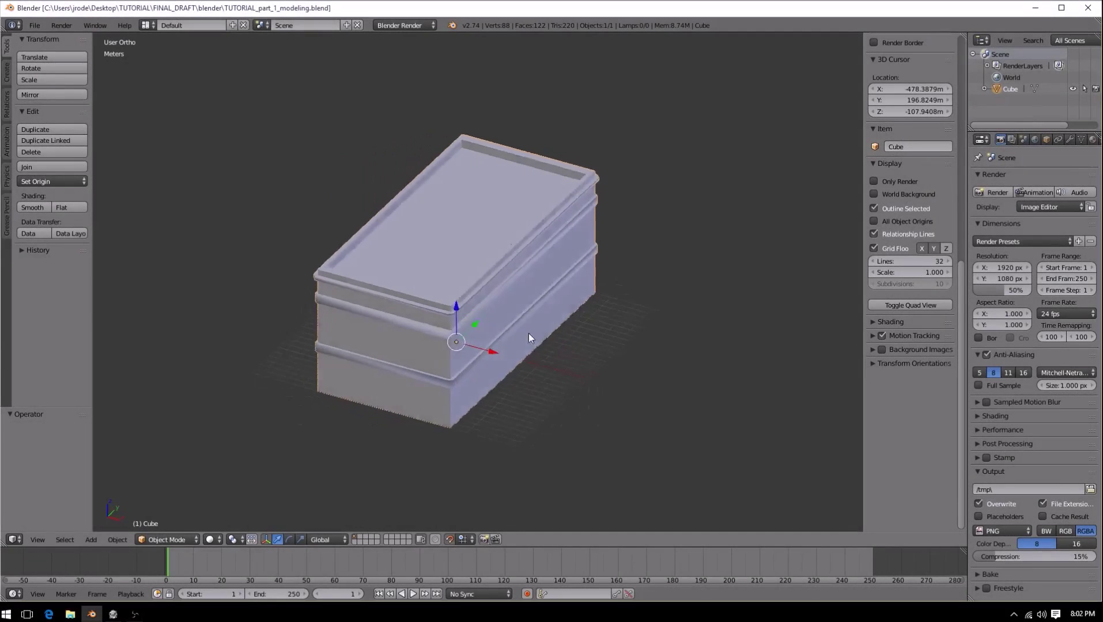
# Step: Examine the building model's walls, trim bands and recessed roof from several sides and up close
pyautogui.scroll(3, 528, 334)
pyautogui.moveTo(528, 333); pyautogui.dragTo(462, 318, button='middle')
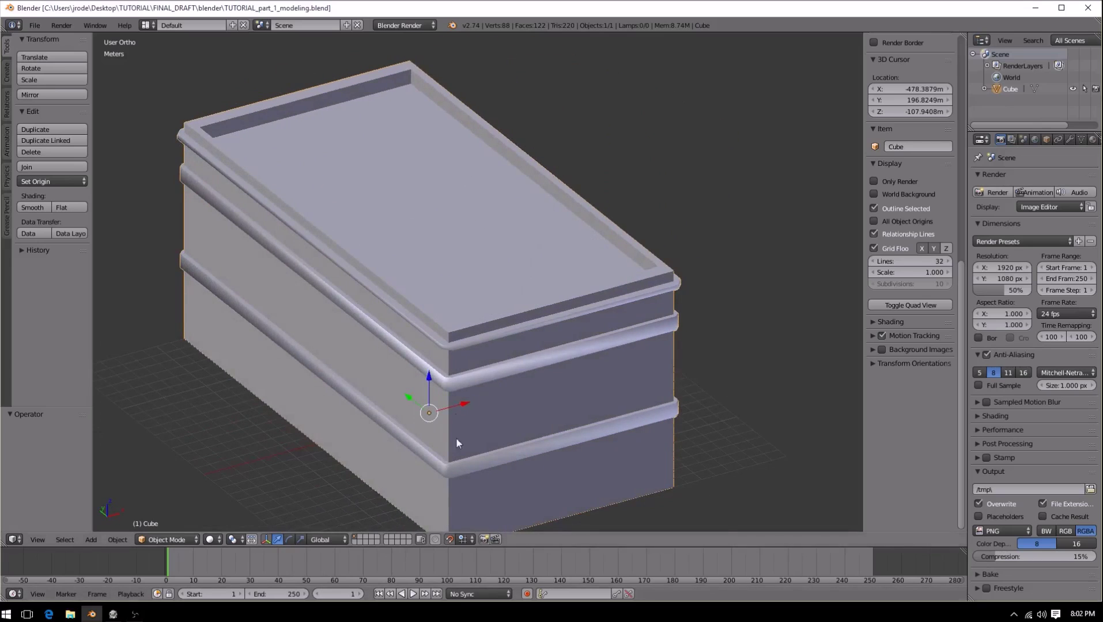
pyautogui.scroll(-3, 435, 436)
pyautogui.moveTo(566, 376); pyautogui.dragTo(463, 374, button='middle')
pyautogui.moveTo(551, 336); pyautogui.dragTo(434, 378, button='middle')
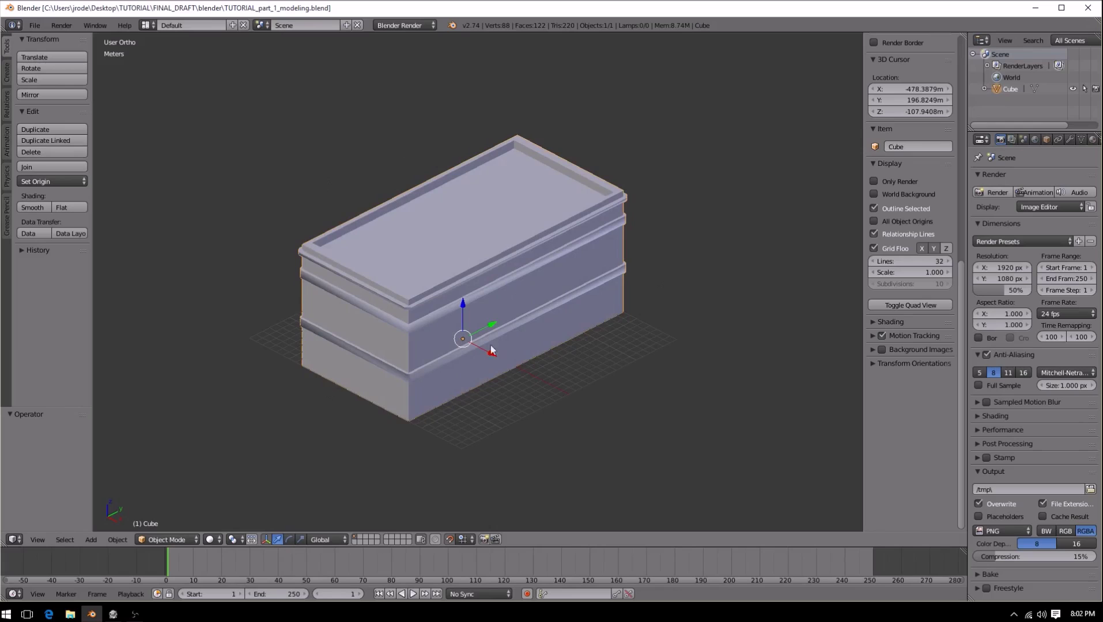
pyautogui.moveTo(430, 193); pyautogui.dragTo(488, 280, button='middle')
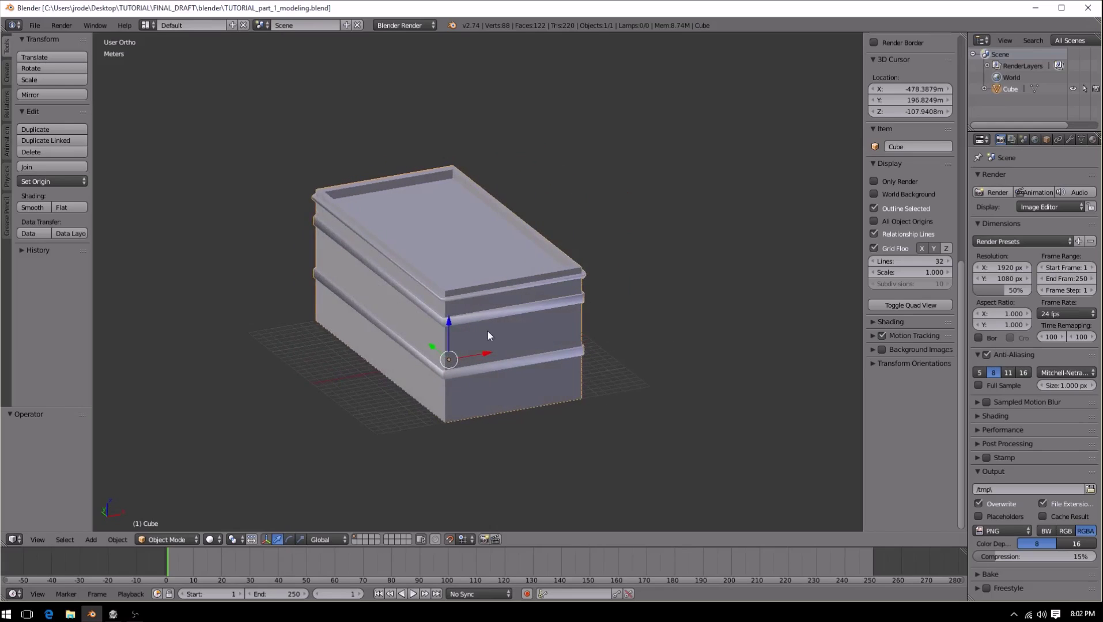
pyautogui.scroll(5, 488, 372)
pyautogui.scroll(-4, 484, 372)
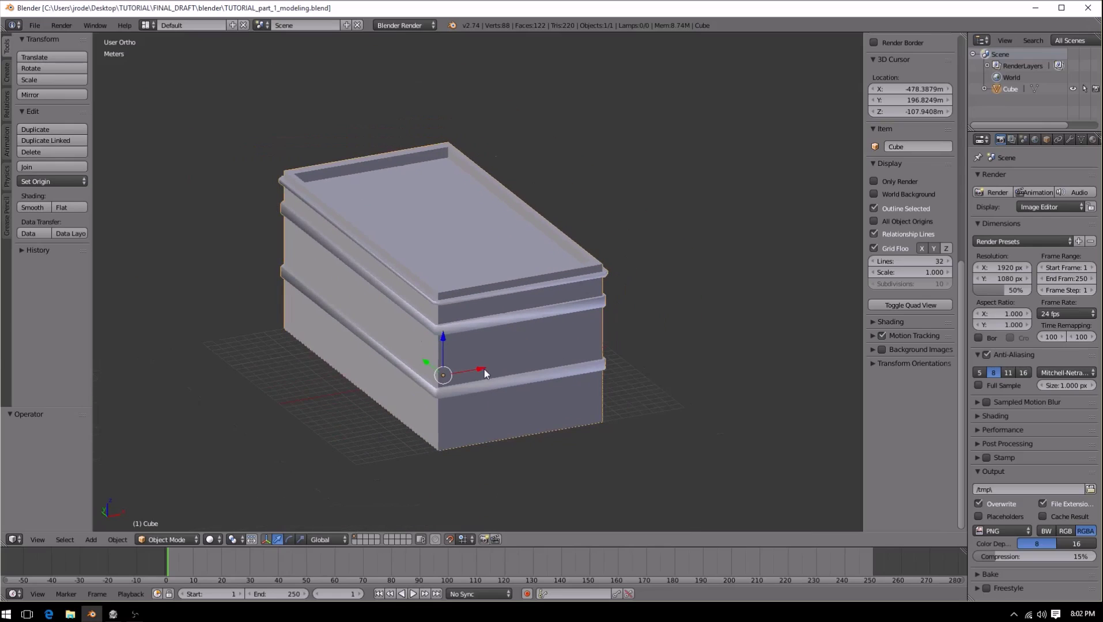
# Step: Enter Edit Mode on the building mesh and set the face normals' display size to 10 cm
pyautogui.press('Tab')
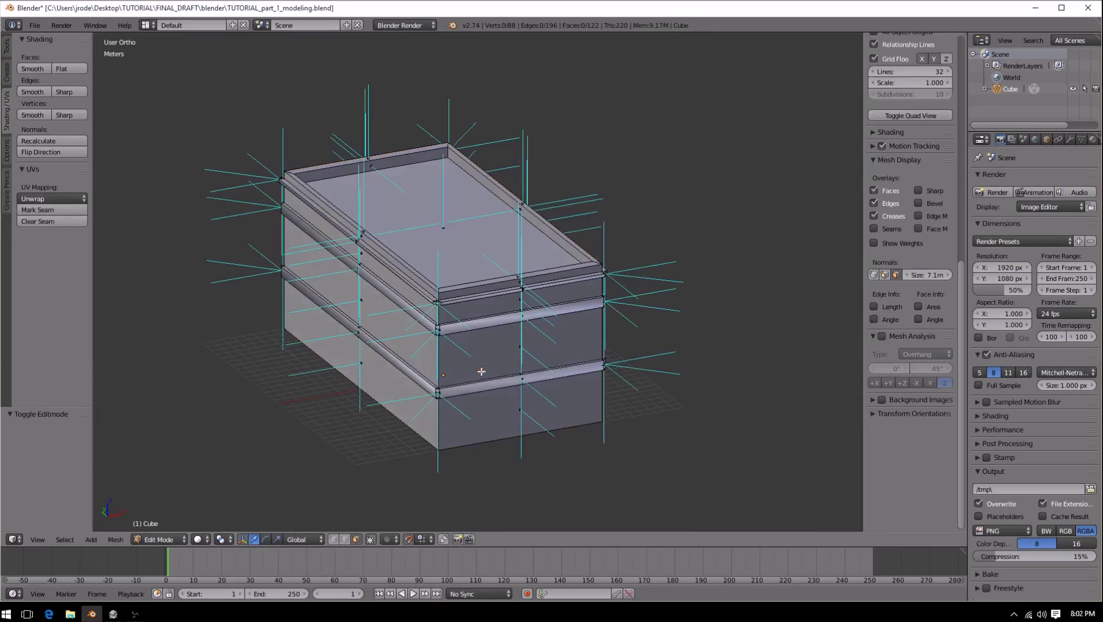
pyautogui.moveTo(547, 389)
pyautogui.mouseDown(button='middle')
pyautogui.moveTo(581, 398)
pyautogui.moveTo(497, 391)
pyautogui.moveTo(527, 383)
pyautogui.mouseUp(button='middle')
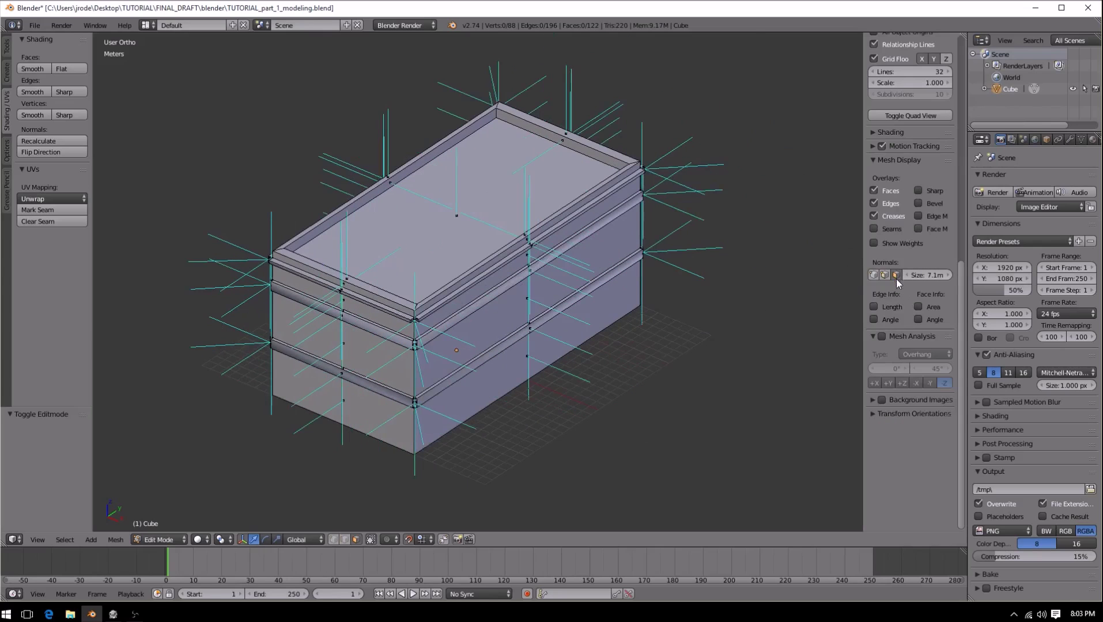
pyautogui.scroll(4, 880, 202)
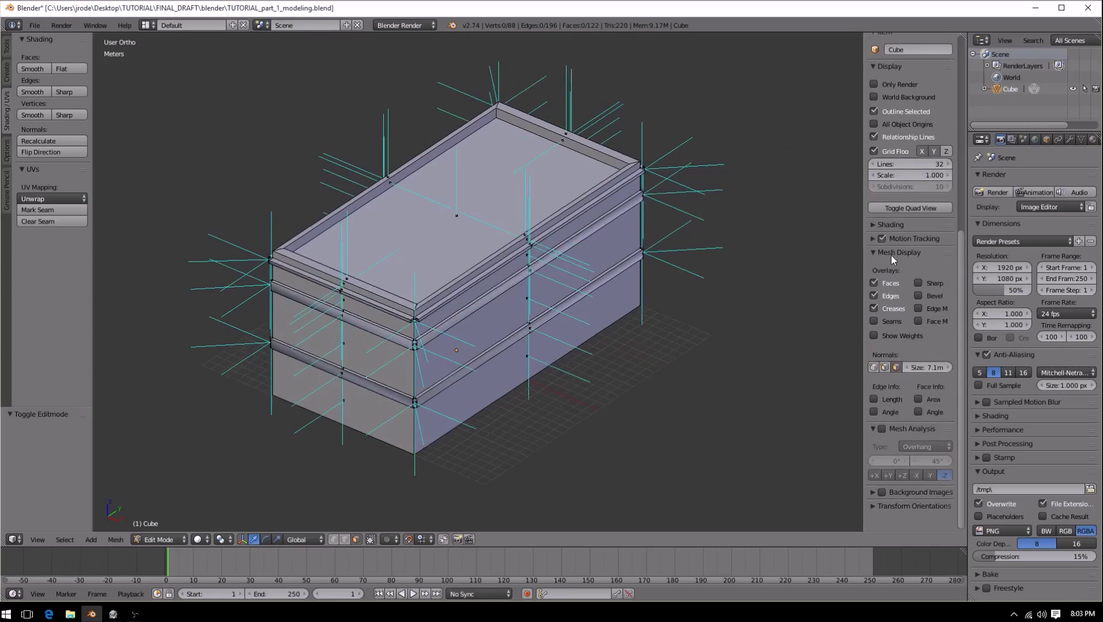
pyautogui.click(894, 368)
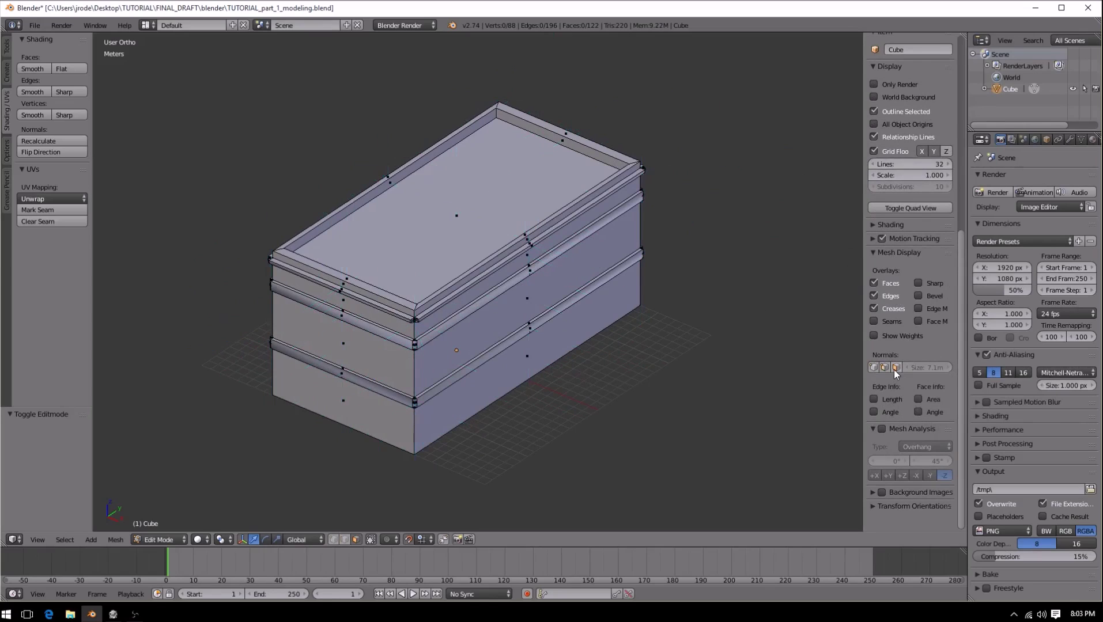
pyautogui.moveTo(395, 385); pyautogui.dragTo(793, 366, button='middle')
pyautogui.click(896, 367)
pyautogui.moveTo(929, 368)
pyautogui.mouseDown()
pyautogui.moveTo(888, 367)
pyautogui.moveTo(957, 368)
pyautogui.moveTo(928, 368)
pyautogui.mouseUp()
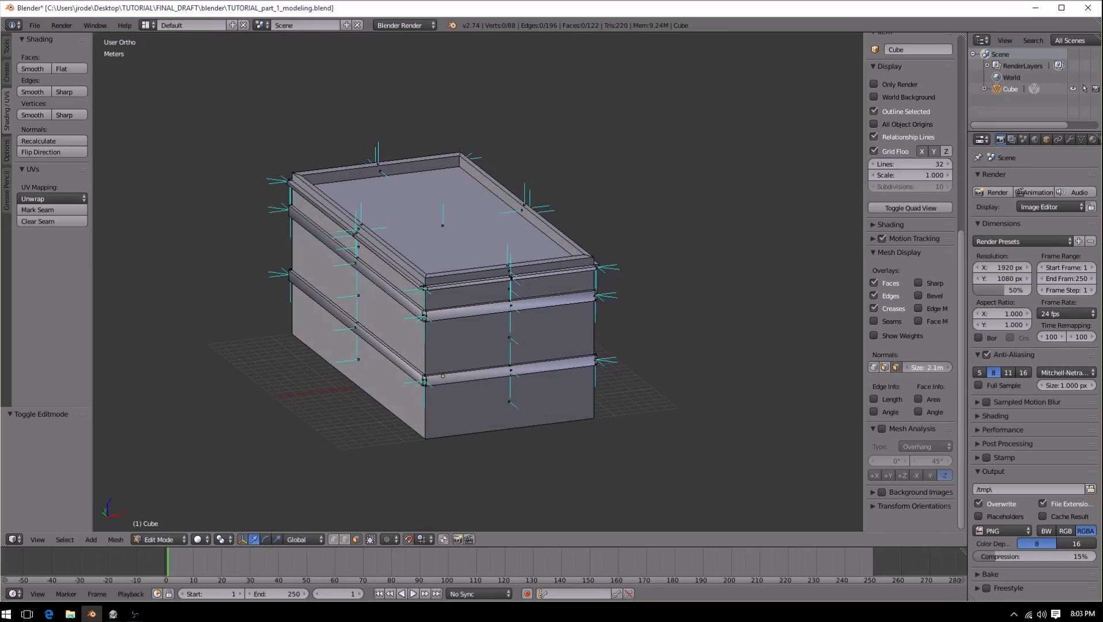
pyautogui.click(906, 368)
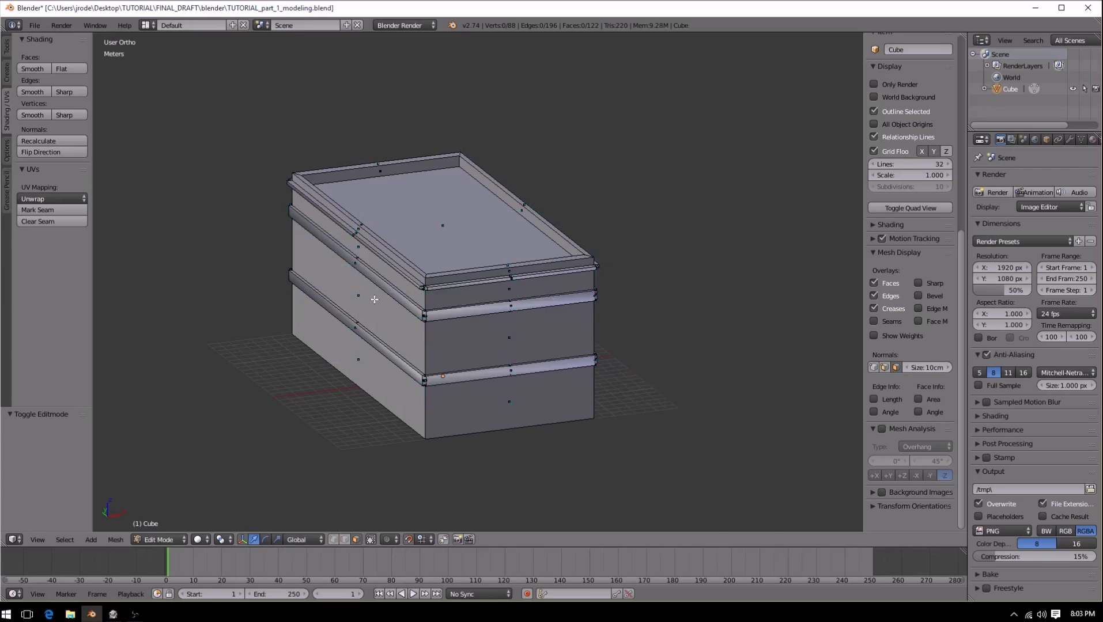
# Step: Inspect the building mesh's wall faces, two horizontal trim bands, roof ledge and corners from all sides
pyautogui.scroll(6, 416, 295)
pyautogui.scroll(-6, 507, 291)
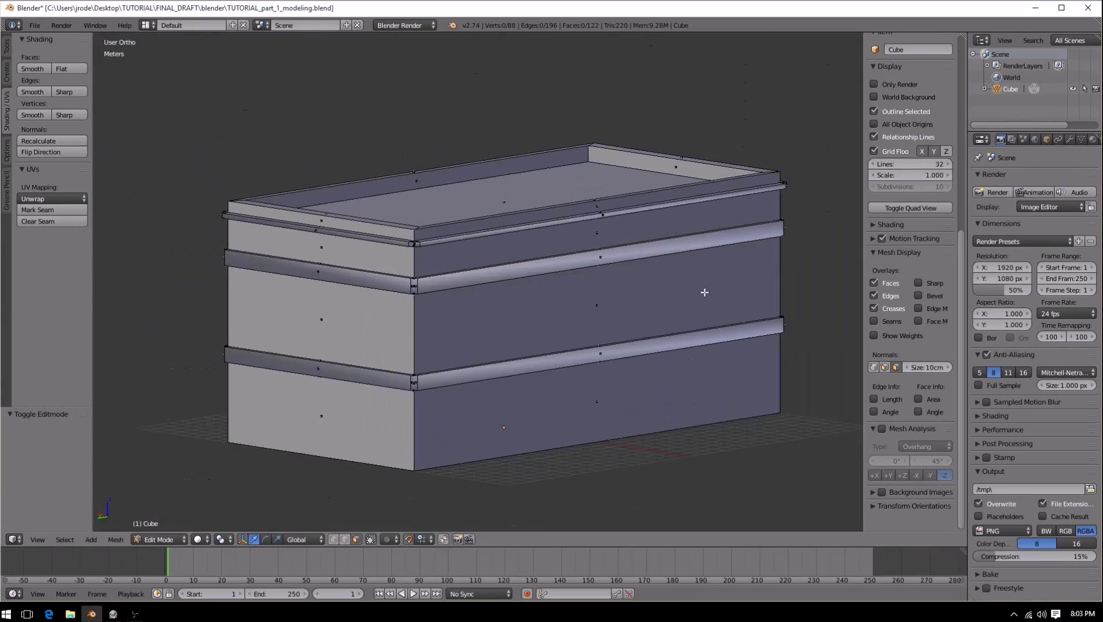
pyautogui.moveTo(704, 292); pyautogui.dragTo(395, 378, button='middle')
pyautogui.moveTo(477, 346); pyautogui.dragTo(425, 385, button='middle')
pyautogui.scroll(5, 426, 385)
pyautogui.scroll(-4, 625, 385)
pyautogui.moveTo(625, 385); pyautogui.dragTo(513, 369, button='middle')
pyautogui.scroll(4, 487, 386)
pyautogui.scroll(-4, 401, 366)
pyautogui.moveTo(389, 349); pyautogui.dragTo(537, 349, button='middle')
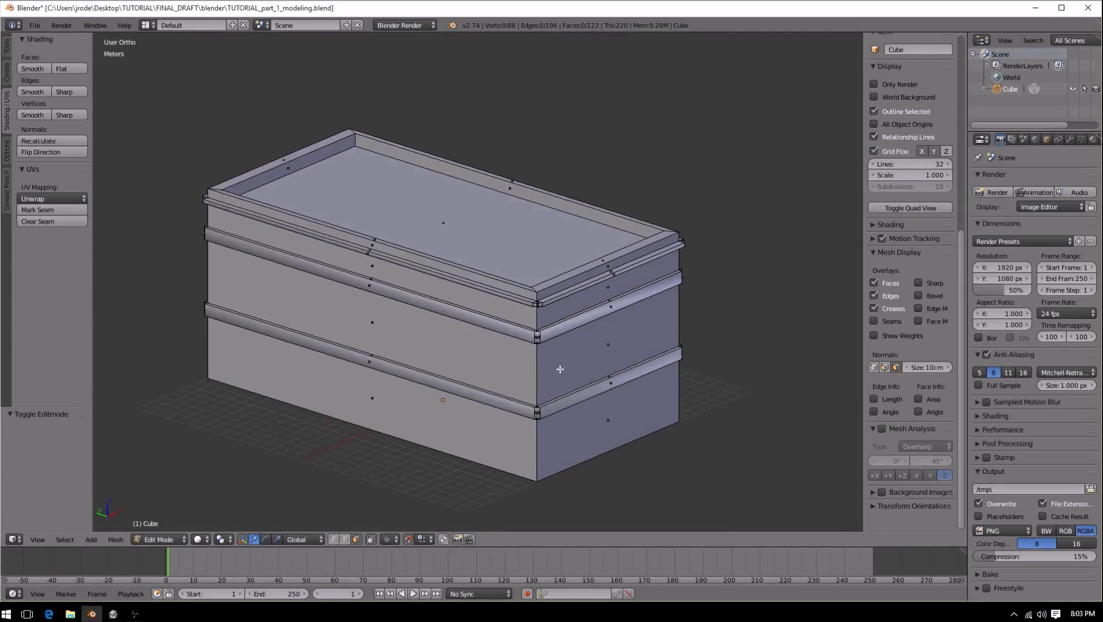
pyautogui.moveTo(565, 395); pyautogui.dragTo(457, 416, button='middle')
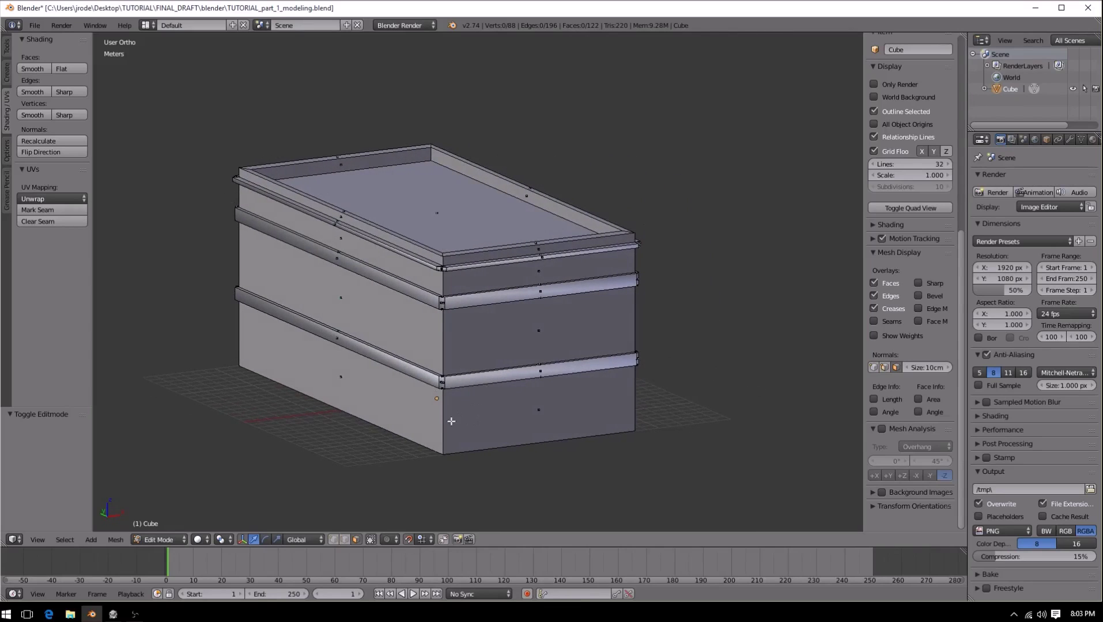
pyautogui.moveTo(467, 331)
pyautogui.mouseDown(button='middle')
pyautogui.moveTo(507, 326)
pyautogui.moveTo(451, 319)
pyautogui.mouseUp(button='middle')
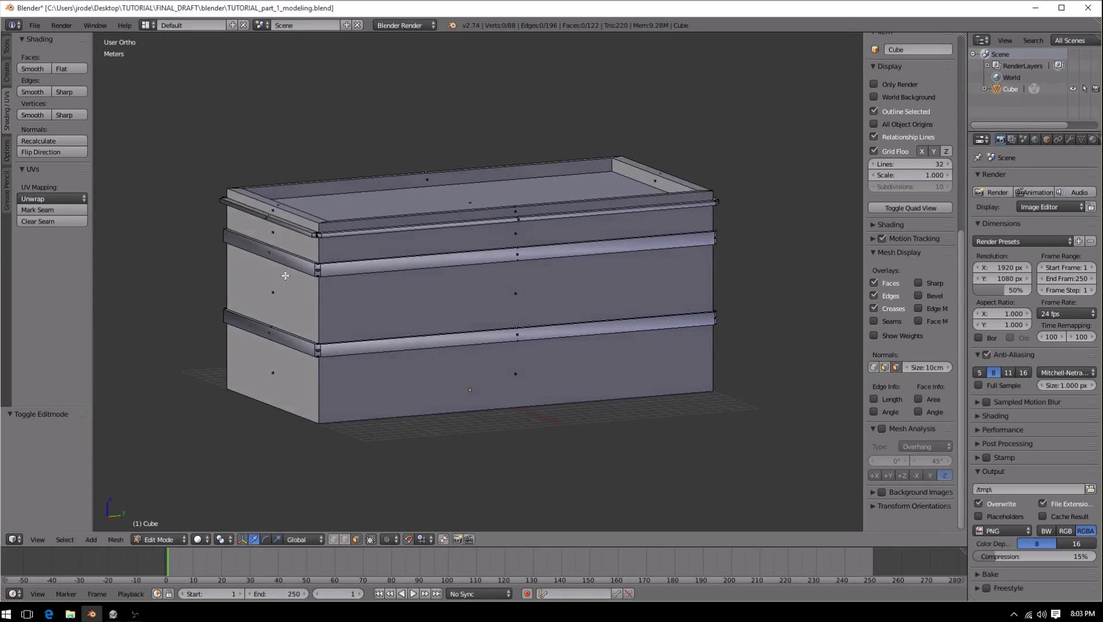
pyautogui.scroll(5, 280, 291)
pyautogui.scroll(-5, 340, 299)
pyautogui.moveTo(340, 300); pyautogui.dragTo(436, 315, button='middle')
pyautogui.keyDown('shift'); pyautogui.moveTo(449, 394); pyautogui.dragTo(510, 258, button='middle'); pyautogui.keyUp('shift')
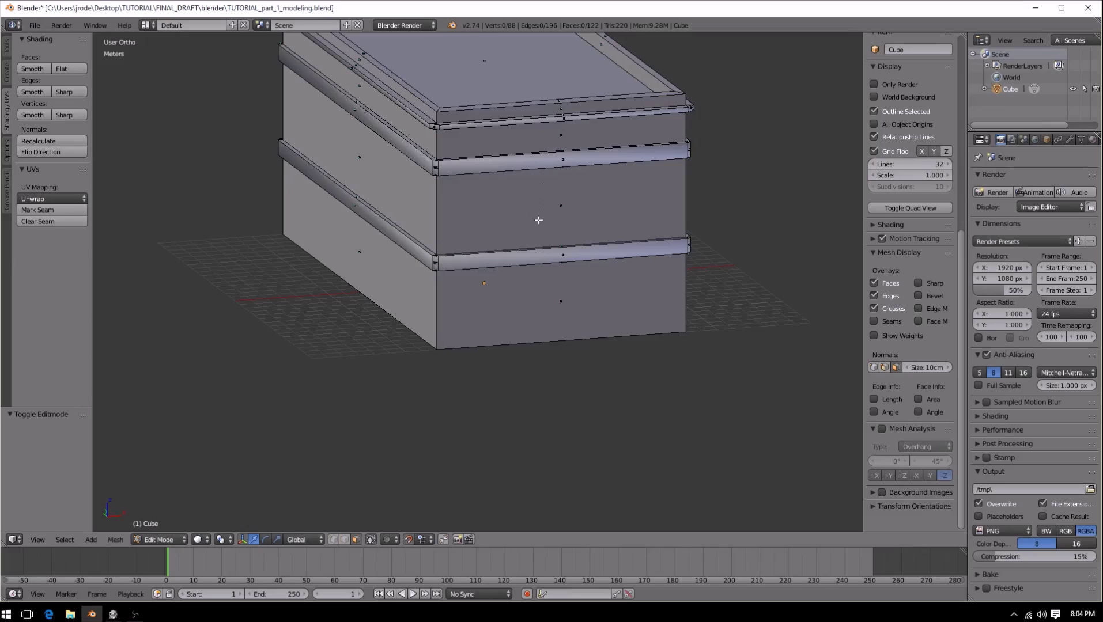
pyautogui.scroll(-4, 538, 220)
pyautogui.moveTo(654, 305); pyautogui.dragTo(509, 301, button='middle')
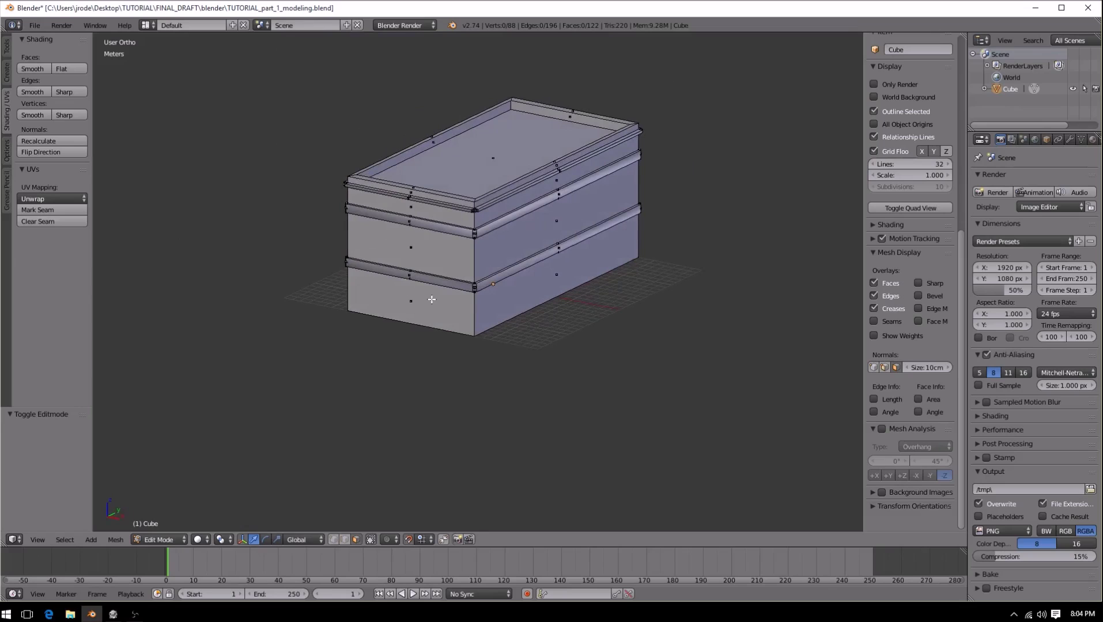
pyautogui.scroll(3, 430, 297)
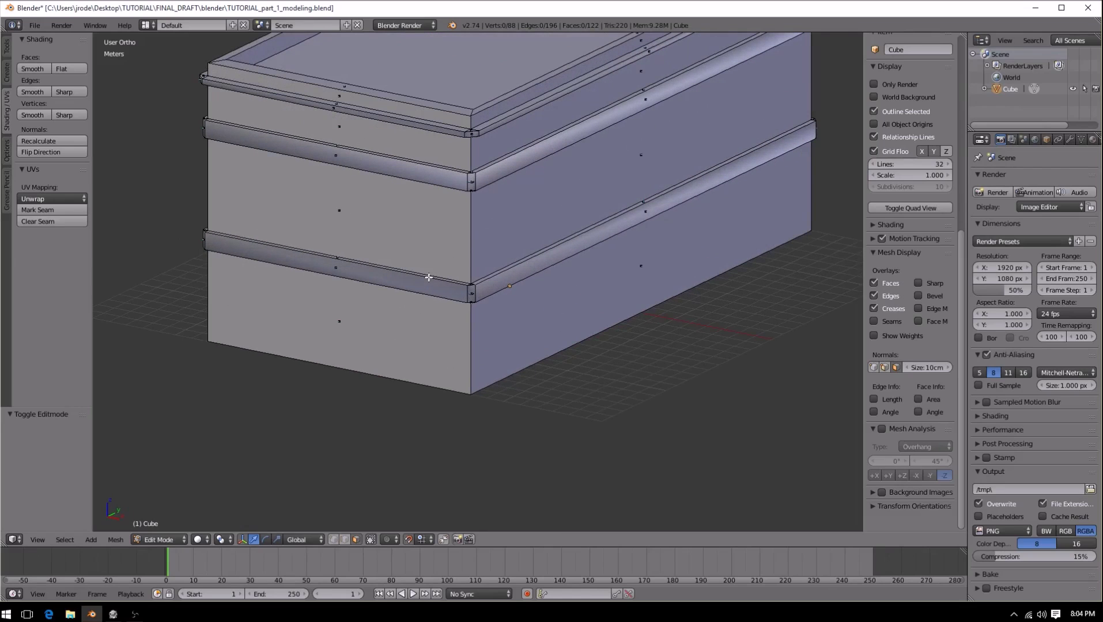
pyautogui.scroll(-3, 381, 298)
pyautogui.moveTo(403, 299); pyautogui.dragTo(500, 304, button='middle')
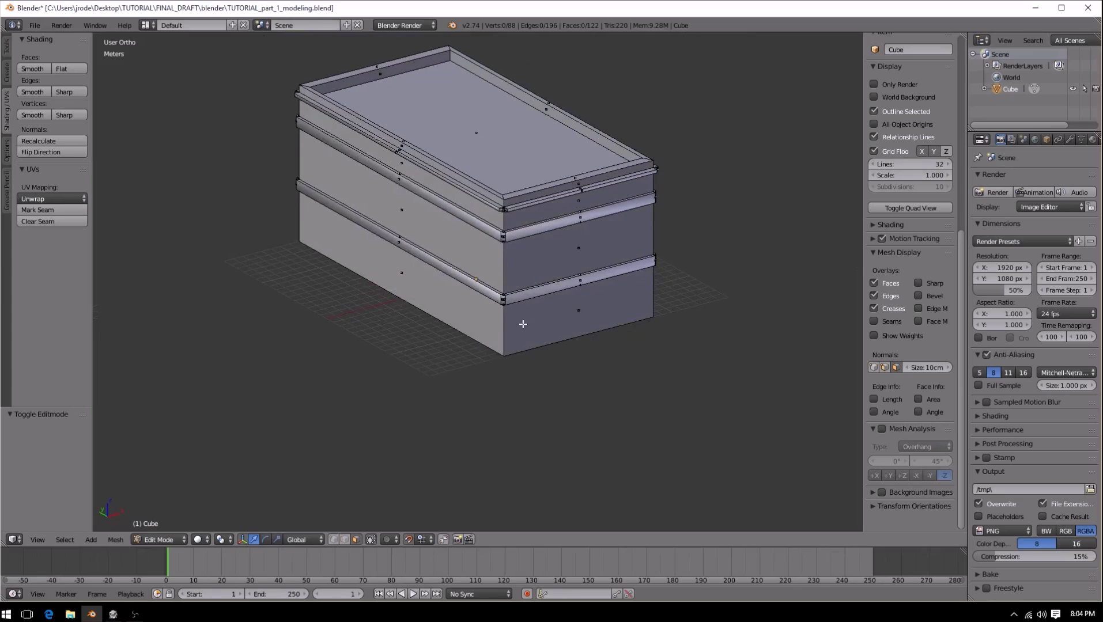
pyautogui.scroll(4, 523, 325)
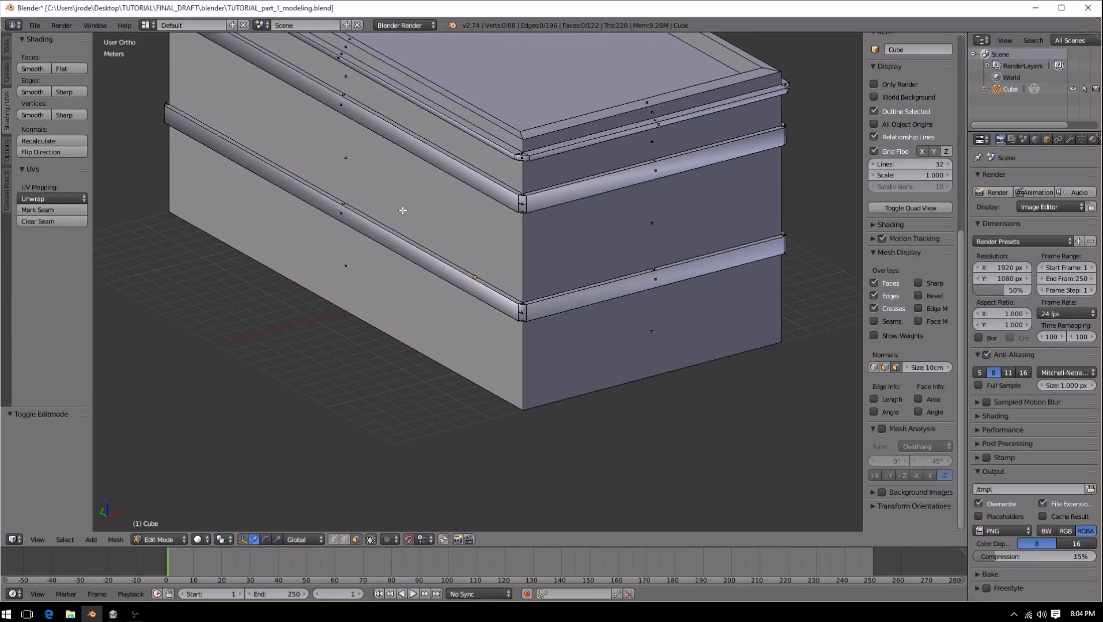
pyautogui.scroll(-5, 381, 191)
pyautogui.moveTo(525, 247); pyautogui.dragTo(450, 252, button='middle')
pyautogui.scroll(-5, 508, 257)
pyautogui.scroll(5, 508, 259)
pyautogui.moveTo(519, 268); pyautogui.dragTo(556, 288, button='middle')
pyautogui.scroll(4, 559, 288)
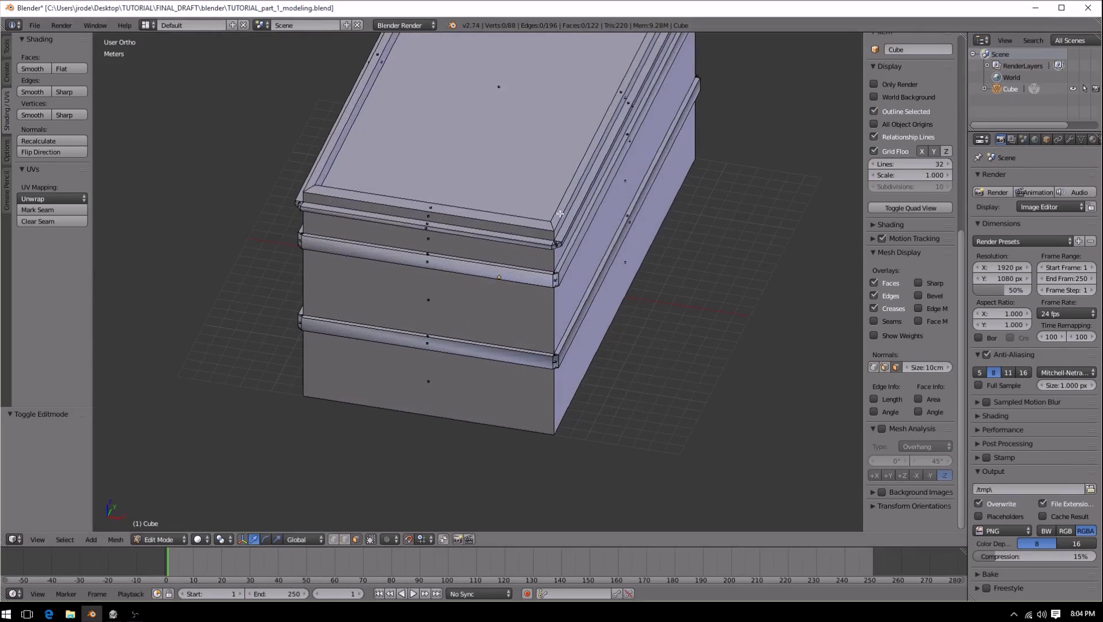
pyautogui.scroll(-3, 571, 269)
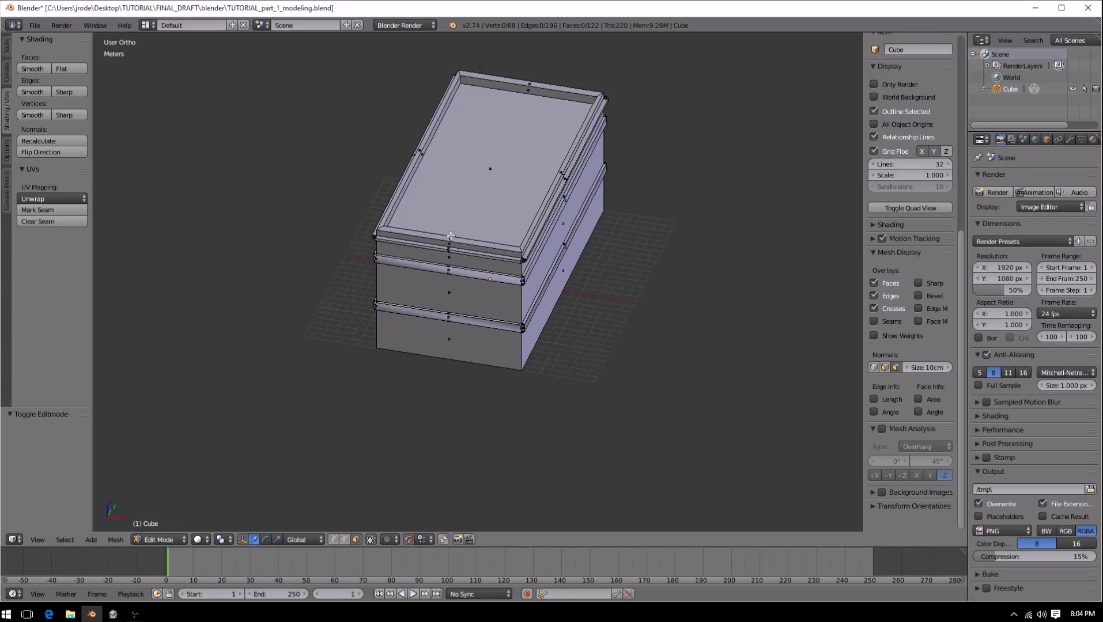
pyautogui.moveTo(545, 324); pyautogui.dragTo(444, 215, button='middle')
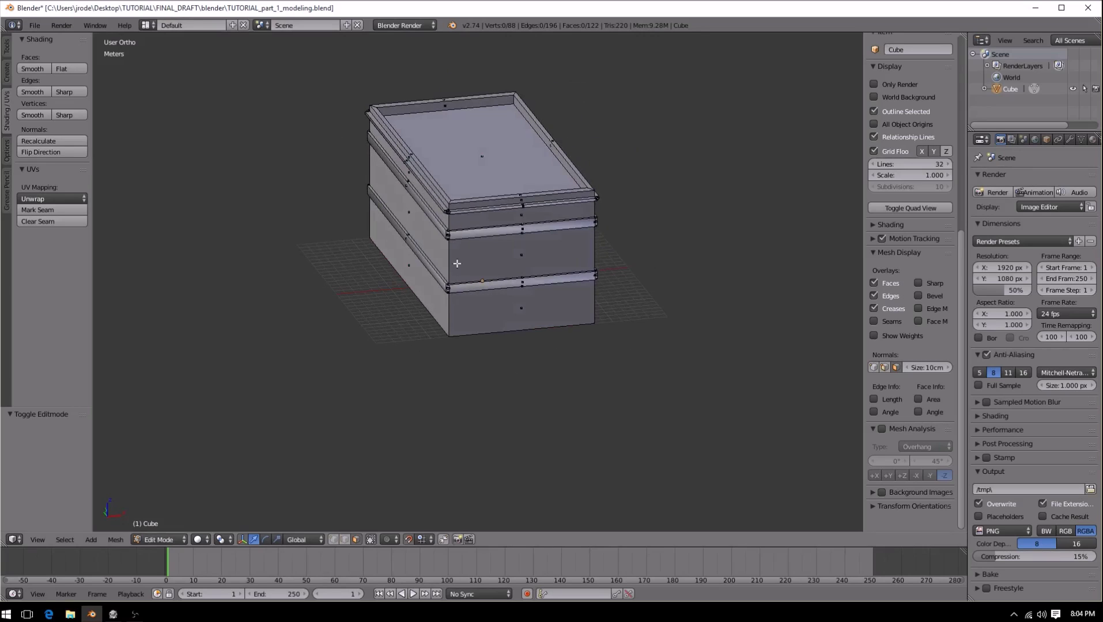
pyautogui.moveTo(599, 261); pyautogui.dragTo(577, 288, button='middle')
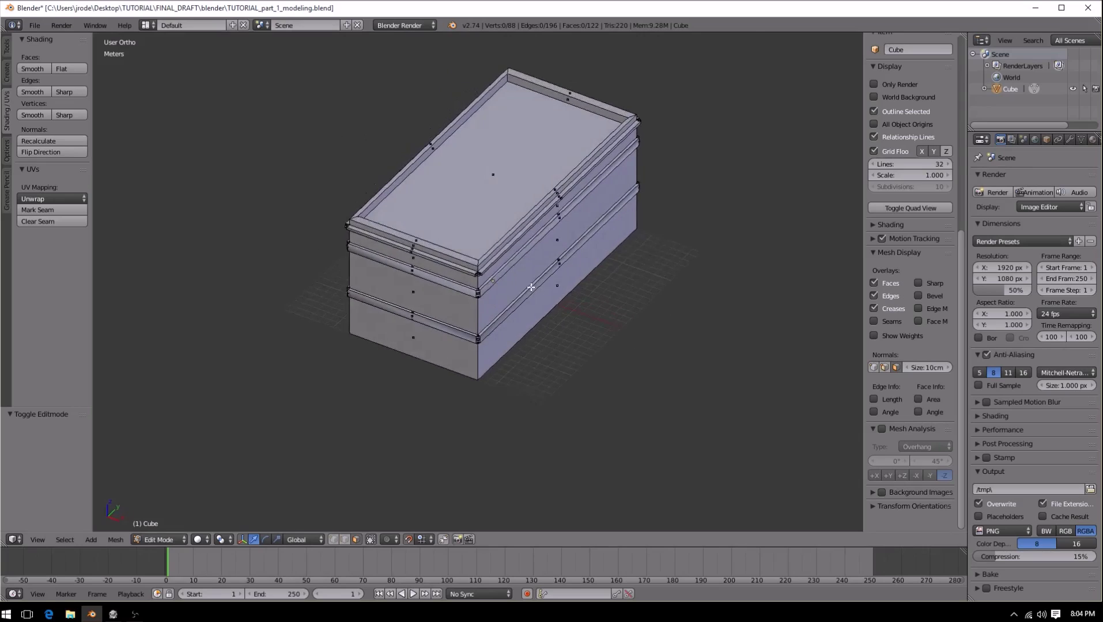
pyautogui.scroll(4, 578, 295)
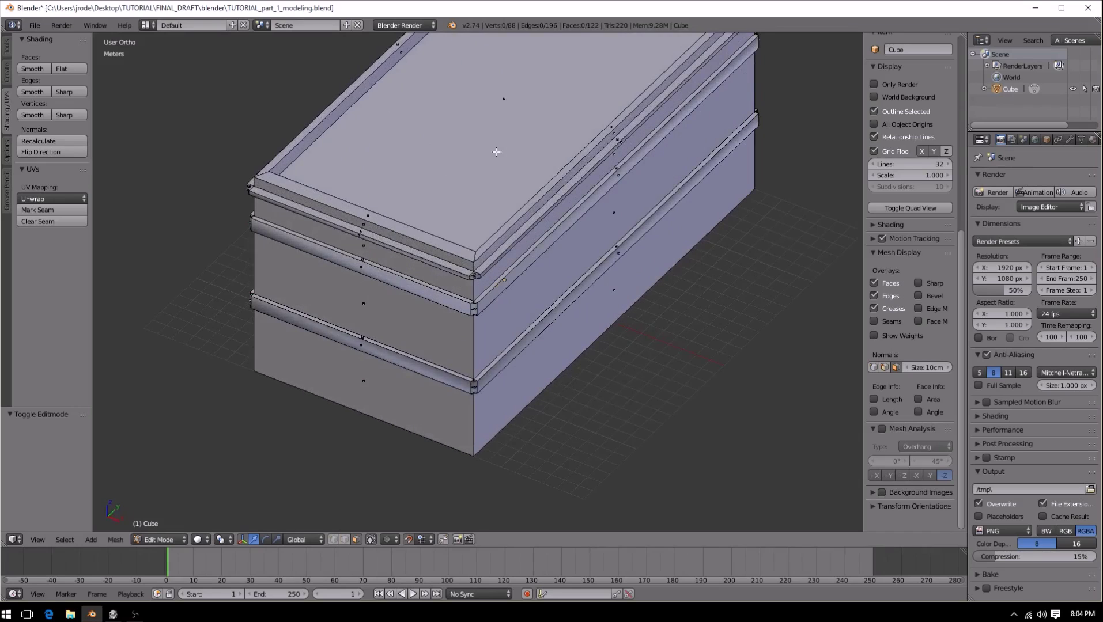
pyautogui.moveTo(406, 337); pyautogui.dragTo(494, 282, button='middle')
pyautogui.moveTo(653, 292); pyautogui.dragTo(476, 251, button='middle')
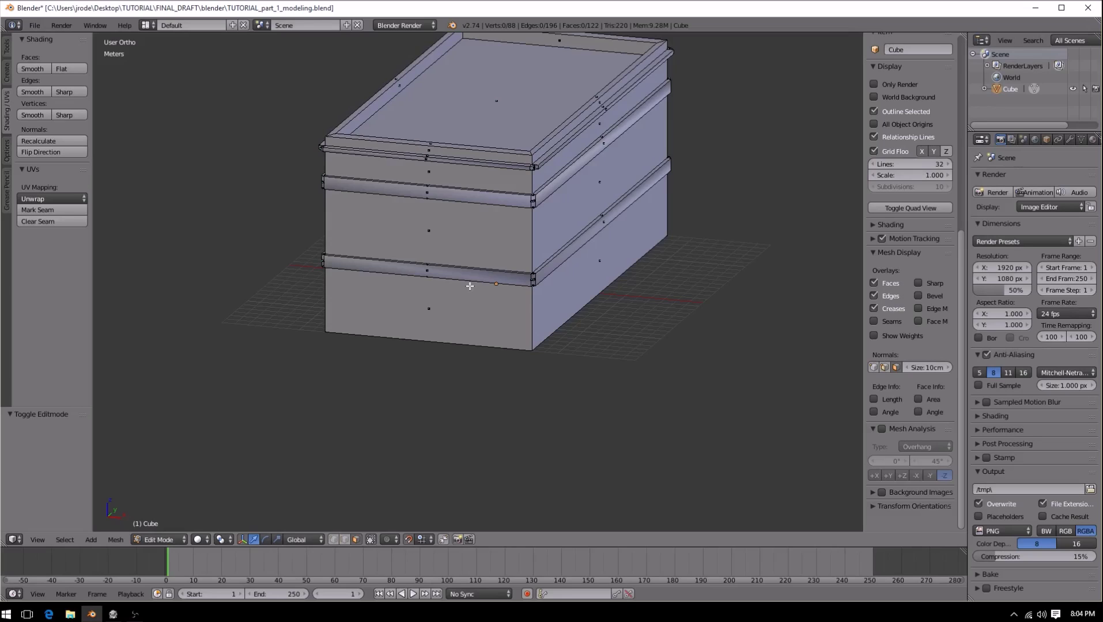
# Step: Select the lowest wall face in the front view and snap the 3D cursor to it
pyautogui.press('KP_1')
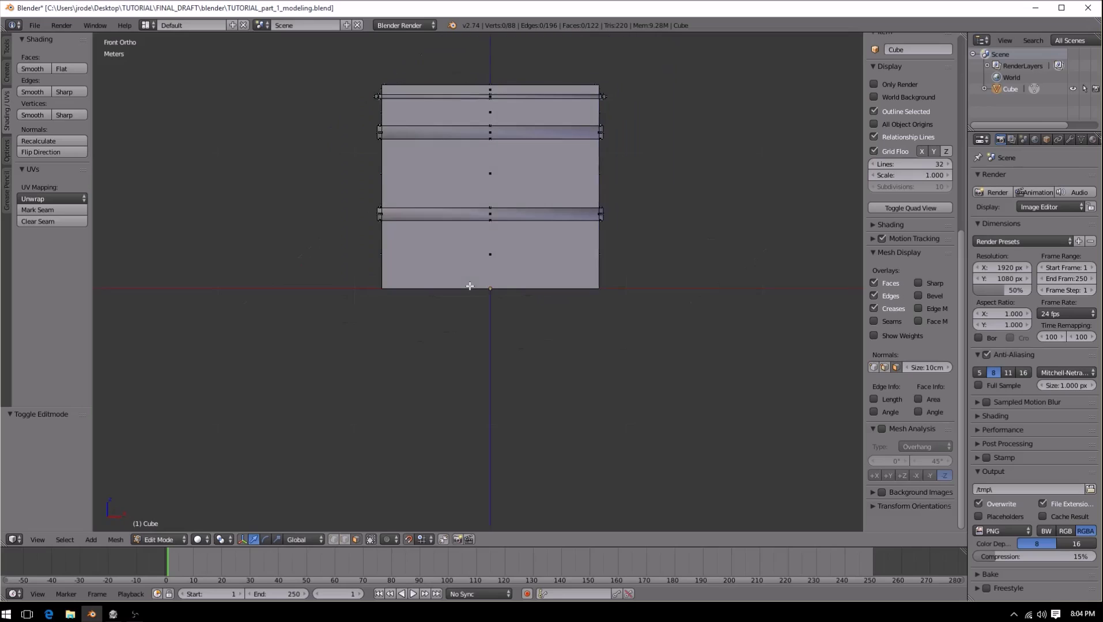
pyautogui.scroll(4, 460, 303)
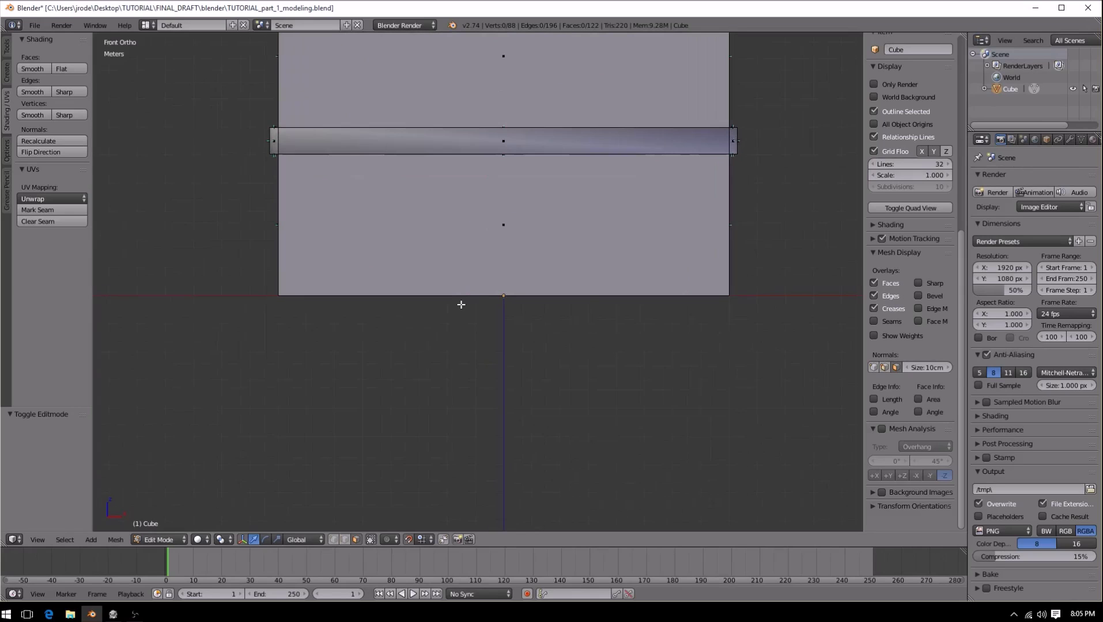
pyautogui.keyDown('shift'); pyautogui.moveTo(519, 229); pyautogui.dragTo(507, 406, button='middle'); pyautogui.keyUp('shift')
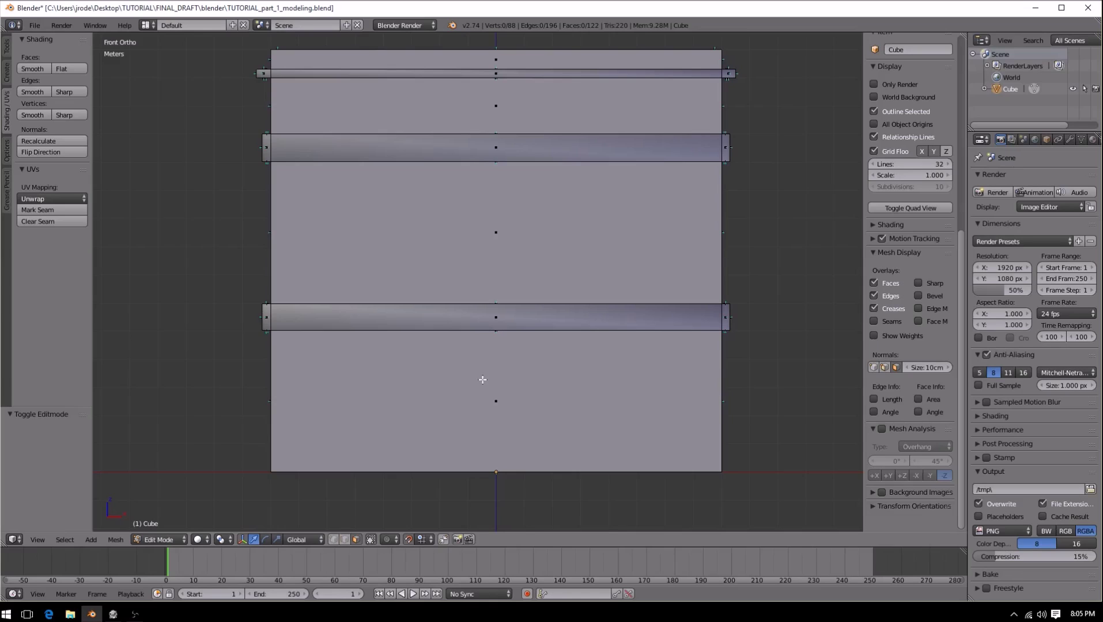
pyautogui.rightClick(482, 380)
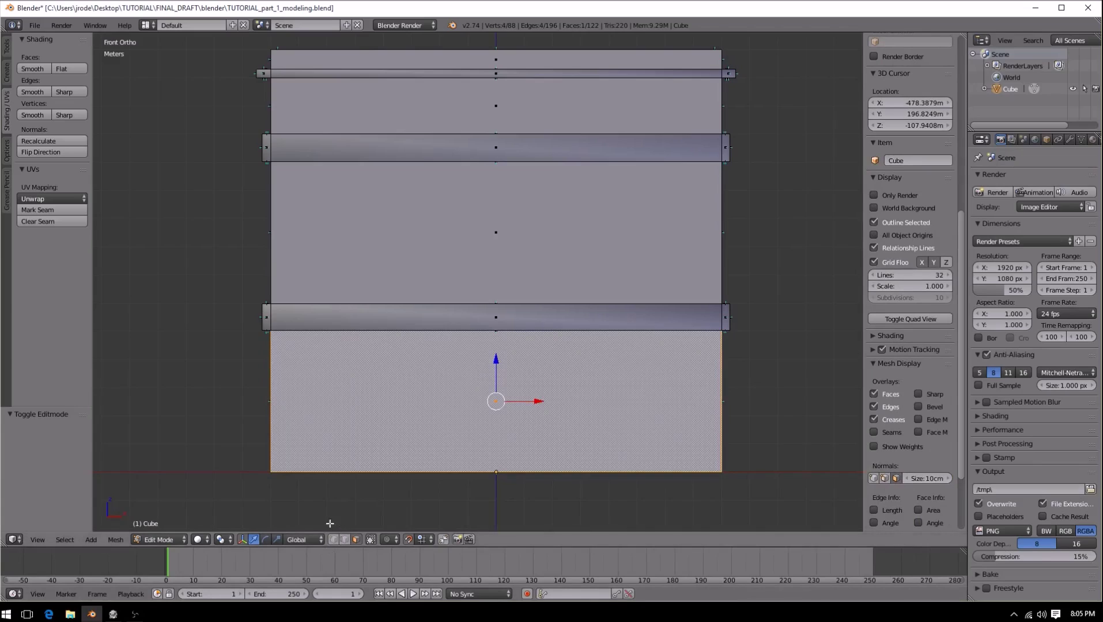
pyautogui.click(357, 542)
pyautogui.hotkey('shift', 's')
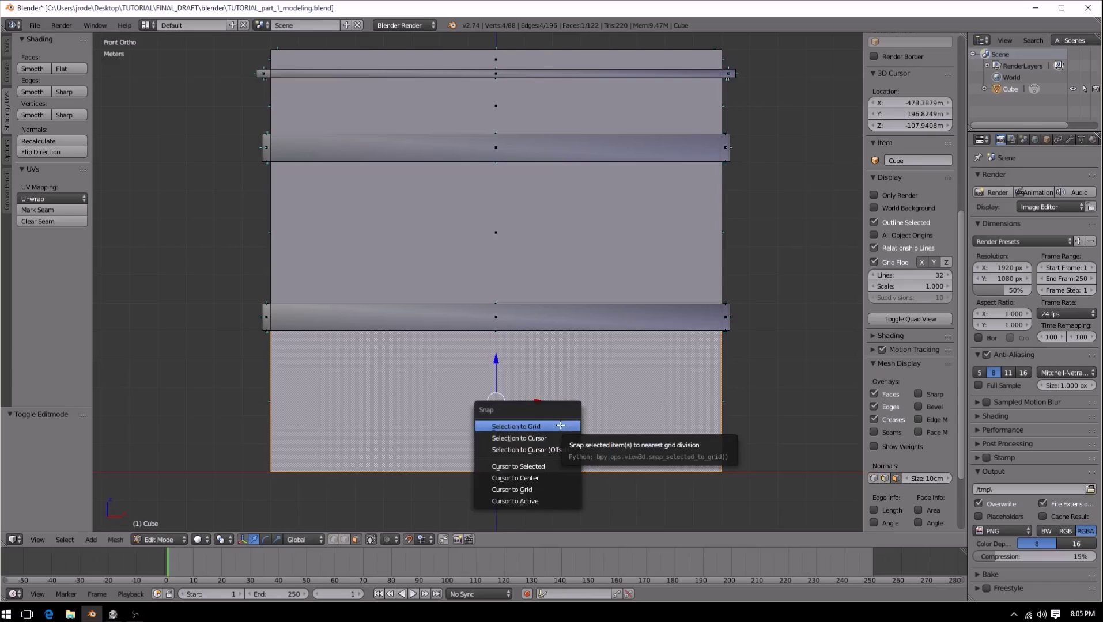
pyautogui.click(550, 468)
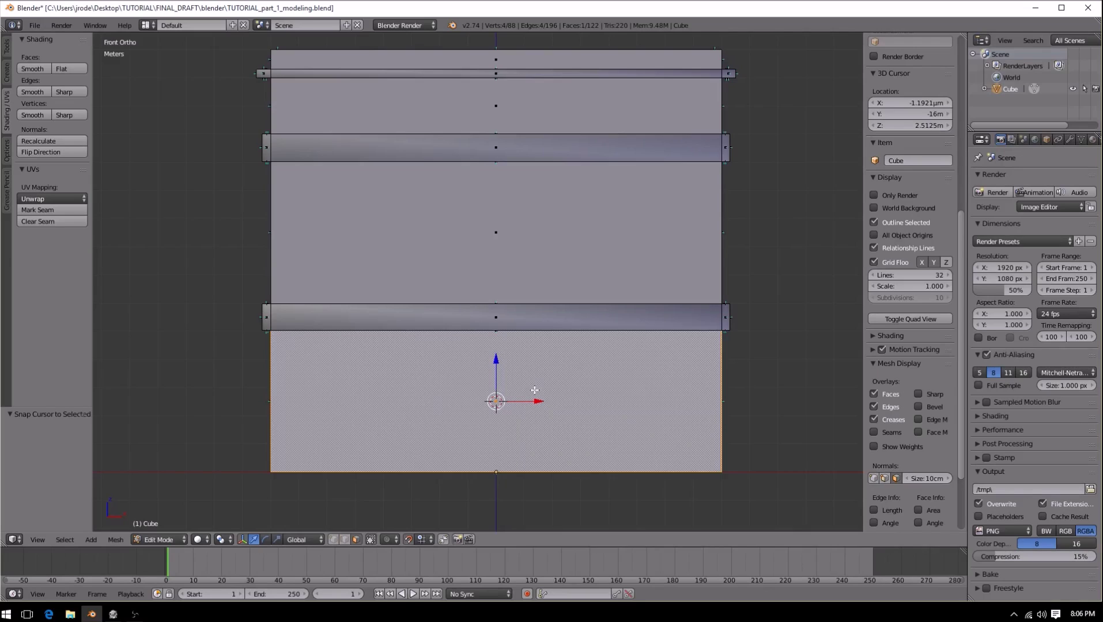
# Step: Add a plane to the building mesh at the 3D cursor and view it against the lower front wall
pyautogui.hotkey('shift', 'a')
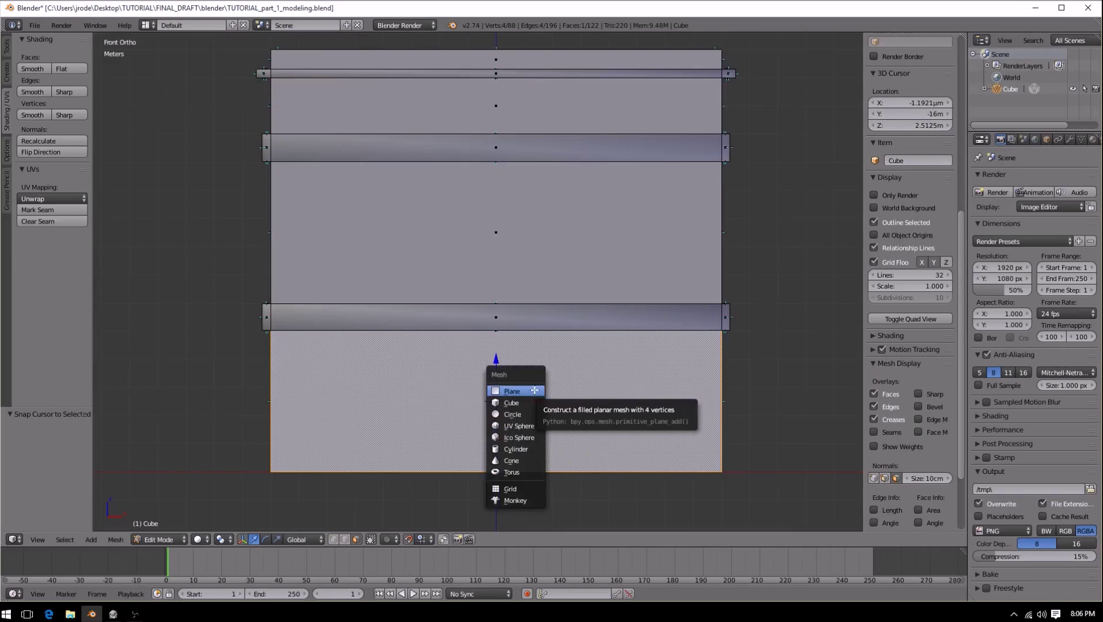
pyautogui.click(534, 390)
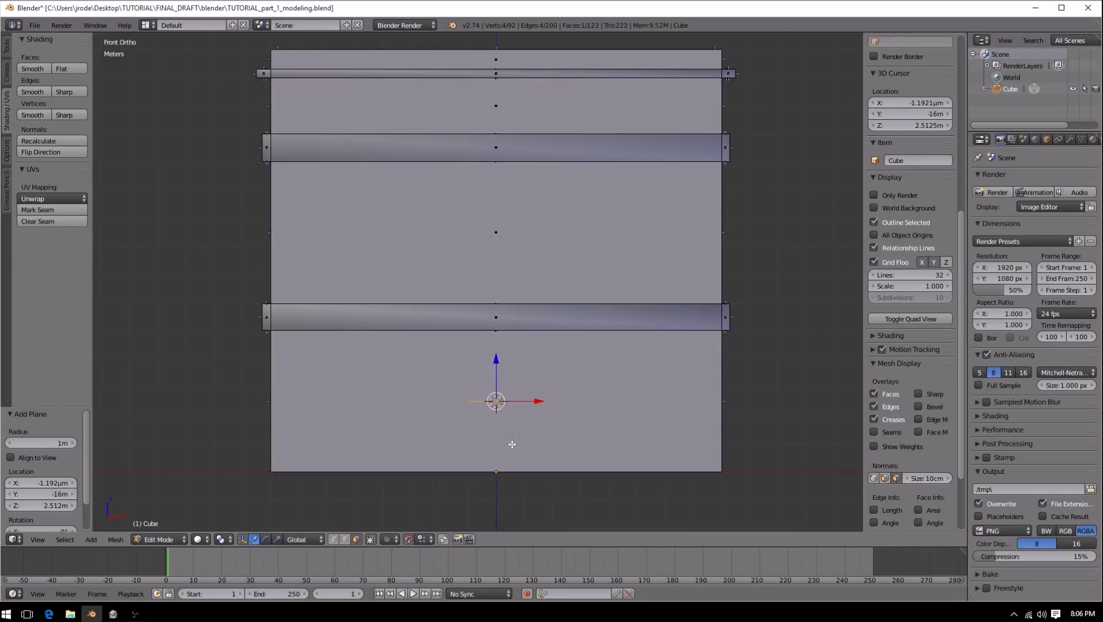
pyautogui.scroll(5, 511, 445)
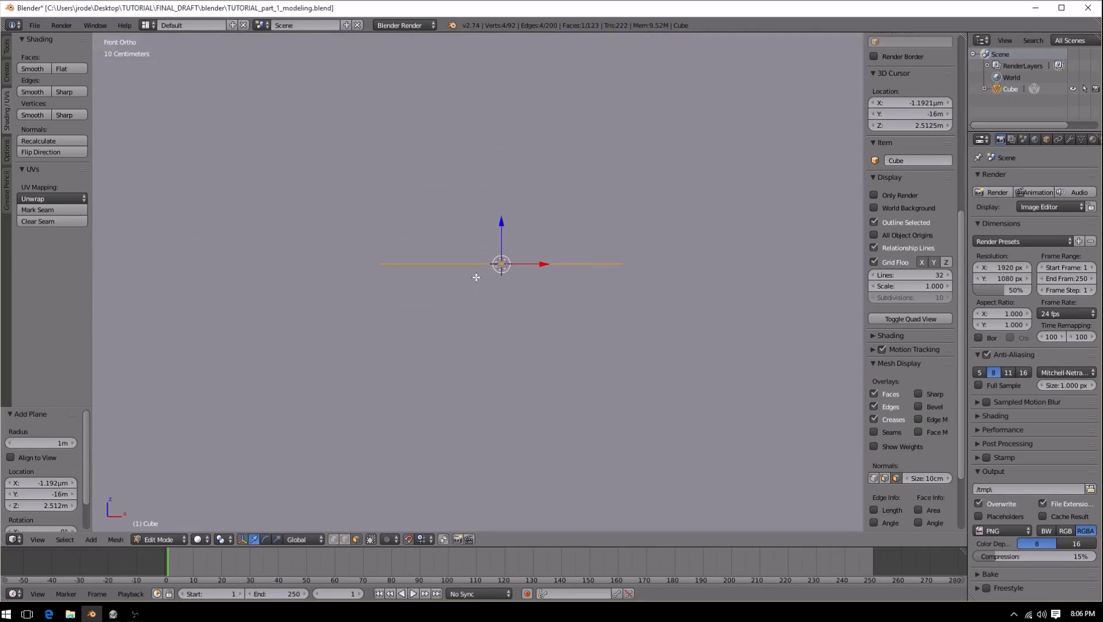
pyautogui.moveTo(421, 277); pyautogui.dragTo(455, 308, button='middle')
pyautogui.scroll(-7, 524, 379)
pyautogui.keyDown('shift'); pyautogui.moveTo(656, 450); pyautogui.dragTo(682, 237, button='middle'); pyautogui.keyUp('shift')
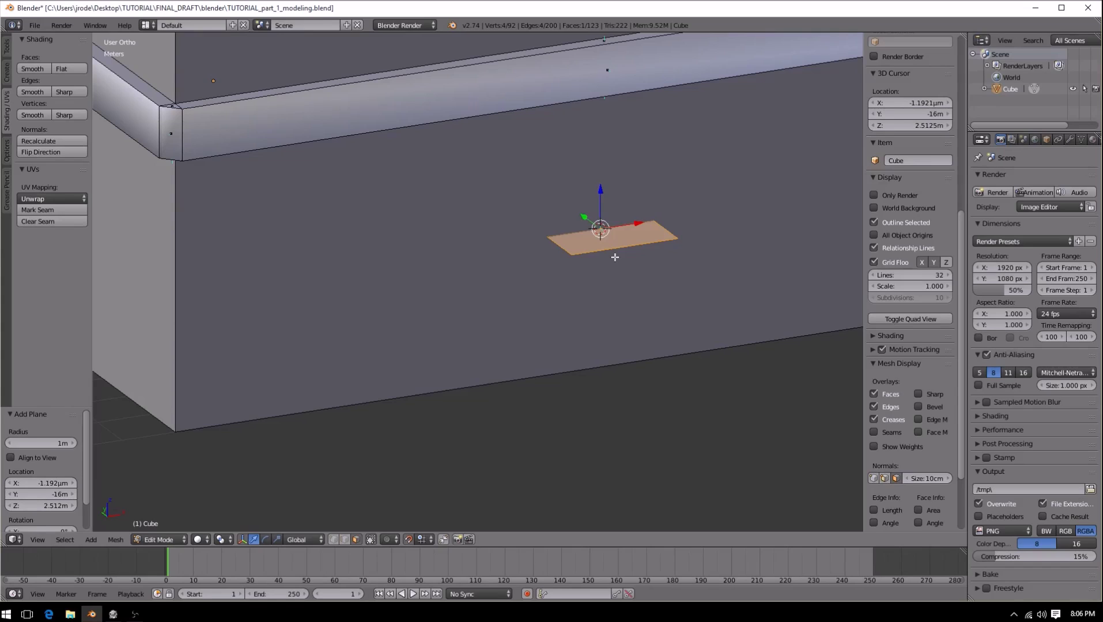
pyautogui.write('r90')
pyautogui.press('Return')
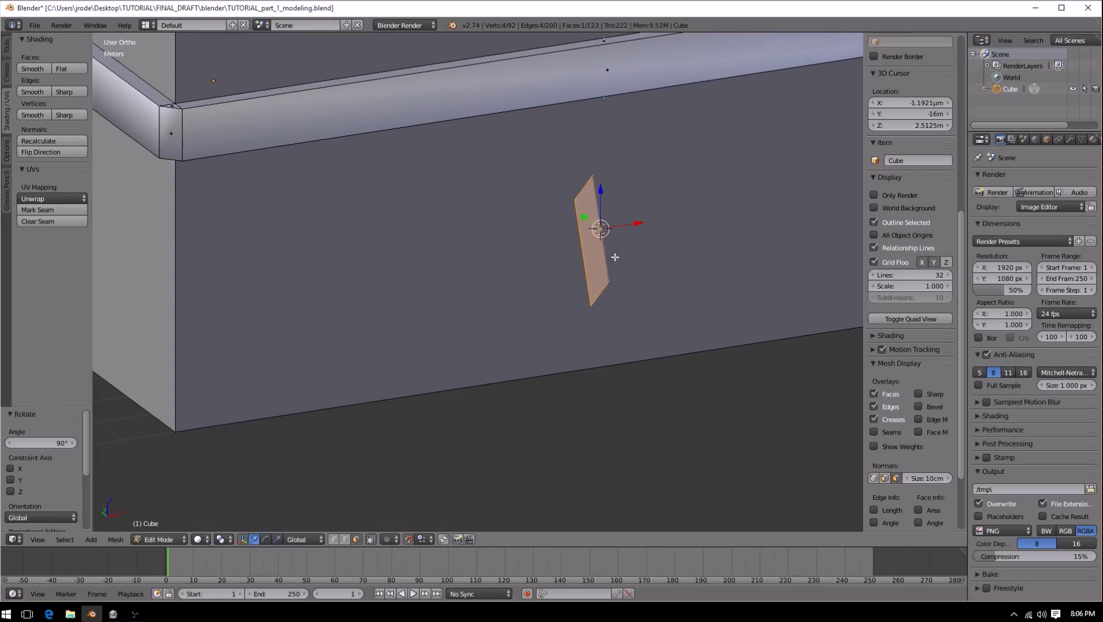
pyautogui.hotkey('ctrl', 'z')
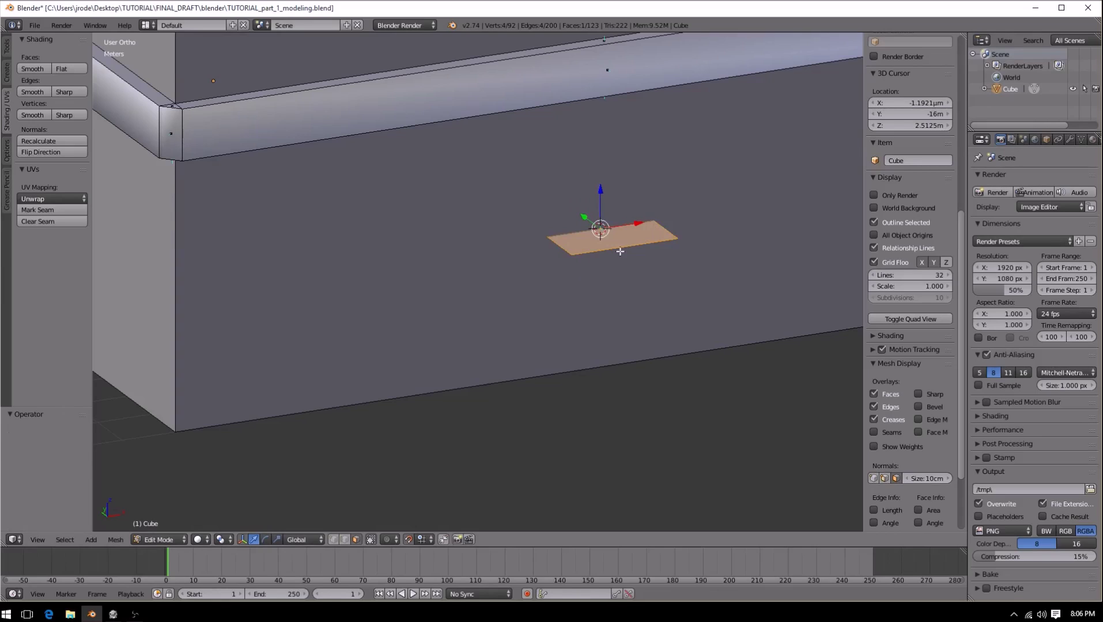
# Step: Move the new plane -4 m along Y, out from the lower front wall, and turn snapping off
pyautogui.press('g')
pyautogui.press('y')
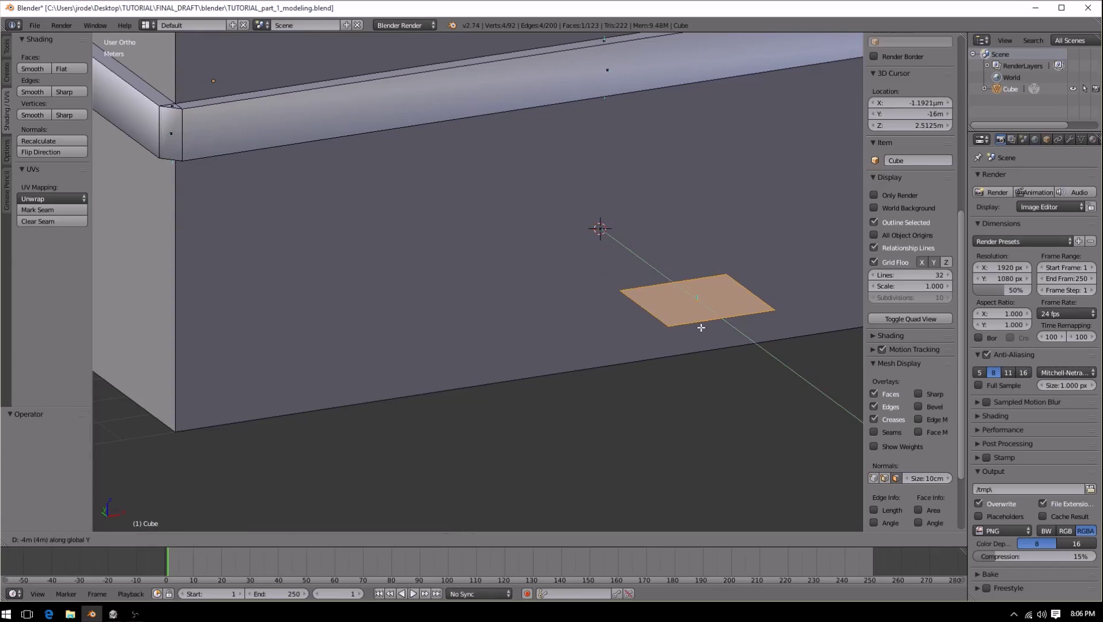
pyautogui.click(701, 327)
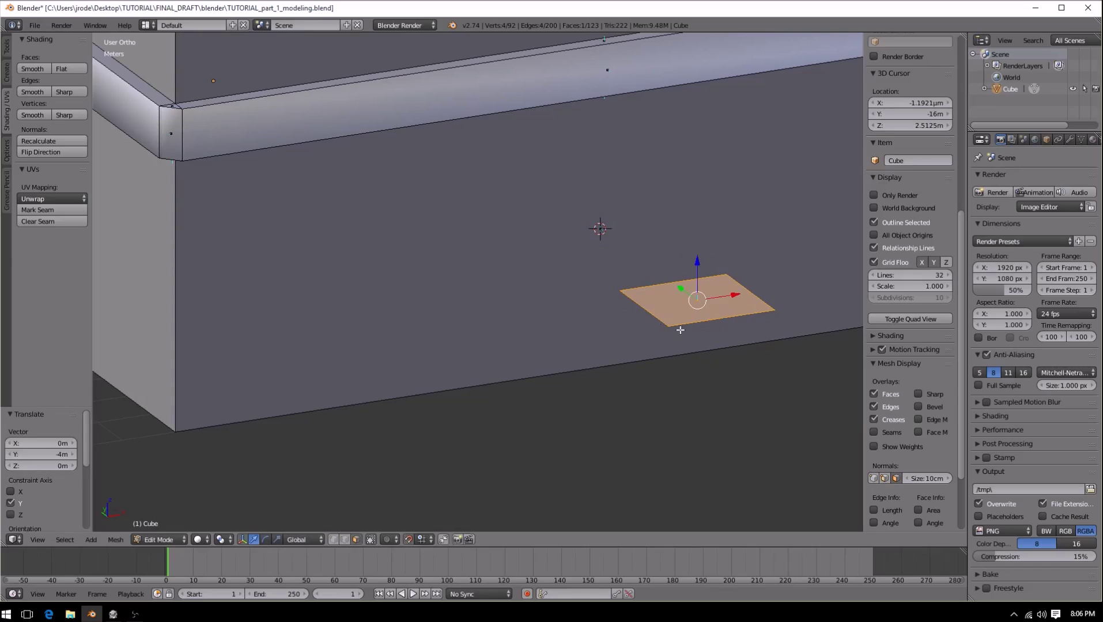
pyautogui.keyDown('shift'); pyautogui.moveTo(673, 327); pyautogui.dragTo(505, 277, button='middle'); pyautogui.keyUp('shift')
pyautogui.hotkey('shift', 'Tab')
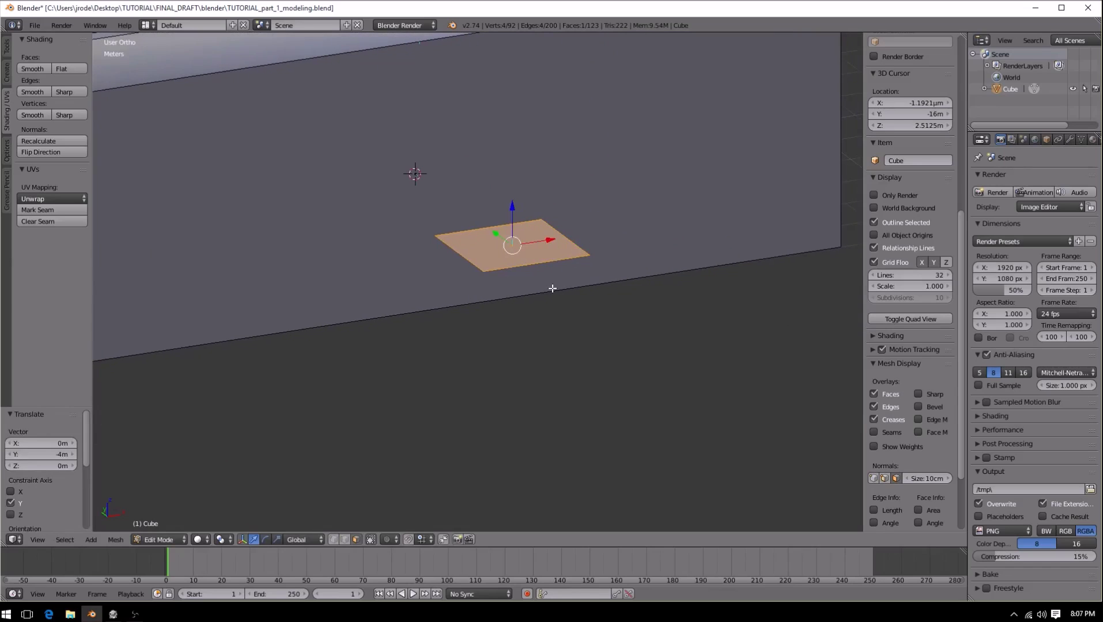
pyautogui.scroll(2, 562, 277)
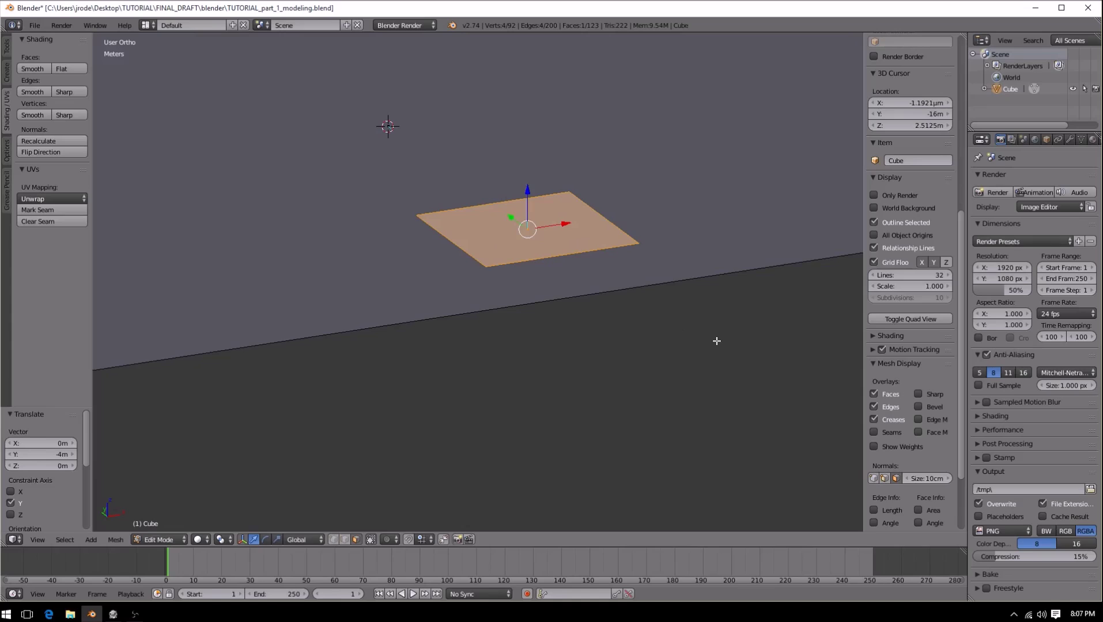
pyautogui.press('r')
pyautogui.press('x')
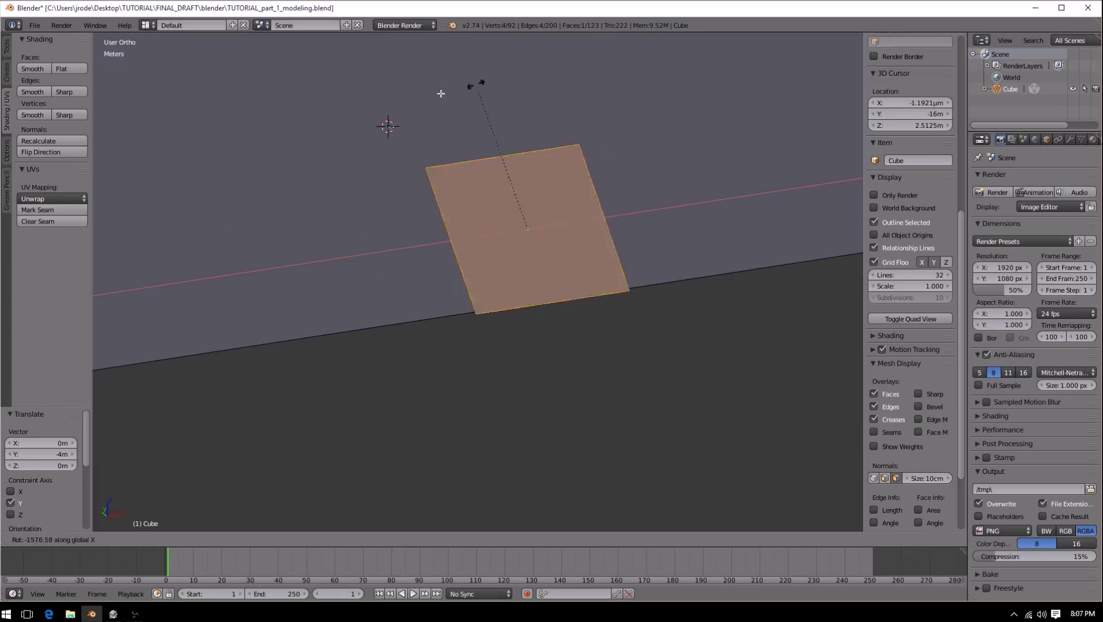
pyautogui.press('Escape')
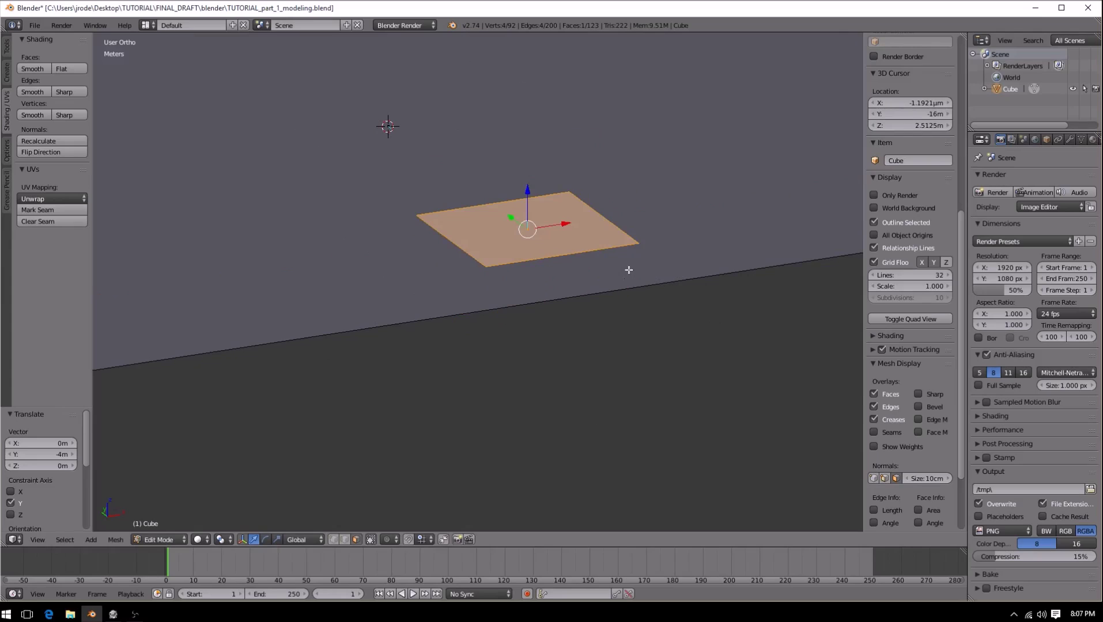
pyautogui.press('r')
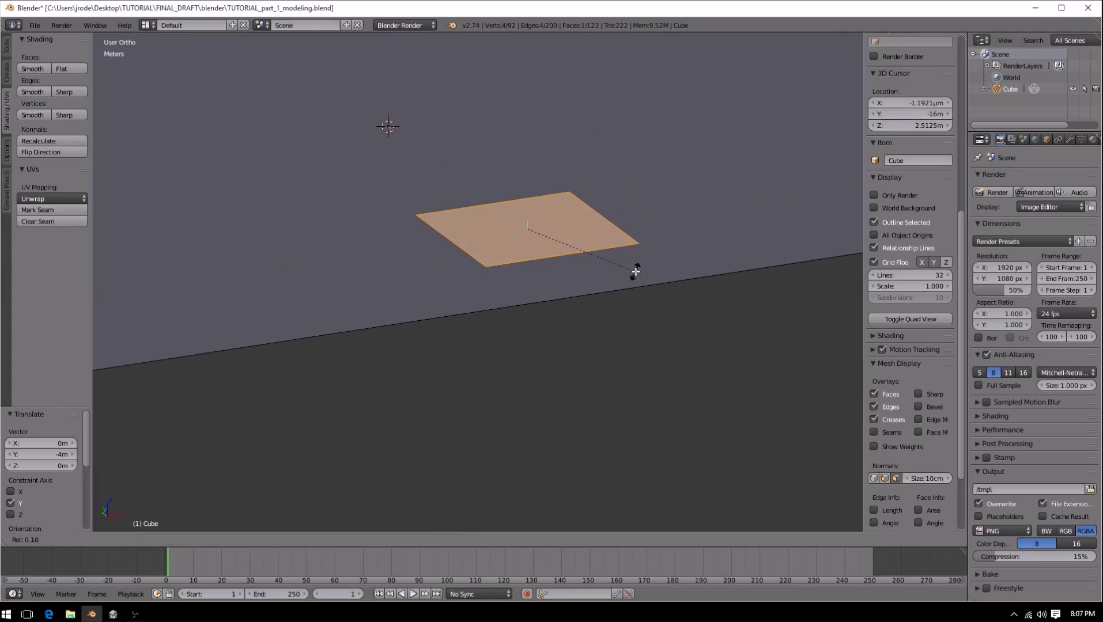
pyautogui.press('y')
pyautogui.press('r')
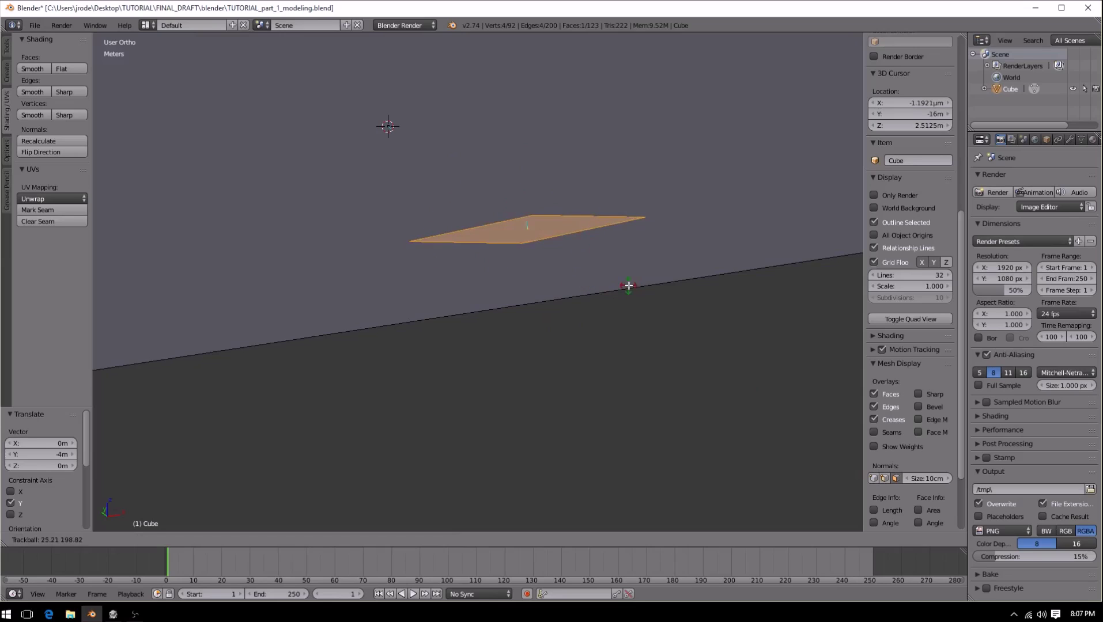
pyautogui.press('Escape')
pyautogui.press('r')
pyautogui.press('z')
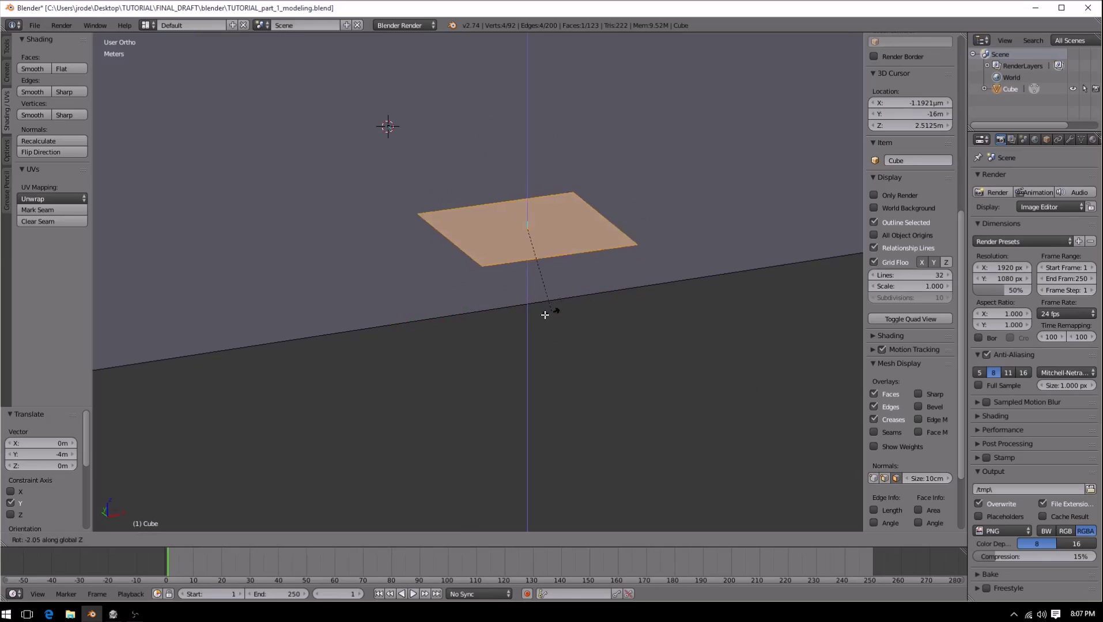
pyautogui.click(400, 248)
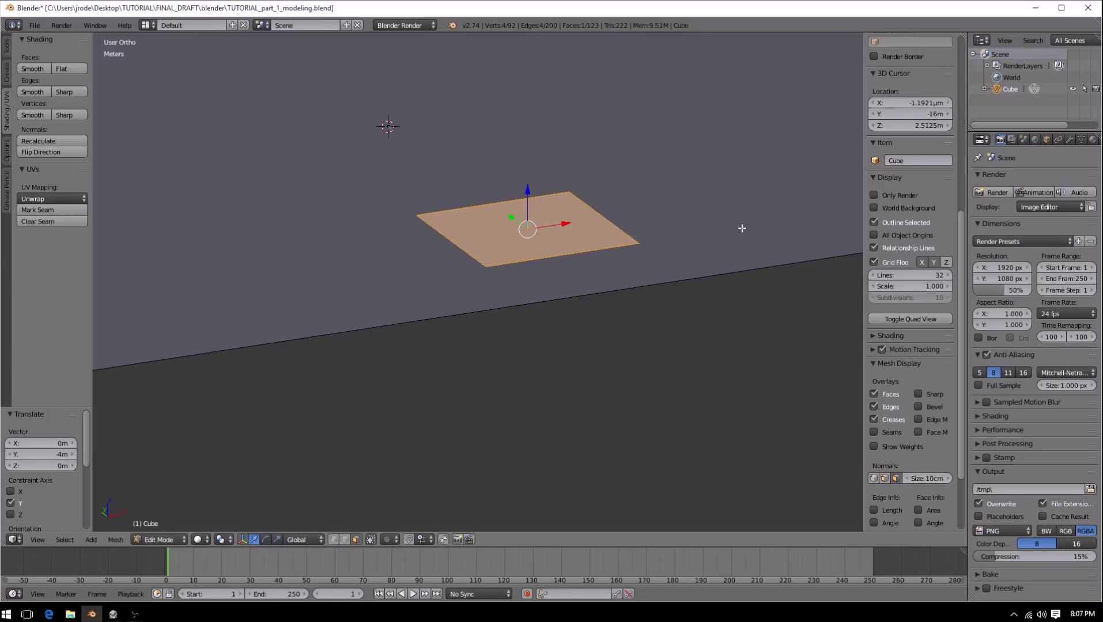
# Step: Rotate the plane 90° about the X axis so it stands parallel to the front wall
pyautogui.press('r')
pyautogui.write('x')
pyautogui.write('90')
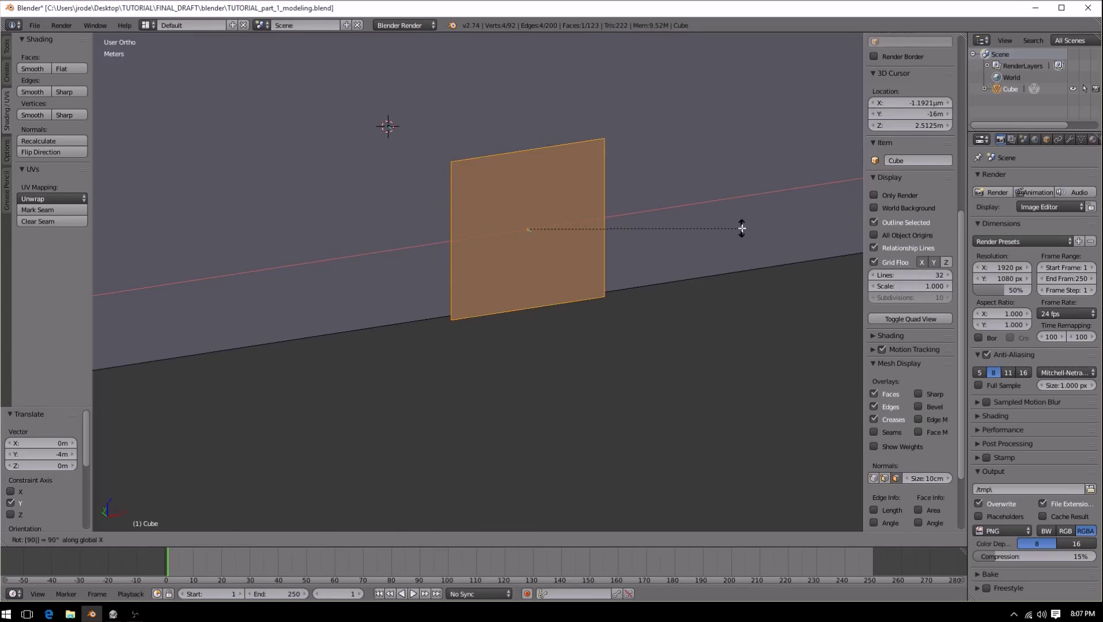
pyautogui.press('Return')
# Step: In the right side view, turn snapping on and move the plane about 3.99 m along Y, just in front of the wall
pyautogui.moveTo(515, 374); pyautogui.dragTo(349, 351, button='middle')
pyautogui.scroll(-4, 545, 371)
pyautogui.scroll(-2, 544, 372)
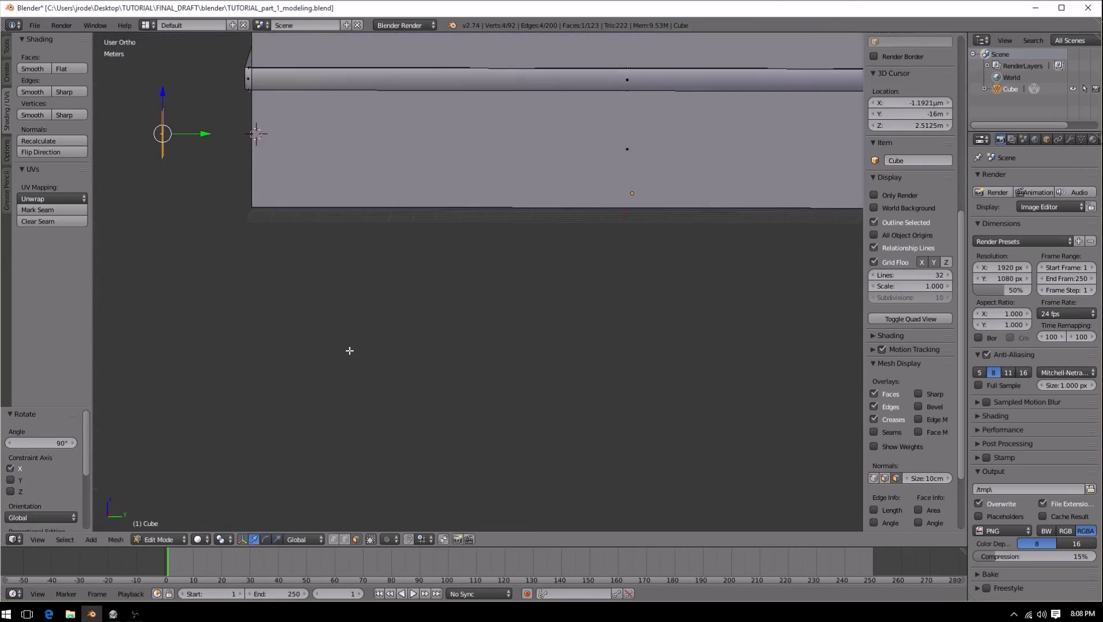
pyautogui.press('KP_3')
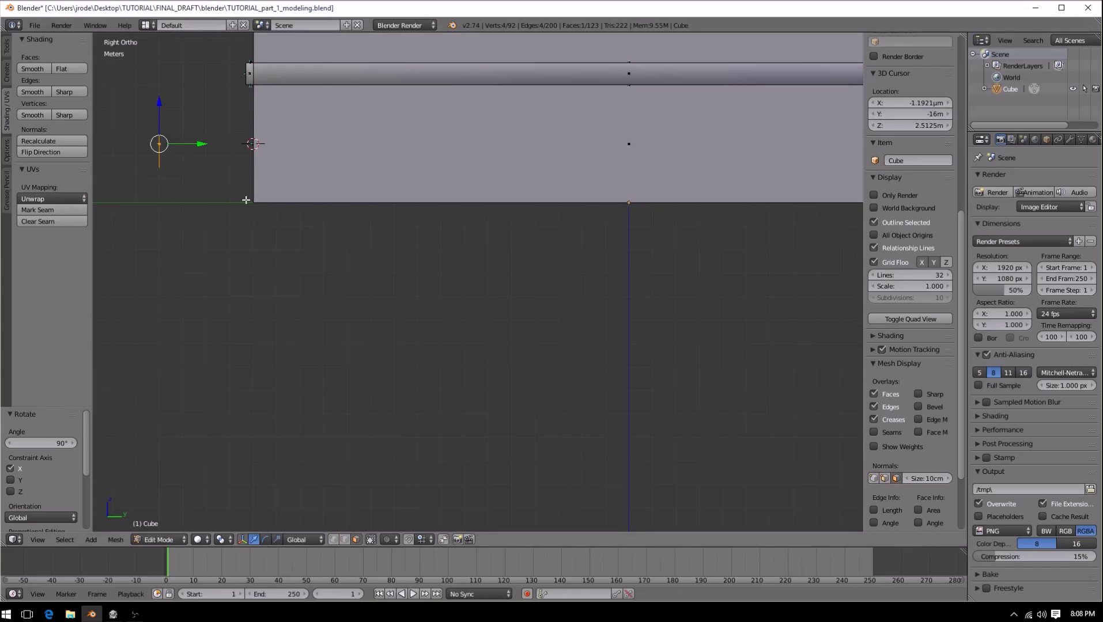
pyautogui.keyDown('shift'); pyautogui.moveTo(247, 200); pyautogui.dragTo(502, 262, button='middle'); pyautogui.keyUp('shift')
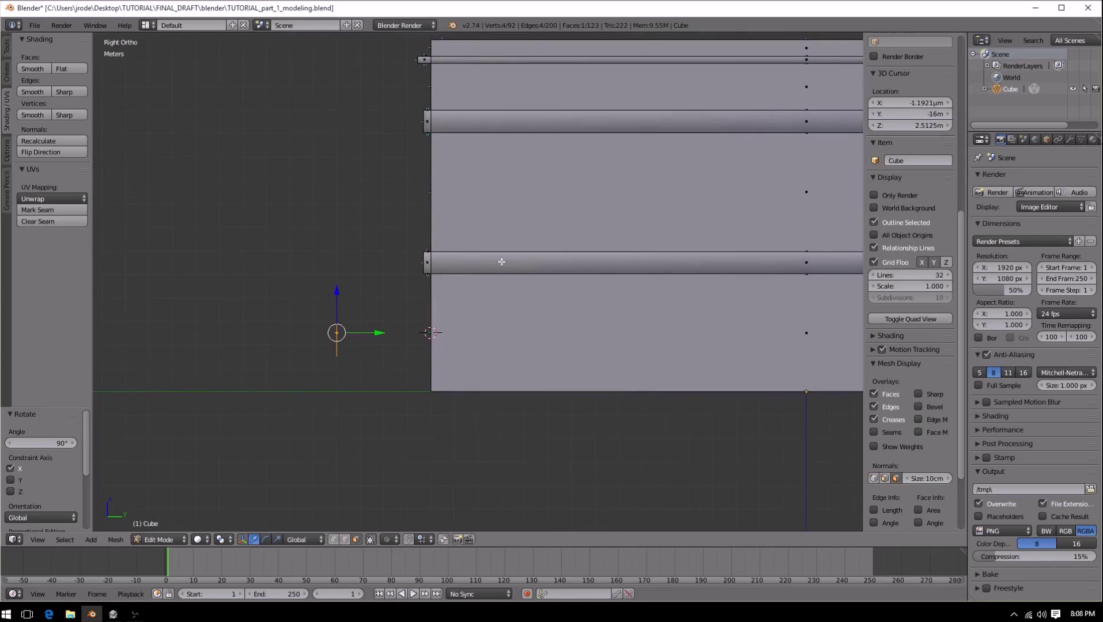
pyautogui.scroll(3, 393, 373)
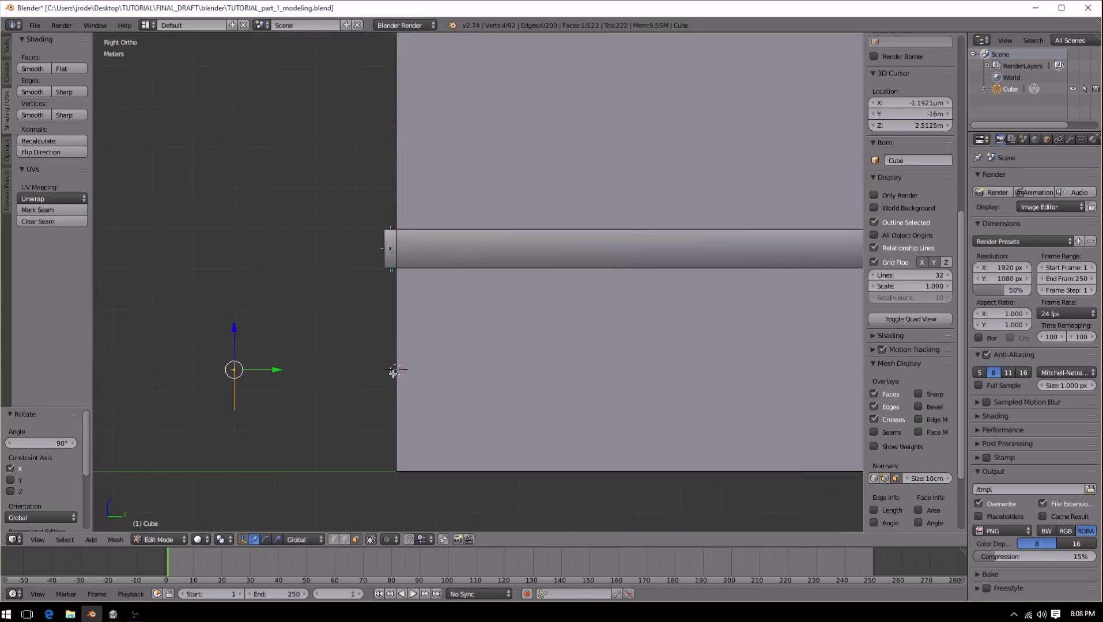
pyautogui.keyDown('shift'); pyautogui.moveTo(373, 406); pyautogui.dragTo(426, 283, button='middle'); pyautogui.keyUp('shift')
pyautogui.scroll(3, 426, 283)
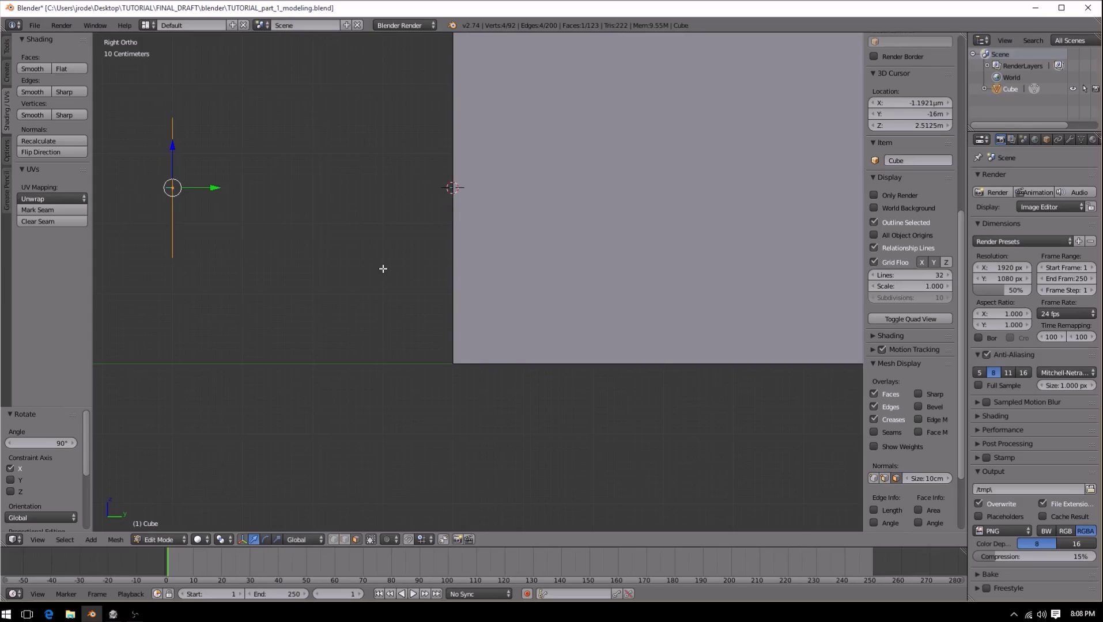
pyautogui.hotkey('shift', 'Tab')
pyautogui.press('g')
pyautogui.press('y')
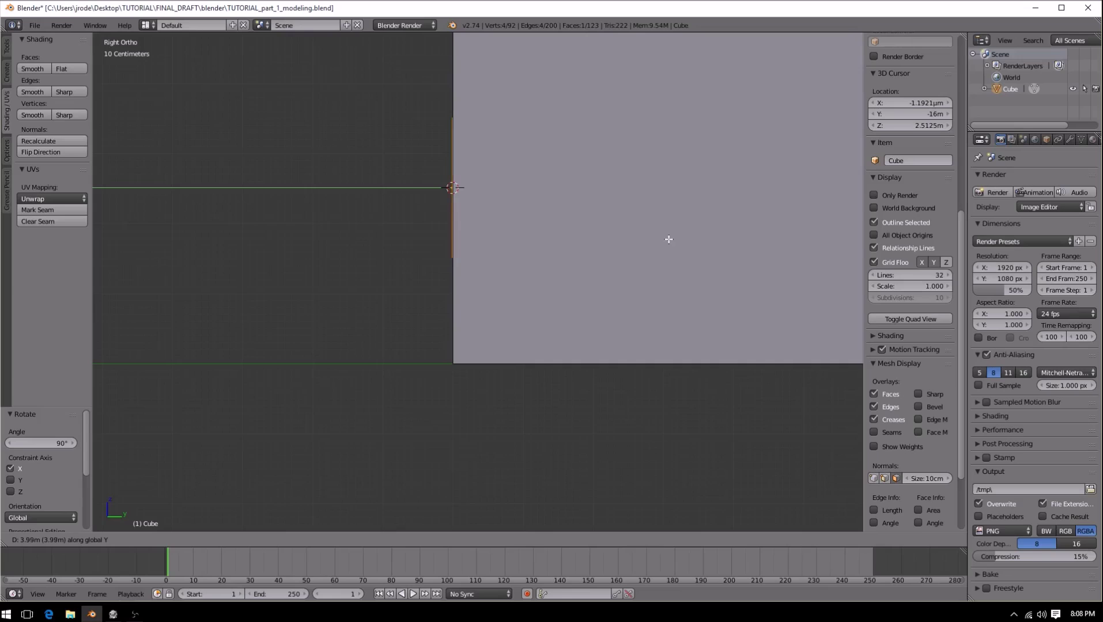
pyautogui.click(664, 238)
# Step: Select only the whole linked plane and move it -1.5 m along Z to the base of the front wall
pyautogui.moveTo(608, 239); pyautogui.dragTo(397, 336, button='middle')
pyautogui.press('a')
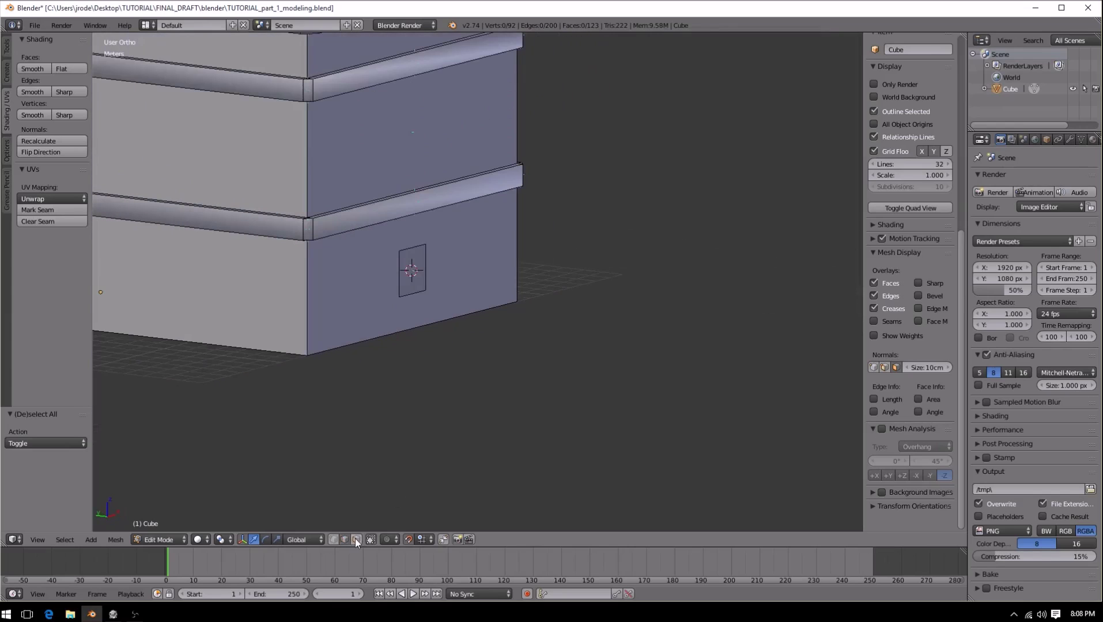
pyautogui.scroll(5, 358, 438)
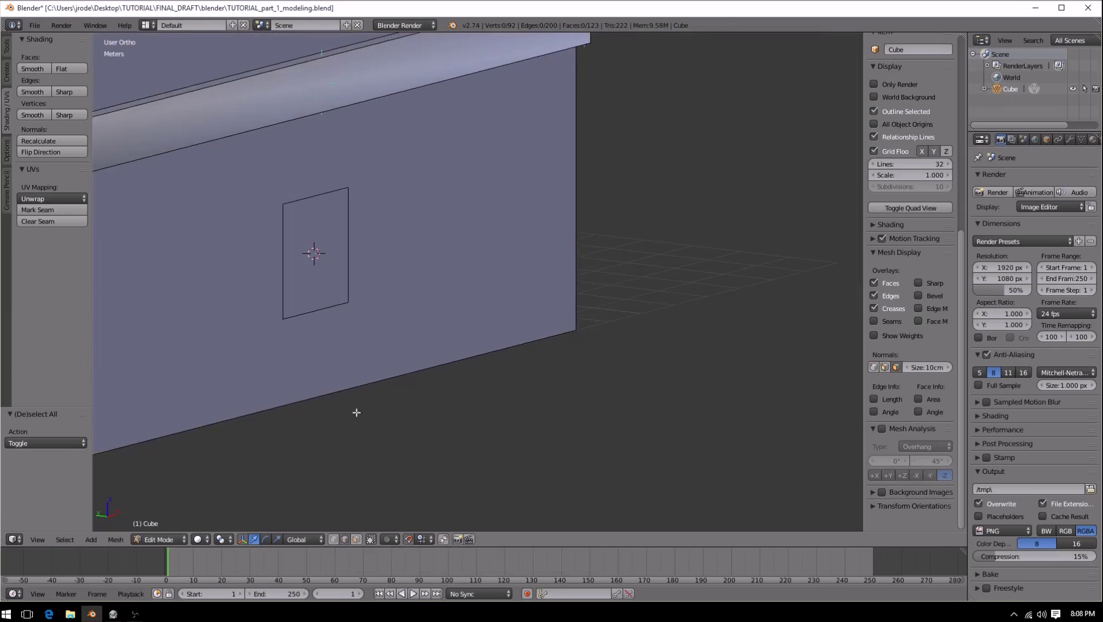
pyautogui.rightClick(311, 311)
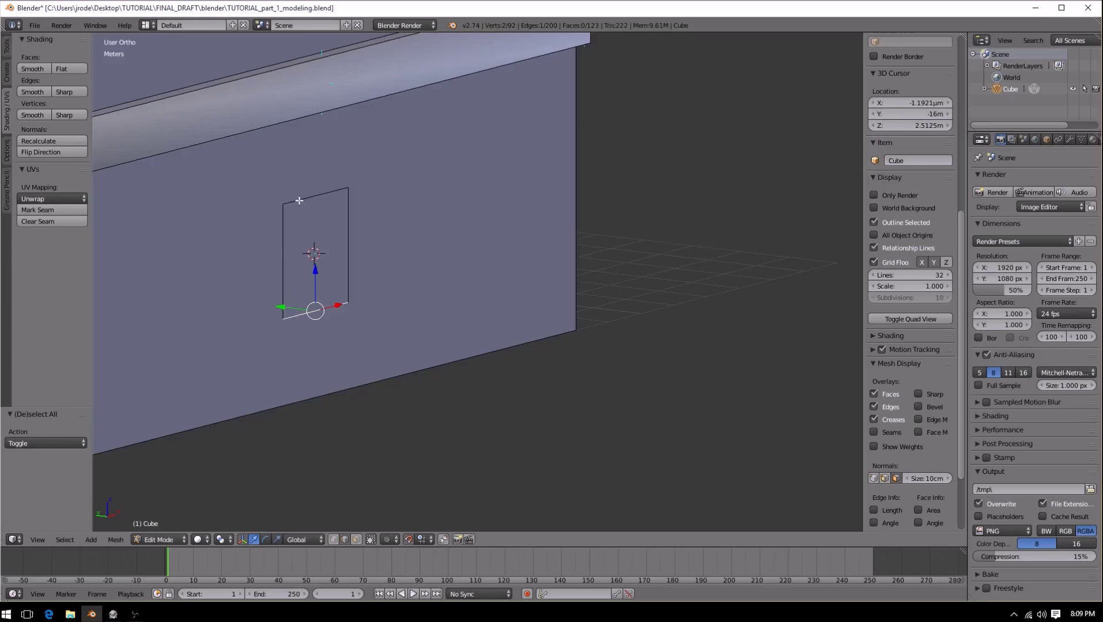
pyautogui.press('l')
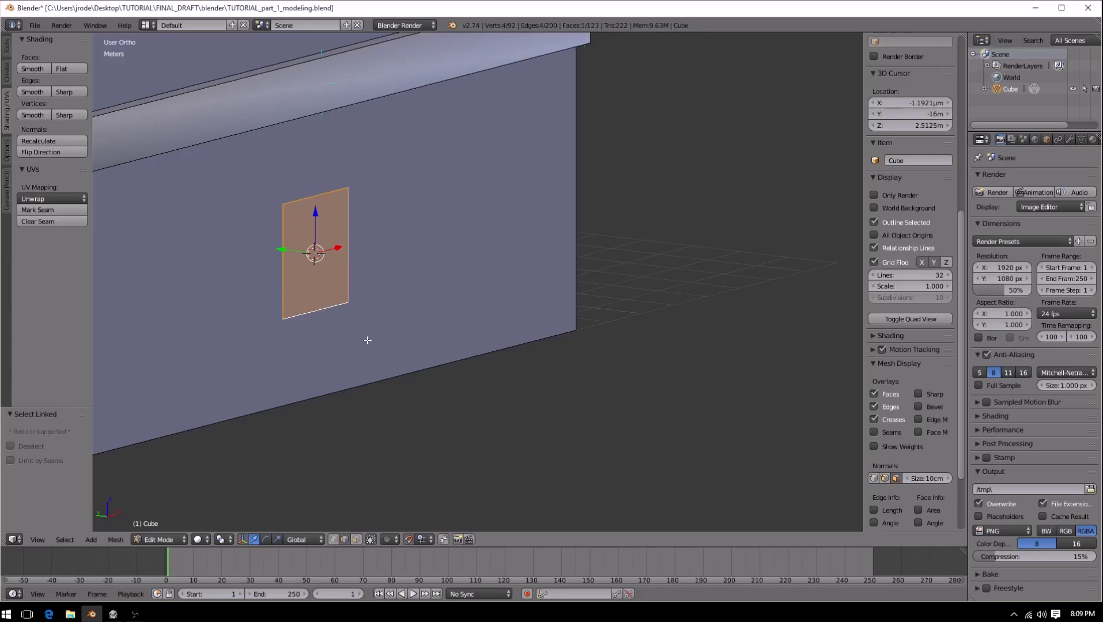
pyautogui.press('g')
pyautogui.press('z')
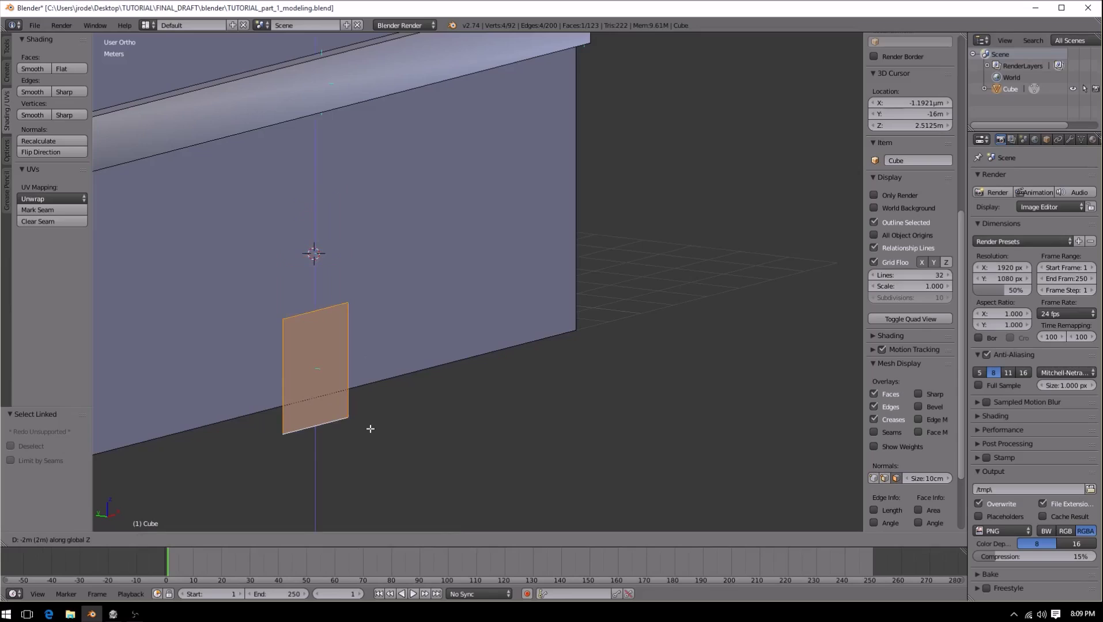
pyautogui.click(371, 401)
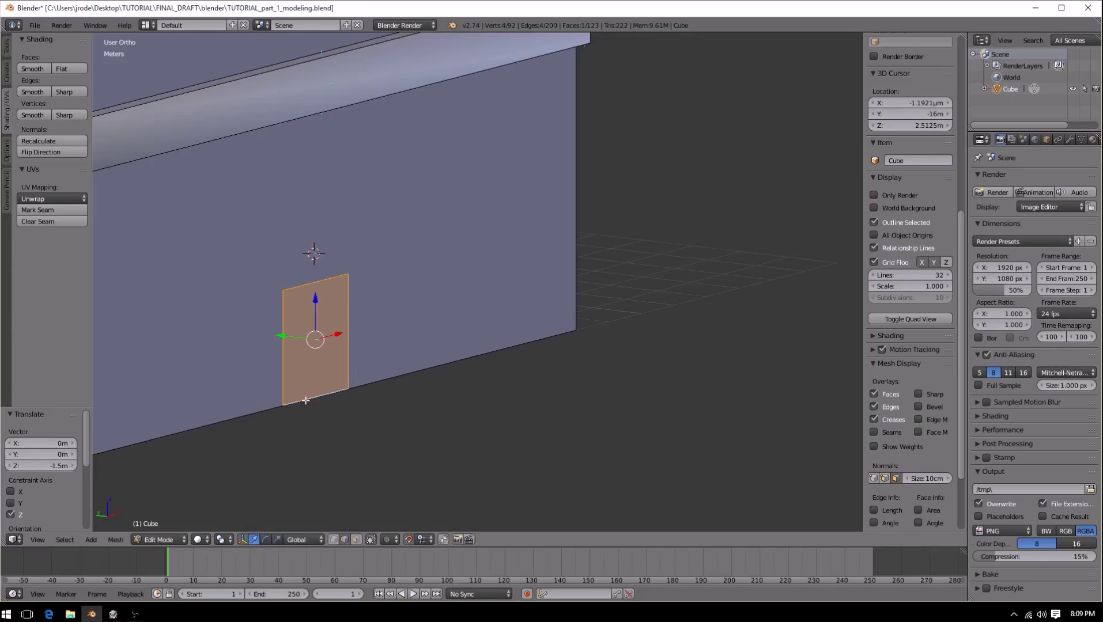
# Step: Raise the plane's top edge 1 m along Z in the front view to form a door shape, and deselect everything
pyautogui.rightClick(317, 284)
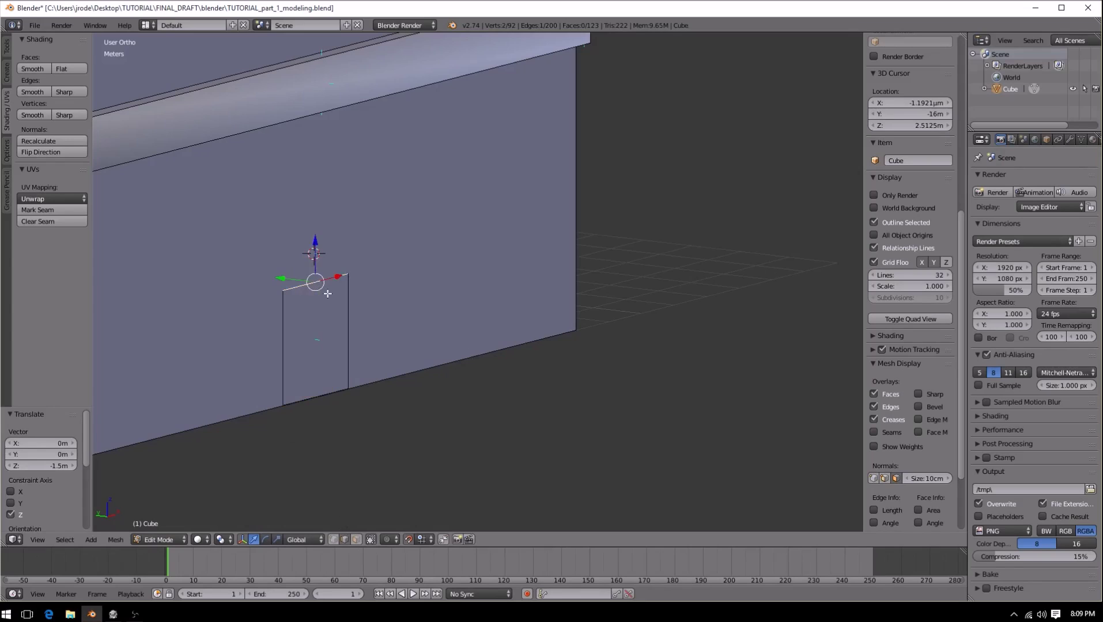
pyautogui.press('KP_1')
pyautogui.keyDown('shift'); pyautogui.moveTo(269, 238); pyautogui.dragTo(478, 263, button='middle'); pyautogui.keyUp('shift')
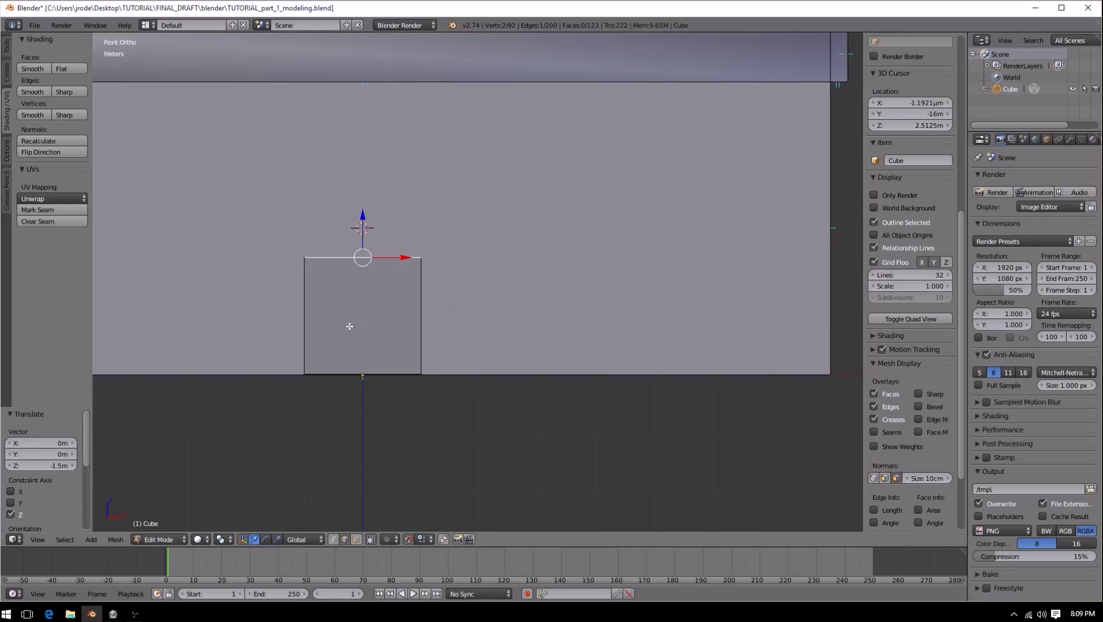
pyautogui.press('g')
pyautogui.press('z')
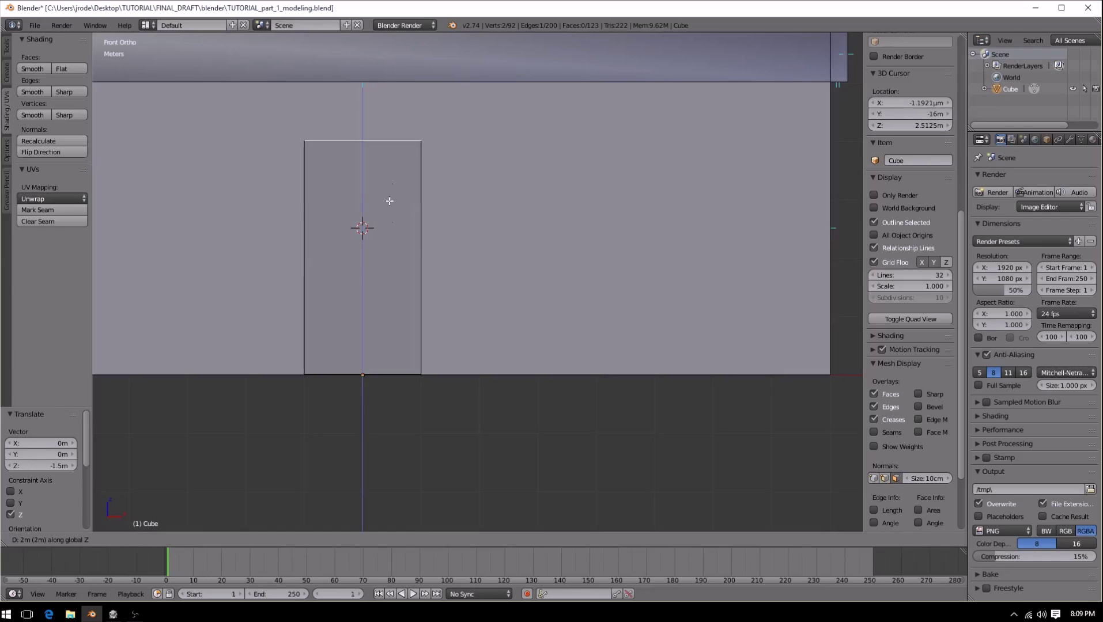
pyautogui.press('Return')
pyautogui.scroll(-4, 404, 263)
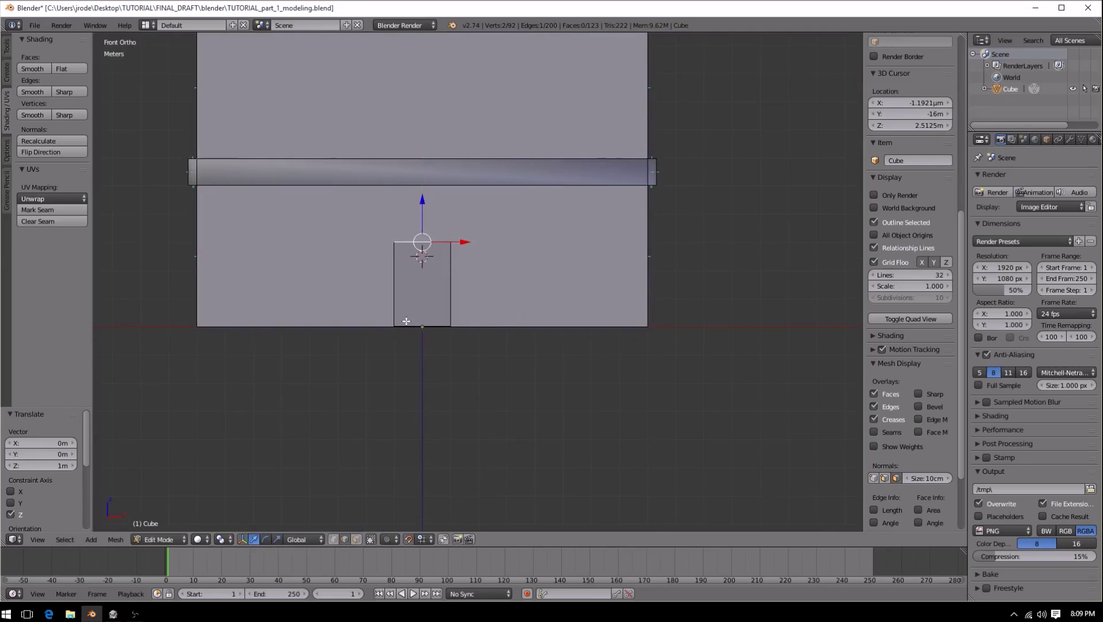
pyautogui.moveTo(452, 257); pyautogui.dragTo(447, 303, button='middle')
pyautogui.scroll(-4, 389, 337)
pyautogui.press('a')
# Step: Switch to face selection, select the door plane and move it -6 m along X toward the wall's corner
pyautogui.moveTo(389, 338); pyautogui.dragTo(419, 324, button='middle')
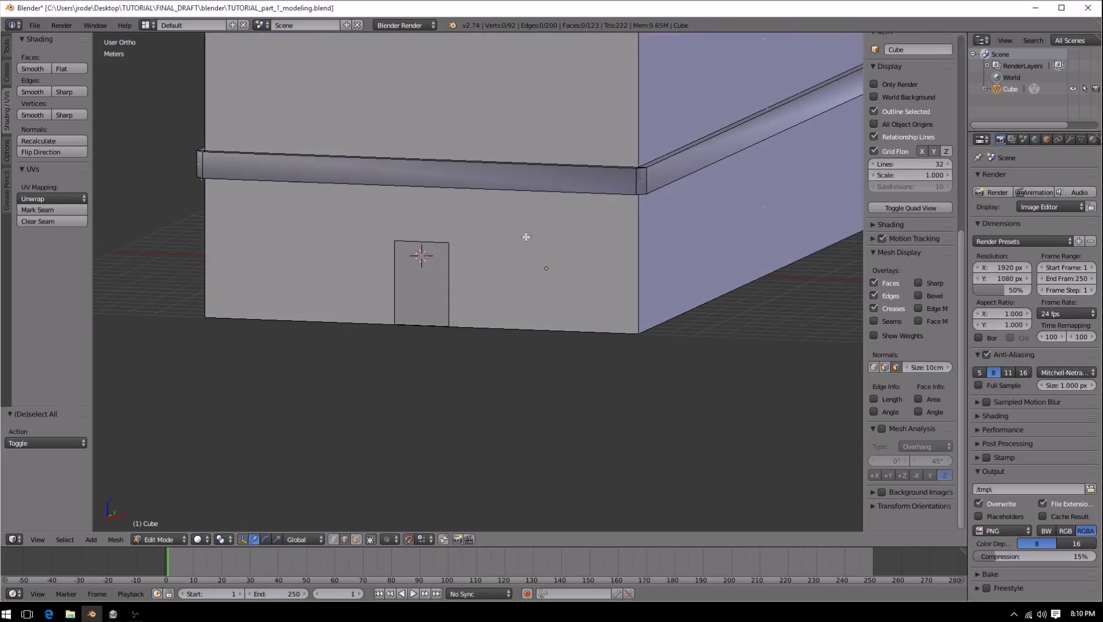
pyautogui.click(356, 540)
pyautogui.rightClick(419, 291)
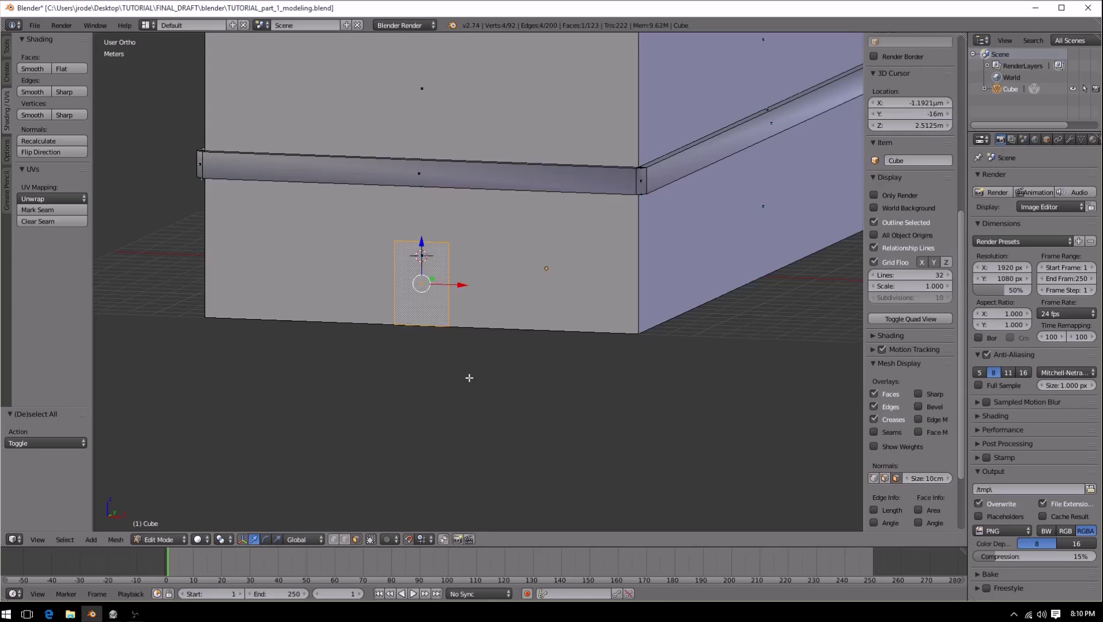
pyautogui.press('g')
pyautogui.press('x')
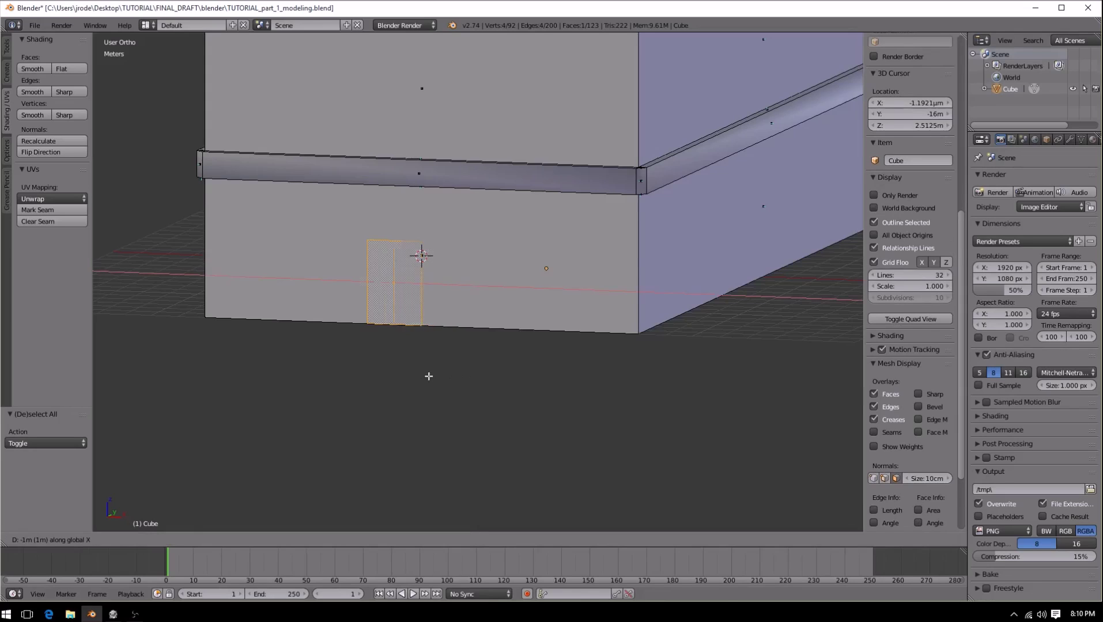
pyautogui.click(311, 371)
# Step: Duplicate the door plane and place the copy 12 m along X, near the opposite end of the front wall
pyautogui.moveTo(311, 371); pyautogui.dragTo(530, 313, button='middle')
pyautogui.moveTo(367, 354); pyautogui.dragTo(394, 382, button='middle')
pyautogui.moveTo(328, 344); pyautogui.dragTo(362, 370, button='middle')
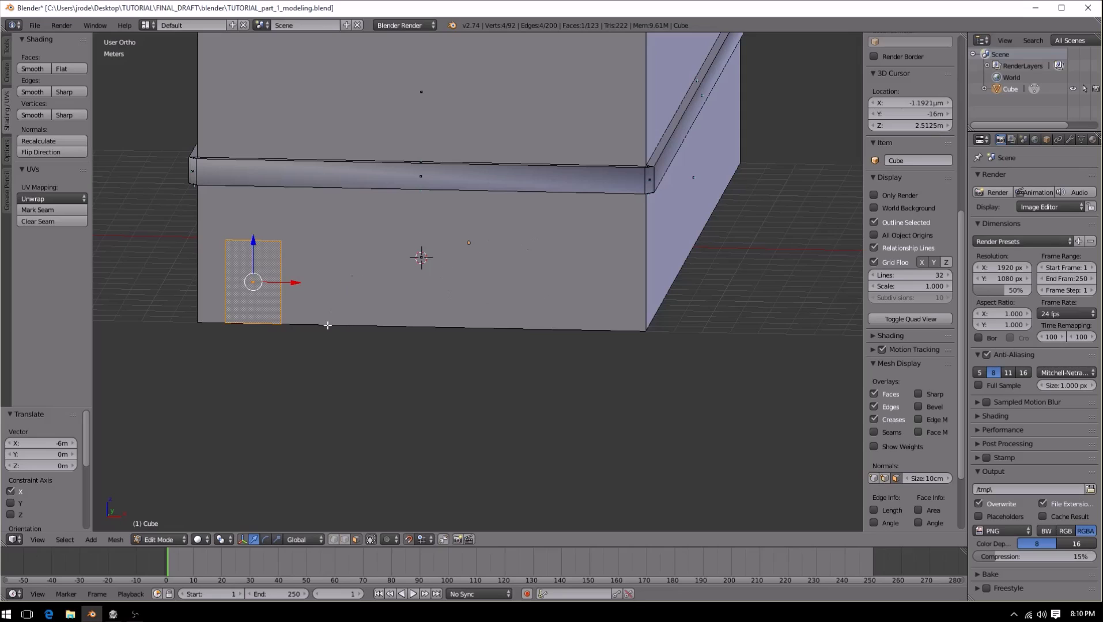
pyautogui.moveTo(345, 320); pyautogui.dragTo(383, 328, button='middle')
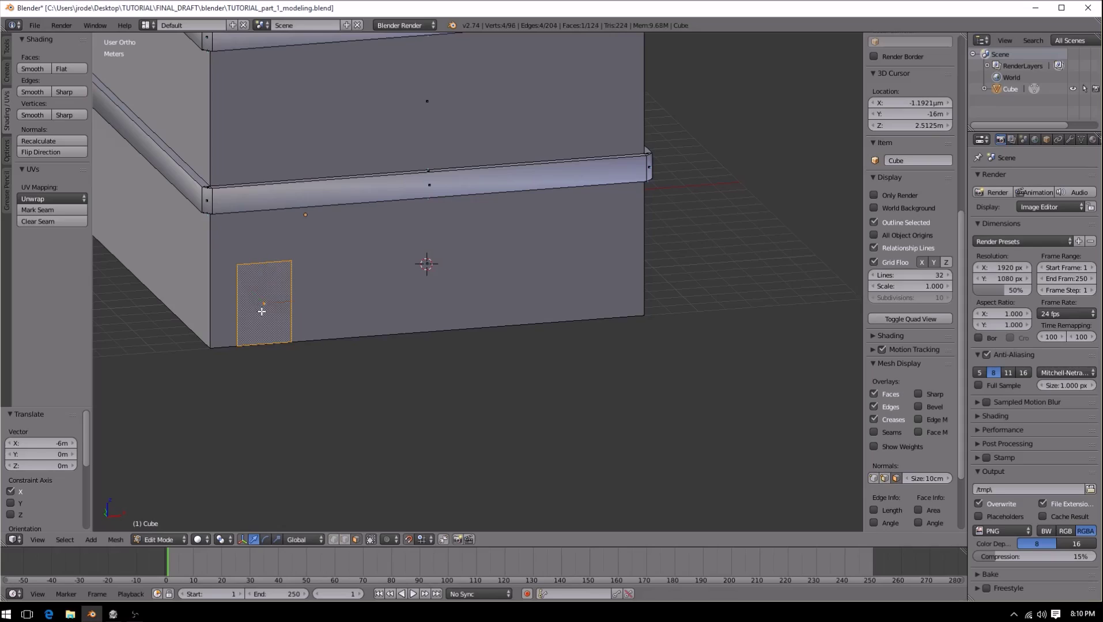
pyautogui.hotkey('shift', 'd')
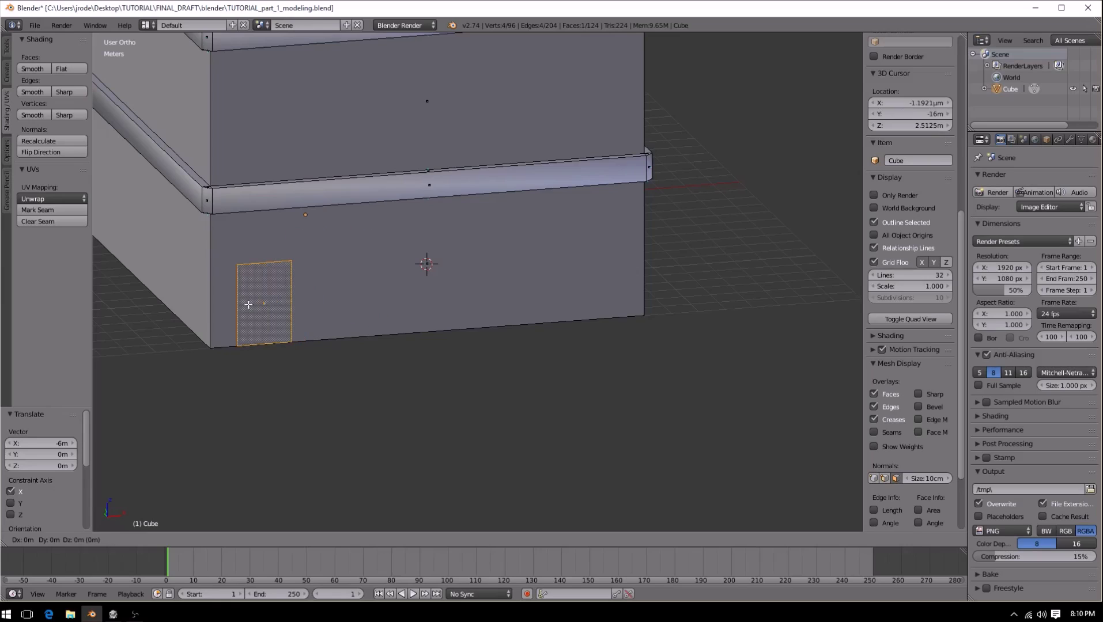
pyautogui.press('x')
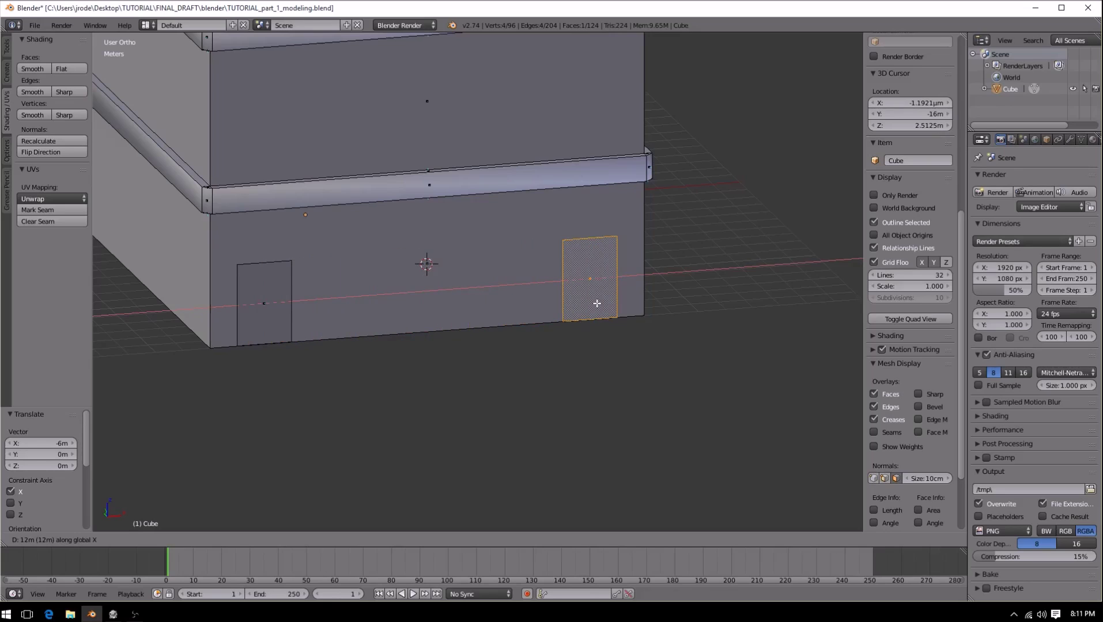
pyautogui.click(597, 304)
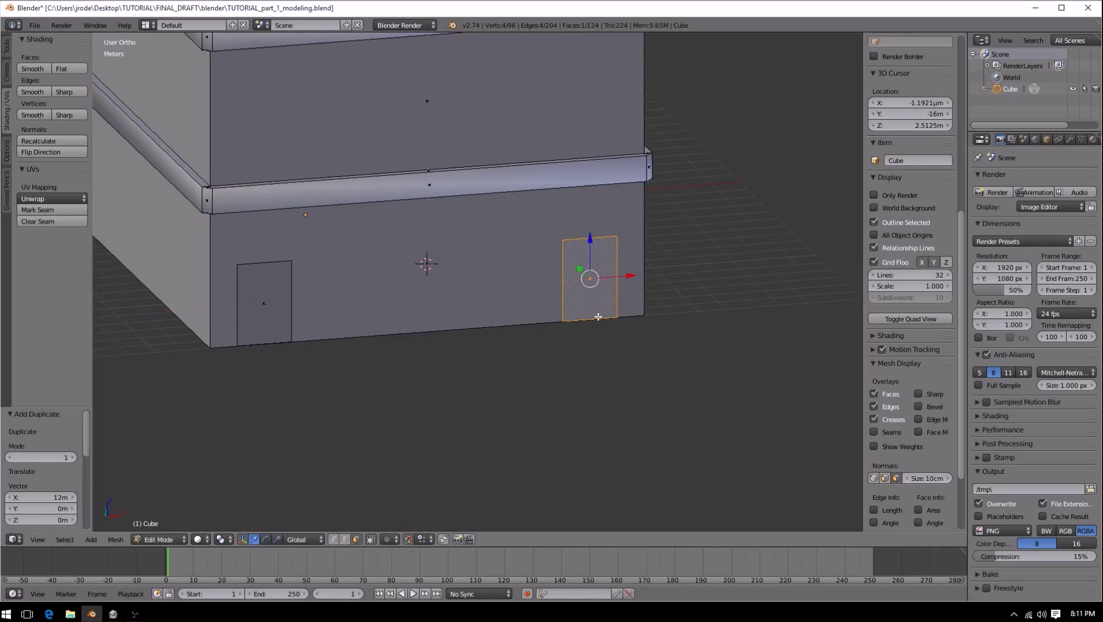
# Step: Raise the duplicated plane 1.3 m along Z, off the base of the front wall
pyautogui.press('g')
pyautogui.press('z')
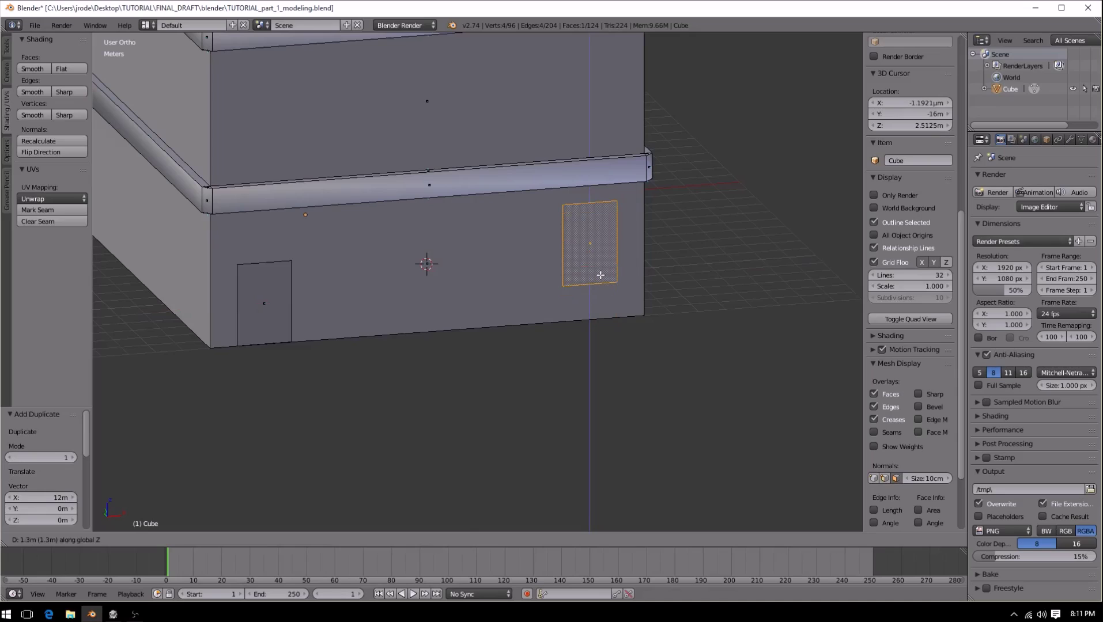
pyautogui.click(598, 275)
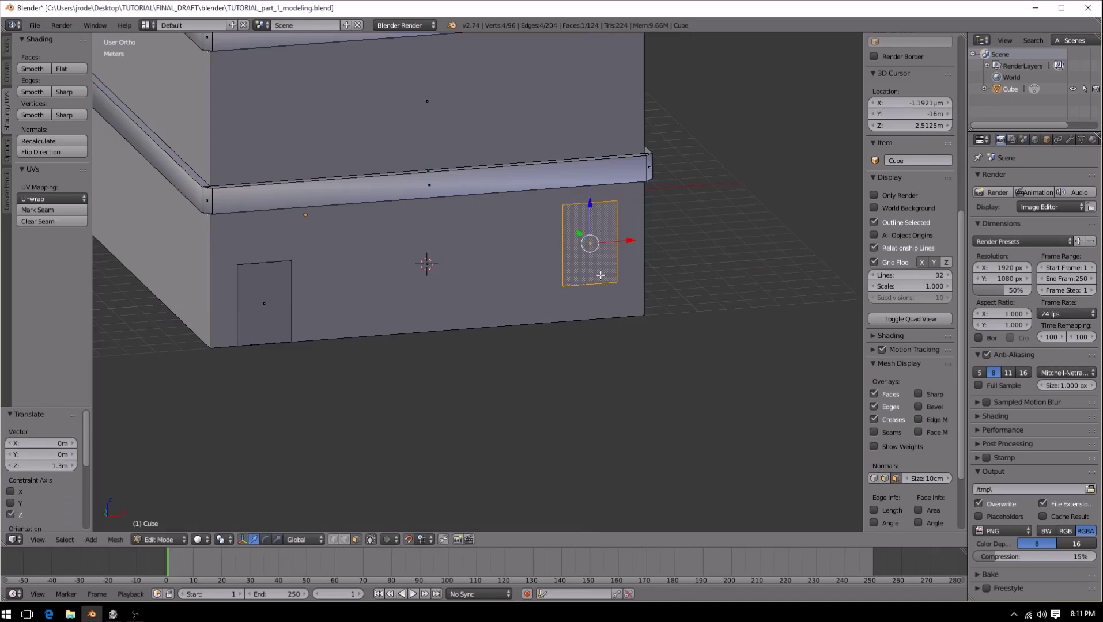
# Step: Switch to edge selection, move the raised plane's door-side edge about -3 m along X to form a wide window, and deselect everything
pyautogui.click(345, 542)
pyautogui.rightClick(559, 238)
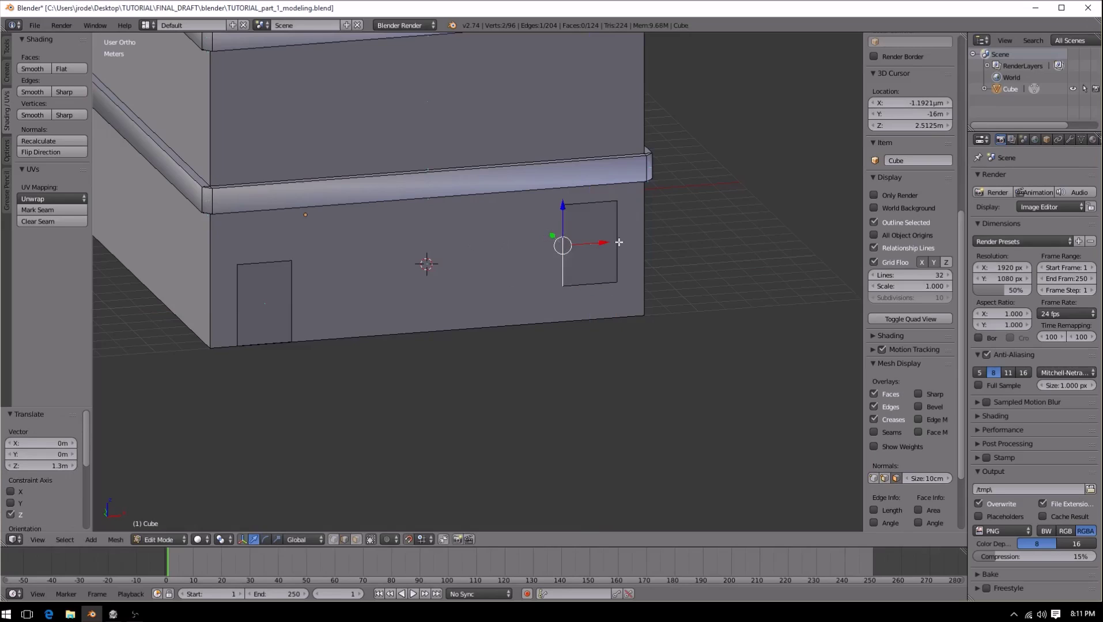
pyautogui.press('g')
pyautogui.press('x')
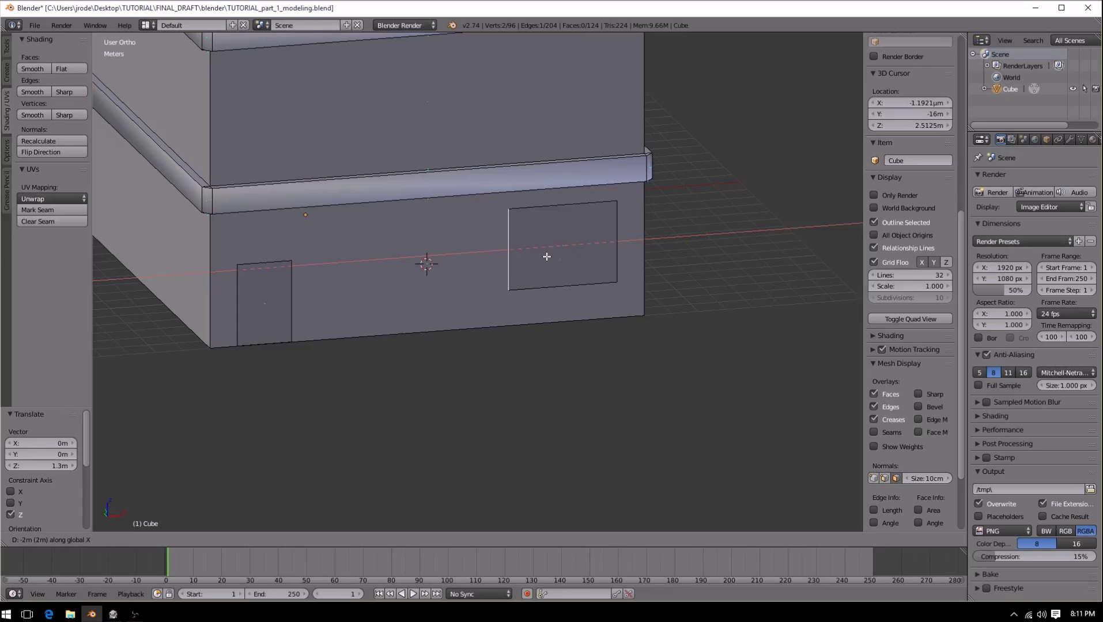
pyautogui.click(543, 261)
pyautogui.press('a')
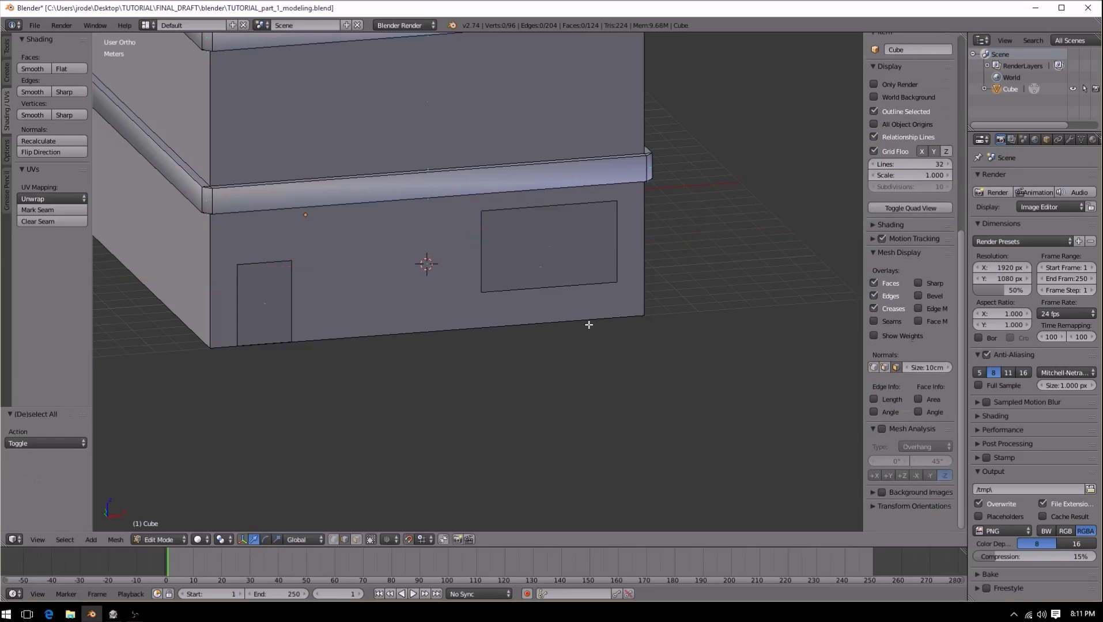
# Step: In the front view, switch to face selection, move the door plane about 2 m along X toward the wall's centre, and deselect everything
pyautogui.press('KP_1')
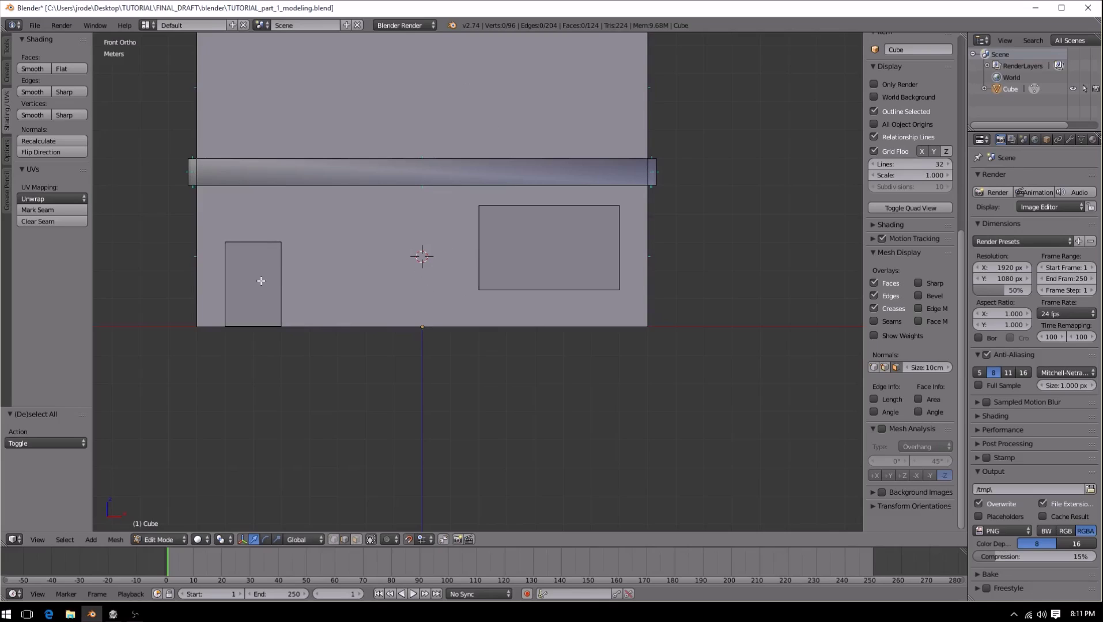
pyautogui.click(356, 539)
pyautogui.rightClick(251, 284)
pyautogui.press('g')
pyautogui.press('x')
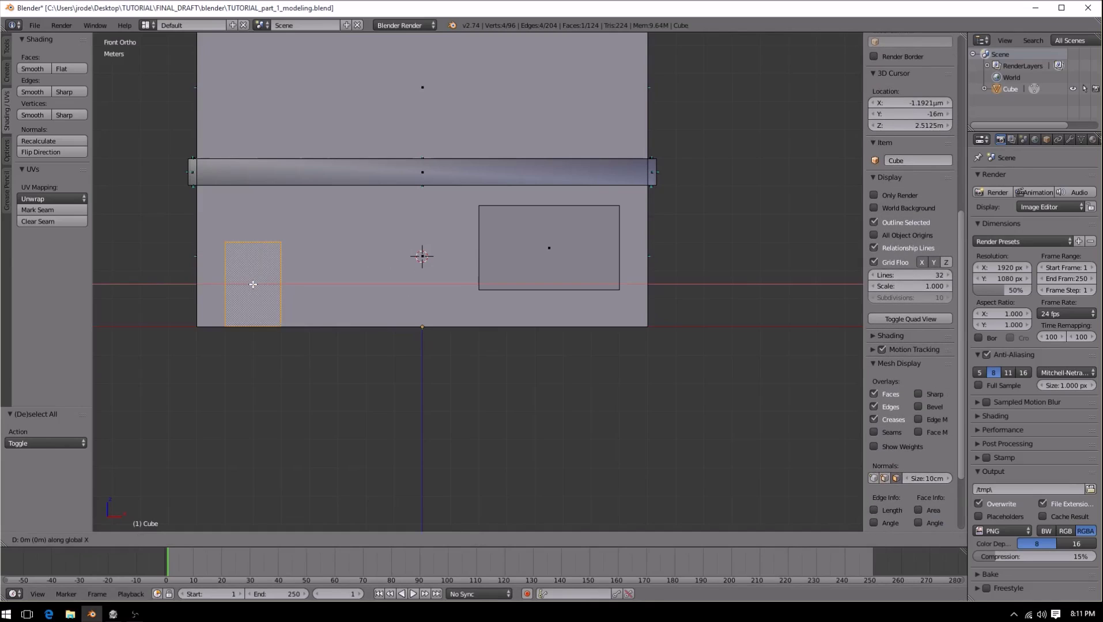
pyautogui.click(308, 286)
pyautogui.press('a')
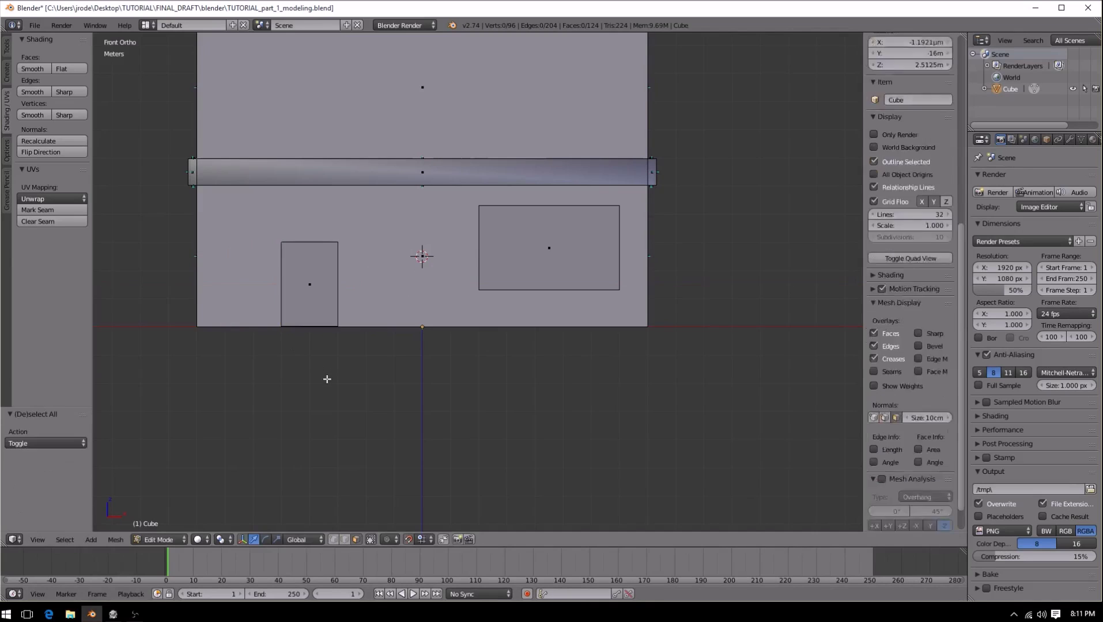
# Step: Select the wide window plane on the front wall
pyautogui.scroll(-4, 326, 403)
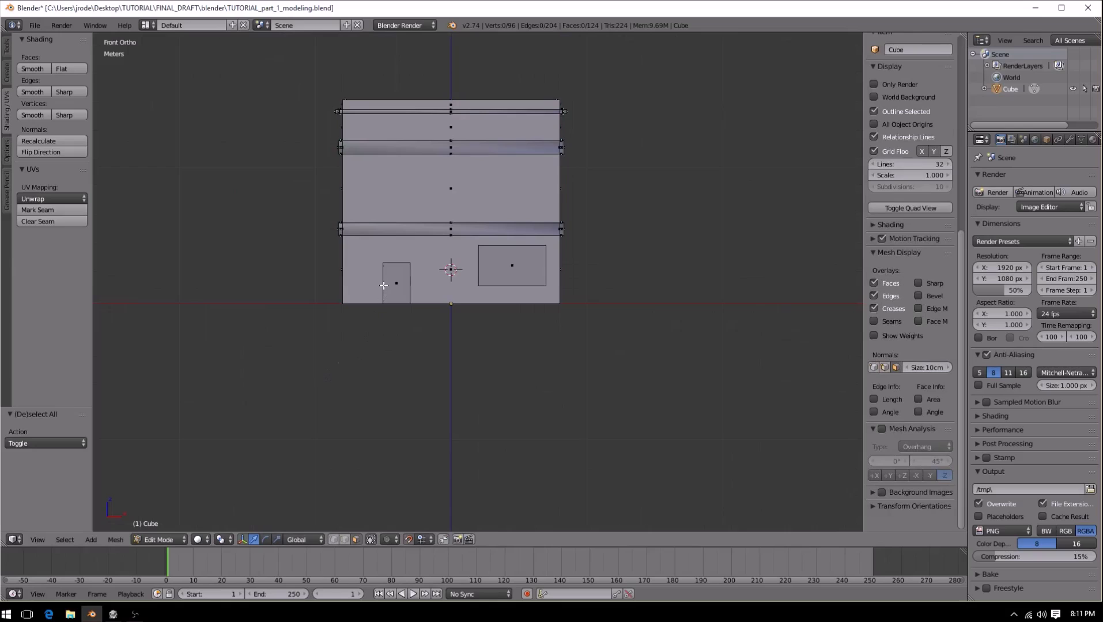
pyautogui.scroll(3, 384, 285)
pyautogui.keyDown('shift'); pyautogui.moveTo(447, 243); pyautogui.dragTo(473, 373, button='middle'); pyautogui.keyUp('shift')
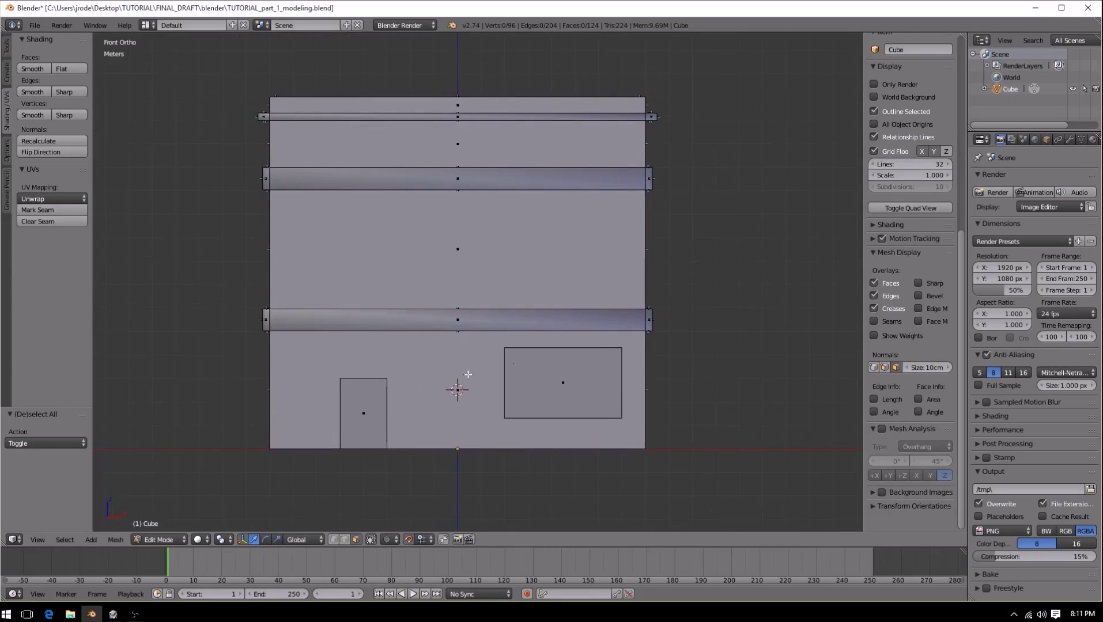
pyautogui.moveTo(442, 381); pyautogui.dragTo(352, 384, button='middle')
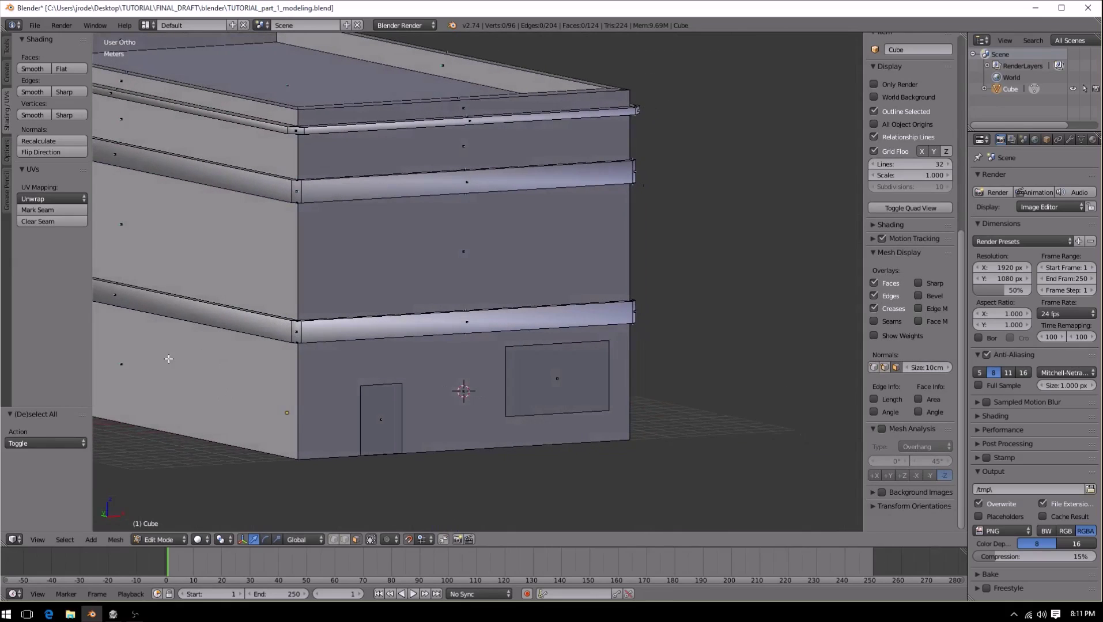
pyautogui.moveTo(497, 414); pyautogui.dragTo(433, 406, button='middle')
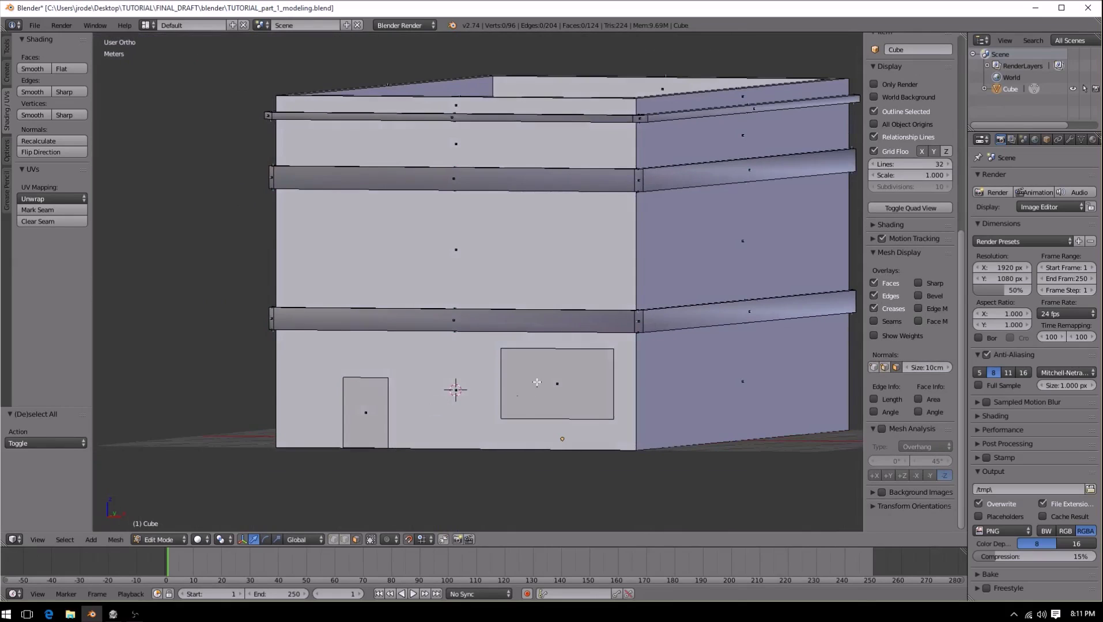
pyautogui.rightClick(547, 384)
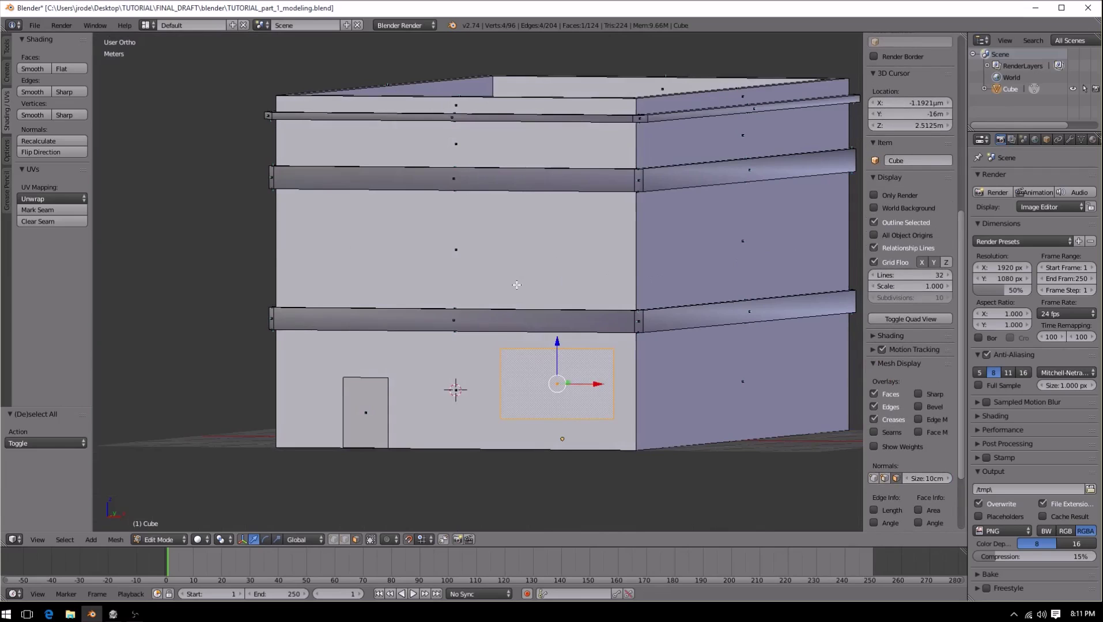
# Step: Examine the building's front and long side walls from several angles and distances
pyautogui.moveTo(517, 285); pyautogui.dragTo(398, 305, button='middle')
pyautogui.moveTo(445, 337); pyautogui.dragTo(407, 392, button='middle')
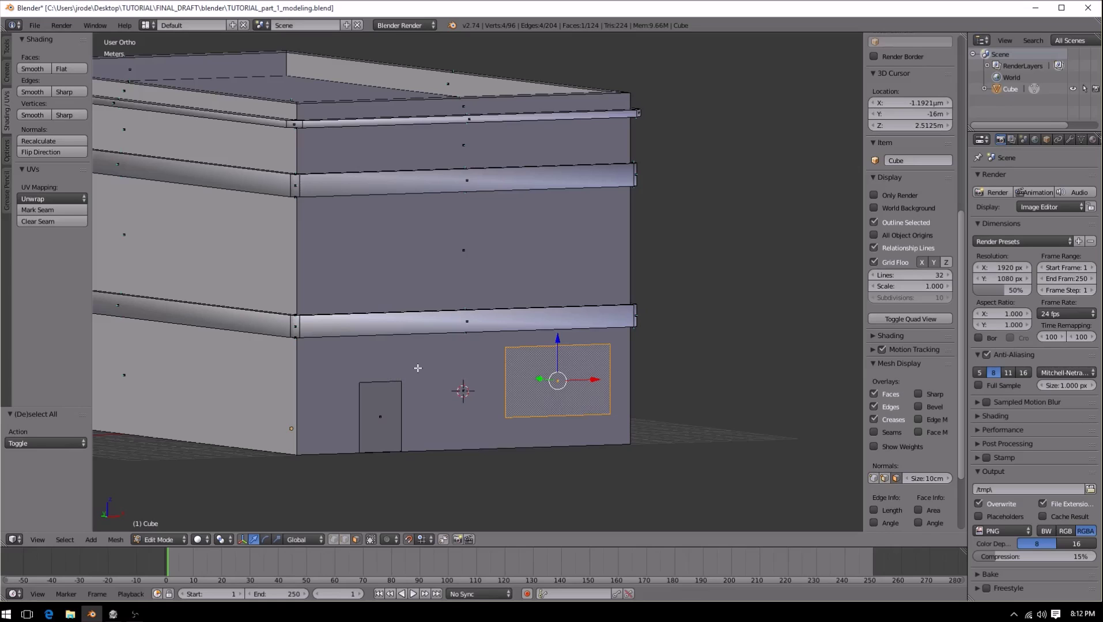
pyautogui.moveTo(473, 350); pyautogui.dragTo(455, 368, button='middle')
pyautogui.scroll(-3, 455, 368)
pyautogui.scroll(5, 464, 384)
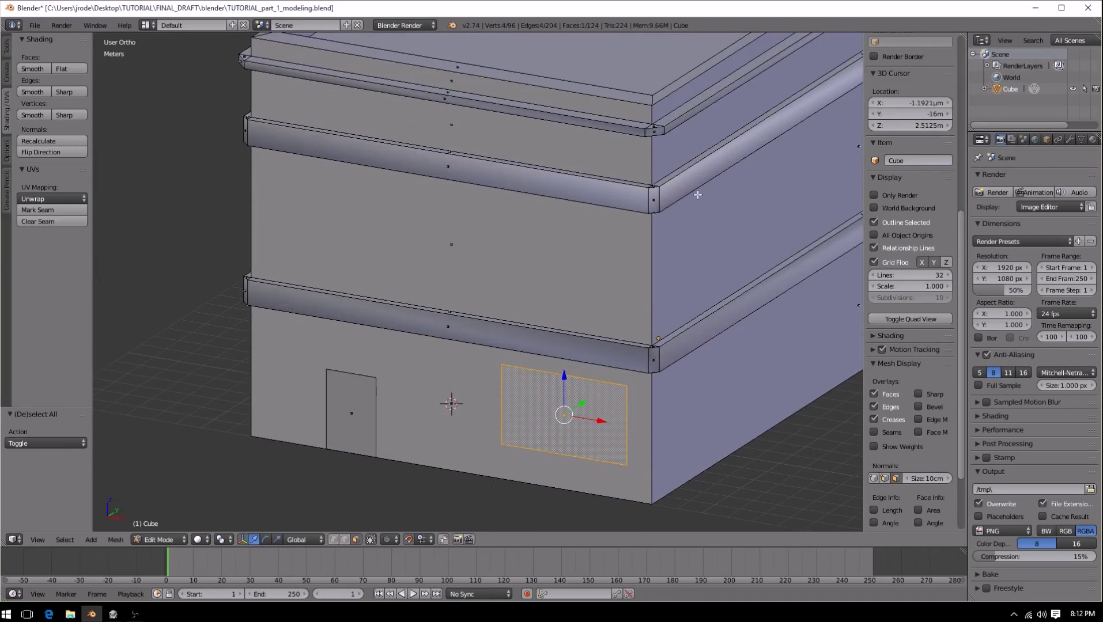
pyautogui.moveTo(149, 150); pyautogui.dragTo(306, 92, button='middle')
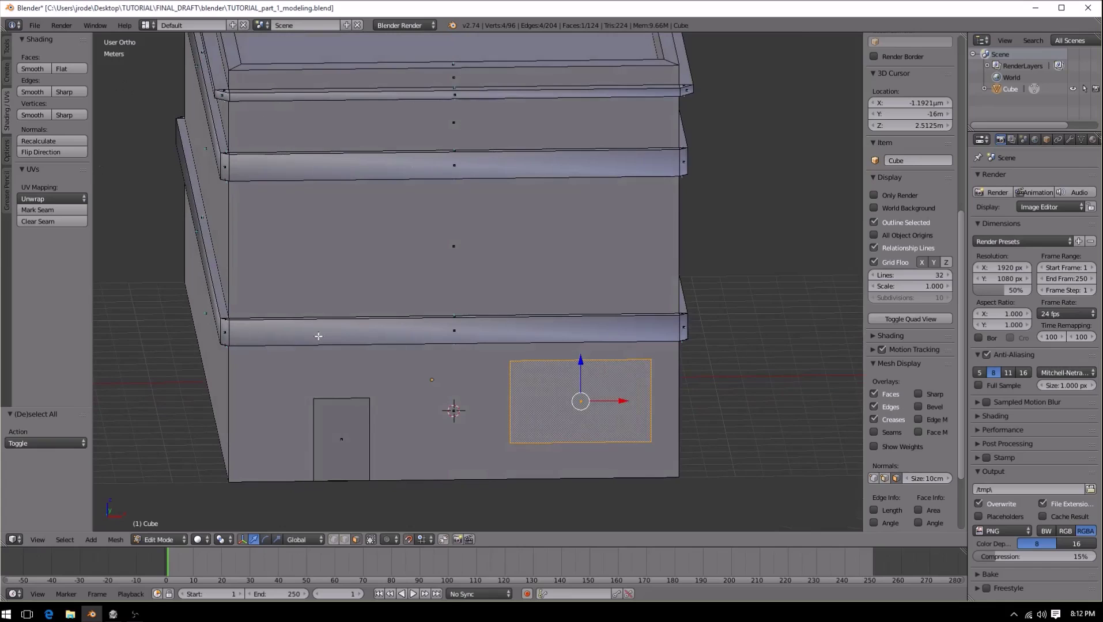
pyautogui.moveTo(516, 431); pyautogui.dragTo(547, 369, button='middle')
pyautogui.moveTo(489, 349); pyautogui.dragTo(558, 385, button='middle')
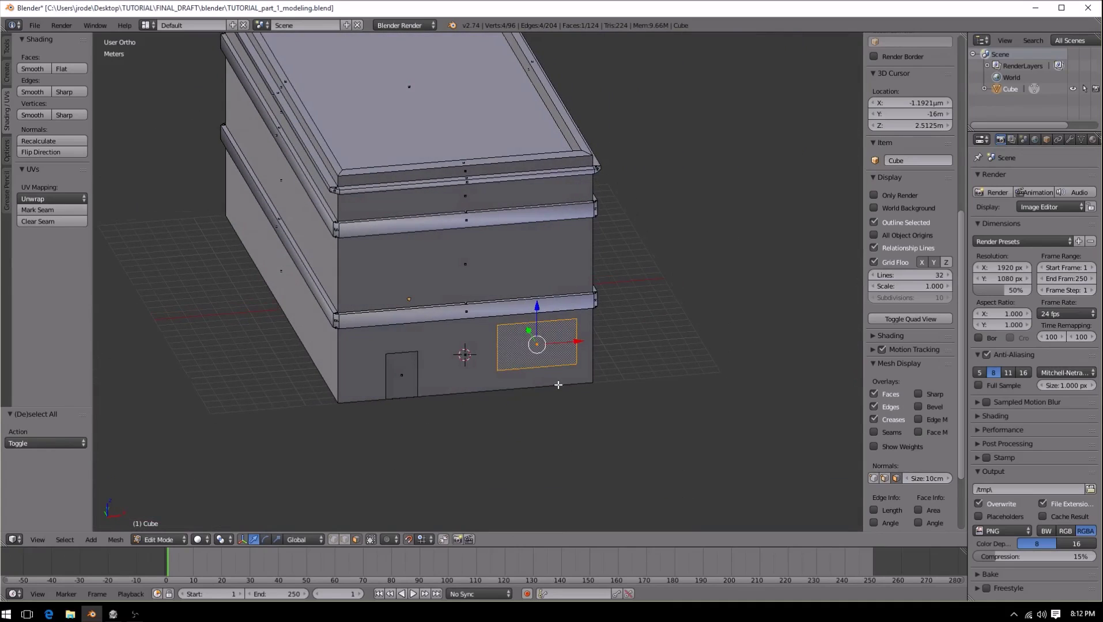
pyautogui.scroll(3, 505, 375)
pyautogui.scroll(-3, 552, 407)
pyautogui.moveTo(588, 410); pyautogui.dragTo(434, 324, button='middle')
pyautogui.scroll(-2, 689, 352)
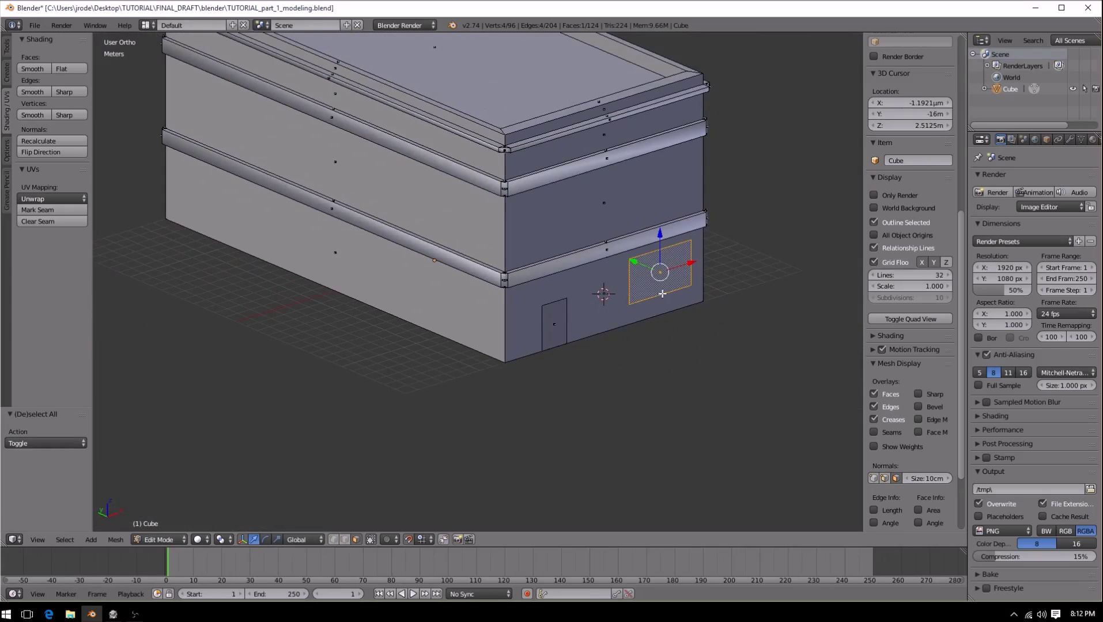
# Step: Duplicate the window plane -16 m along X and rotate the copy 90° about Z to align it with the long side wall
pyautogui.hotkey('shift', 'd')
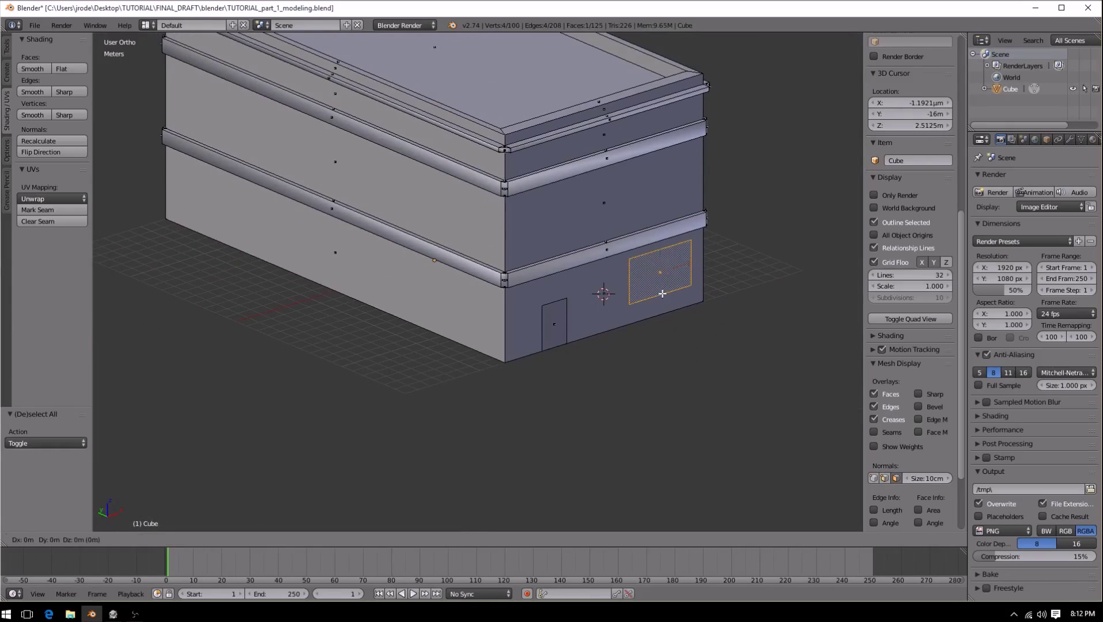
pyautogui.press('x')
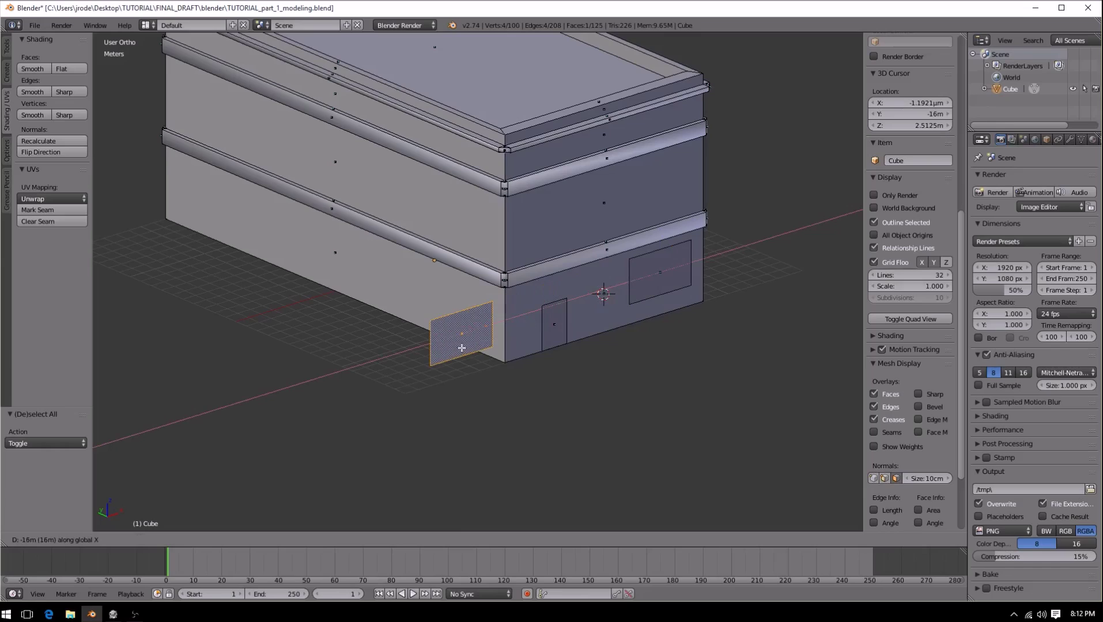
pyautogui.press('Return')
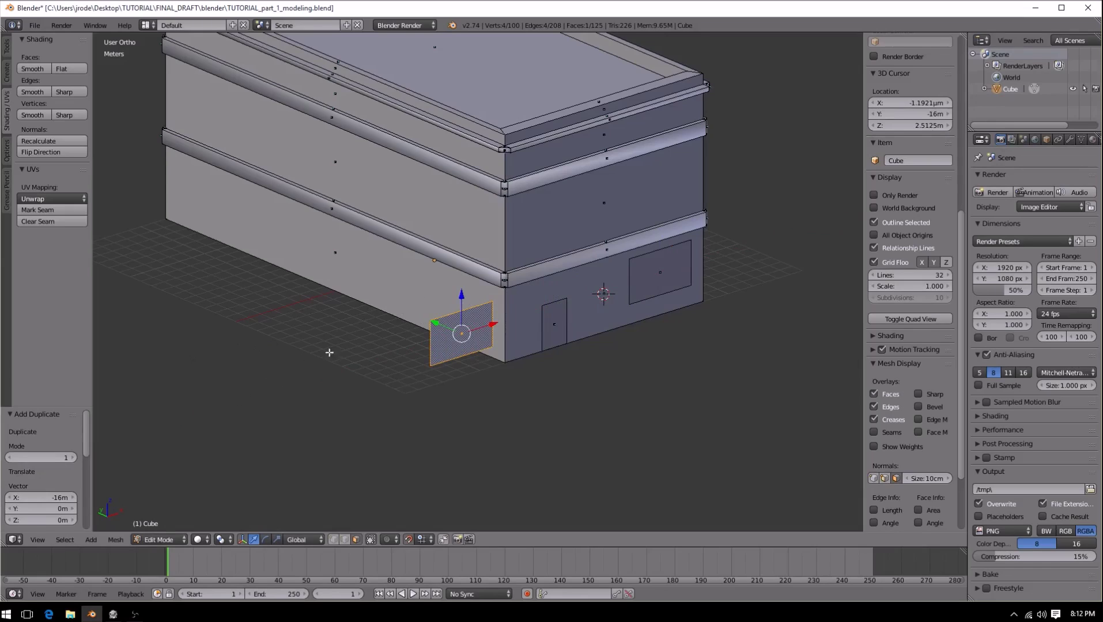
pyautogui.press('r')
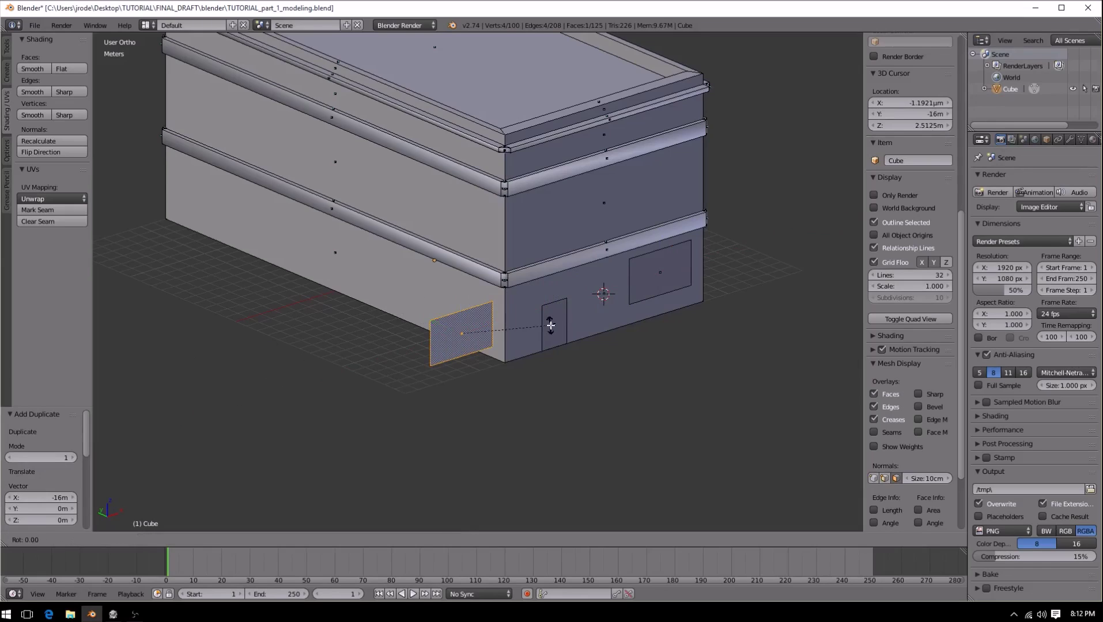
pyautogui.write('z')
pyautogui.write('90')
pyautogui.press('Return')
pyautogui.scroll(3, 509, 383)
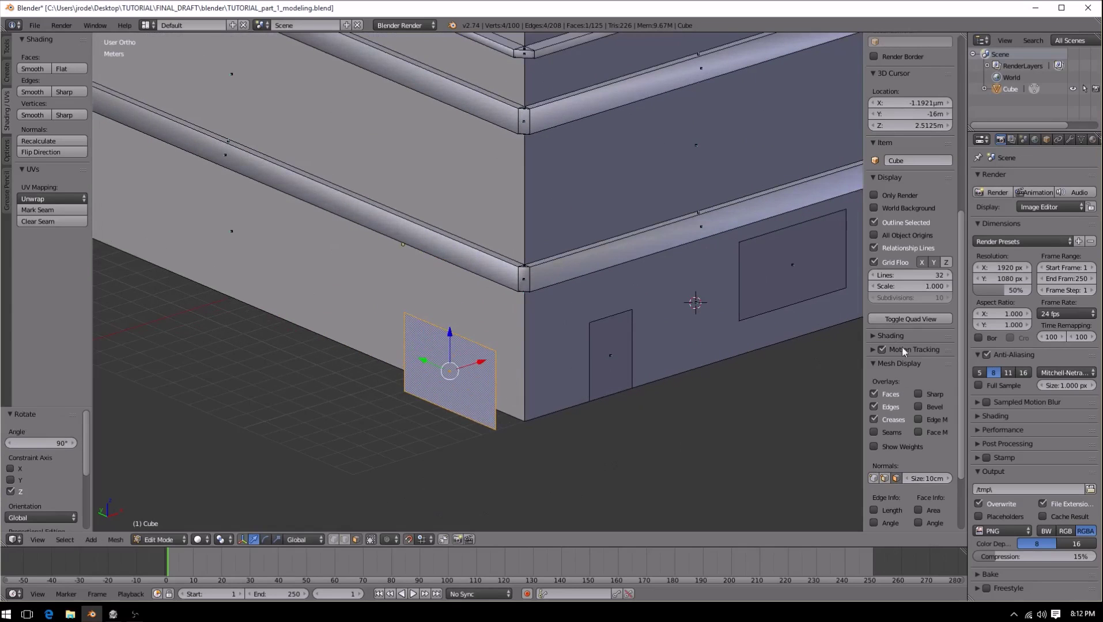
# Step: Set the display size of the mesh normals to 1.1 m
pyautogui.click(948, 480)
pyautogui.click(948, 480)
pyautogui.click(947, 479)
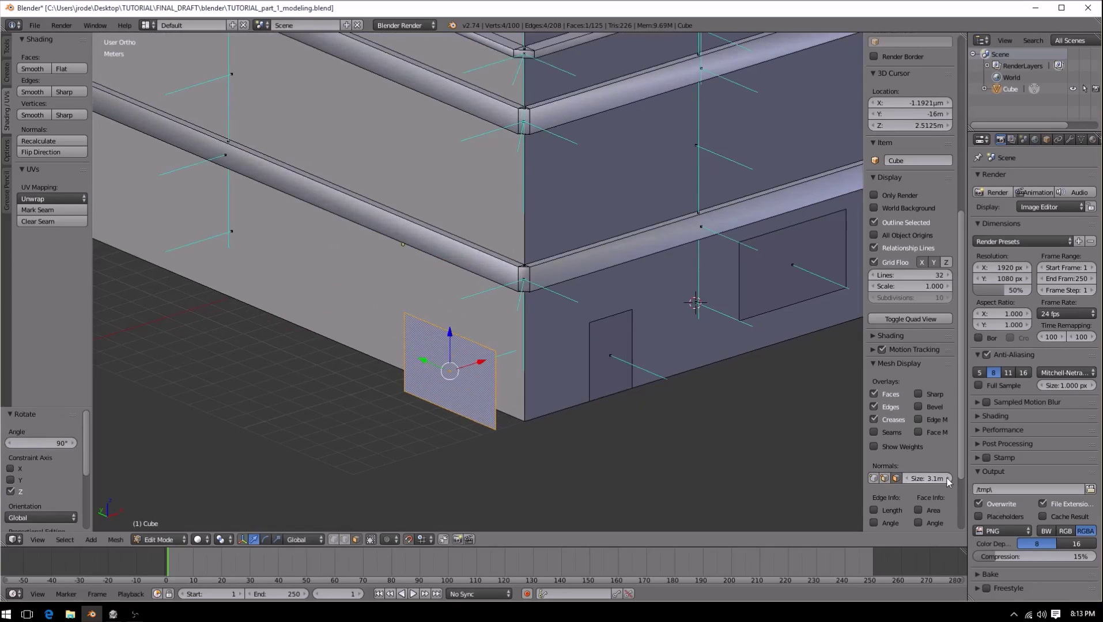
pyautogui.click(906, 478)
pyautogui.click(907, 479)
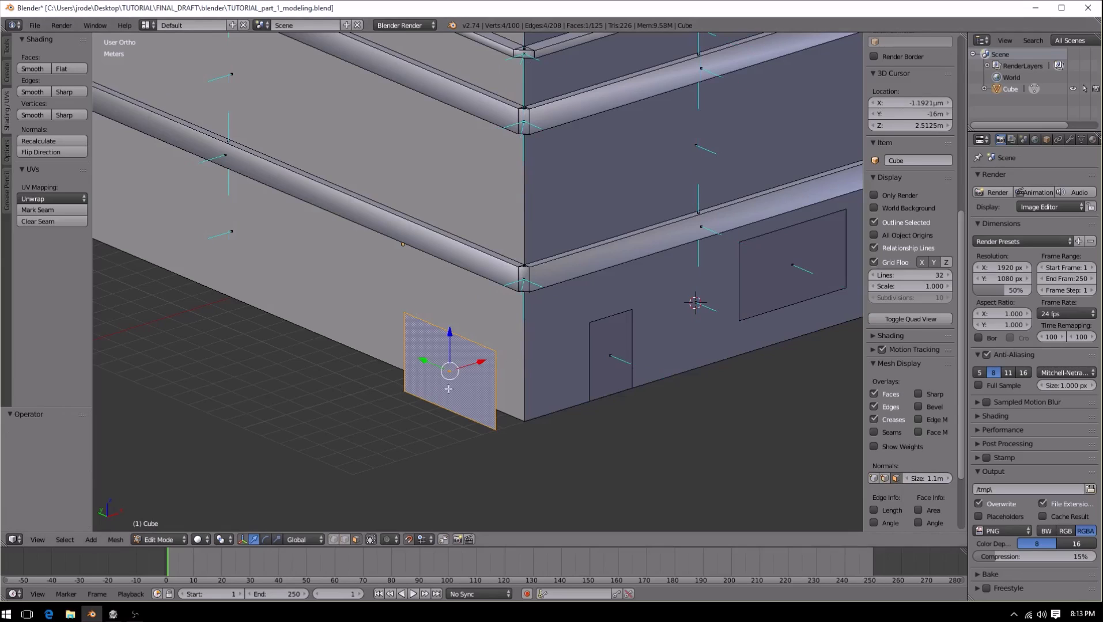
# Step: Undo the rotated window copy and keep the original window plane in place on the front wall
pyautogui.hotkey('ctrl', 'z')
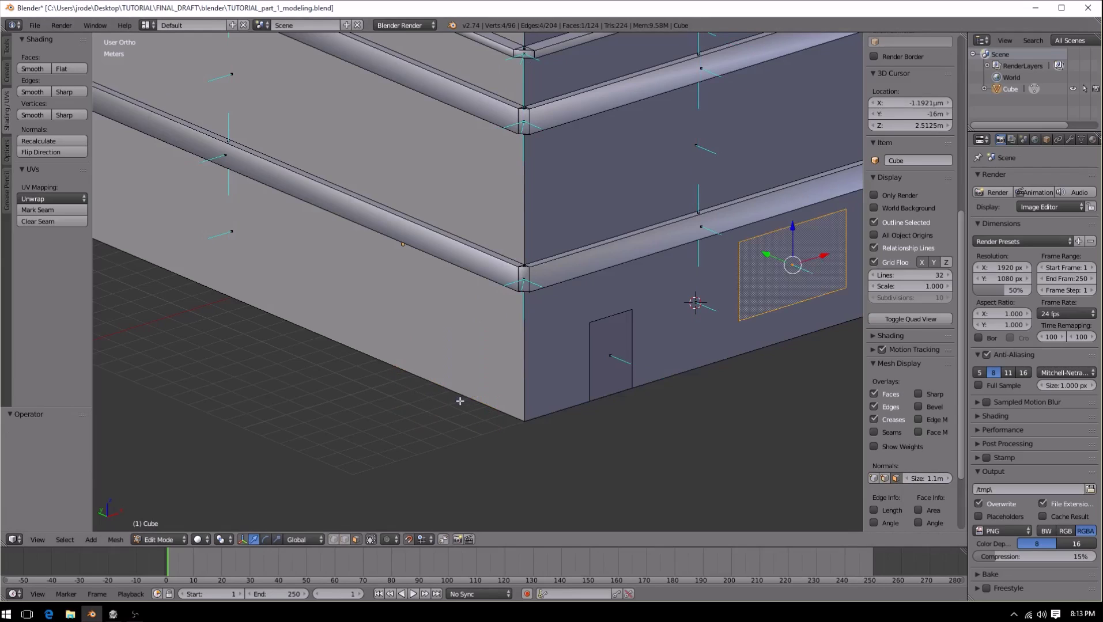
pyautogui.scroll(-3, 621, 360)
pyautogui.press('g')
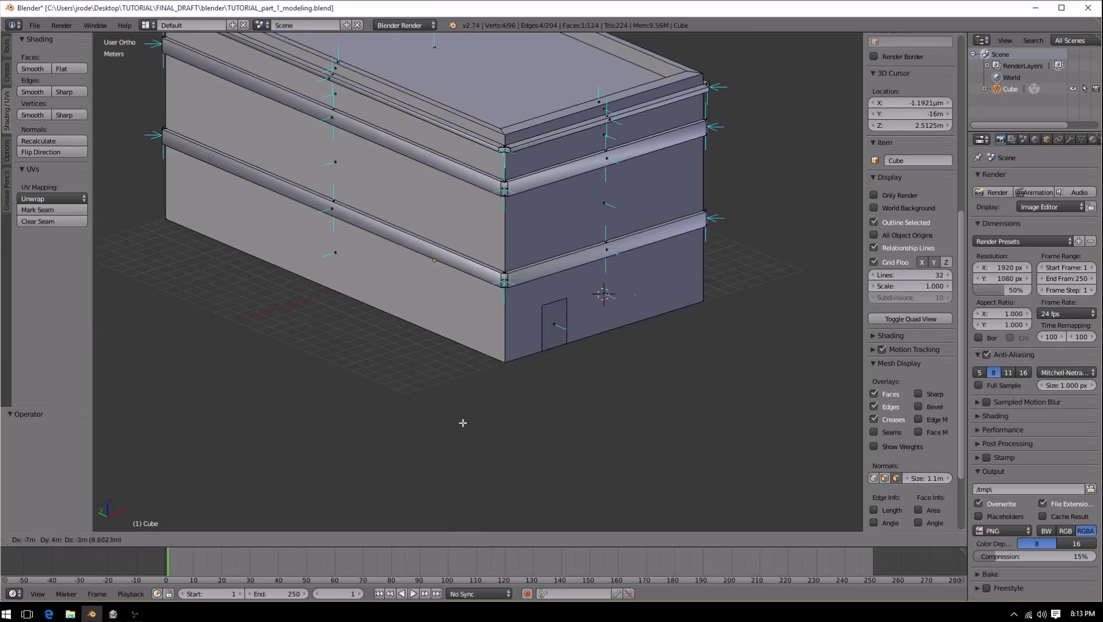
pyautogui.rightClick(586, 365)
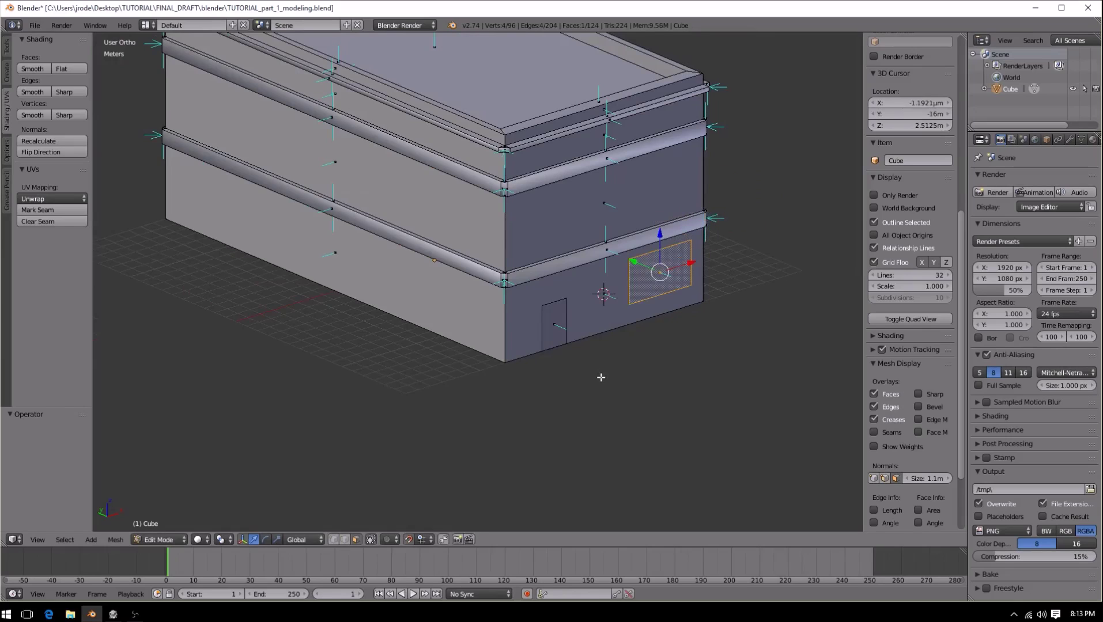
# Step: Duplicate the front wall's window plane again and place the copy -16 m along X, beside the long side wall
pyautogui.hotkey('shift', 'd')
pyautogui.press('x')
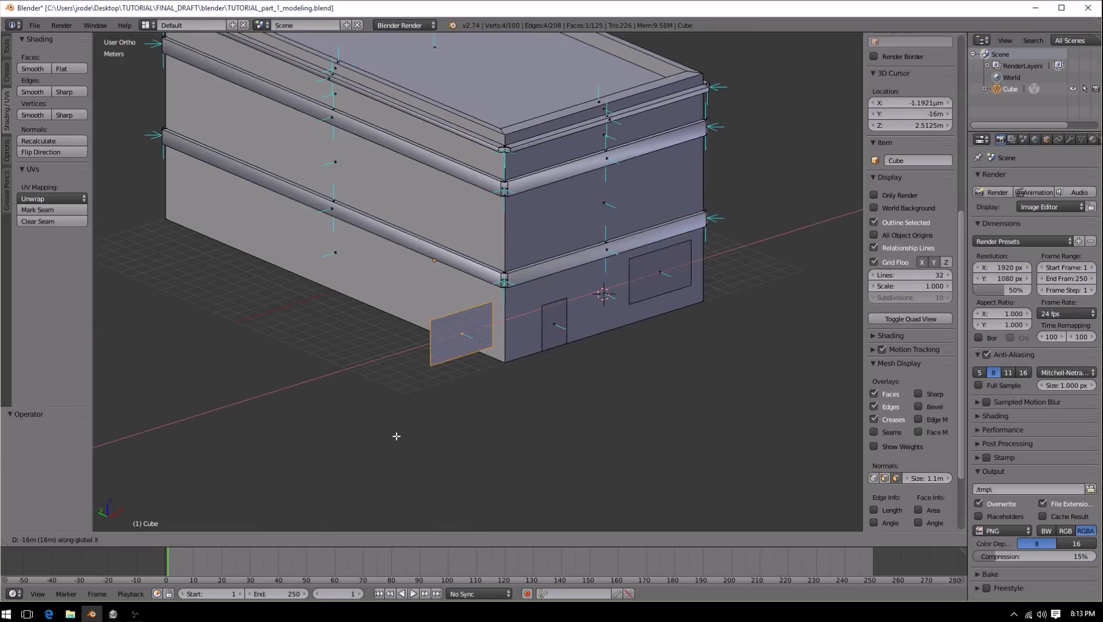
pyautogui.click(397, 436)
pyautogui.scroll(3, 438, 399)
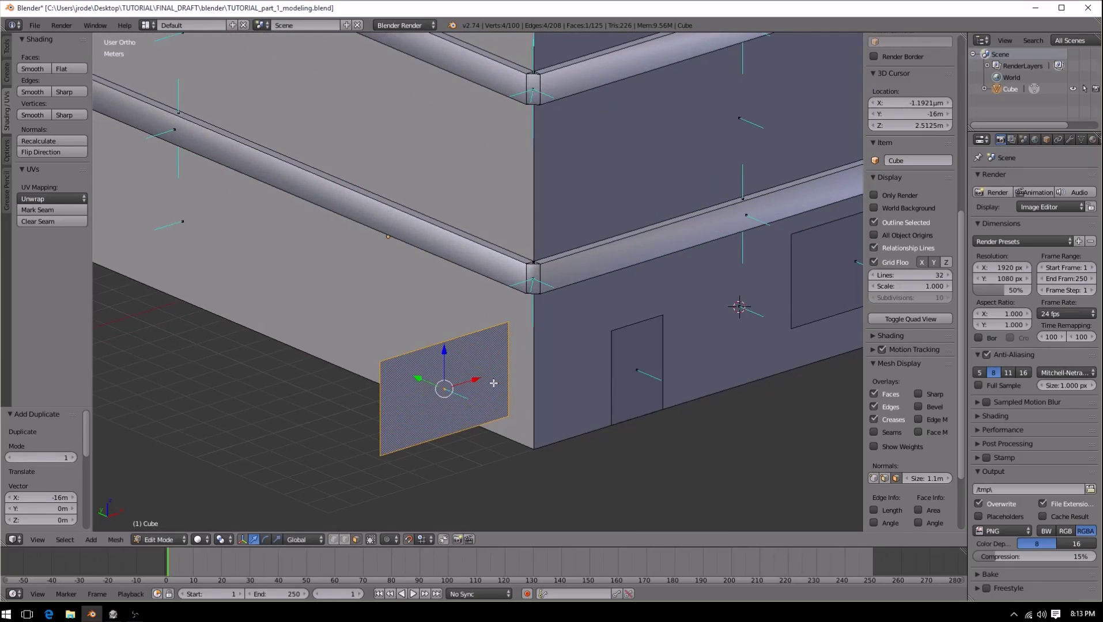
# Step: Rotate the copied window plane -90° about Z and turn off the mesh normals display
pyautogui.write('rz90')
pyautogui.press('Return')
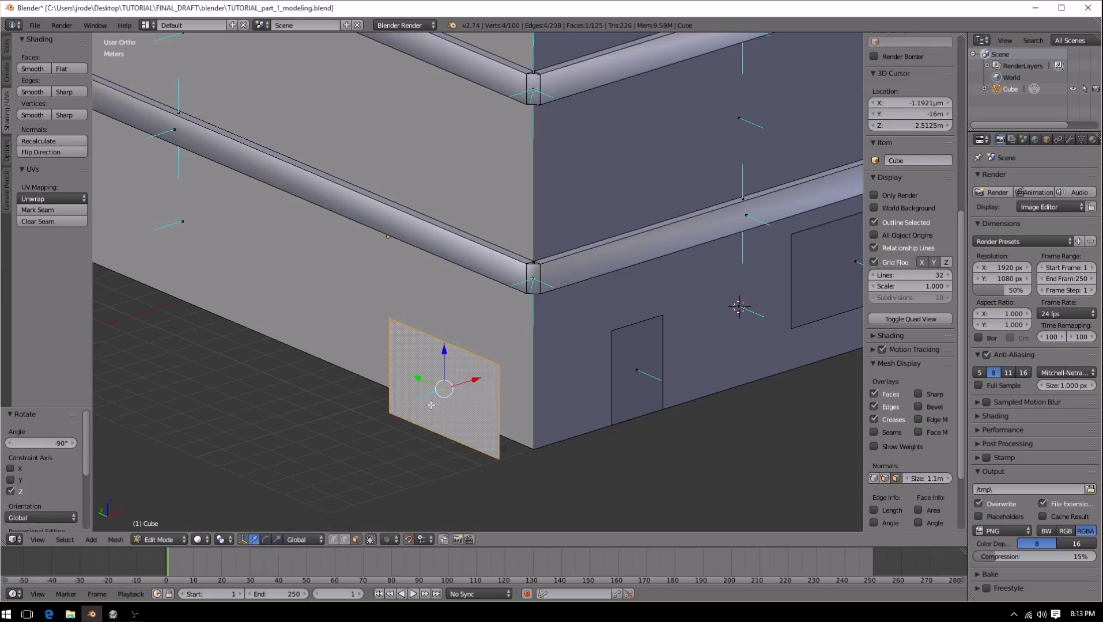
pyautogui.click(898, 479)
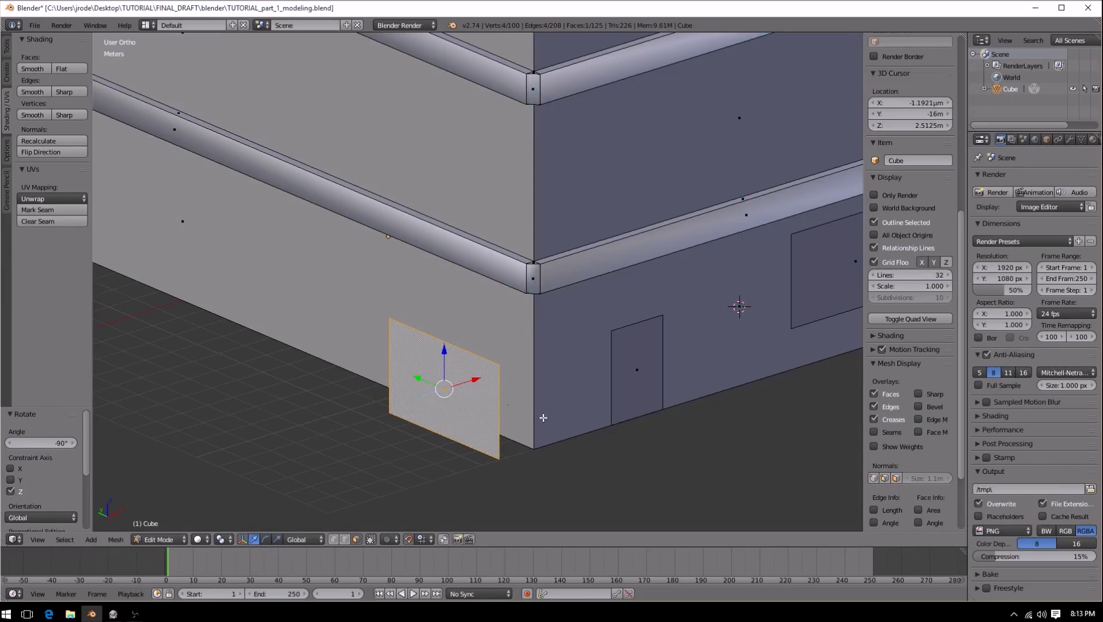
# Step: Move the copied plane 4.5 m along Y so it lies within the long side wall's length
pyautogui.press('ctrl+KP_3')
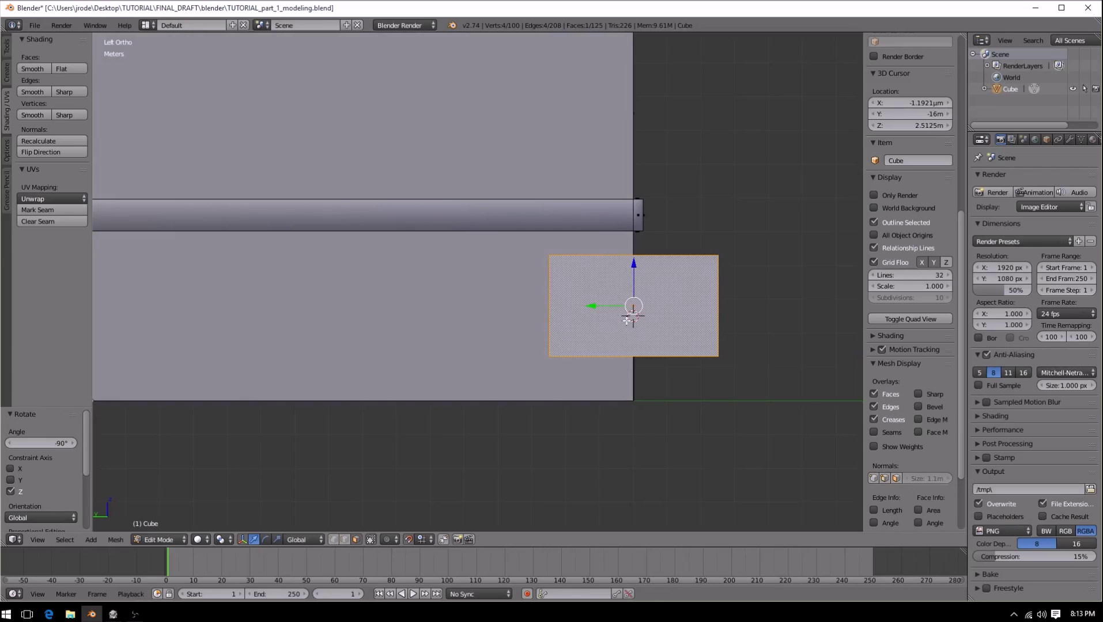
pyautogui.press('g')
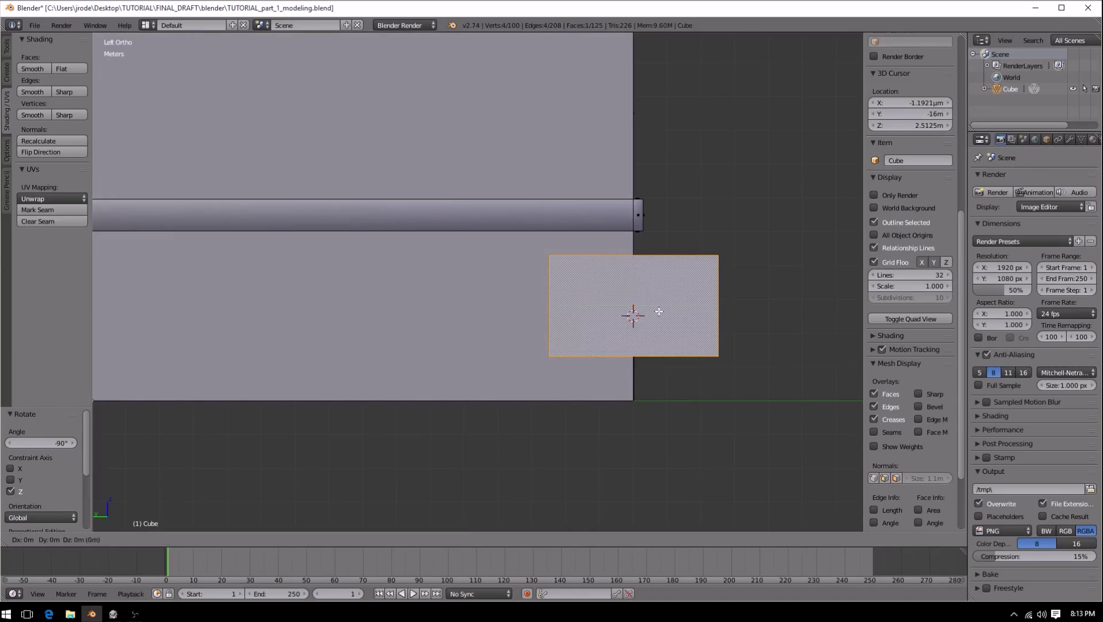
pyautogui.press('y')
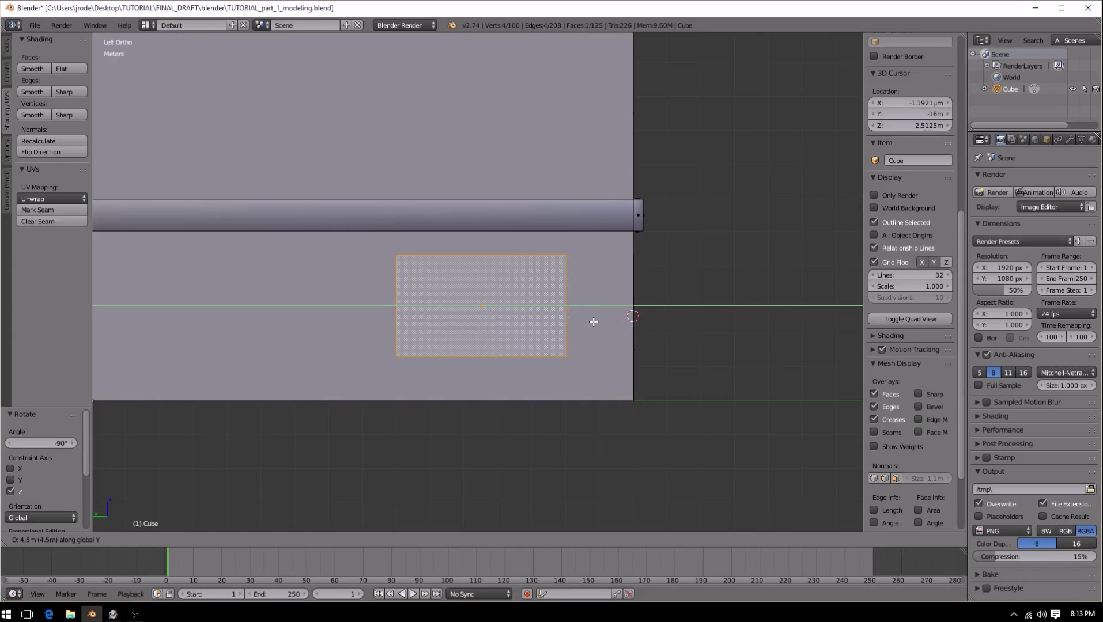
pyautogui.click(594, 321)
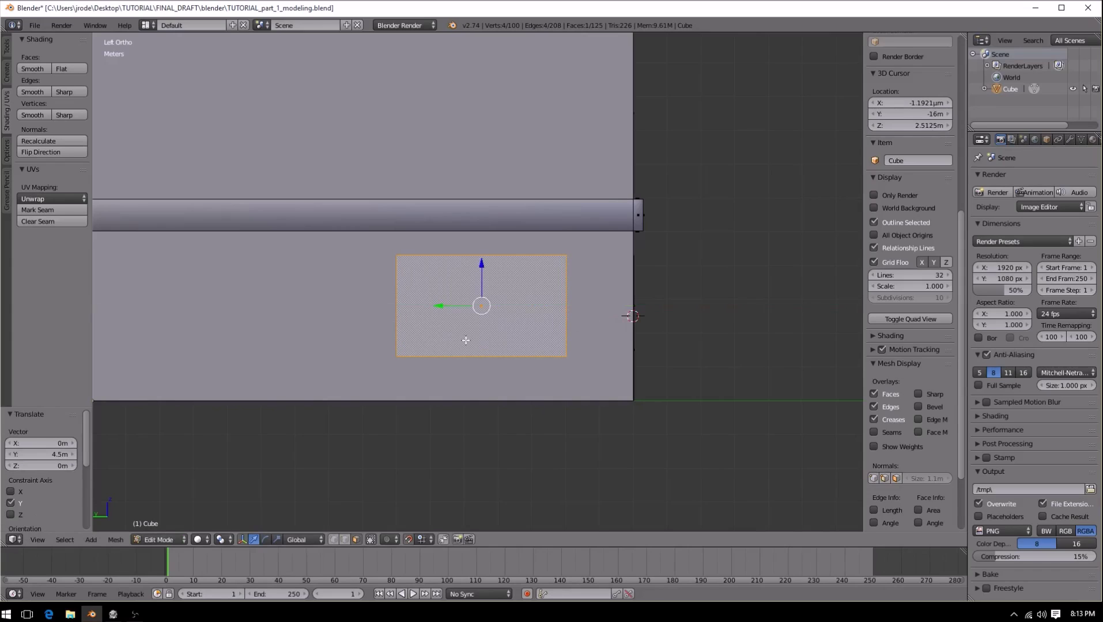
# Step: Lower the copied plane's bottom edge 1.3 m along Z to ground level and clear the selection
pyautogui.click(347, 541)
pyautogui.rightClick(412, 357)
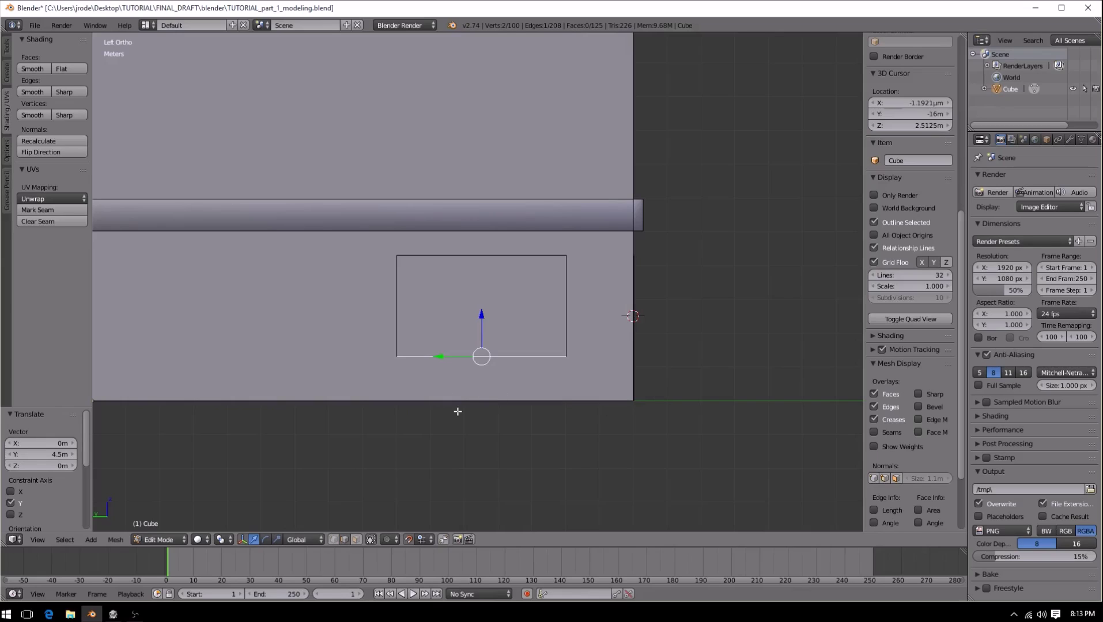
pyautogui.press('g')
pyautogui.press('z')
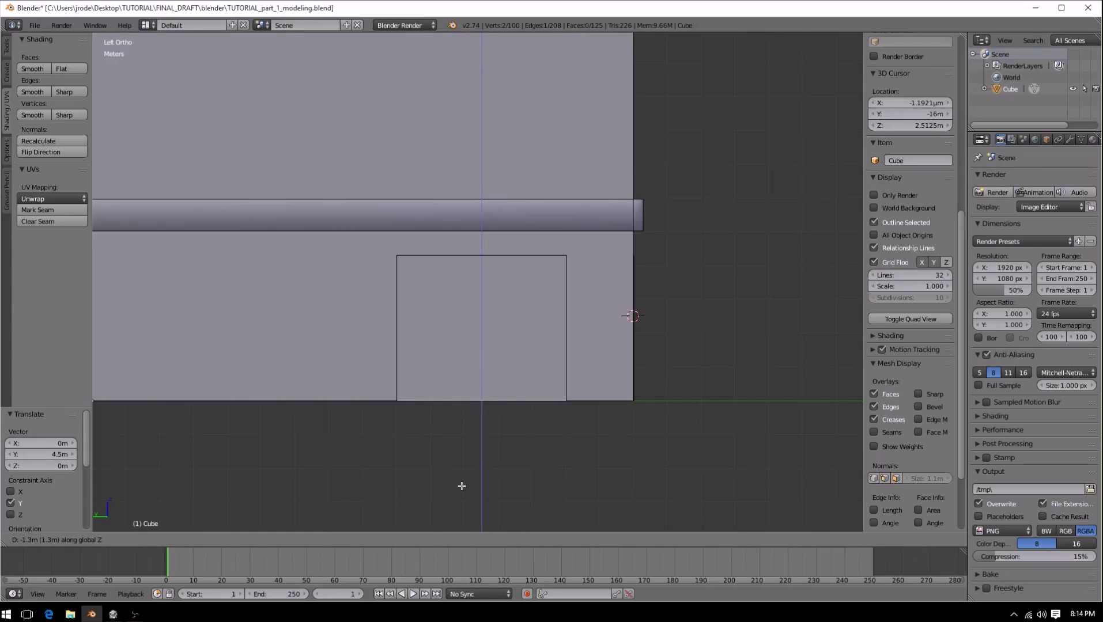
pyautogui.click(461, 486)
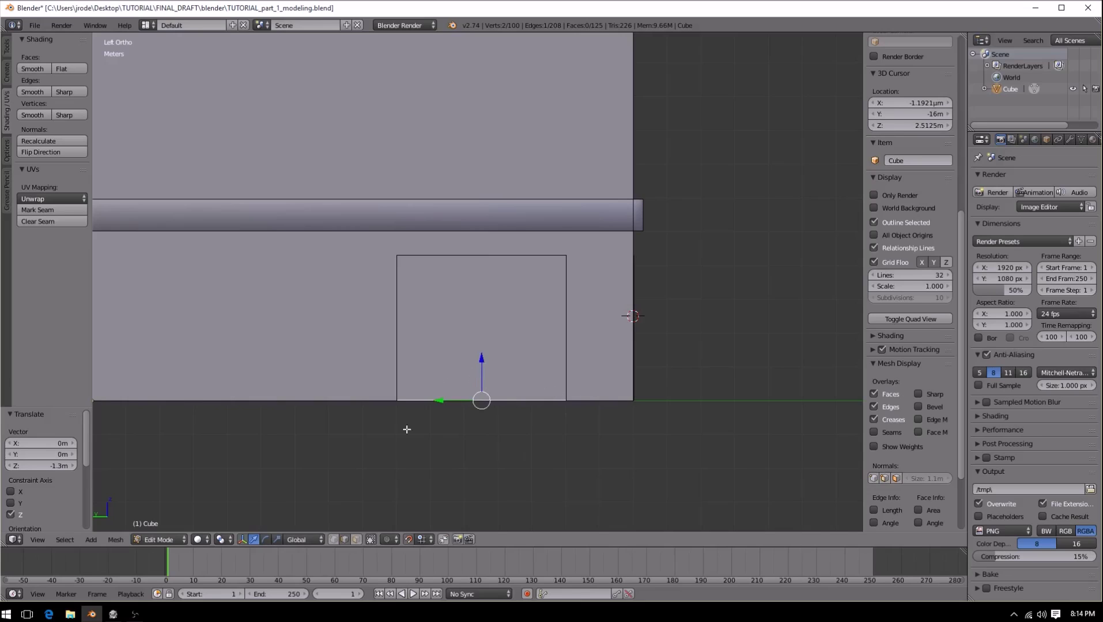
pyautogui.press('a')
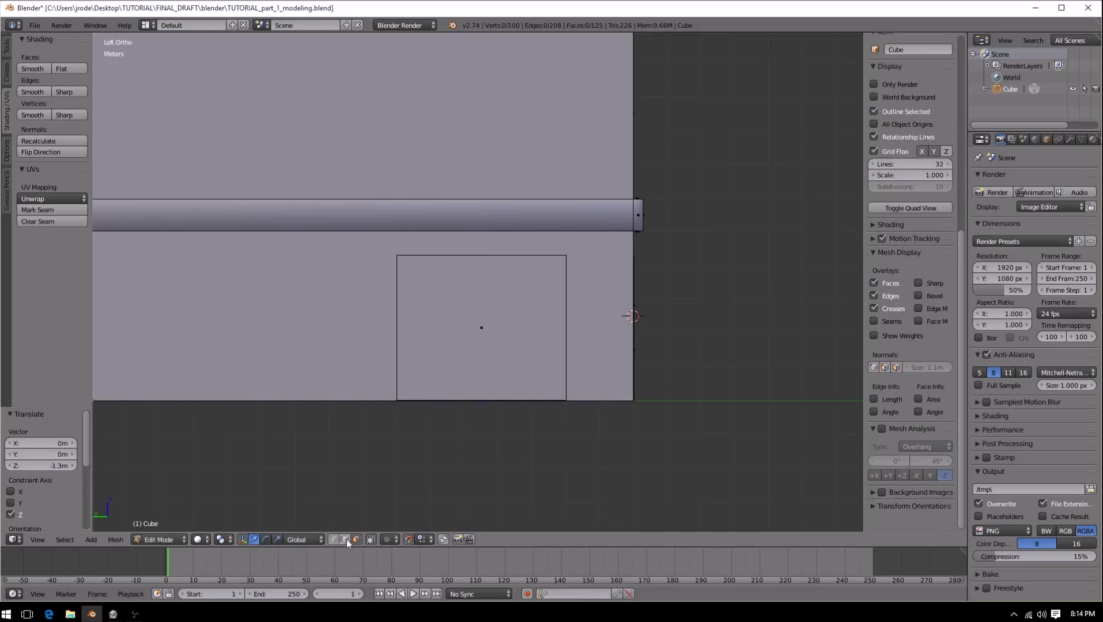
# Step: Widen the copied plane by moving its vertical edge farthest from the building corner outward along Y
pyautogui.rightClick(381, 377)
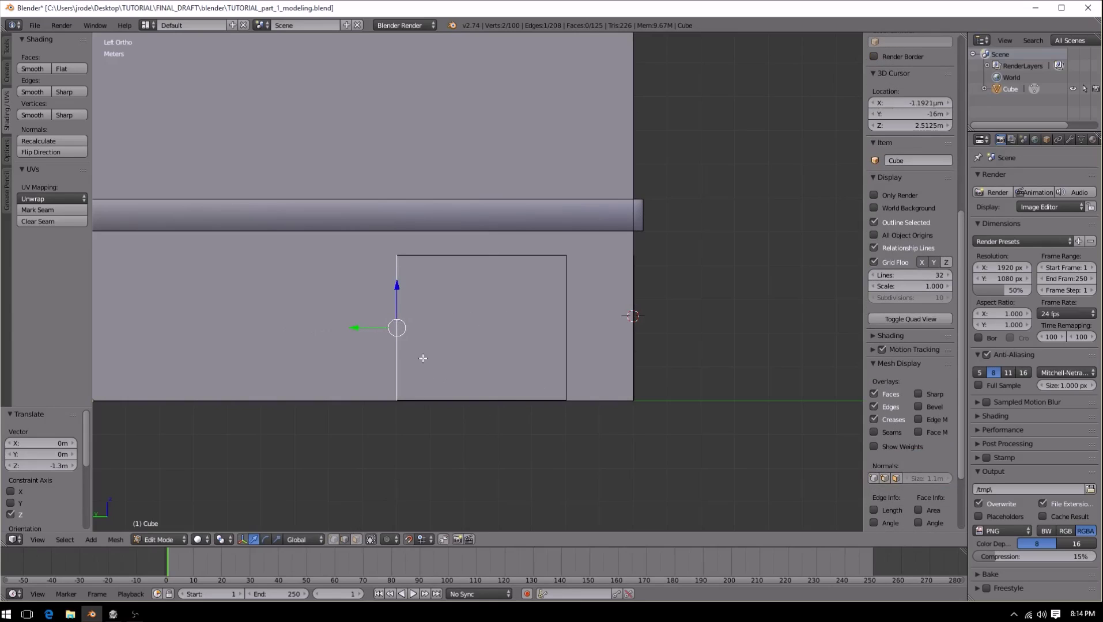
pyautogui.press('g')
pyautogui.press('y')
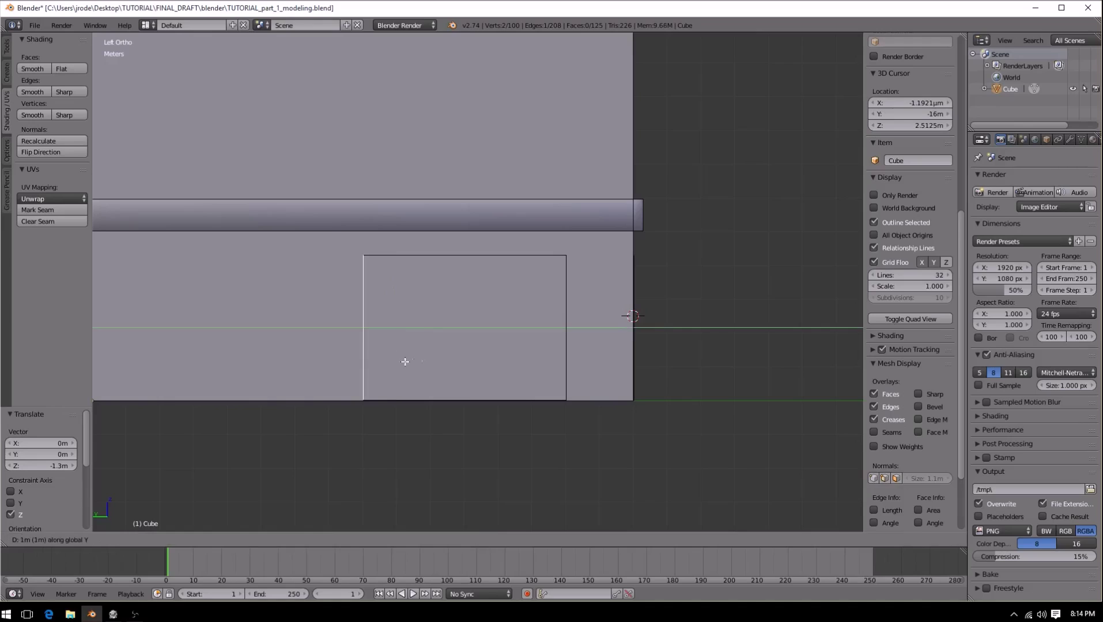
pyautogui.click(345, 361)
pyautogui.scroll(-3, 402, 359)
pyautogui.press('a')
# Step: Select the widened plane's face and move it 3.4 m along X, close to the long side wall
pyautogui.moveTo(598, 339); pyautogui.dragTo(564, 343, button='middle')
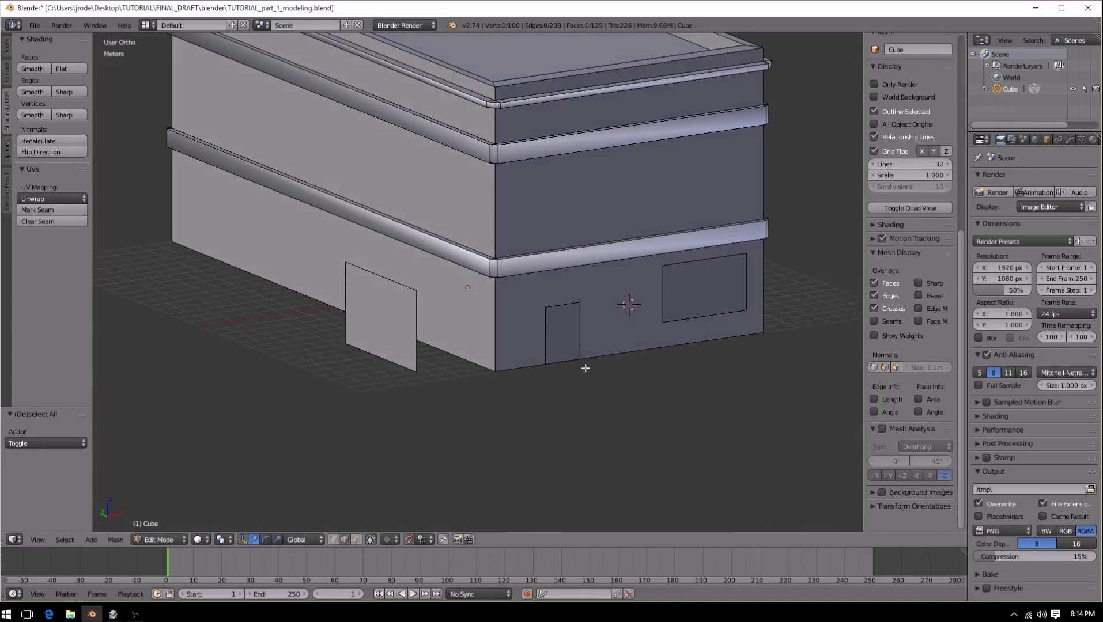
pyautogui.press('KP_1')
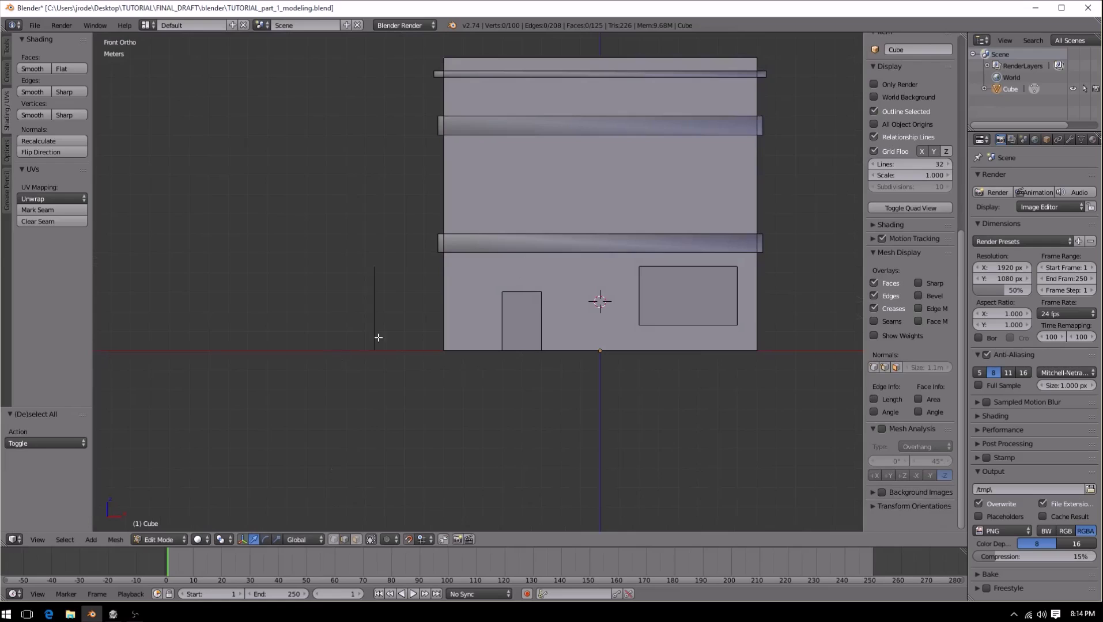
pyautogui.moveTo(376, 337); pyautogui.dragTo(380, 330, button='middle')
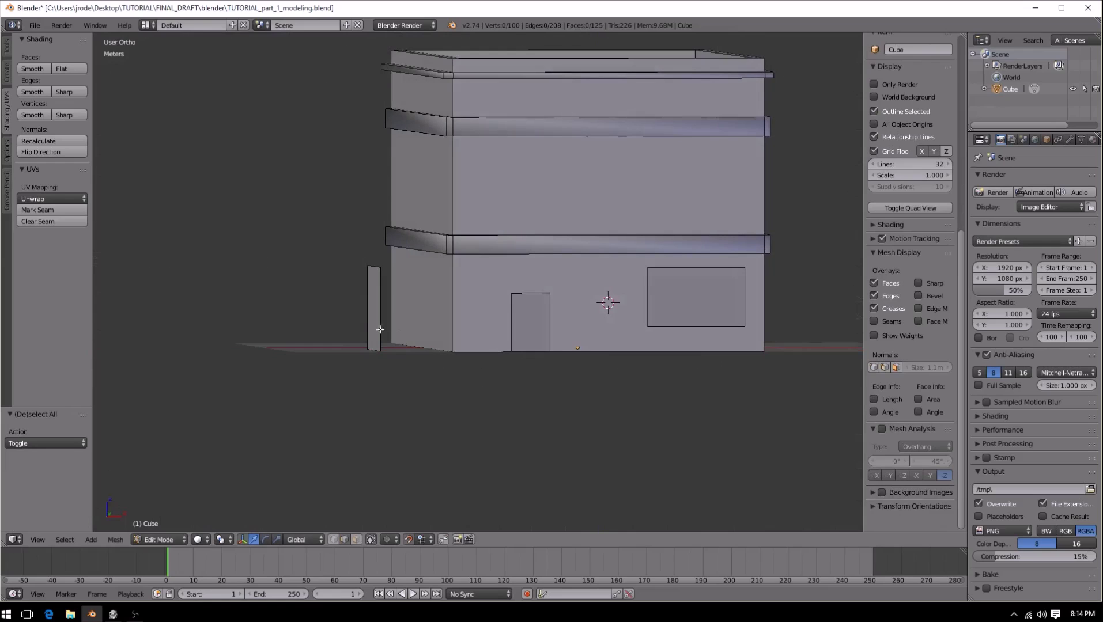
pyautogui.click(356, 539)
pyautogui.rightClick(375, 318)
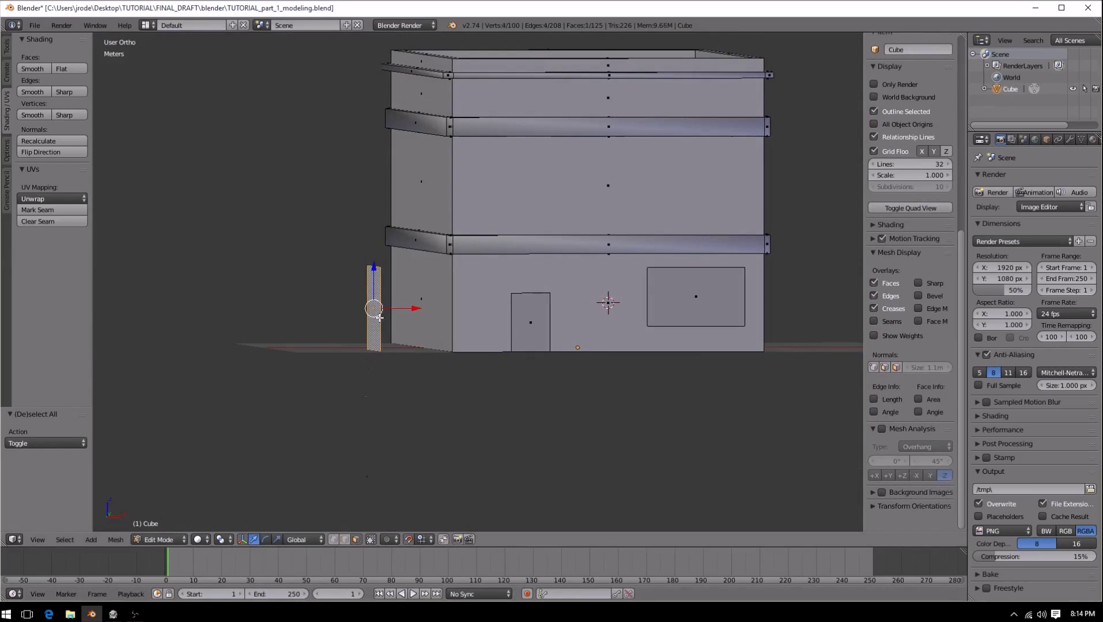
pyautogui.press('KP_1')
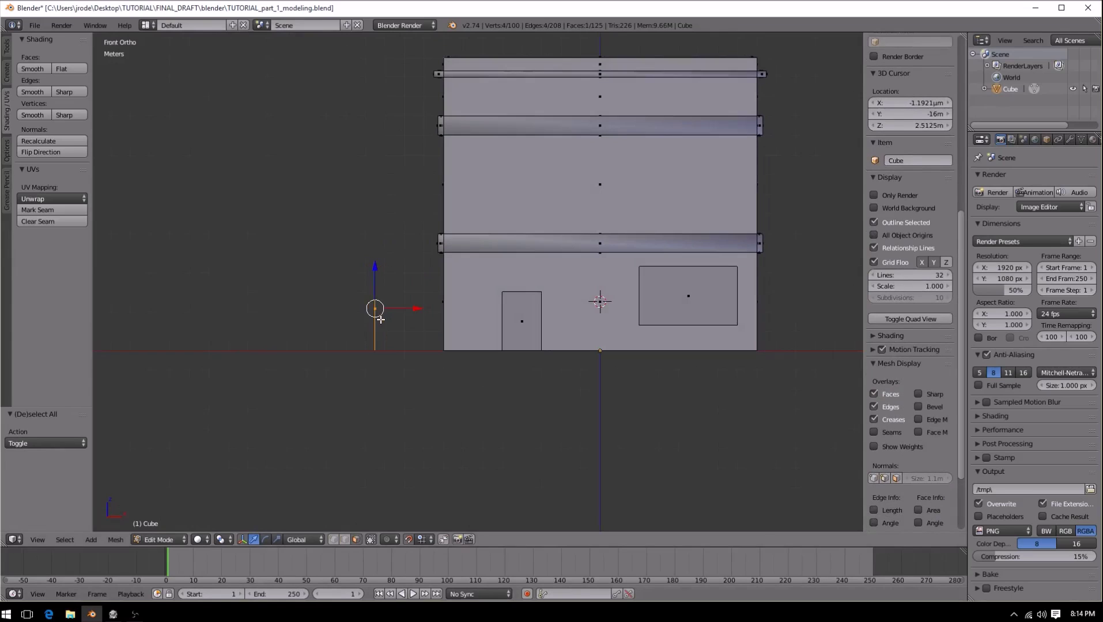
pyautogui.scroll(4, 374, 312)
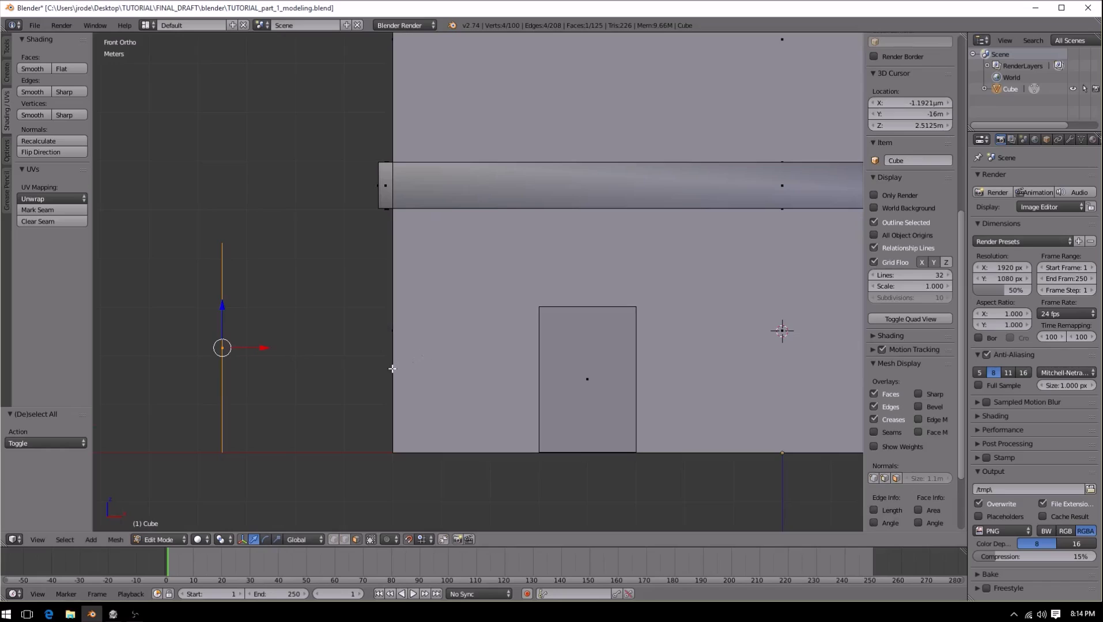
pyautogui.press('g')
pyautogui.press('x')
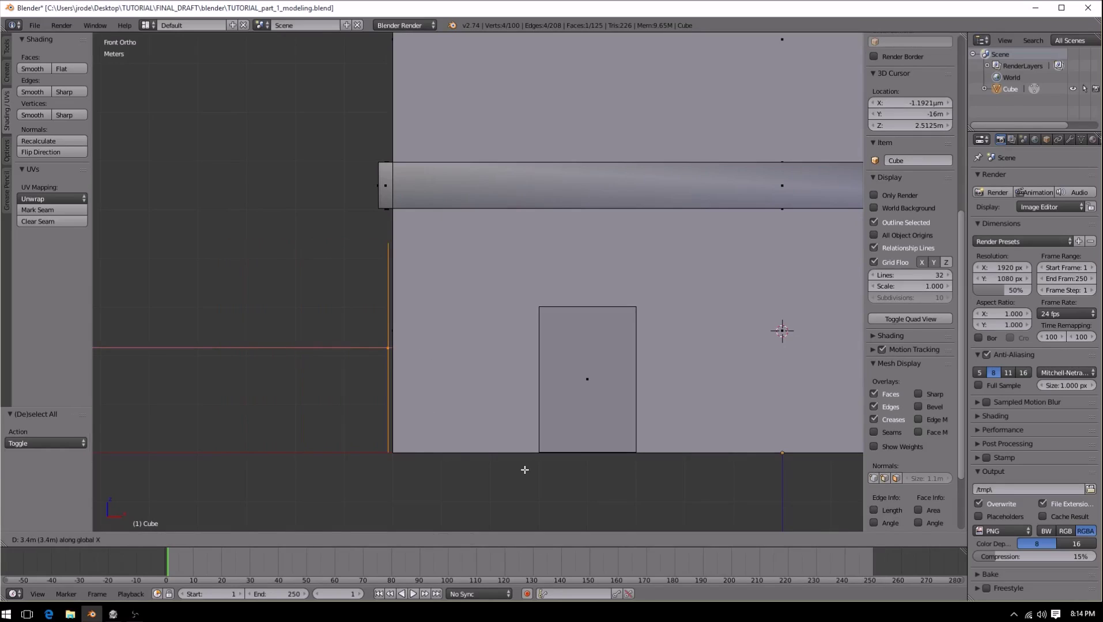
pyautogui.click(525, 470)
pyautogui.scroll(3, 344, 451)
pyautogui.press('s')
pyautogui.press('x')
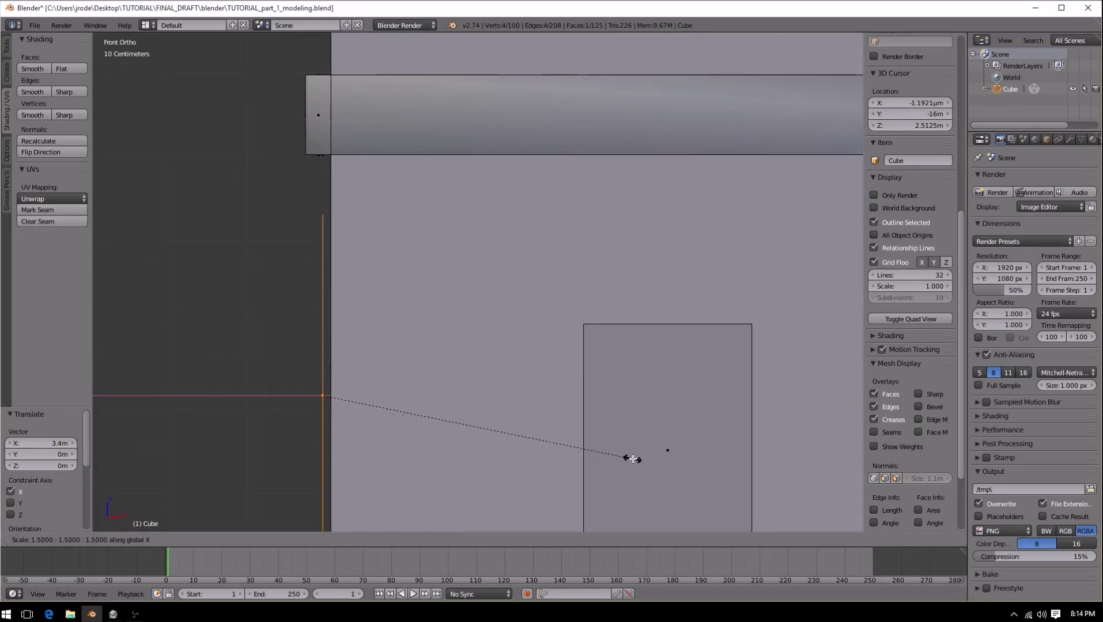
pyautogui.press('Escape')
# Step: Nudge the plane further along X against the long side wall and clear the selection
pyautogui.press('g')
pyautogui.press('x')
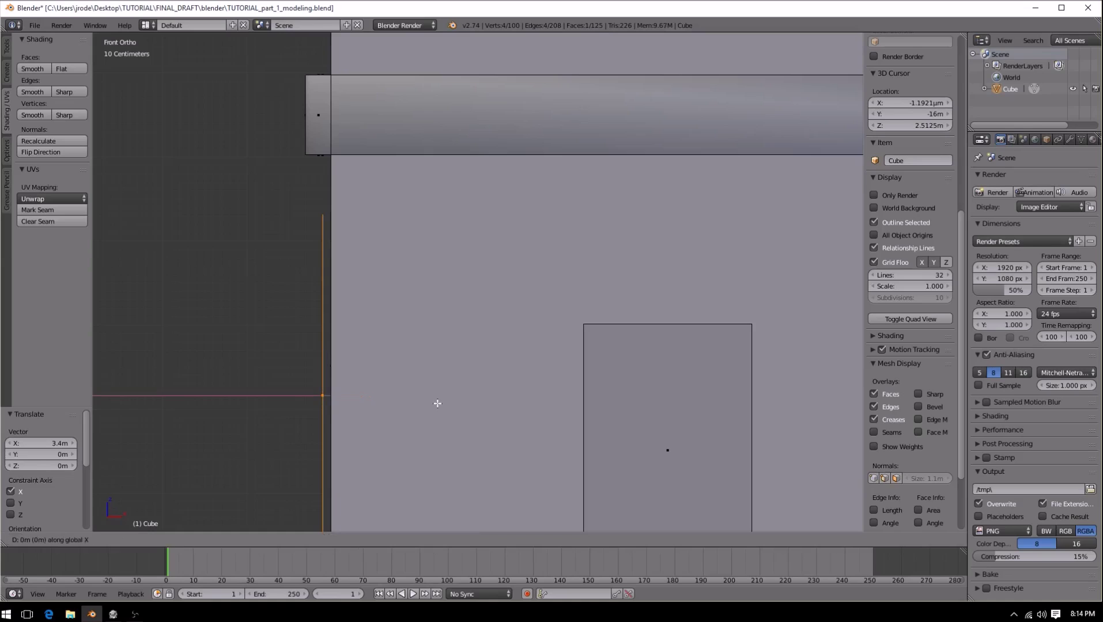
pyautogui.click(497, 411)
pyautogui.press('a')
pyautogui.scroll(-3, 379, 407)
pyautogui.moveTo(380, 406); pyautogui.dragTo(438, 418, button='middle')
# Step: Inspect the building's walls and lower corner in Object Mode and return to Edit Mode
pyautogui.press('Tab')
pyautogui.scroll(3, 433, 431)
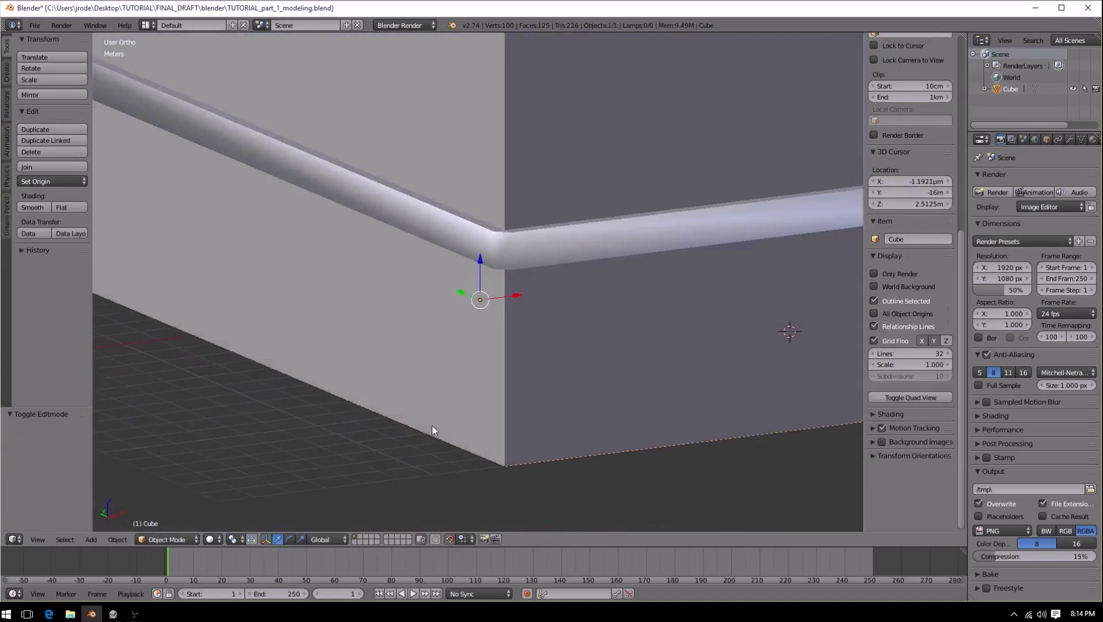
pyautogui.scroll(-5, 434, 431)
pyautogui.moveTo(521, 407); pyautogui.dragTo(503, 311, button='middle')
pyautogui.moveTo(569, 322); pyautogui.dragTo(508, 311, button='middle')
pyautogui.press('Tab')
# Step: Examine the door and window planes on the front and long side walls from several angles
pyautogui.scroll(-5, 524, 365)
pyautogui.scroll(4, 510, 345)
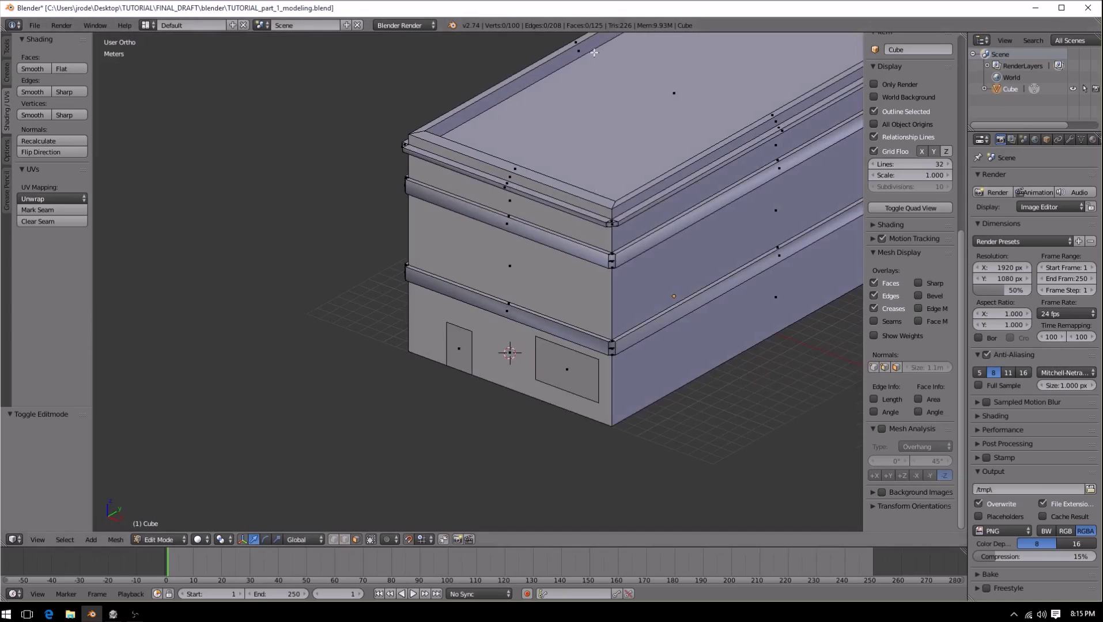
pyautogui.moveTo(450, 322); pyautogui.dragTo(478, 67, button='middle')
pyautogui.moveTo(583, 139); pyautogui.dragTo(505, 221, button='middle')
pyautogui.scroll(2, 504, 221)
pyautogui.scroll(1, 505, 221)
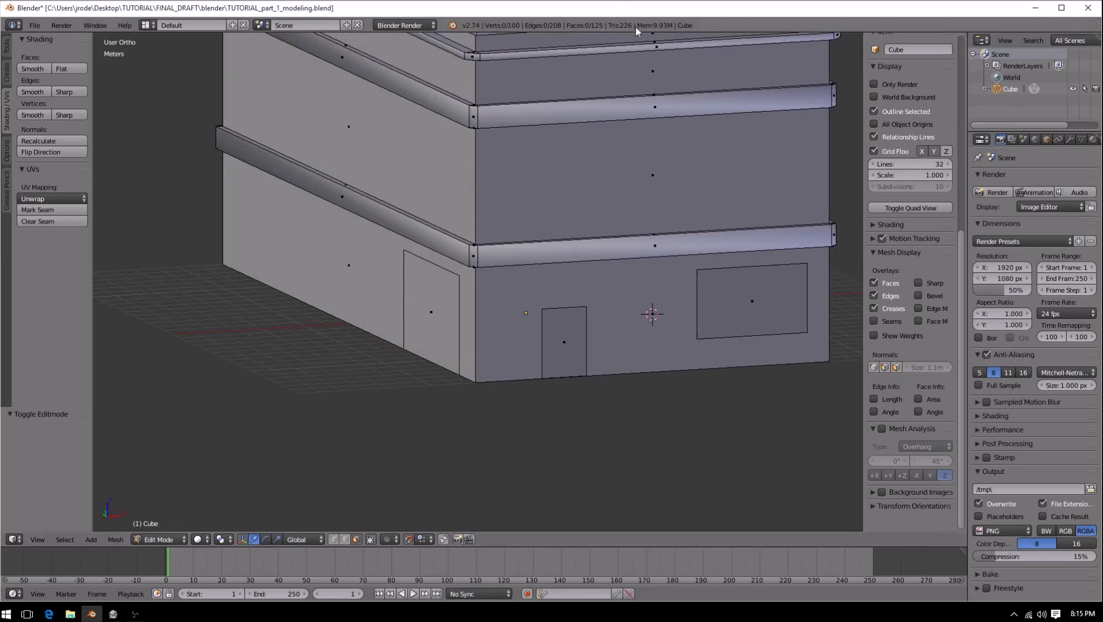
pyautogui.scroll(-4, 555, 290)
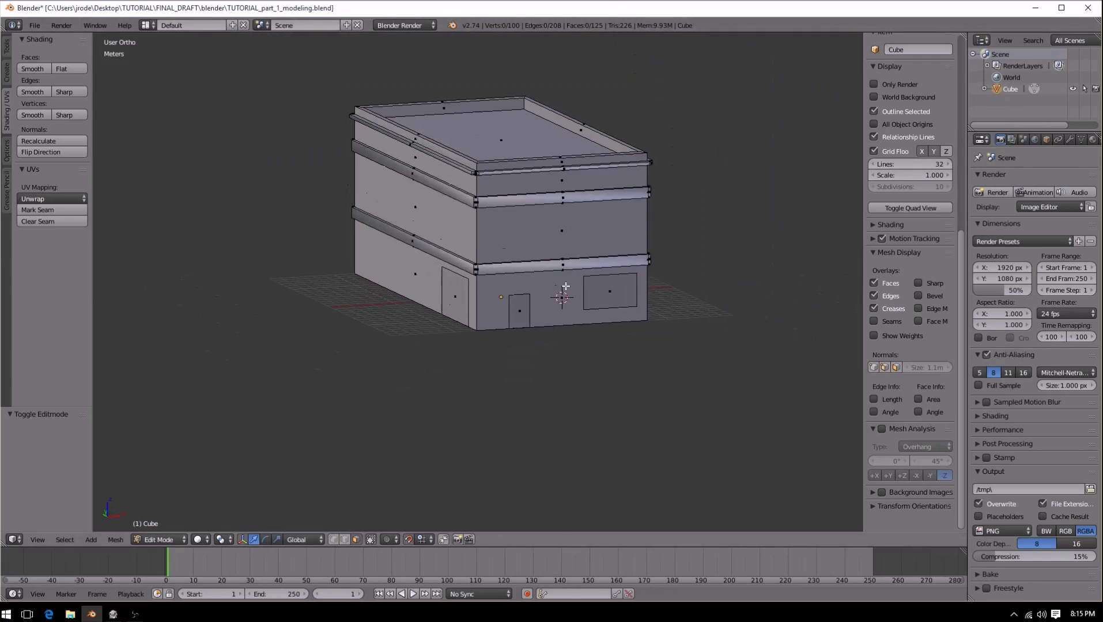
pyautogui.moveTo(653, 216); pyautogui.dragTo(561, 254, button='middle')
pyautogui.scroll(3, 560, 255)
pyautogui.moveTo(489, 285); pyautogui.dragTo(543, 241, button='middle')
pyautogui.scroll(-3, 622, 246)
pyautogui.moveTo(623, 246); pyautogui.dragTo(524, 386, button='middle')
pyautogui.scroll(2, 565, 233)
pyautogui.scroll(3, 522, 261)
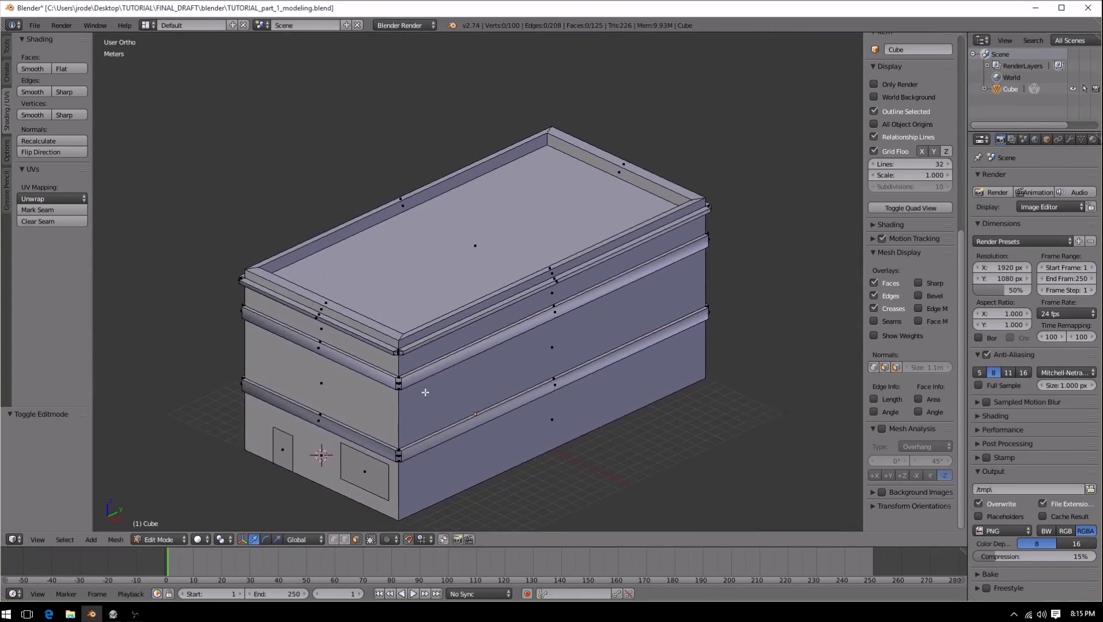
pyautogui.scroll(-3, 426, 394)
pyautogui.moveTo(426, 394); pyautogui.dragTo(546, 396, button='middle')
pyautogui.scroll(3, 545, 381)
pyautogui.scroll(-1, 548, 397)
pyautogui.scroll(-2, 552, 408)
pyautogui.keyDown('shift'); pyautogui.moveTo(599, 424); pyautogui.dragTo(558, 331, button='middle'); pyautogui.keyUp('shift')
pyautogui.keyDown('shift'); pyautogui.moveTo(609, 277); pyautogui.dragTo(553, 337, button='middle'); pyautogui.keyUp('shift')
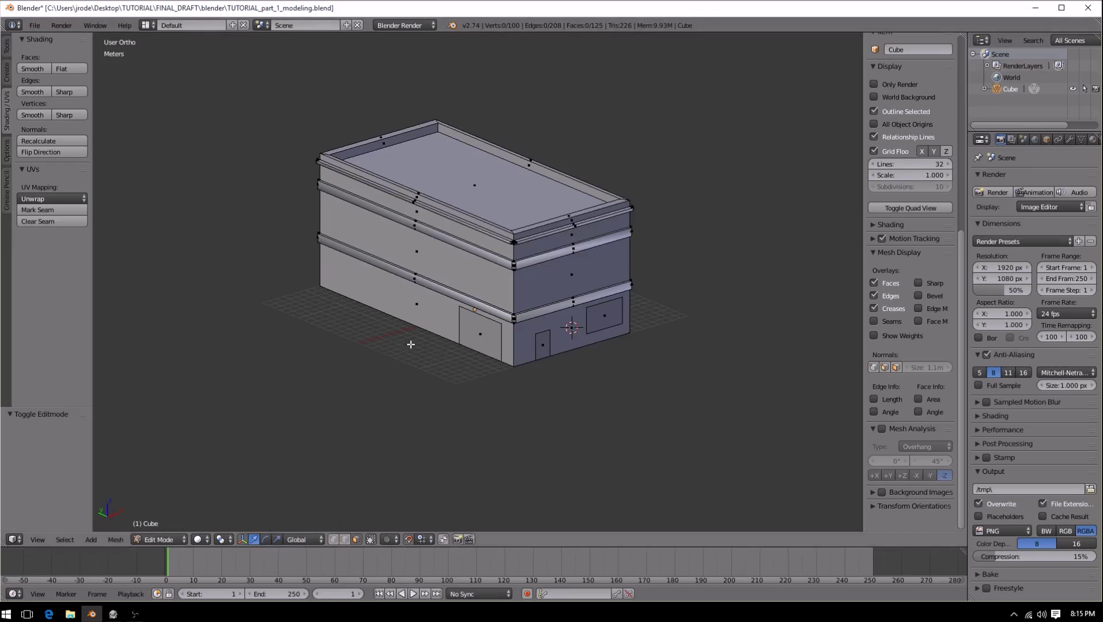
pyautogui.scroll(4, 618, 282)
pyautogui.moveTo(642, 314); pyautogui.dragTo(537, 314, button='middle')
pyautogui.scroll(-3, 537, 314)
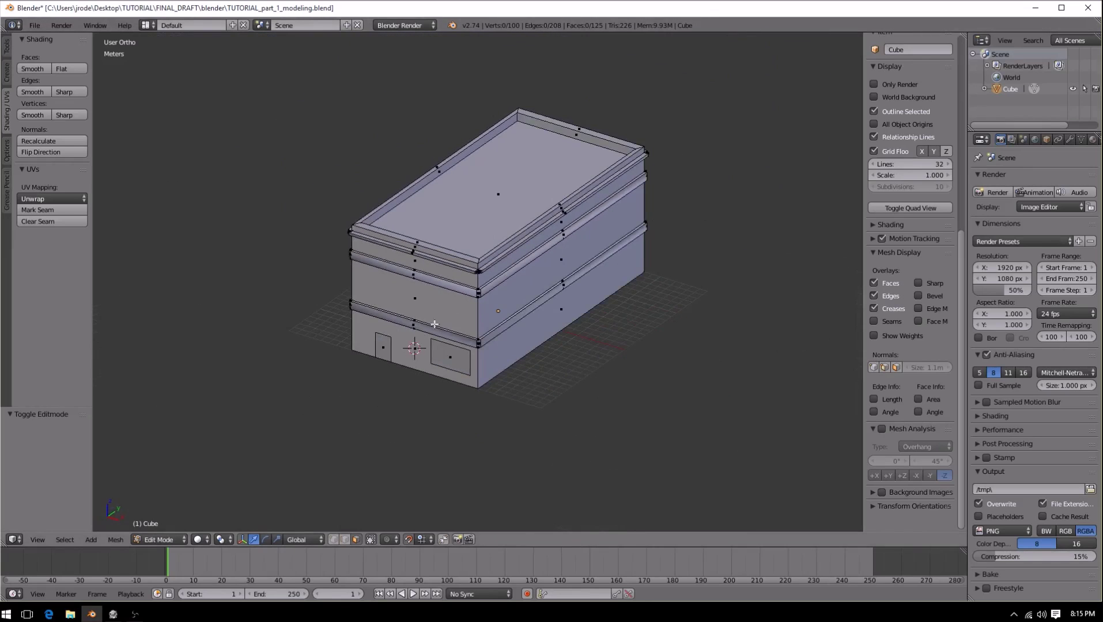
pyautogui.moveTo(391, 241); pyautogui.dragTo(450, 251, button='middle')
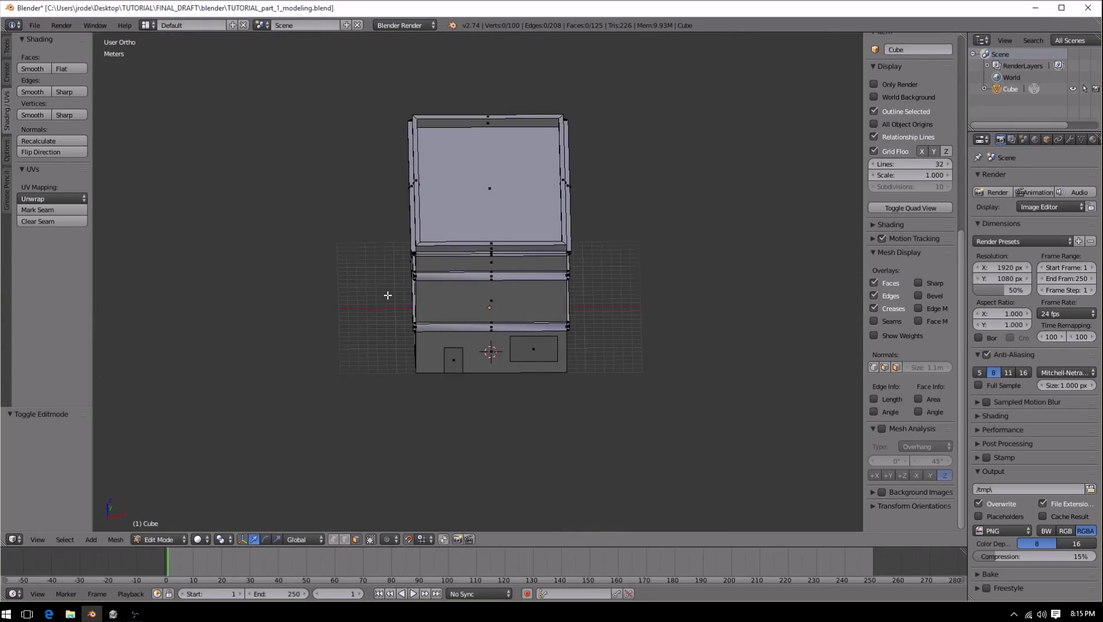
pyautogui.moveTo(386, 295); pyautogui.dragTo(433, 316, button='middle')
pyautogui.scroll(3, 434, 317)
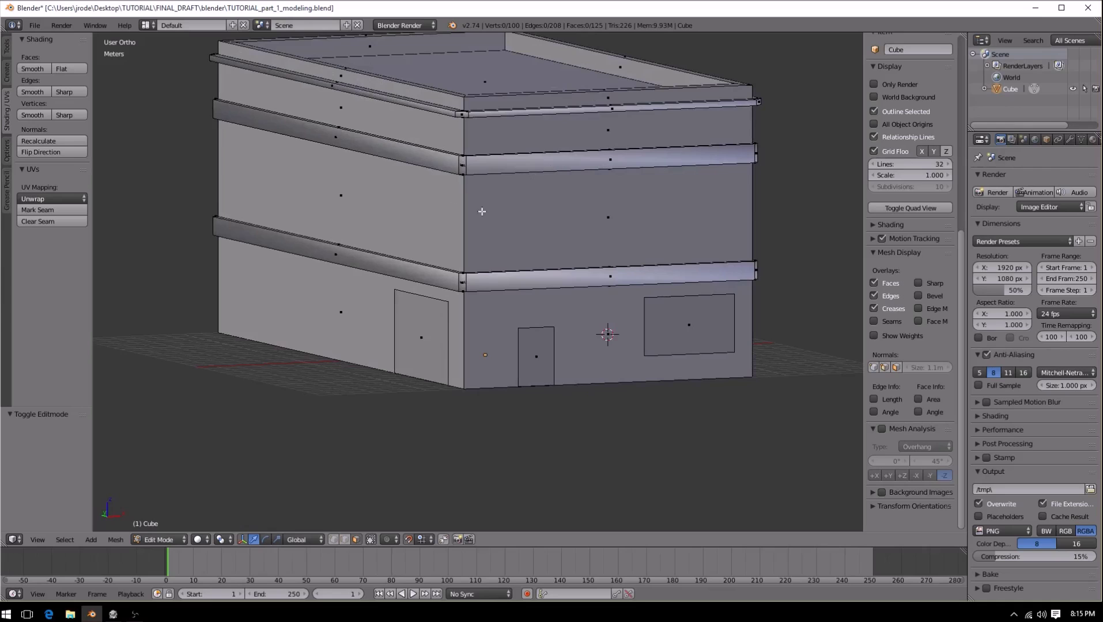
pyautogui.scroll(-2, 563, 246)
# Step: Compare the whole building in Object Mode and Edit Mode, checking the side-wall plane and the front facade
pyautogui.press('Tab')
pyautogui.scroll(2, 460, 189)
pyautogui.scroll(-3, 460, 190)
pyautogui.moveTo(460, 190); pyautogui.dragTo(471, 211, button='middle')
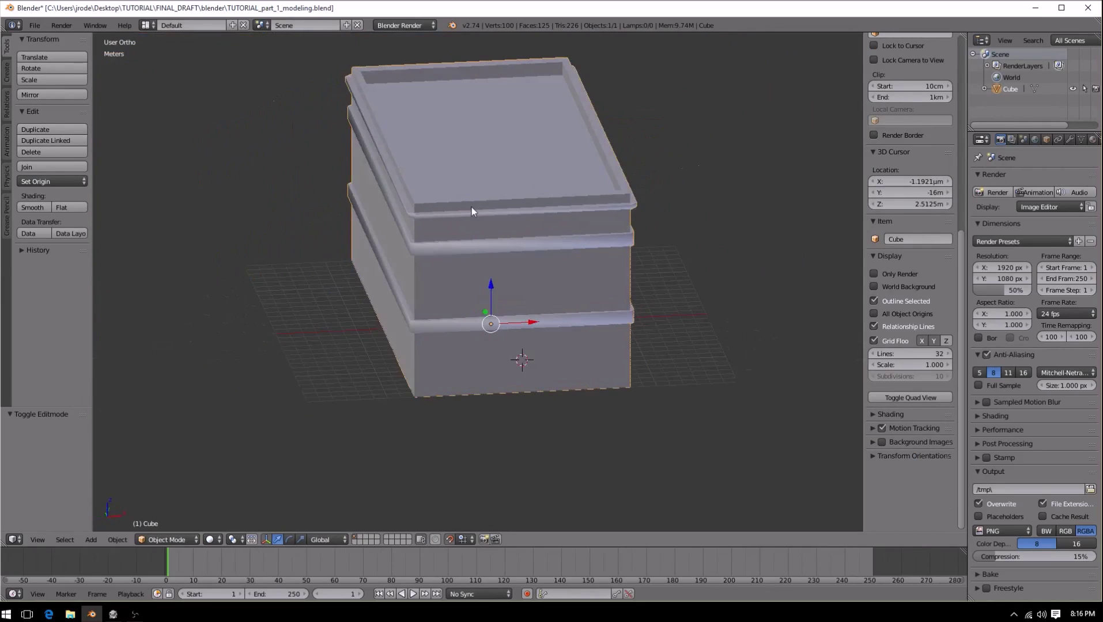
pyautogui.moveTo(419, 242); pyautogui.dragTo(393, 247, button='middle')
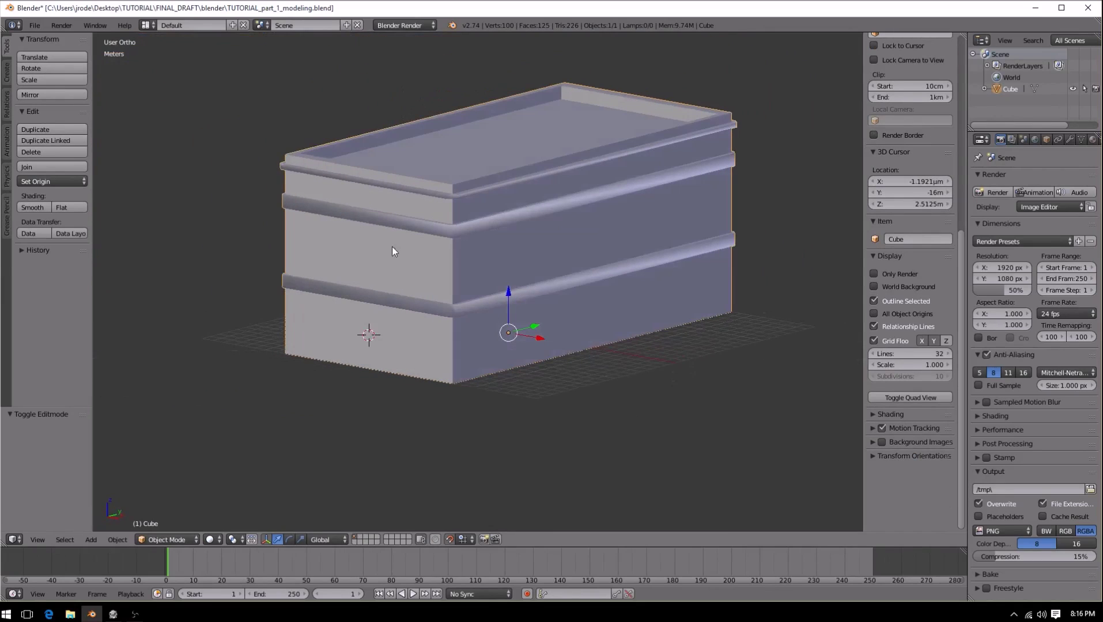
pyautogui.press('Tab')
pyautogui.moveTo(569, 271); pyautogui.dragTo(561, 283, button='middle')
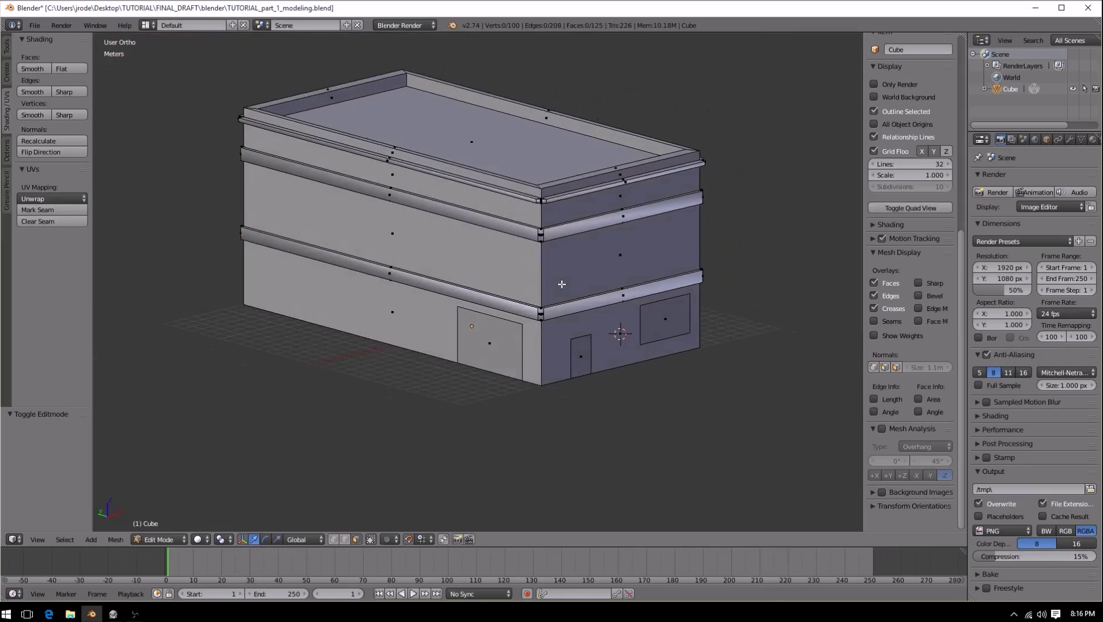
pyautogui.scroll(5, 485, 355)
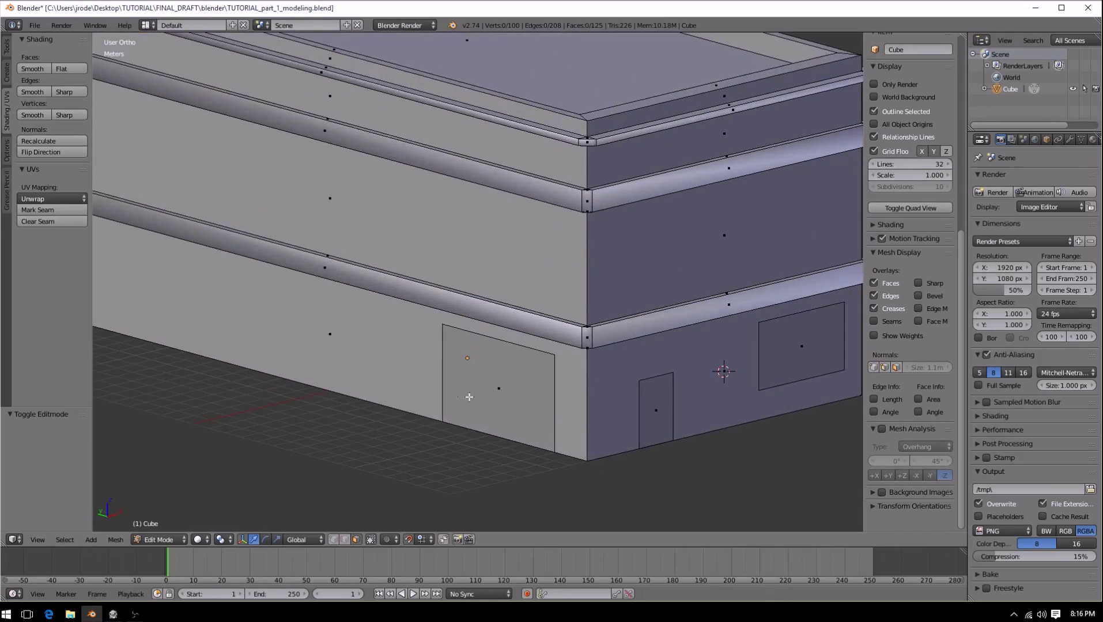
pyautogui.scroll(-5, 693, 364)
pyautogui.moveTo(640, 389); pyautogui.dragTo(531, 333, button='middle')
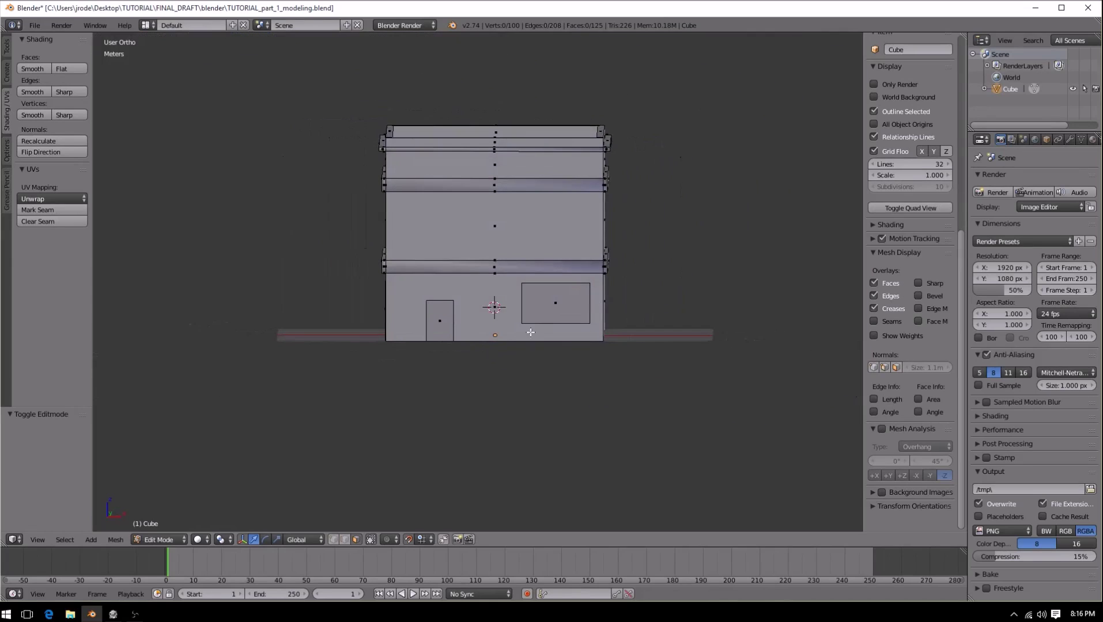
# Step: Inspect the plane on the long side wall and the front facade from several angles, leaving nothing selected
pyautogui.rightClick(570, 310)
pyautogui.moveTo(430, 327); pyautogui.dragTo(543, 331, button='middle')
pyautogui.moveTo(638, 294); pyautogui.dragTo(504, 328, button='middle')
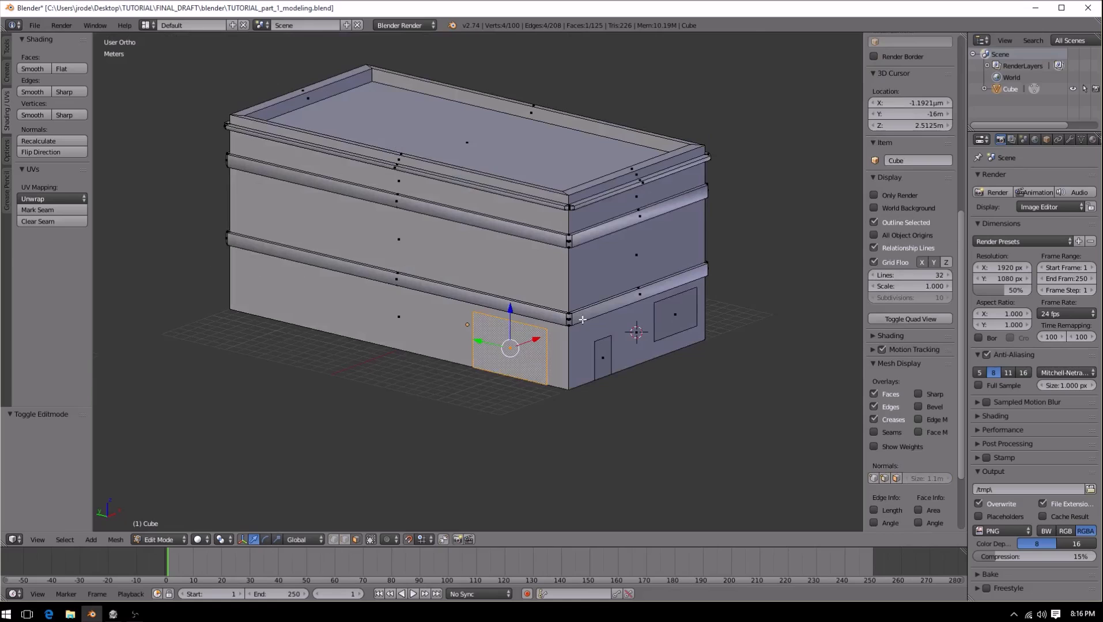
pyautogui.moveTo(275, 285); pyautogui.dragTo(664, 303, button='middle')
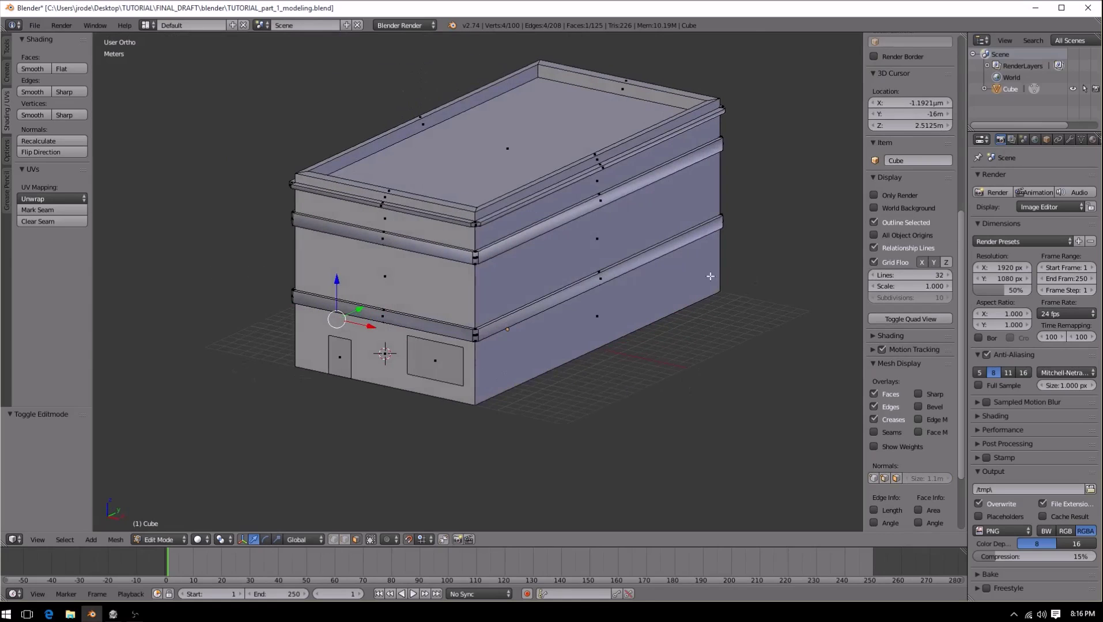
pyautogui.moveTo(419, 362); pyautogui.dragTo(402, 359, button='middle')
pyautogui.press('a')
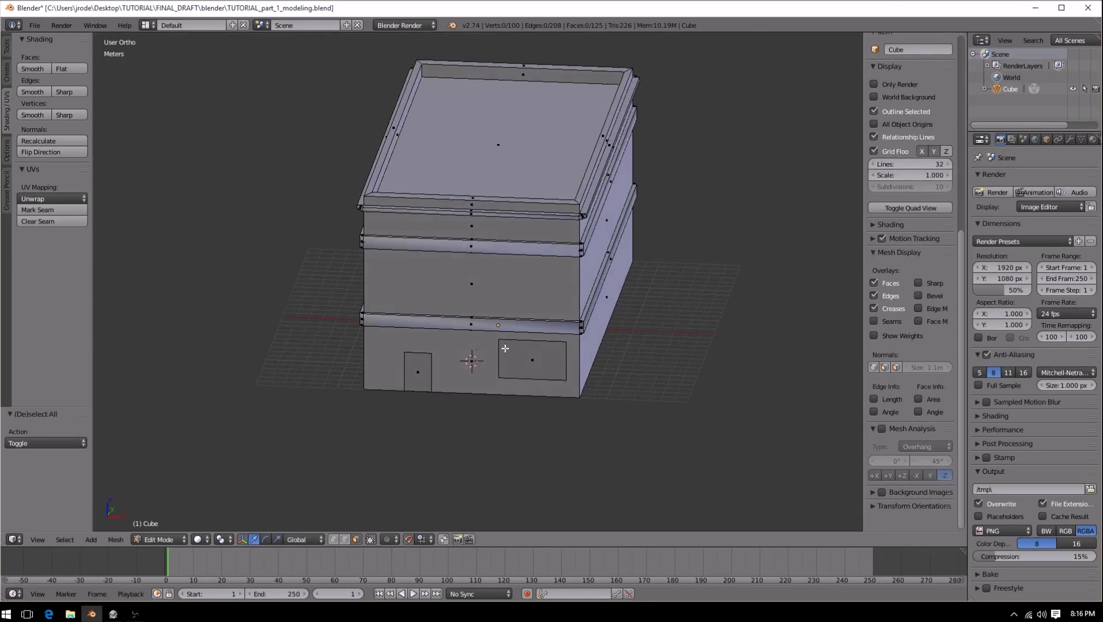
pyautogui.moveTo(590, 330); pyautogui.dragTo(500, 349, button='middle')
pyautogui.moveTo(373, 361); pyautogui.dragTo(614, 340, button='middle')
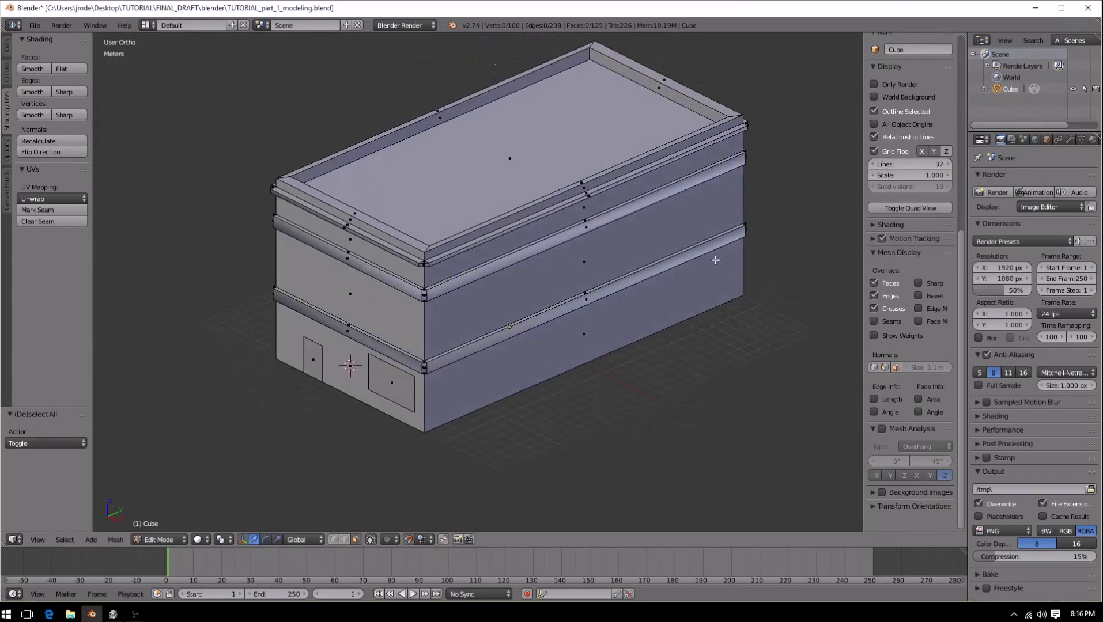
# Step: Split the 3D view vertically into two side-by-side views, hide the second view's tool shelf and widen that view
pyautogui.rightClick(751, 548)
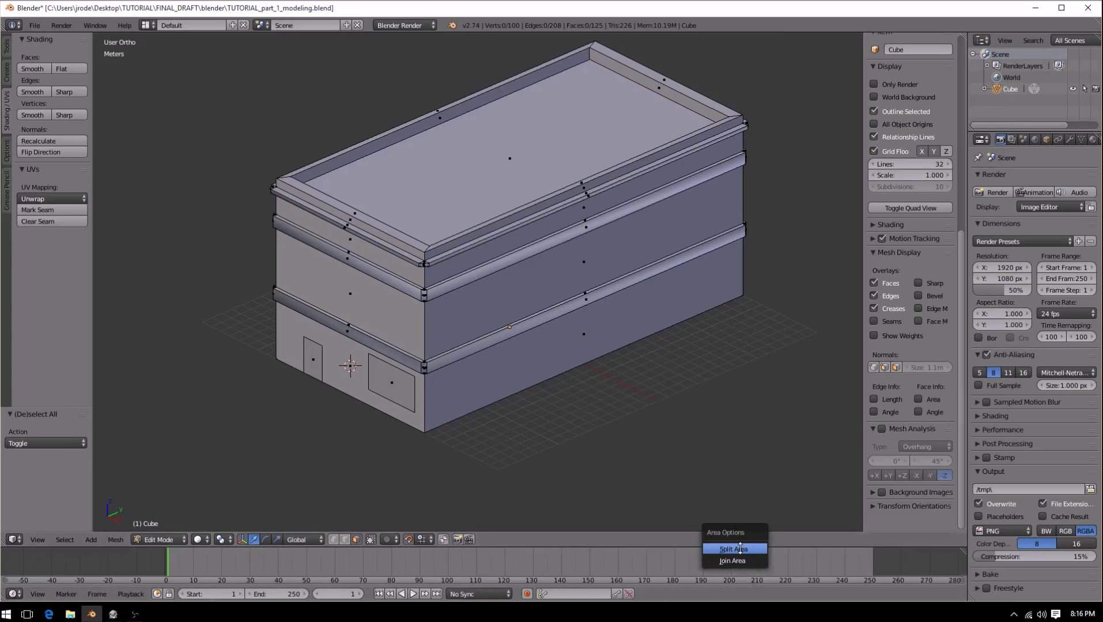
pyautogui.click(740, 549)
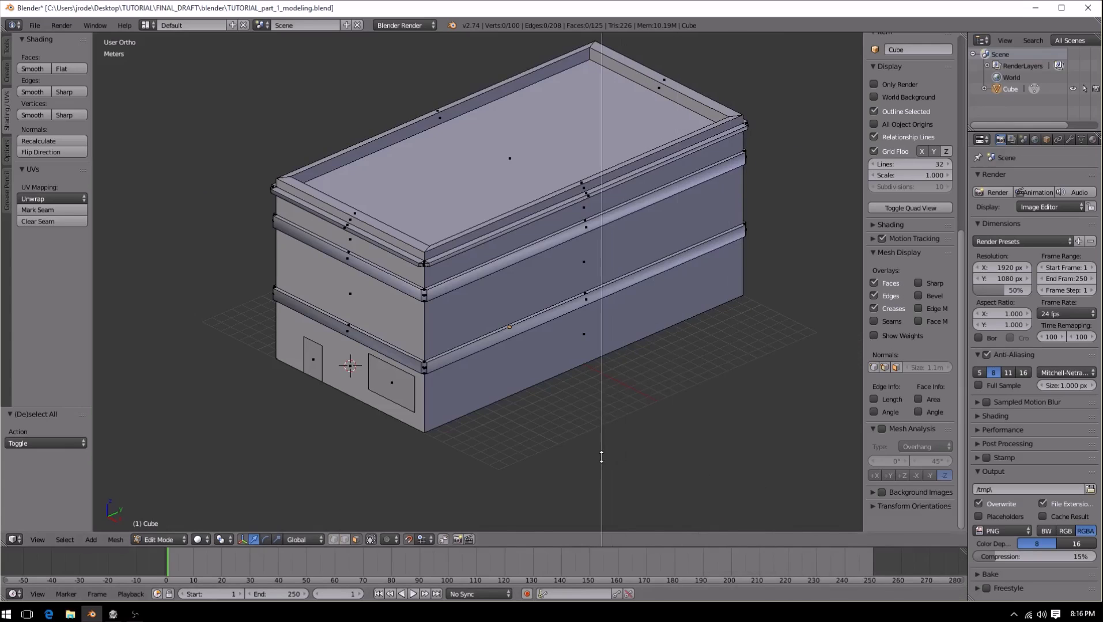
pyautogui.click(603, 456)
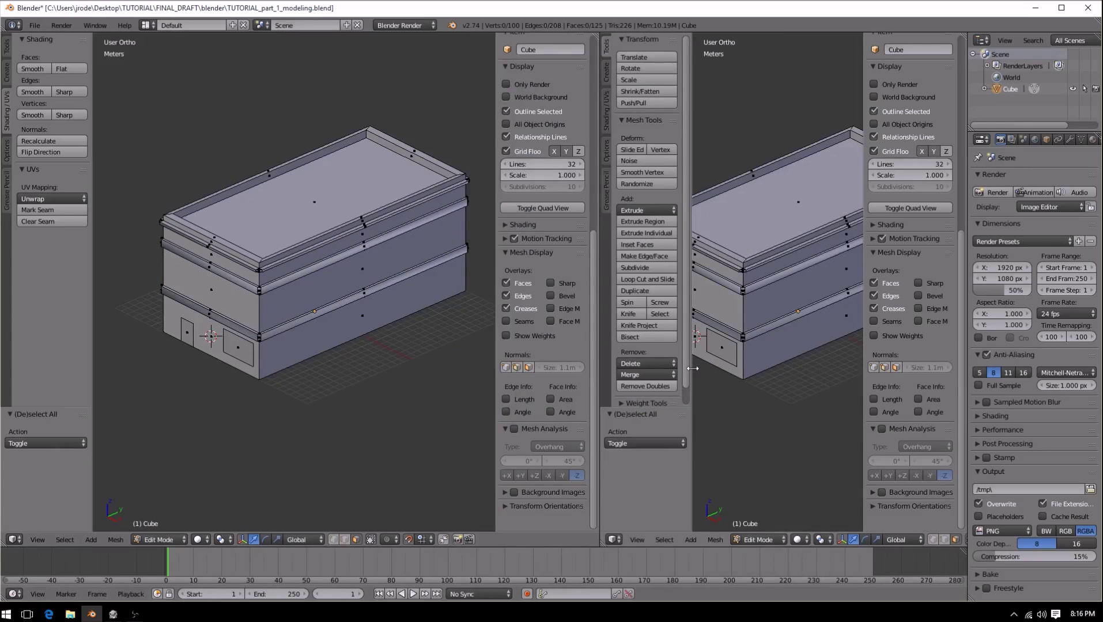
pyautogui.moveTo(693, 369); pyautogui.dragTo(587, 394)
pyautogui.rightClick(600, 321)
pyautogui.rightClick(600, 199)
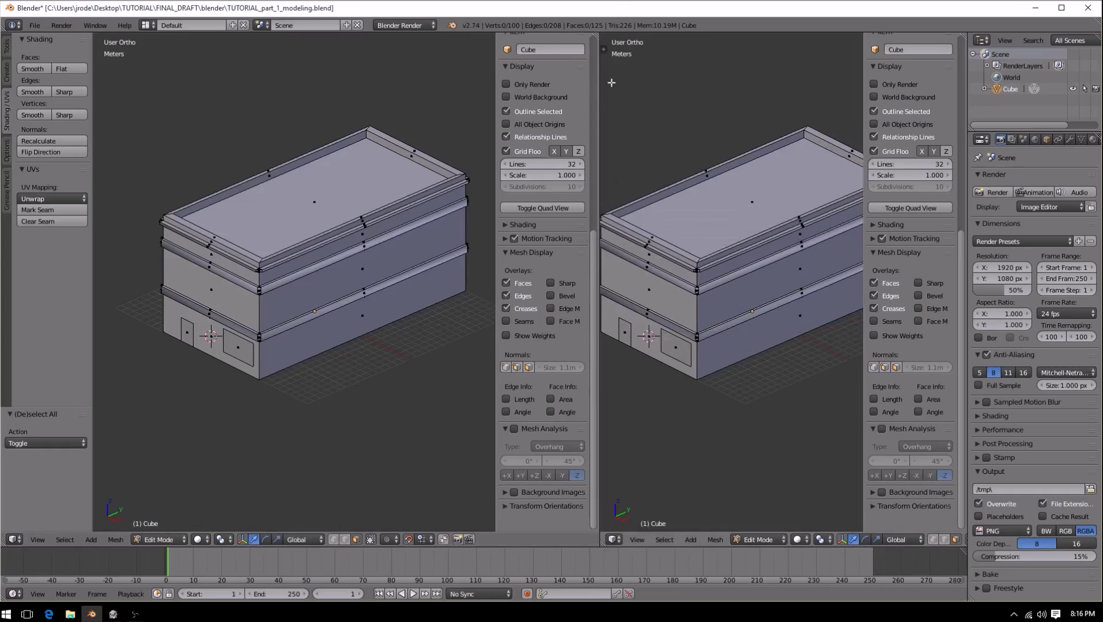
pyautogui.moveTo(600, 211); pyautogui.dragTo(538, 215)
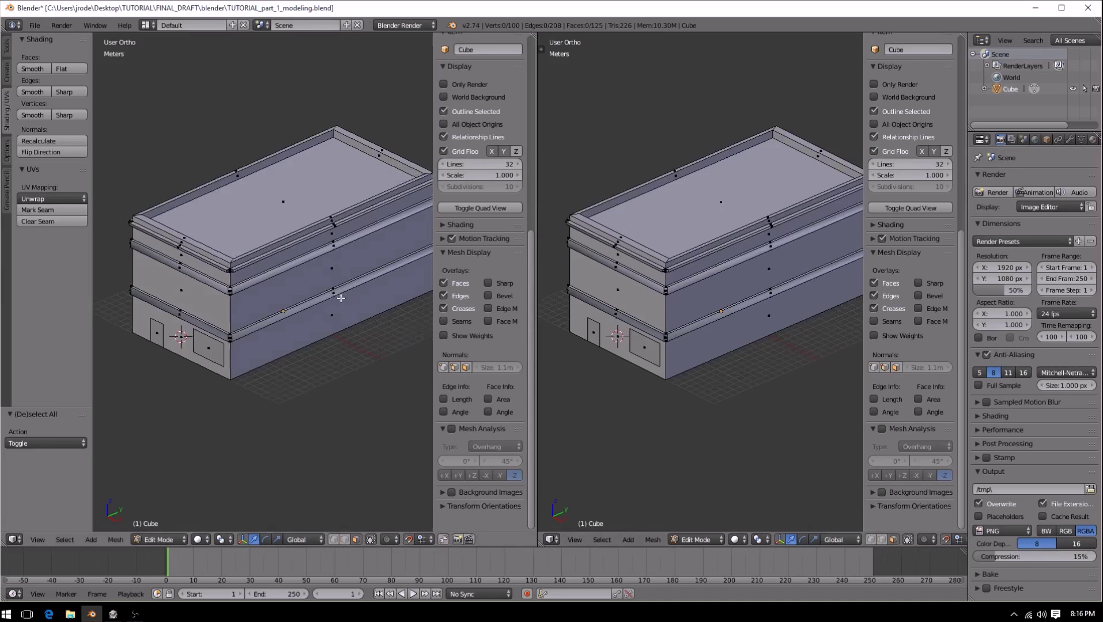
# Step: Switch the second 3D view to wireframe shading and compare it with the solid view of the building
pyautogui.moveTo(334, 298); pyautogui.dragTo(379, 300, button='middle')
pyautogui.moveTo(627, 361)
pyautogui.mouseDown(button='middle')
pyautogui.moveTo(744, 373)
pyautogui.moveTo(788, 344)
pyautogui.mouseUp(button='middle')
pyautogui.scroll(3, 789, 345)
pyautogui.press('z')
pyautogui.scroll(2, 714, 315)
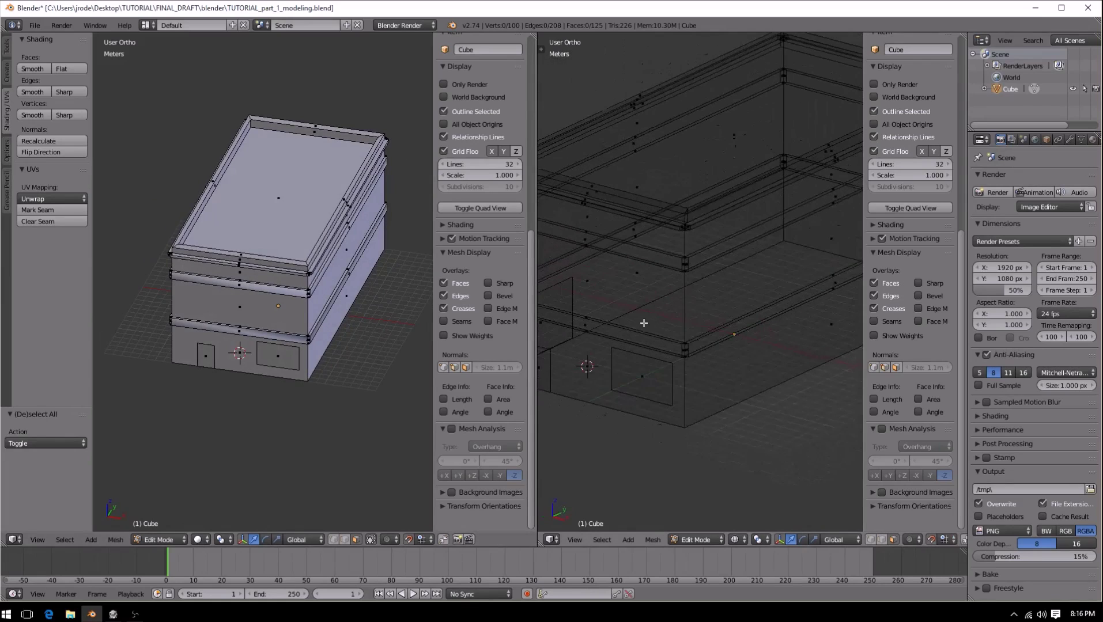
pyautogui.scroll(-4, 644, 323)
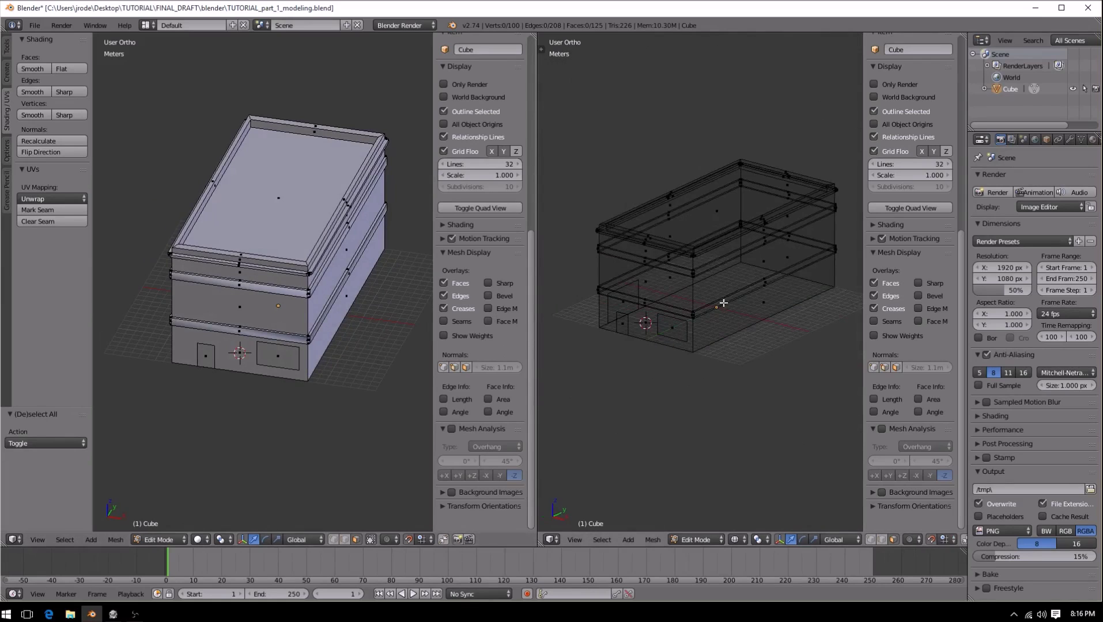
pyautogui.scroll(6, 634, 314)
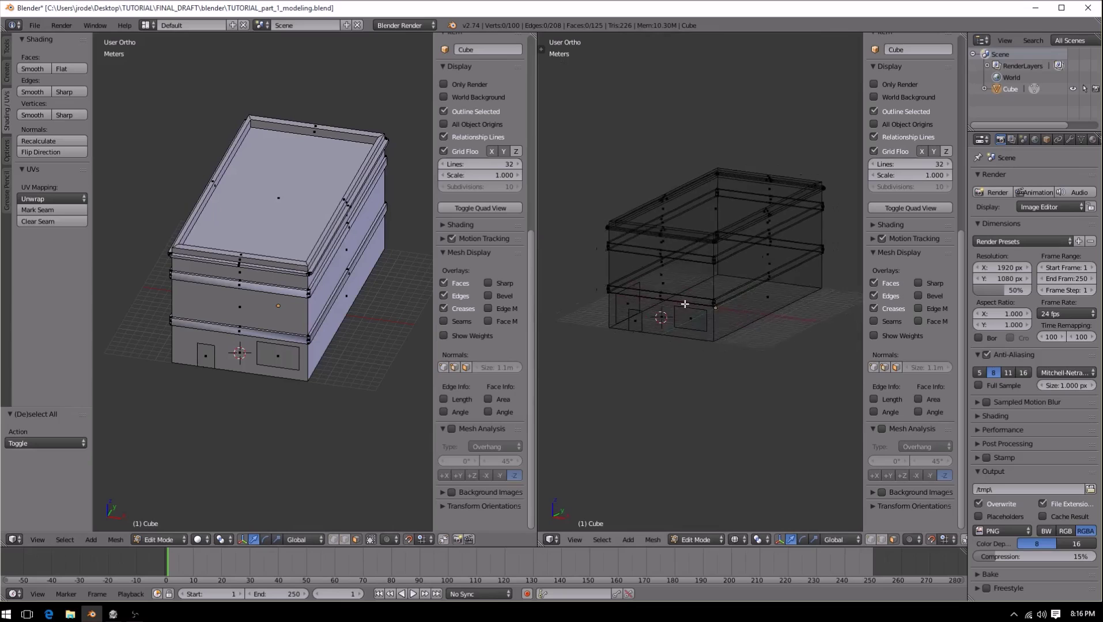
# Step: Select the window plane on the front wall, try moving it, and compare it in the solid and wireframe views
pyautogui.rightClick(281, 358)
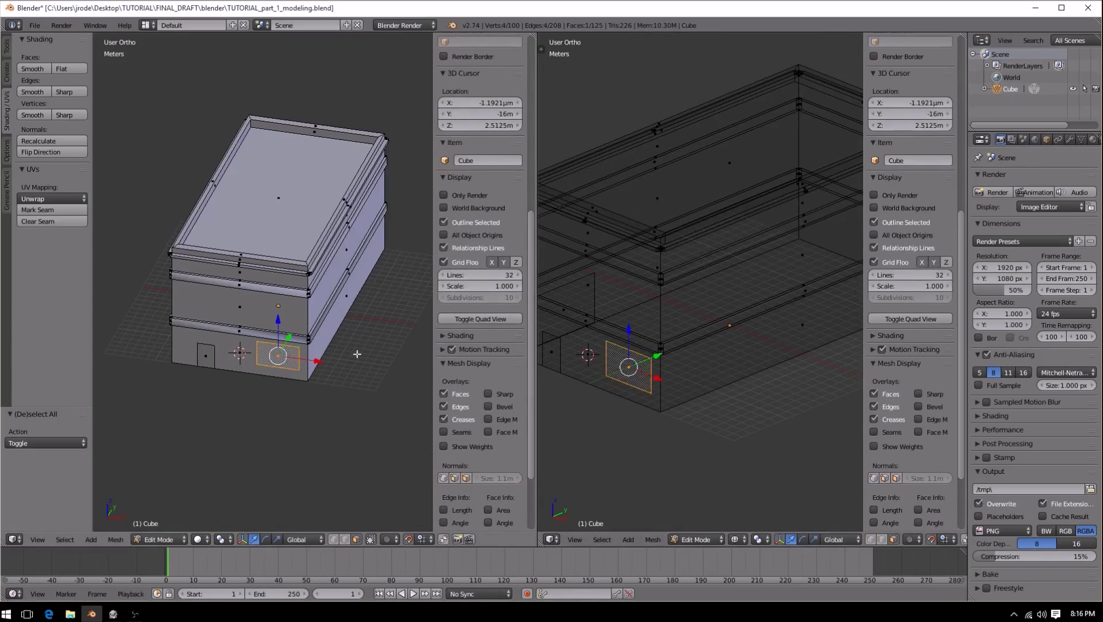
pyautogui.press('g')
pyautogui.press('Escape')
pyautogui.press('Home')
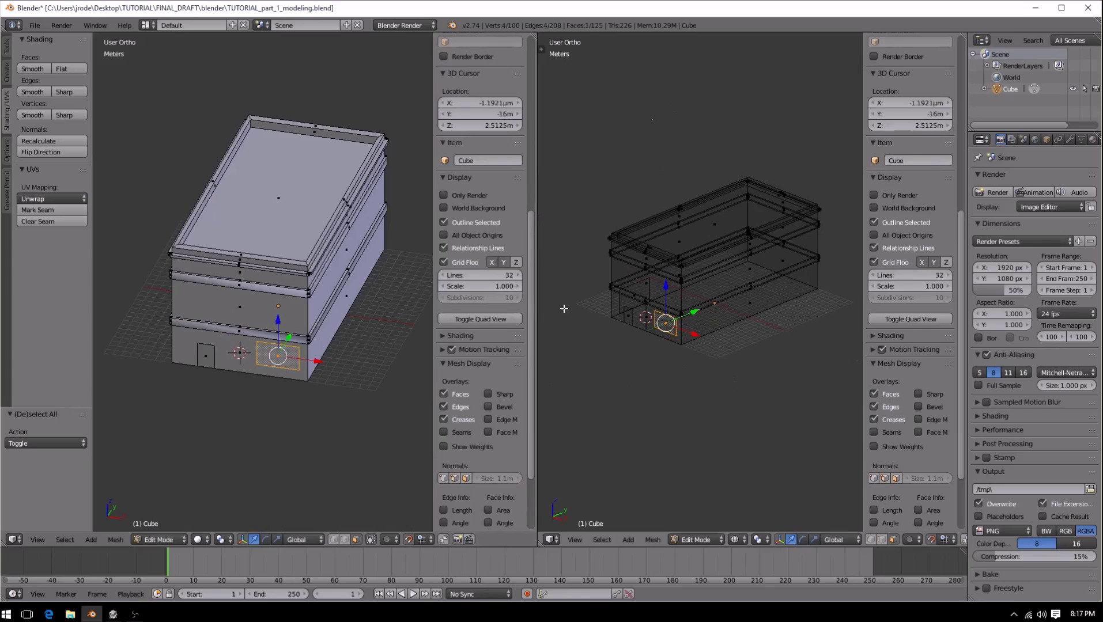
pyautogui.moveTo(732, 266); pyautogui.dragTo(694, 272, button='middle')
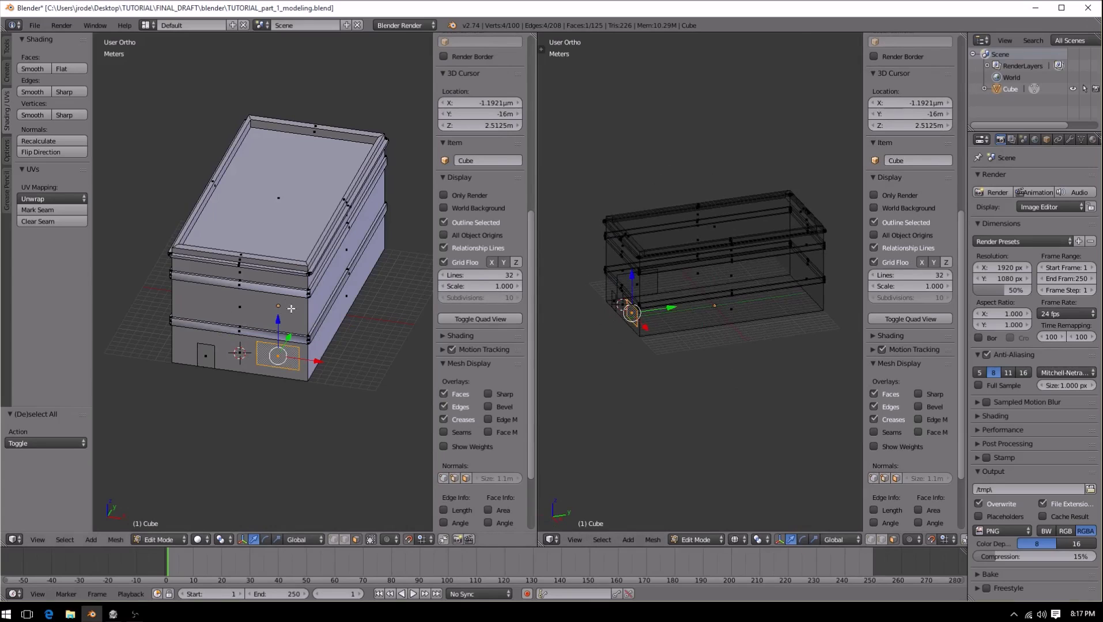
pyautogui.moveTo(637, 298); pyautogui.dragTo(658, 299, button='middle')
pyautogui.scroll(3, 658, 299)
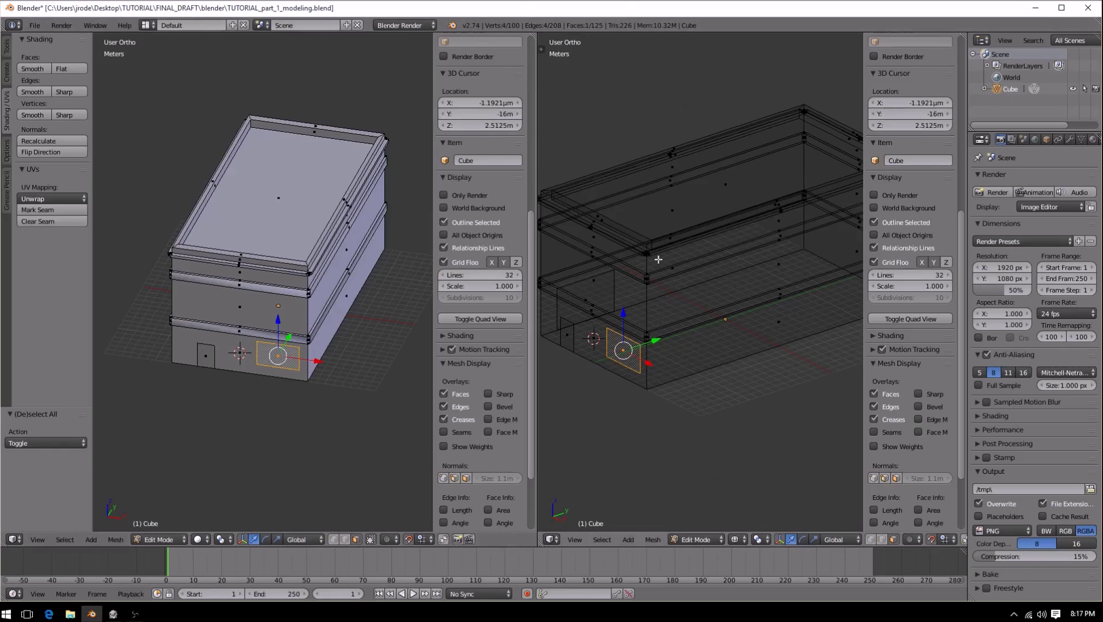
pyautogui.click(579, 541)
pyautogui.moveTo(602, 541)
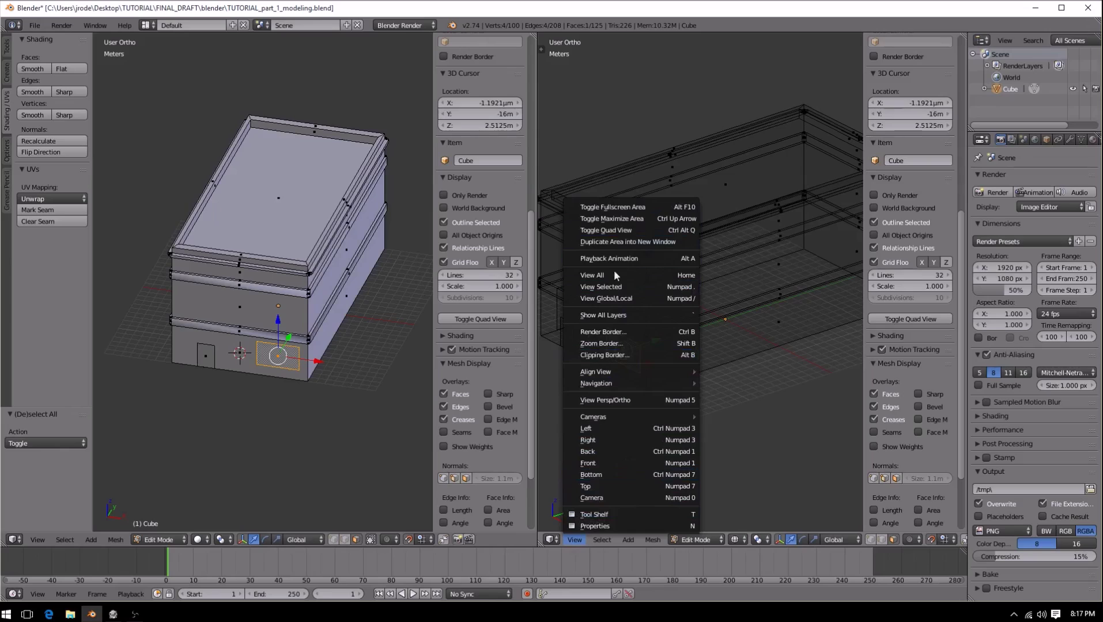
pyautogui.moveTo(653, 539)
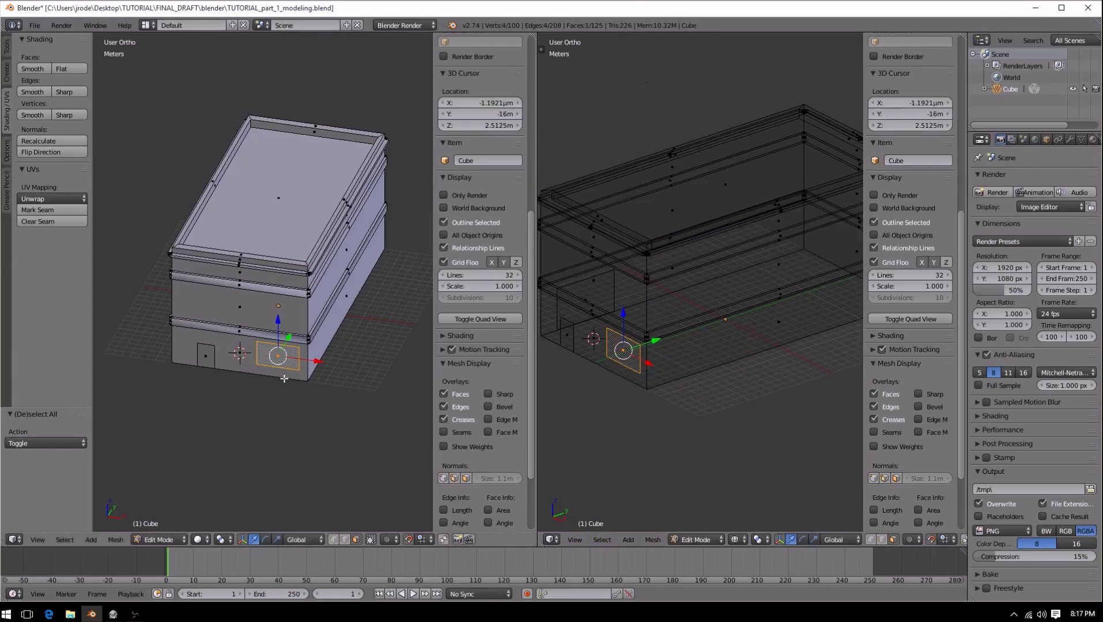
pyautogui.scroll(-6, 652, 344)
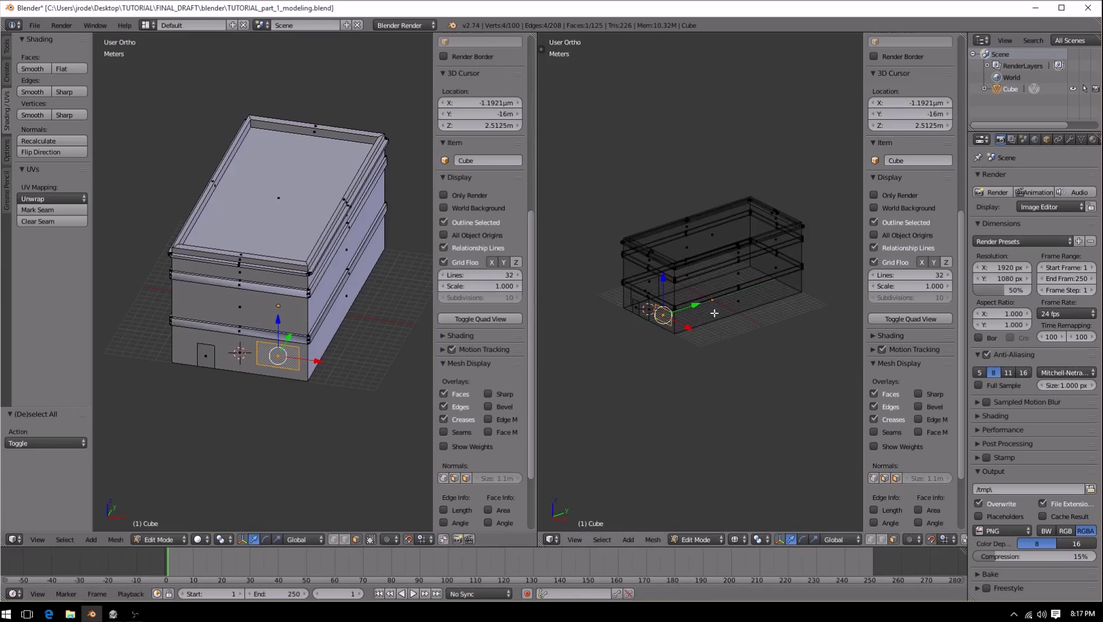
# Step: Change the second view's editor type to UV/Image Editor
pyautogui.click(551, 541)
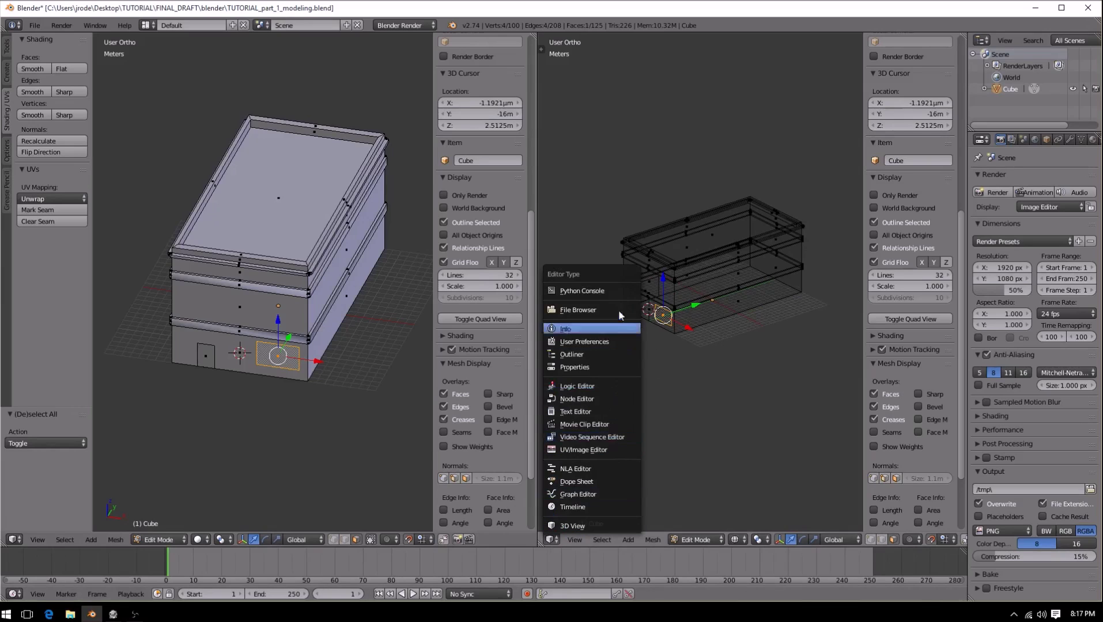
pyautogui.click(579, 450)
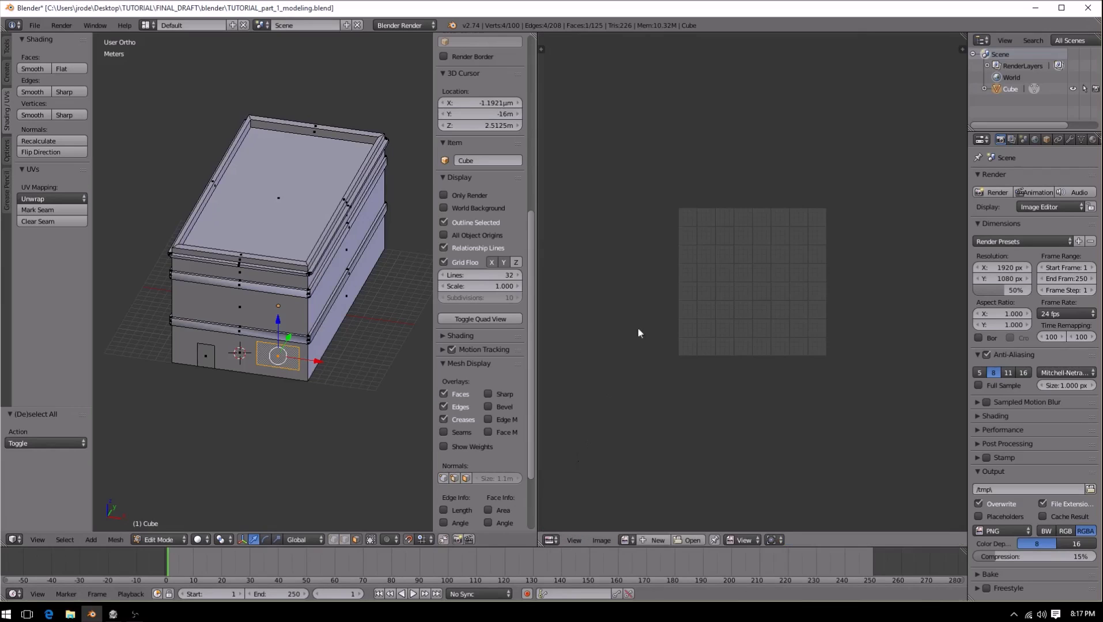
pyautogui.scroll(4, 717, 343)
pyautogui.scroll(-3, 713, 321)
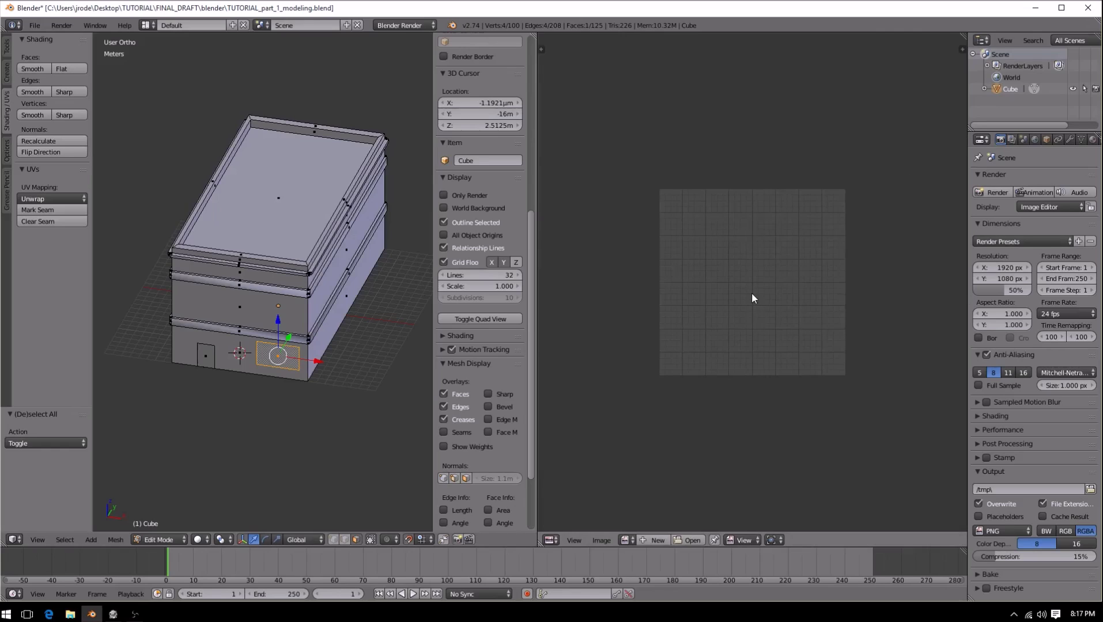
pyautogui.scroll(4, 723, 323)
pyautogui.scroll(-3, 720, 320)
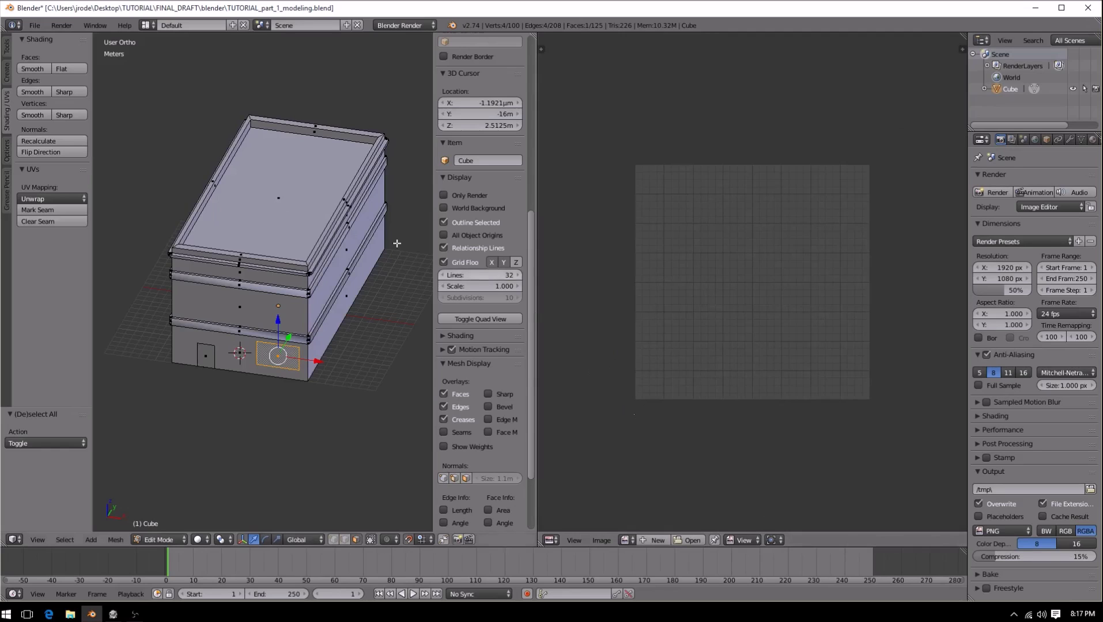
pyautogui.moveTo(206, 347); pyautogui.dragTo(332, 205, button='middle')
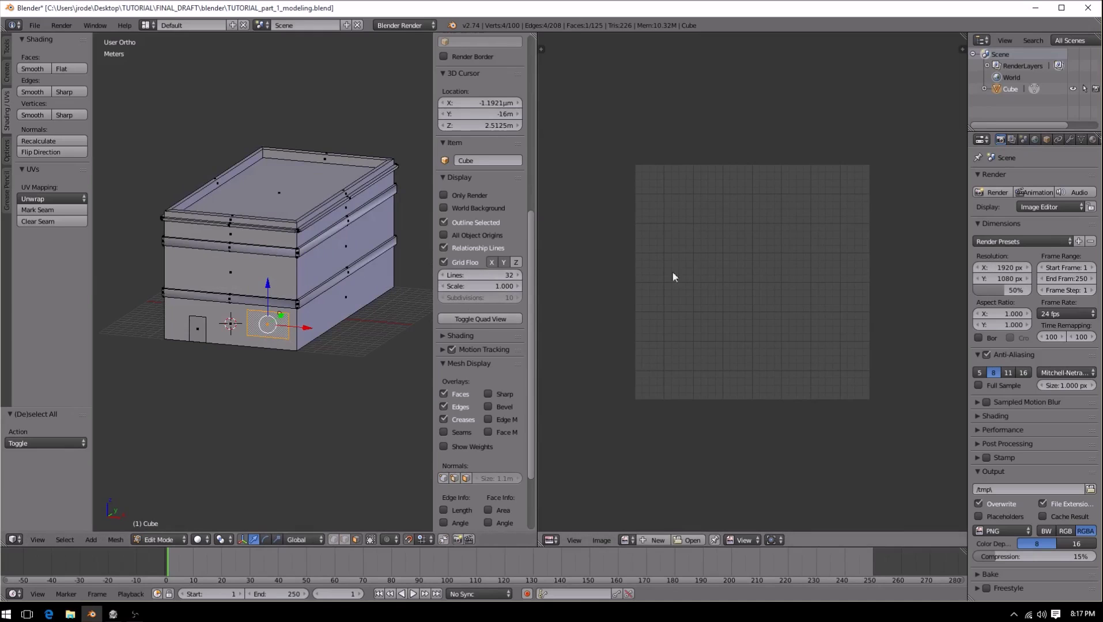
pyautogui.moveTo(274, 208); pyautogui.dragTo(270, 289, button='middle')
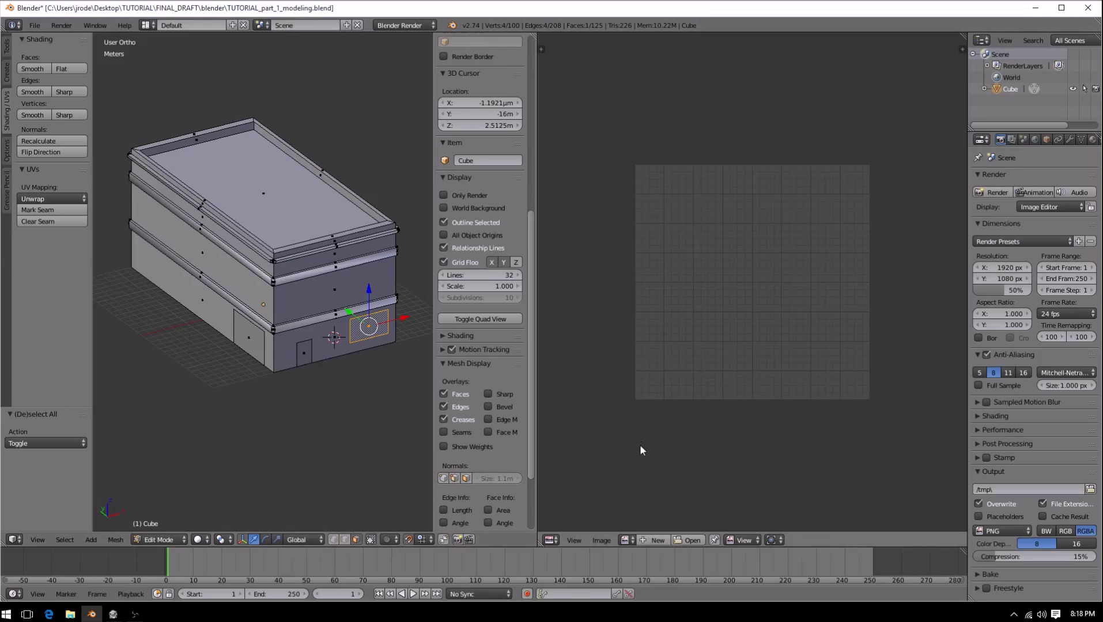
# Step: Start a new image in the UV/Image Editor, name it uv_grid and move its settings dialog clear of the header
pyautogui.click(653, 542)
pyautogui.click(690, 485)
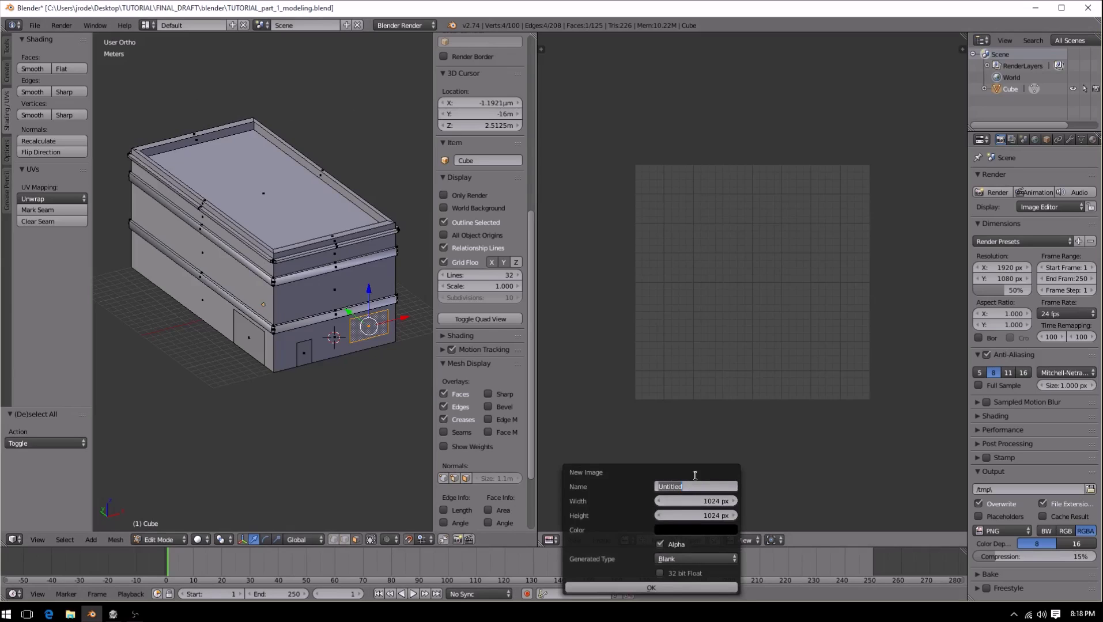
pyautogui.write('uv_grid')
pyautogui.press('Tab')
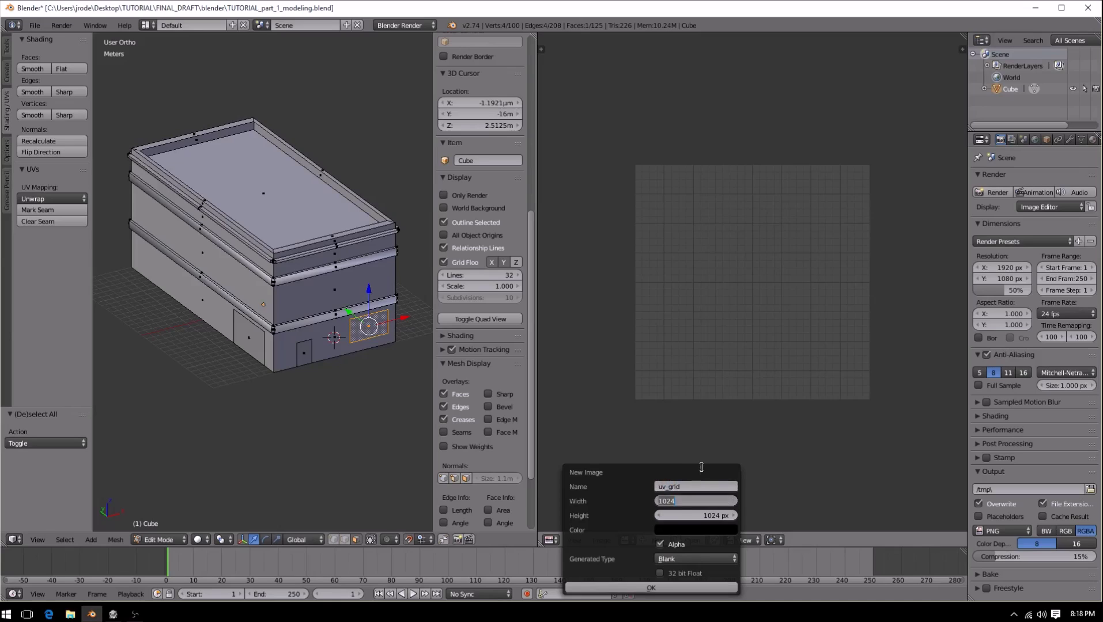
pyautogui.press('Return')
pyautogui.moveTo(655, 464); pyautogui.dragTo(626, 39)
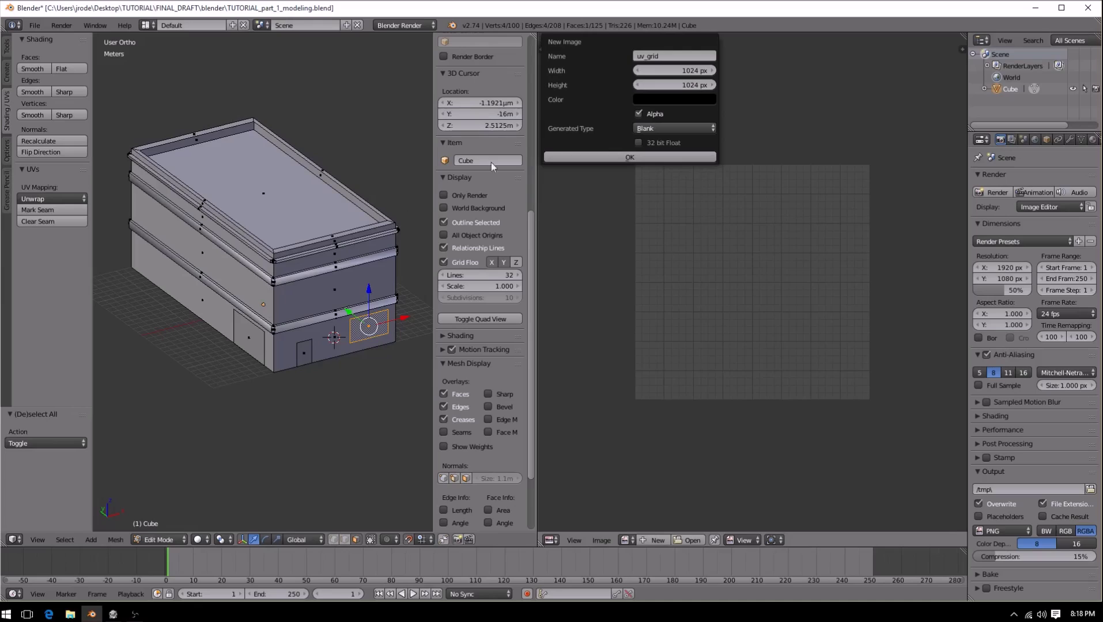
pyautogui.click(664, 85)
pyautogui.press('Return')
pyautogui.click(666, 71)
pyautogui.press('Return')
pyautogui.click(664, 67)
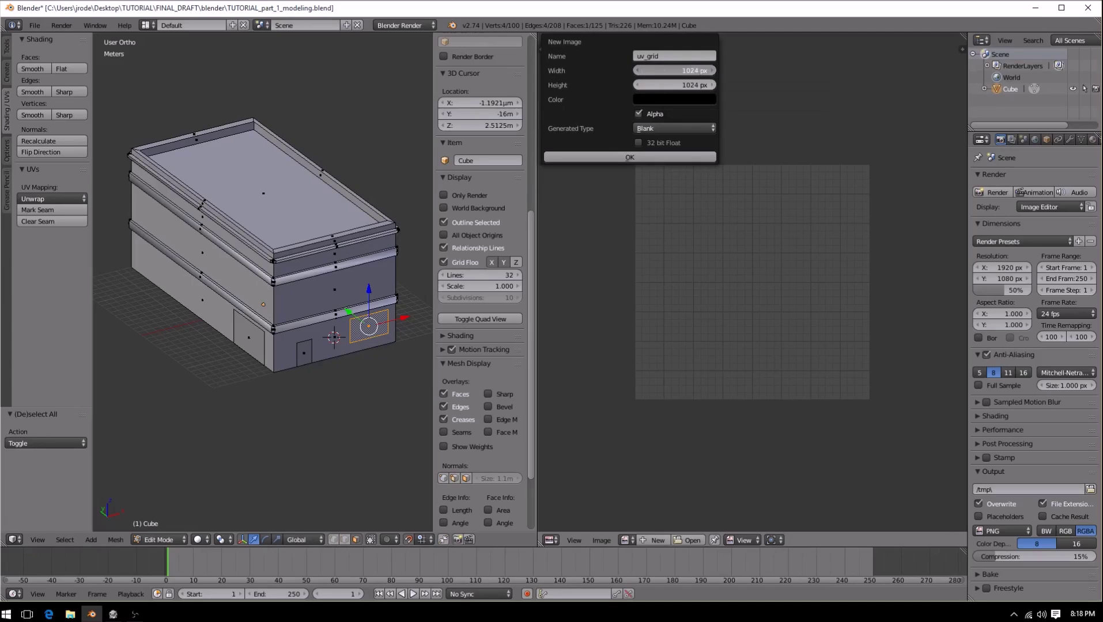
pyautogui.press('Tab')
pyautogui.press('Return')
pyautogui.click(664, 72)
pyautogui.press('Return')
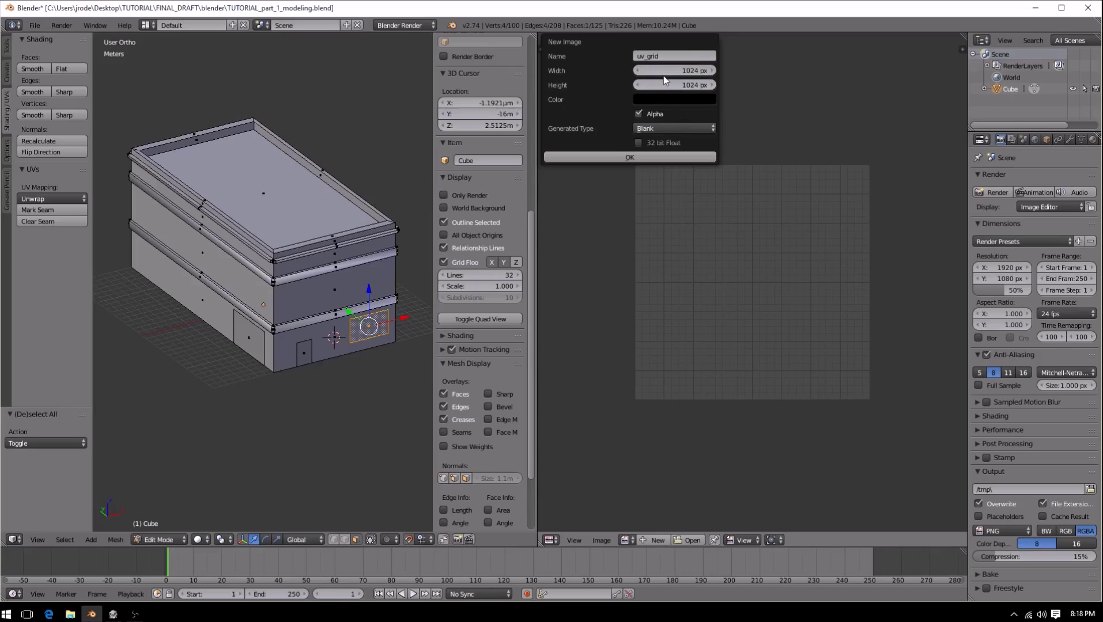
pyautogui.click(669, 68)
pyautogui.press('Return')
# Step: Set the new image's width and height to 512 px, create it and check the list of available images
pyautogui.click(670, 70)
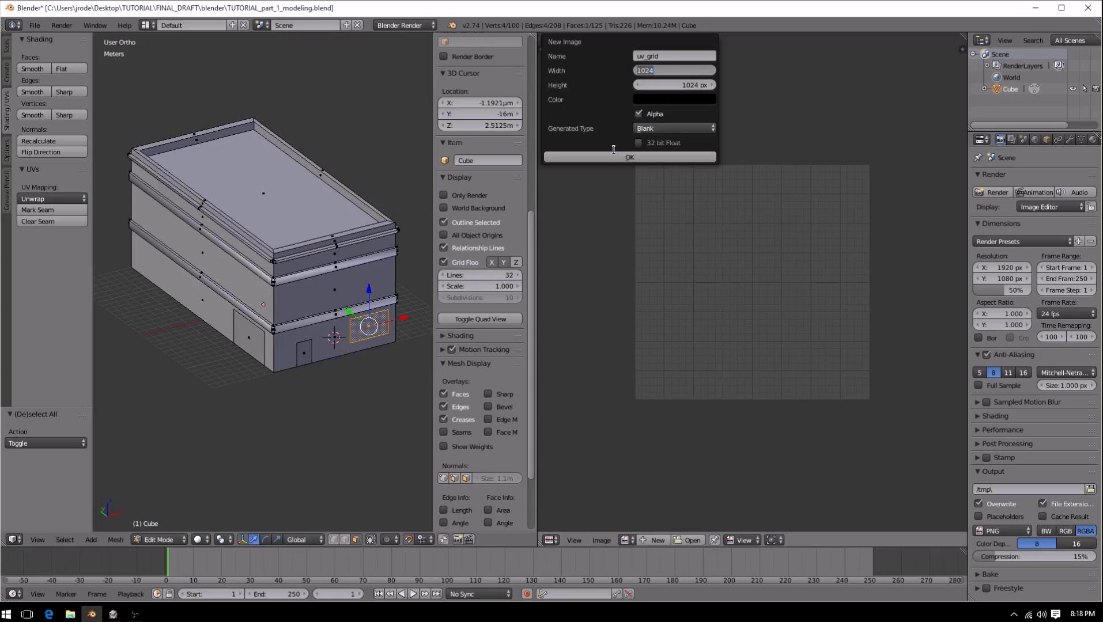
pyautogui.write('512')
pyautogui.press('Tab')
pyautogui.write('512')
pyautogui.press('Tab')
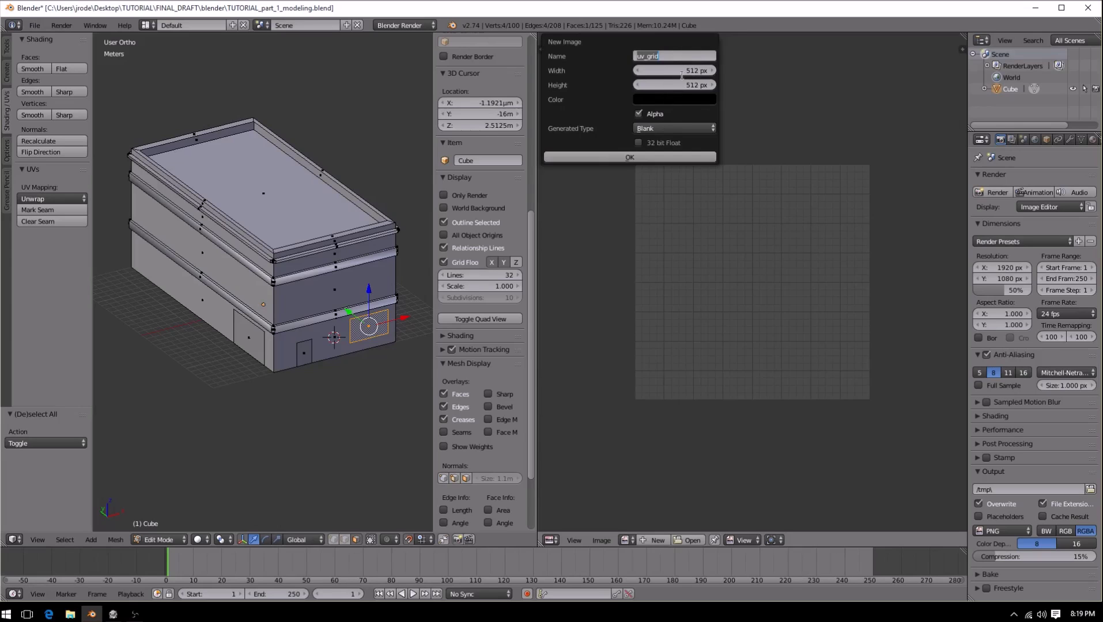
pyautogui.click(623, 158)
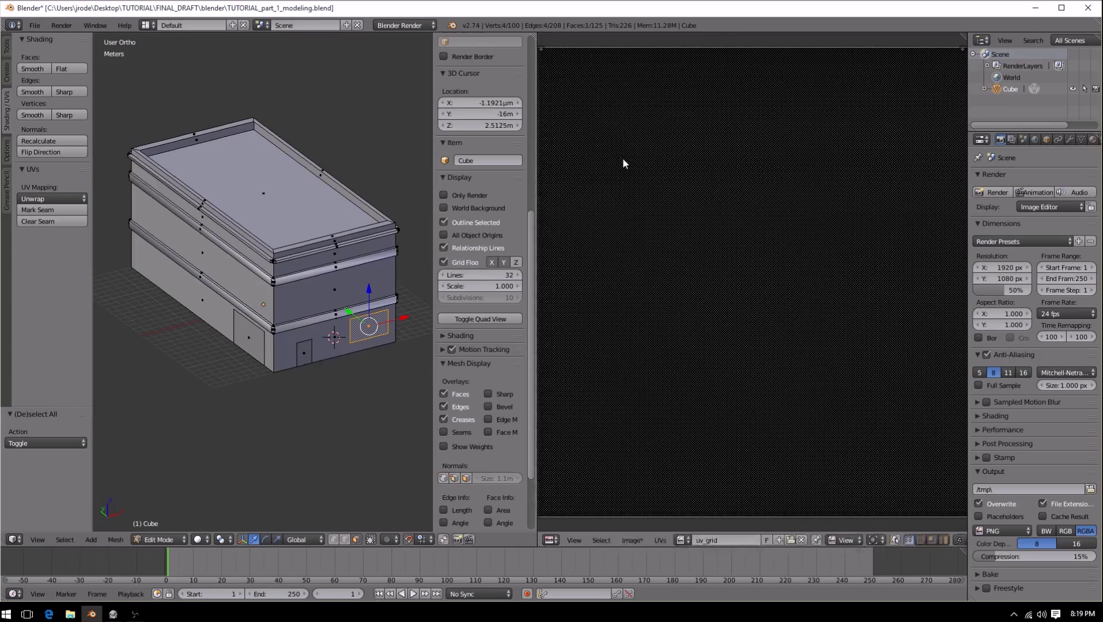
pyautogui.click(683, 541)
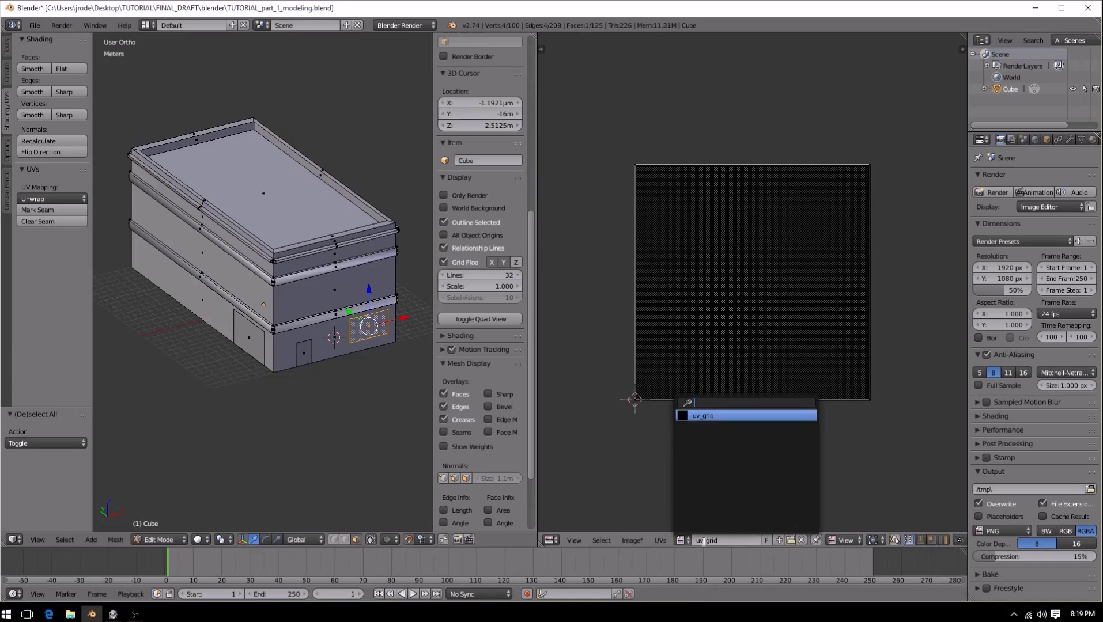
pyautogui.click(684, 543)
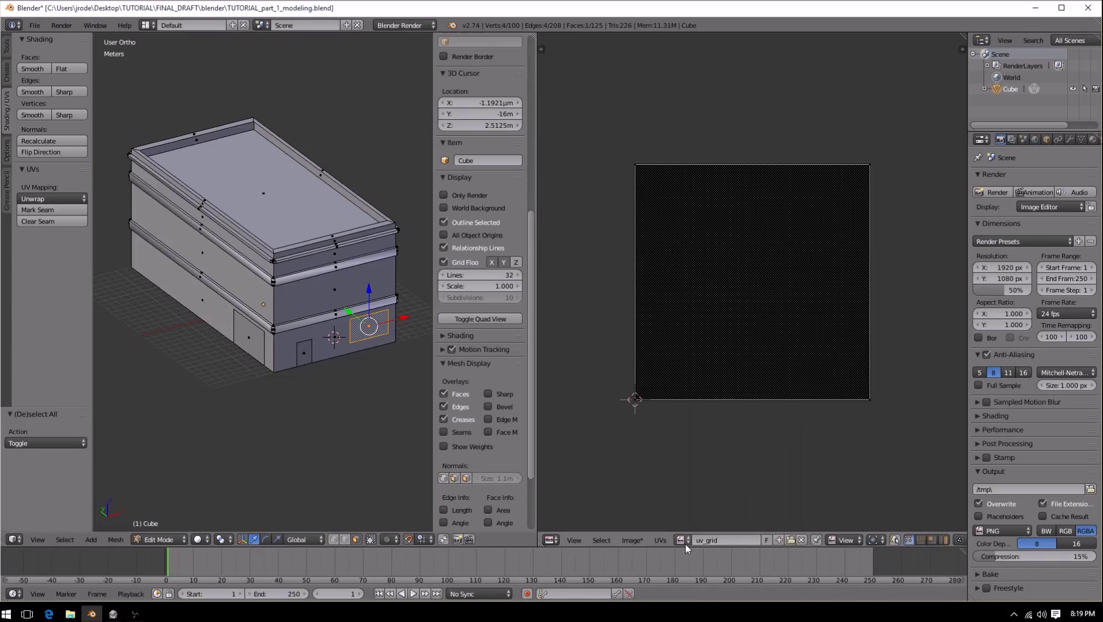
# Step: Check the list of available images, then start a new 512 px image named uv_grid_2
pyautogui.click(684, 541)
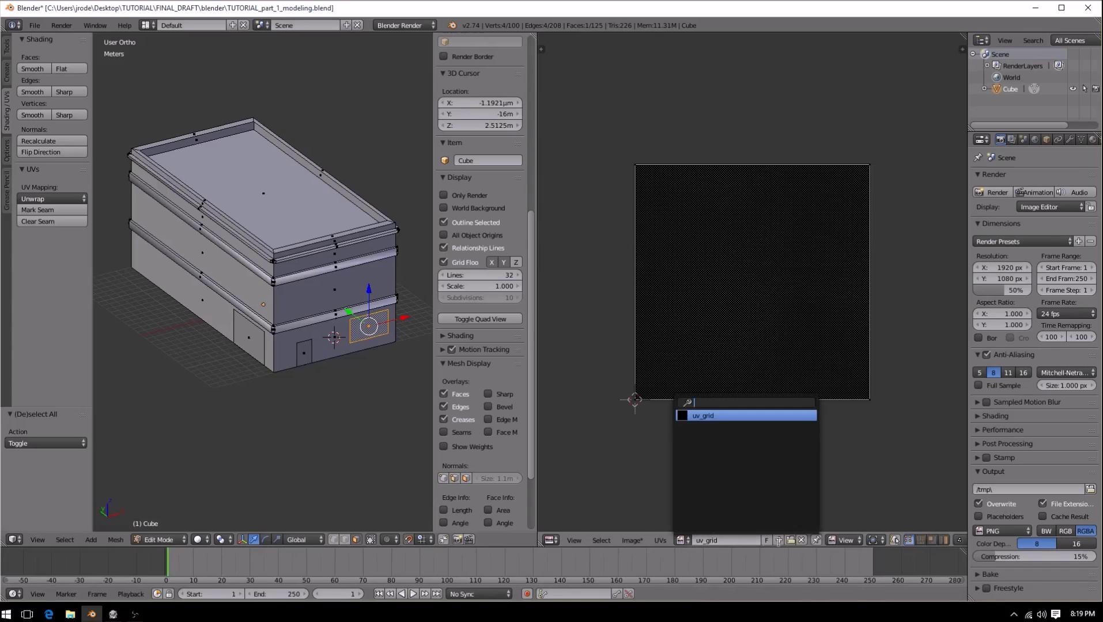
pyautogui.click(683, 542)
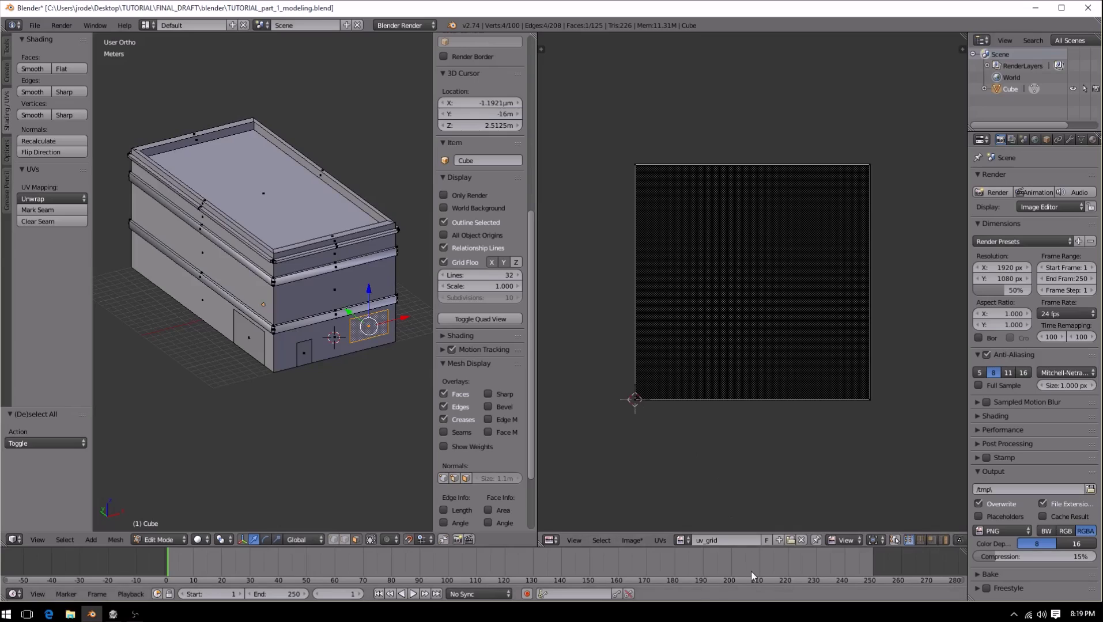
pyautogui.click(779, 540)
pyautogui.click(798, 488)
pyautogui.write('uv_grid_2')
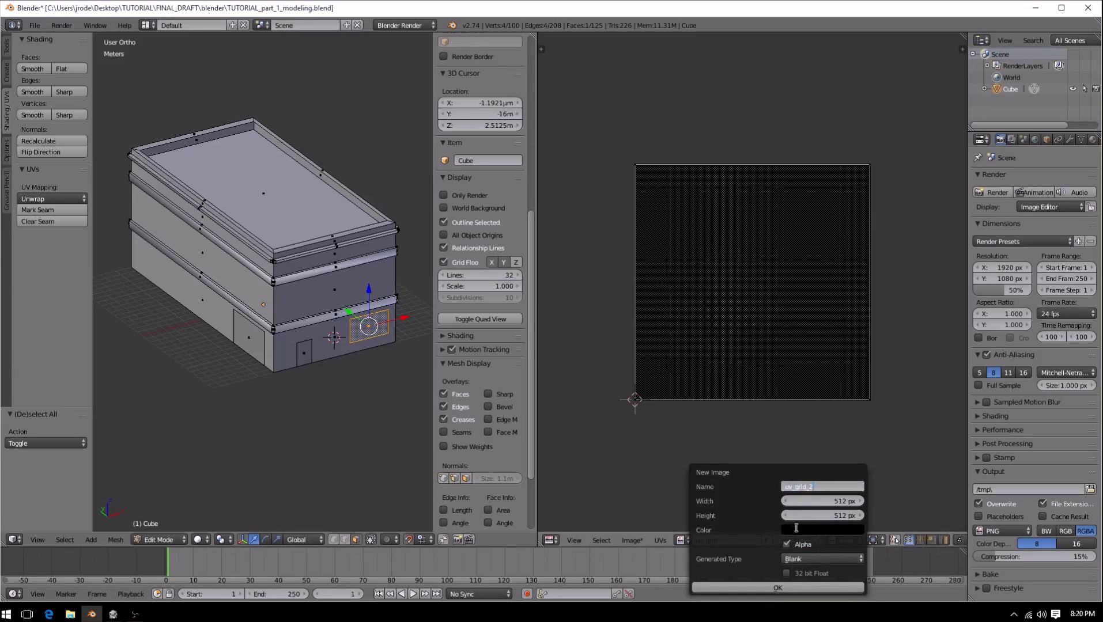
pyautogui.press('Return')
# Step: Set the new image's generated type to UV Grid, move its settings dialog over the image area and create the image
pyautogui.click(821, 559)
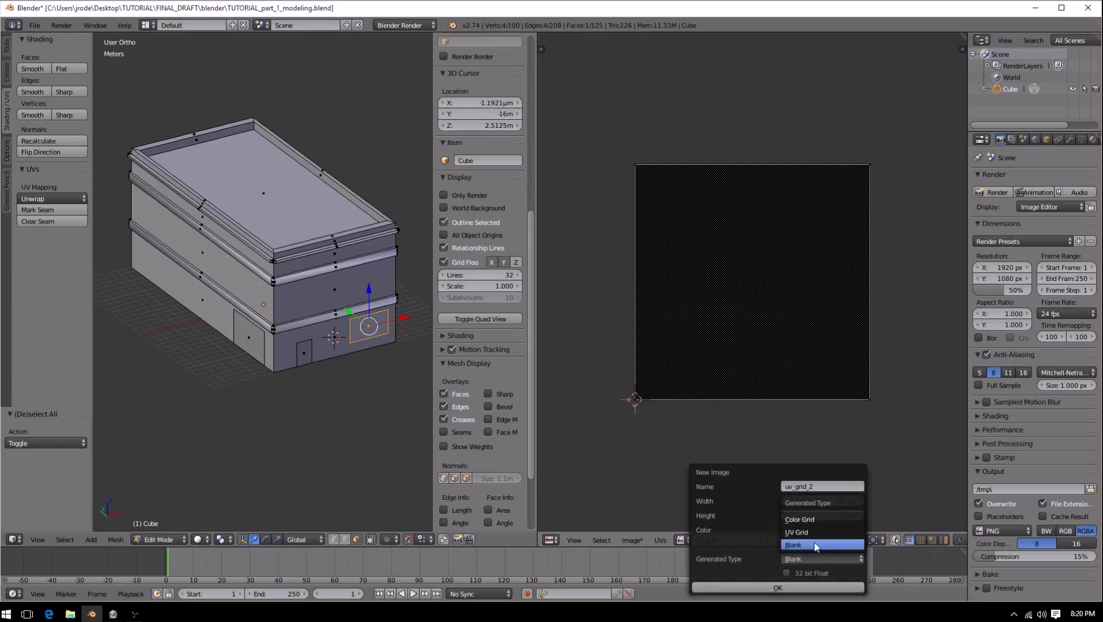
pyautogui.click(810, 534)
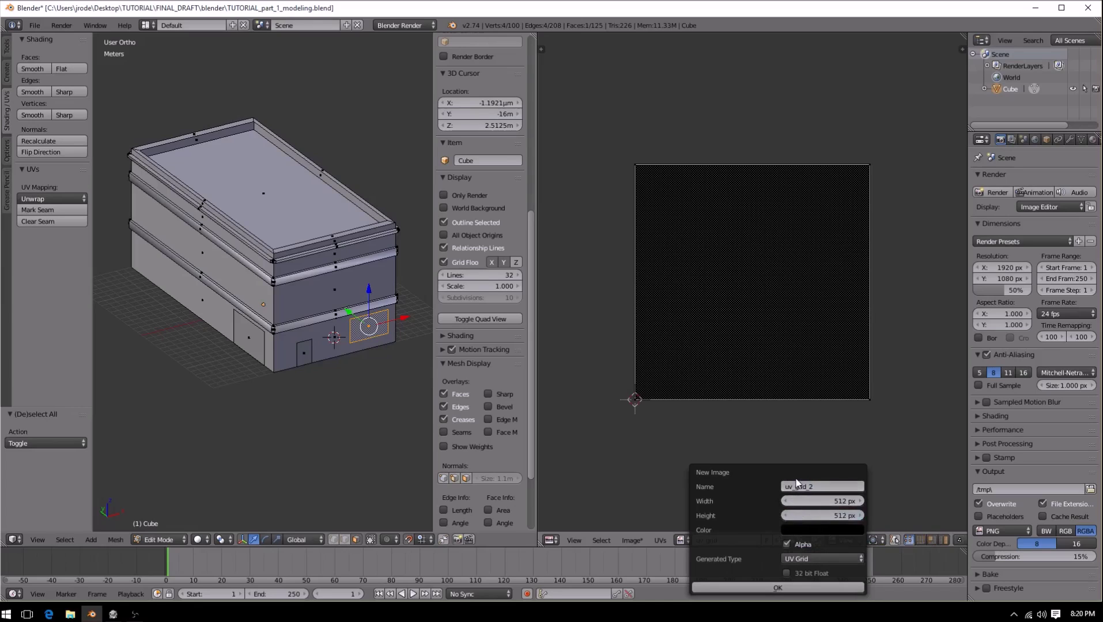
pyautogui.moveTo(798, 479); pyautogui.dragTo(774, 207)
pyautogui.click(778, 291)
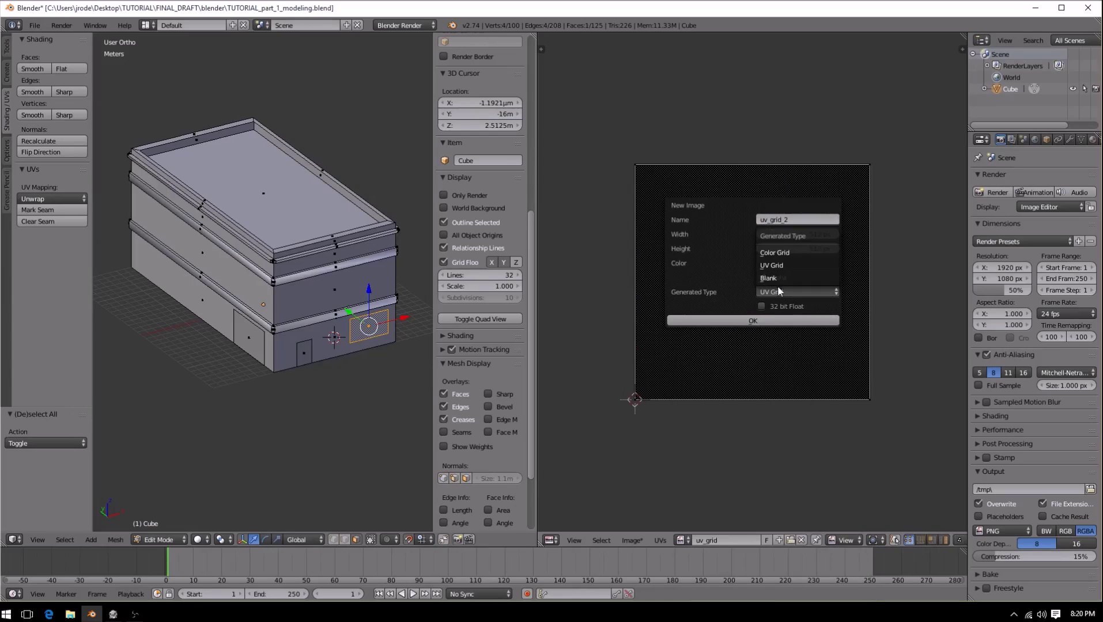
pyautogui.click(780, 267)
pyautogui.click(763, 320)
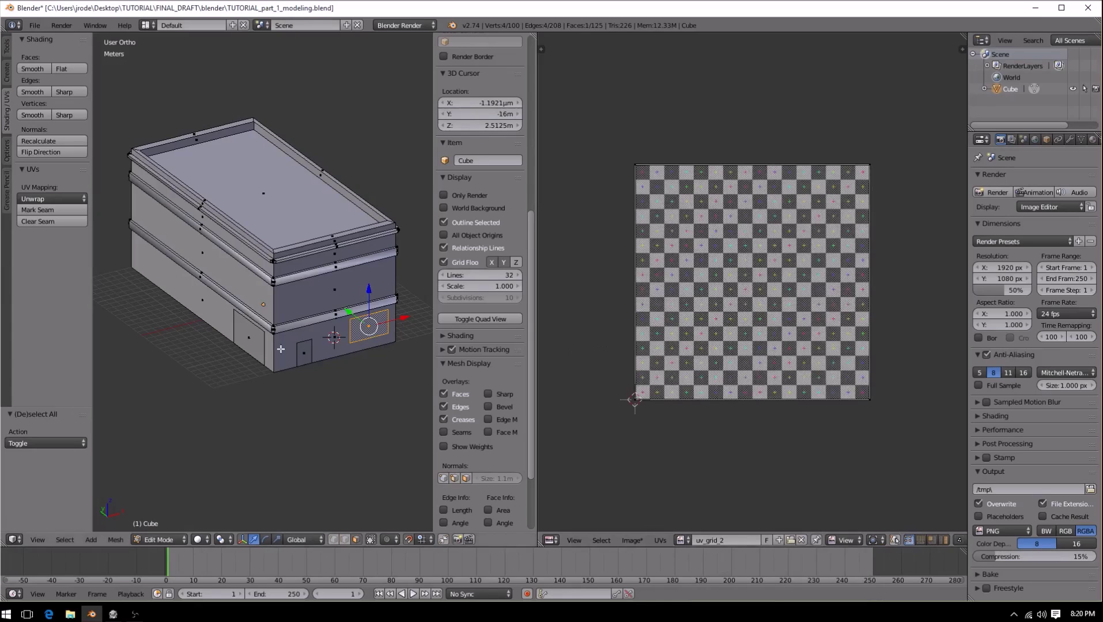
# Step: Deselect the window plane and widen the 3D view beside the UV/Image Editor
pyautogui.press('a')
pyautogui.scroll(-5, 470, 336)
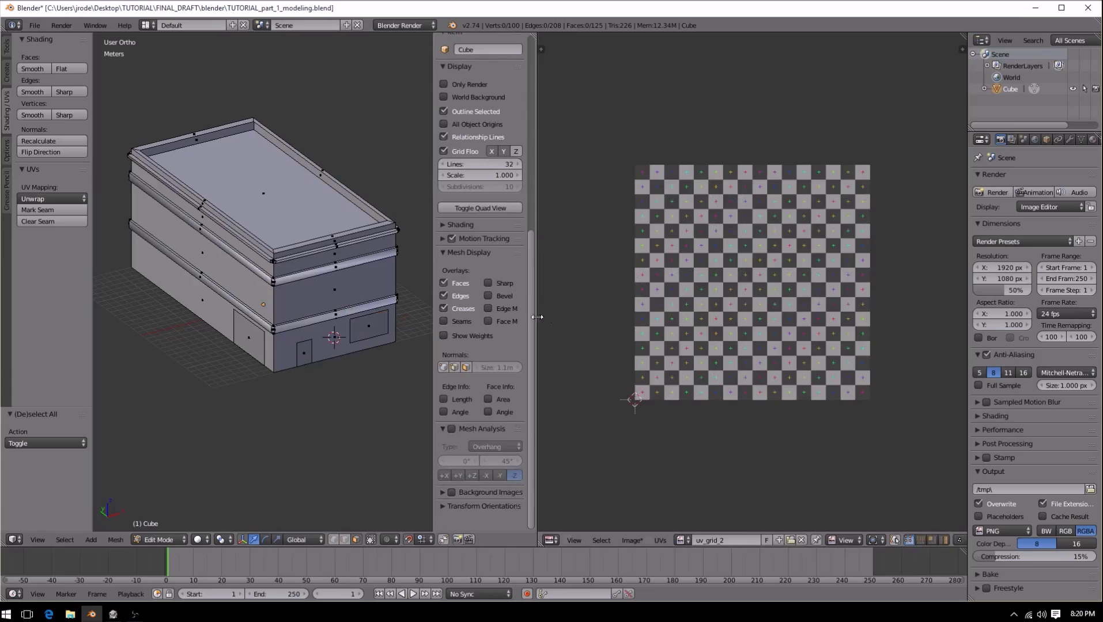
pyautogui.moveTo(537, 317); pyautogui.dragTo(696, 318)
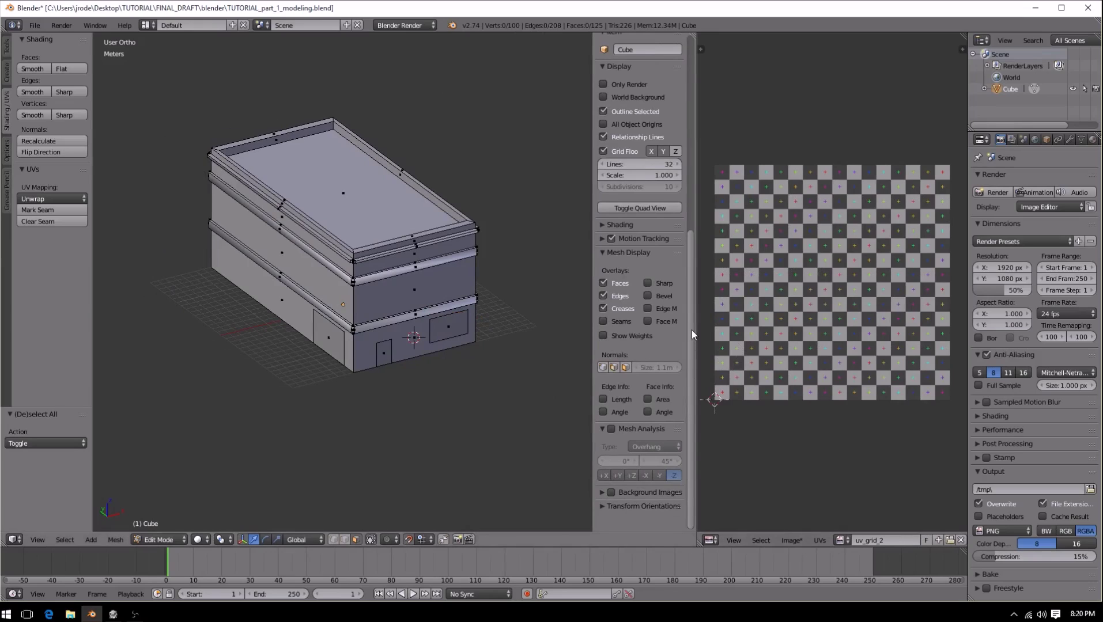
pyautogui.scroll(2, 324, 291)
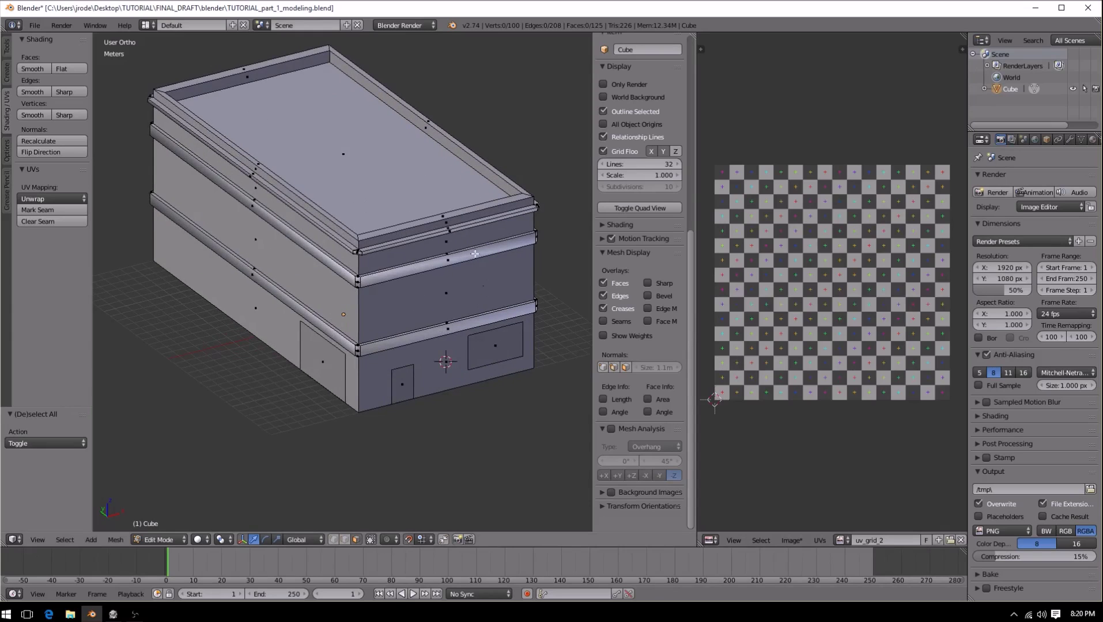
pyautogui.moveTo(523, 272); pyautogui.dragTo(419, 275, button='middle')
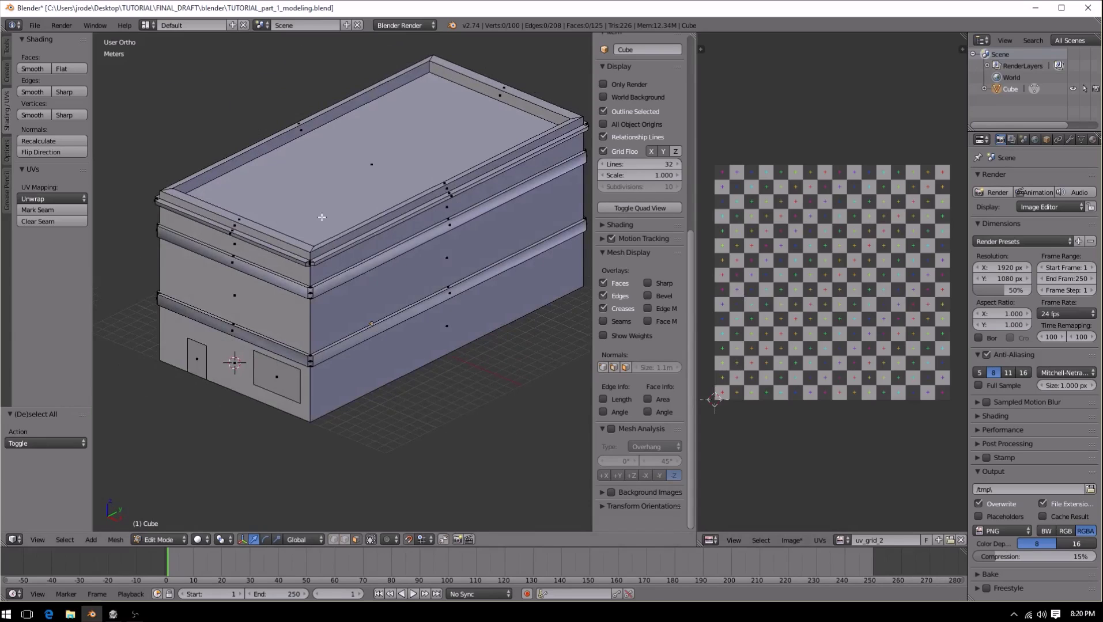
# Step: Select the roof face to check its image assignment, clear the selection and inspect the building from both sides
pyautogui.rightClick(334, 192)
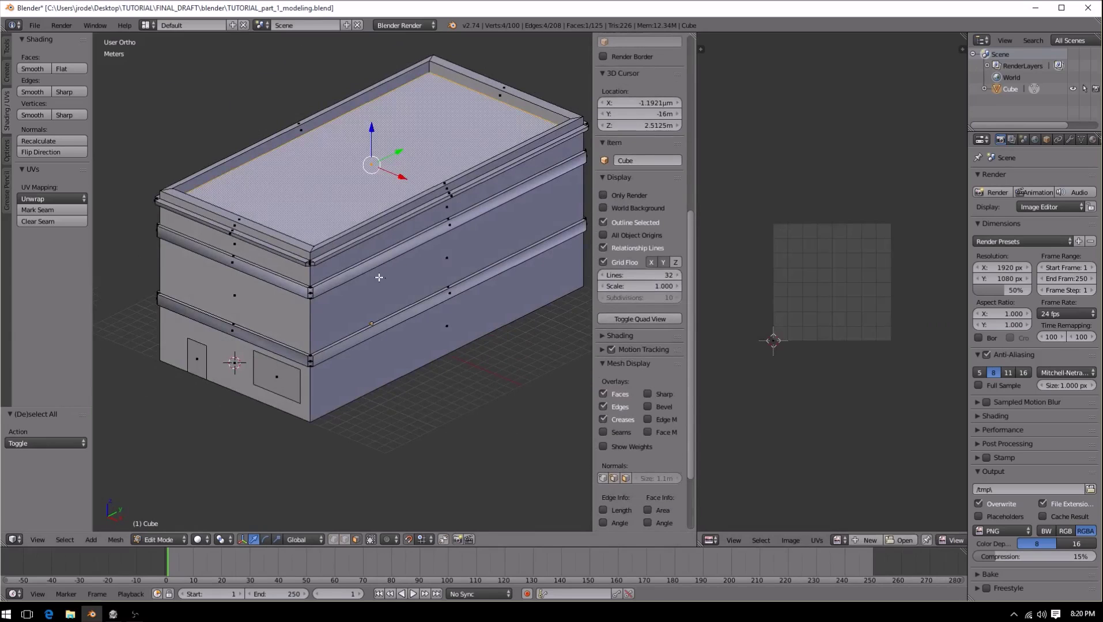
pyautogui.press('a')
pyautogui.press('a')
pyautogui.press('a')
pyautogui.moveTo(326, 270); pyautogui.dragTo(413, 273, button='middle')
pyautogui.scroll(-5, 318, 300)
pyautogui.moveTo(318, 299); pyautogui.dragTo(366, 339, button='middle')
pyautogui.scroll(-3, 366, 339)
pyautogui.scroll(3, 353, 303)
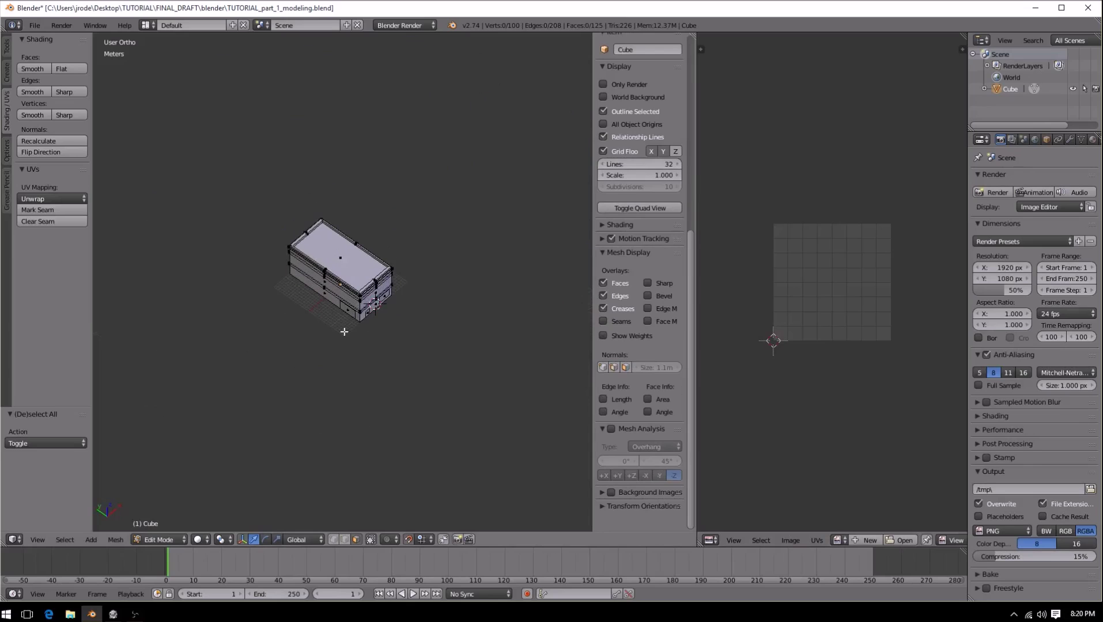
pyautogui.scroll(4, 351, 313)
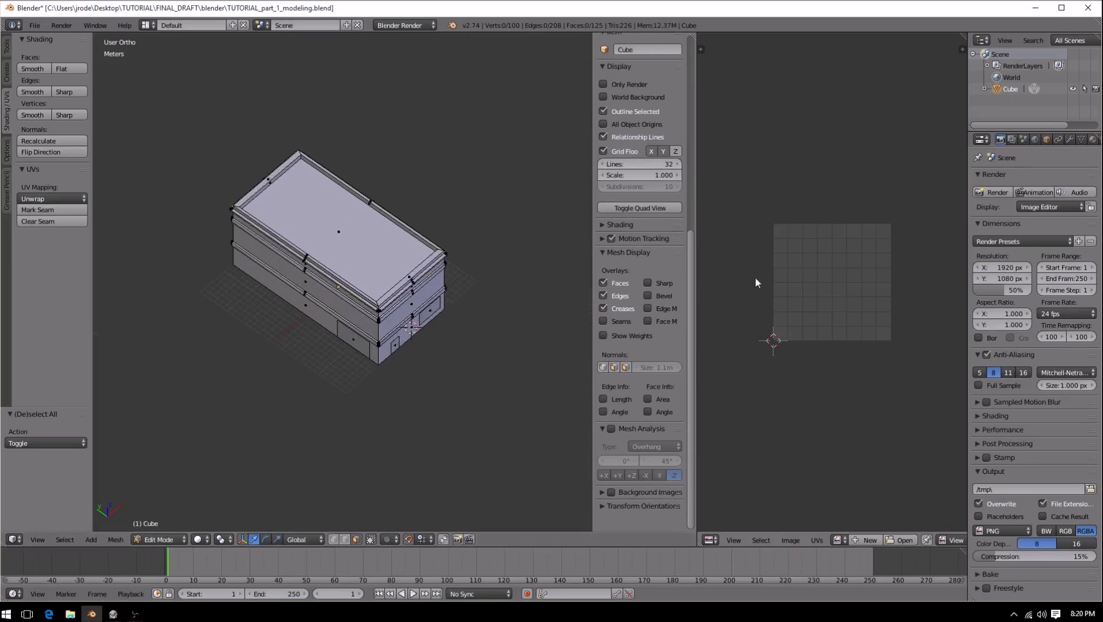
pyautogui.moveTo(367, 332); pyautogui.dragTo(276, 300, button='middle')
pyautogui.scroll(5, 420, 357)
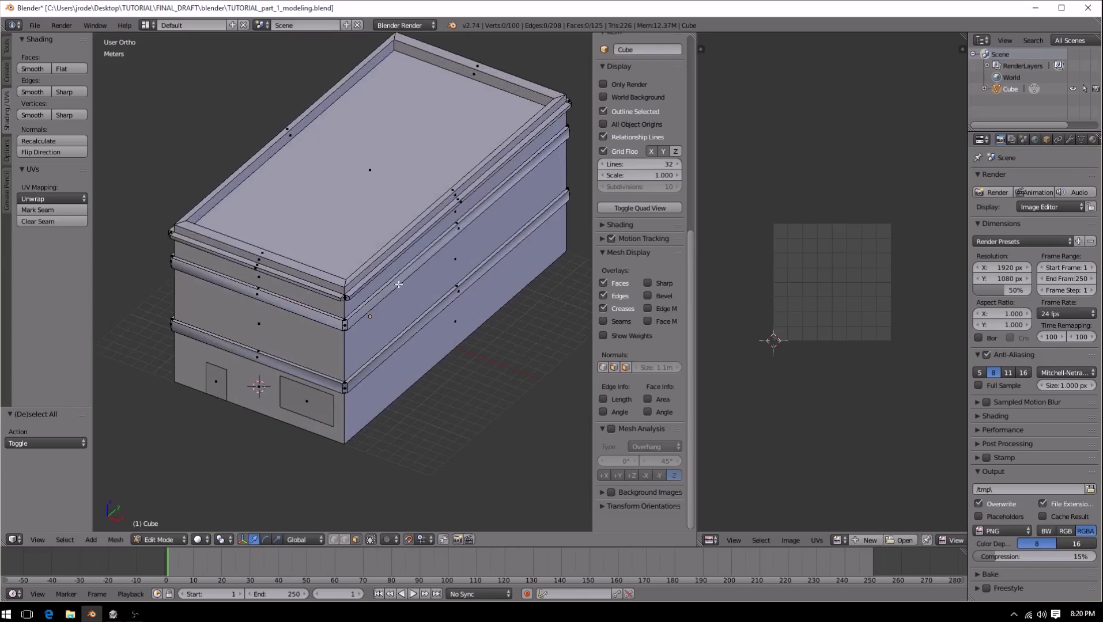
# Step: Select the roof, side wall and trim faces one at a time to check whether they have an image assigned
pyautogui.rightClick(337, 208)
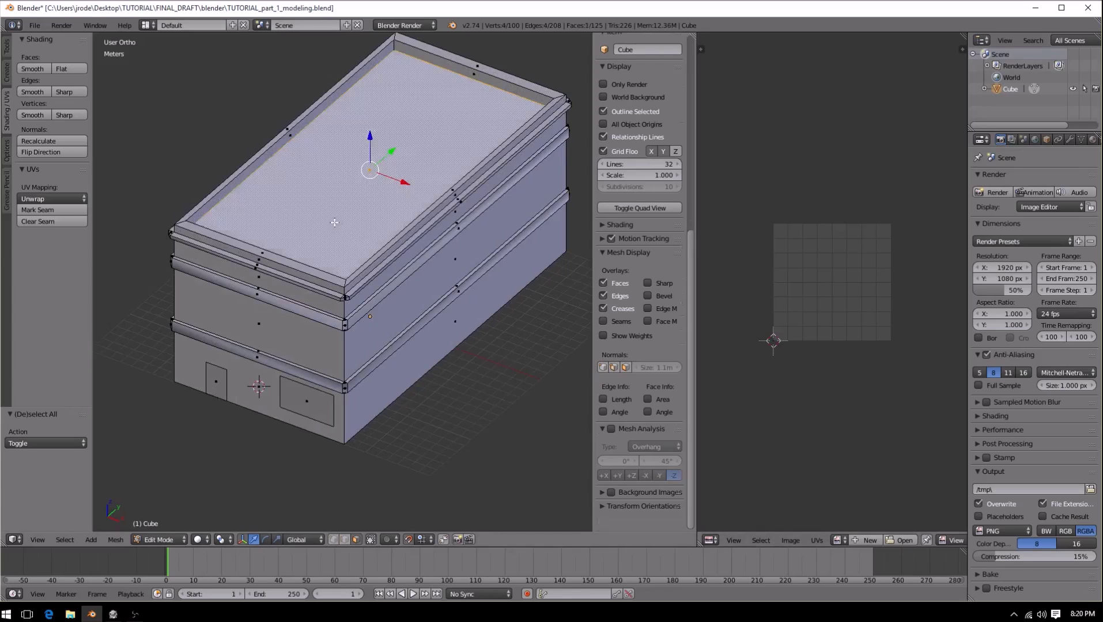
pyautogui.rightClick(390, 325)
pyautogui.rightClick(379, 274)
pyautogui.rightClick(377, 300)
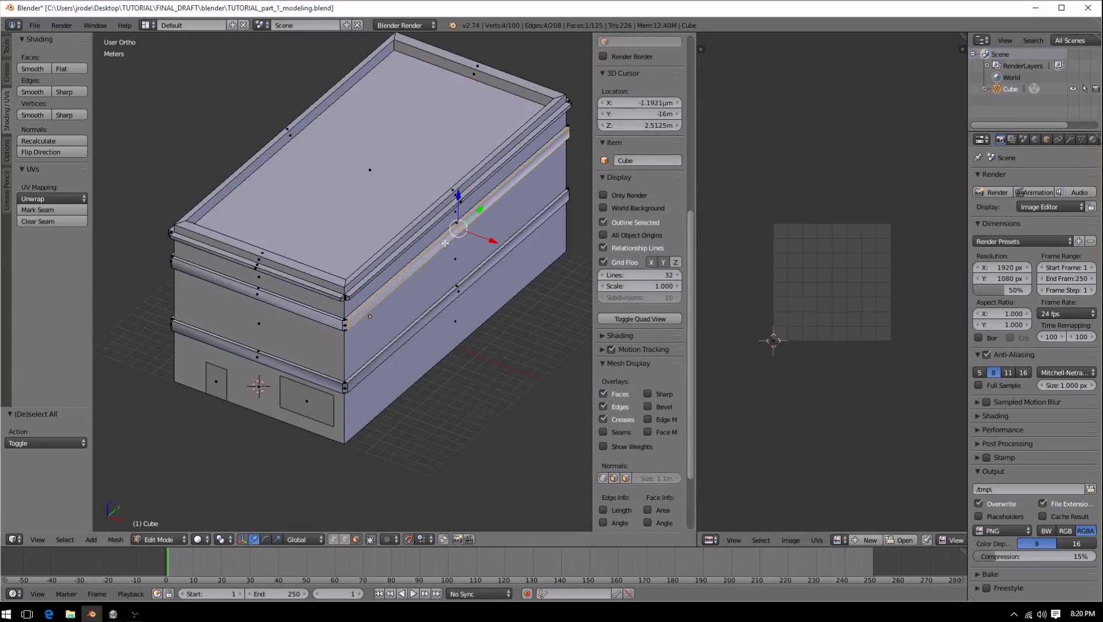
# Step: Select every face of the building and assign the uv_grid_2 image to them
pyautogui.press('a')
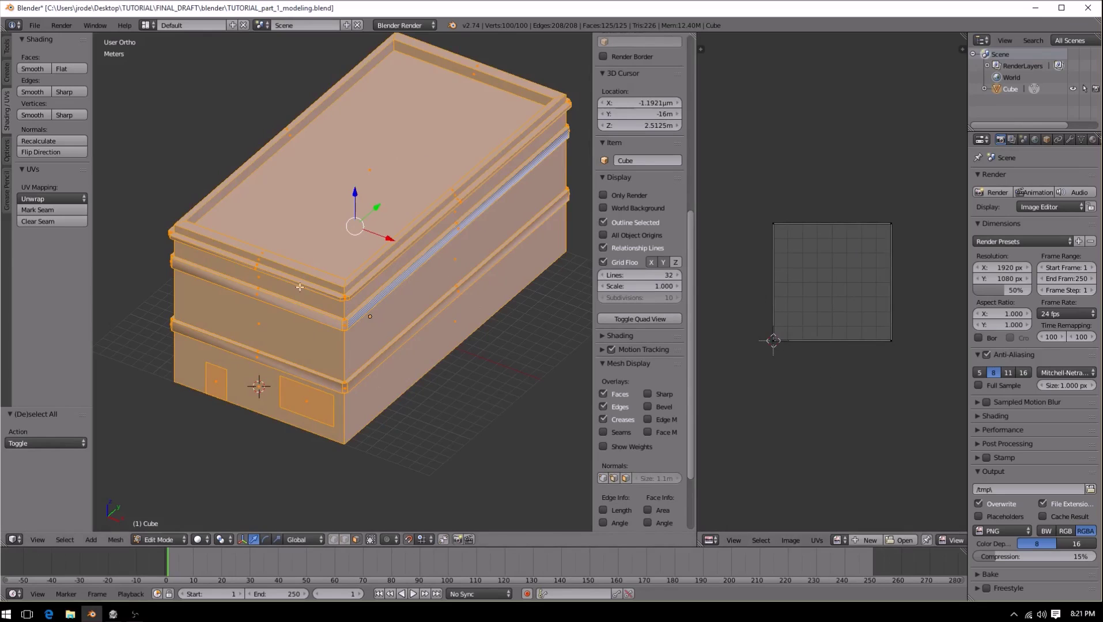
pyautogui.press('a')
pyautogui.press('a')
pyautogui.moveTo(377, 248); pyautogui.dragTo(428, 328, button='middle')
pyautogui.click(839, 541)
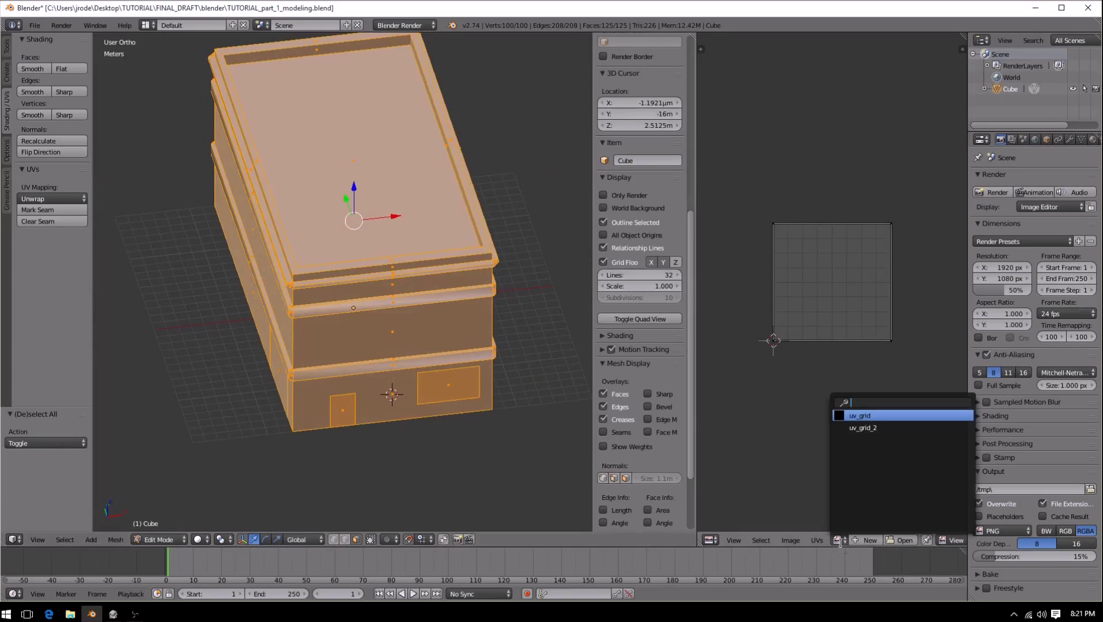
pyautogui.click(856, 429)
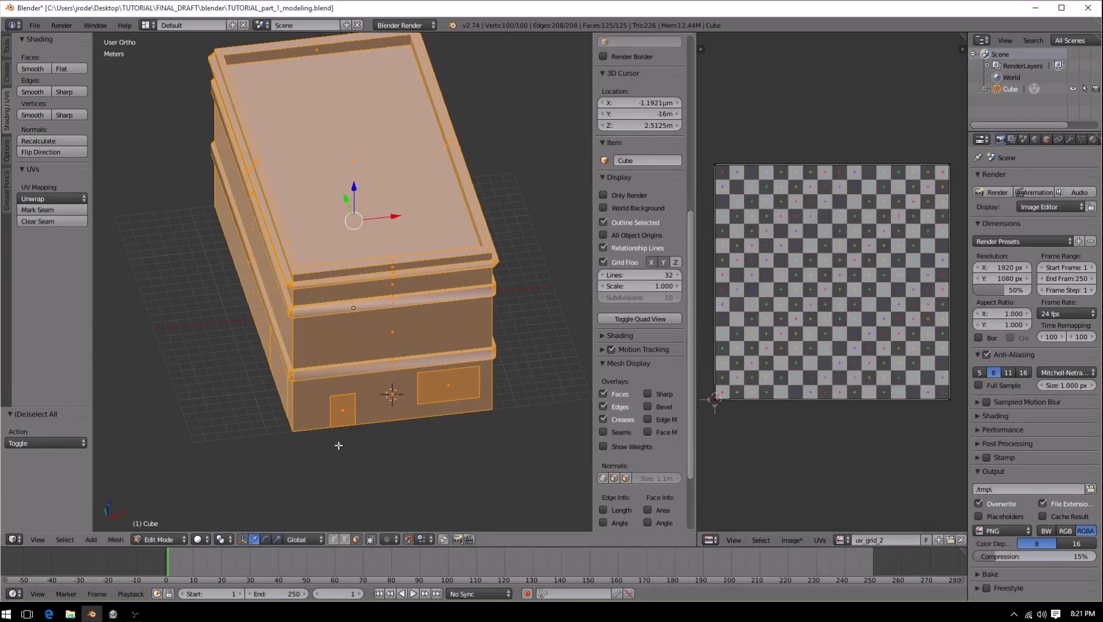
# Step: Select only the window face on the front wall and move its UVs 2.875 along Y, above the grid image
pyautogui.press('a')
pyautogui.rightClick(449, 385)
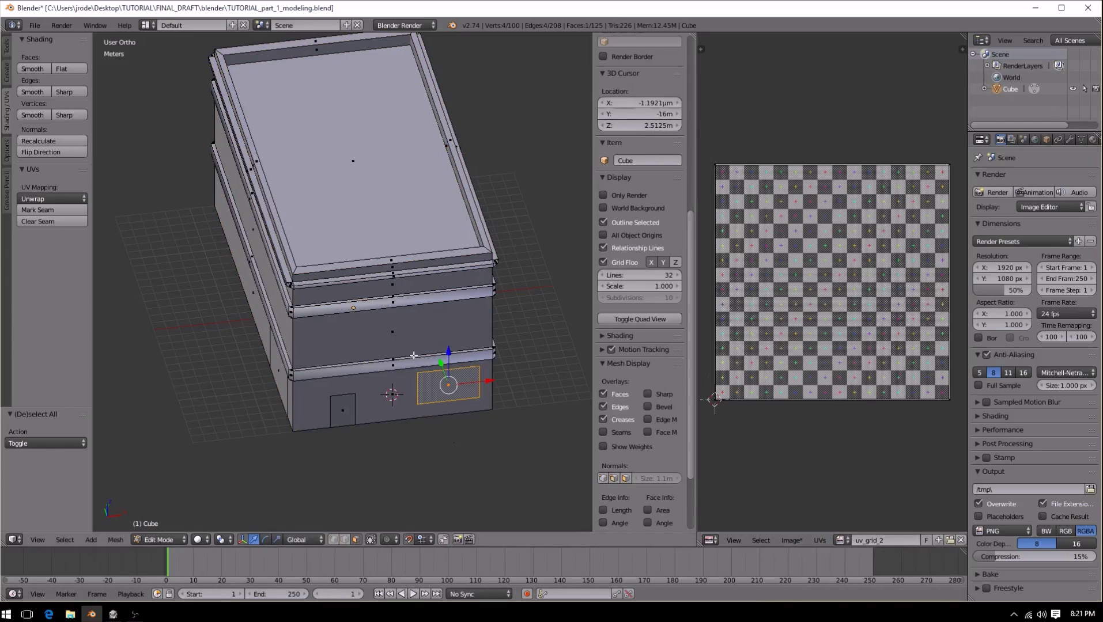
pyautogui.moveTo(497, 352); pyautogui.dragTo(445, 317, button='middle')
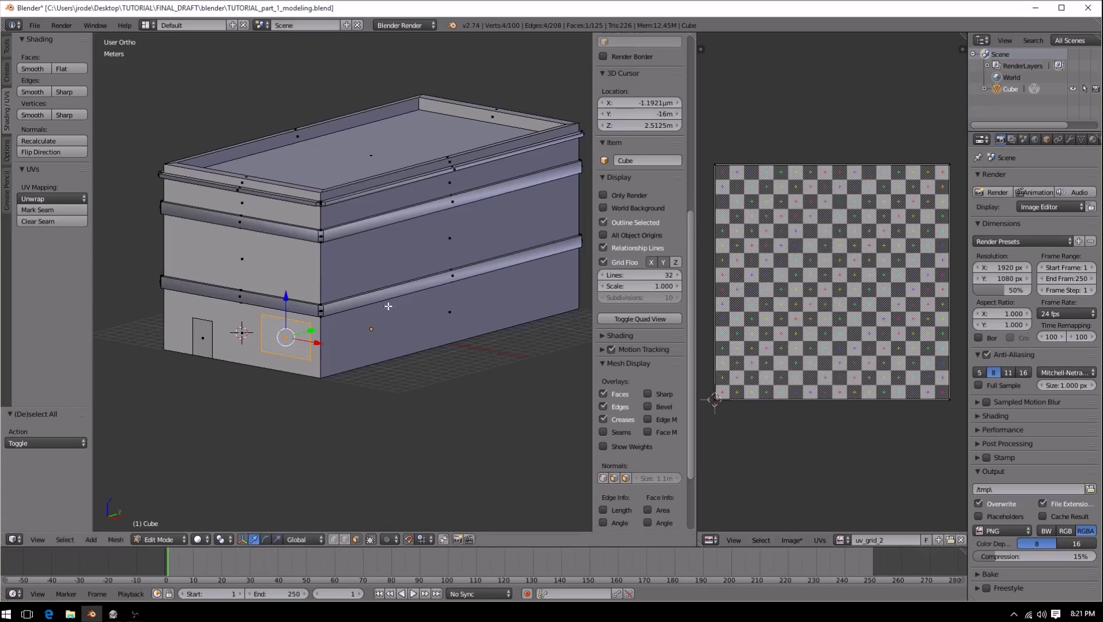
pyautogui.moveTo(284, 284); pyautogui.dragTo(342, 277, button='middle')
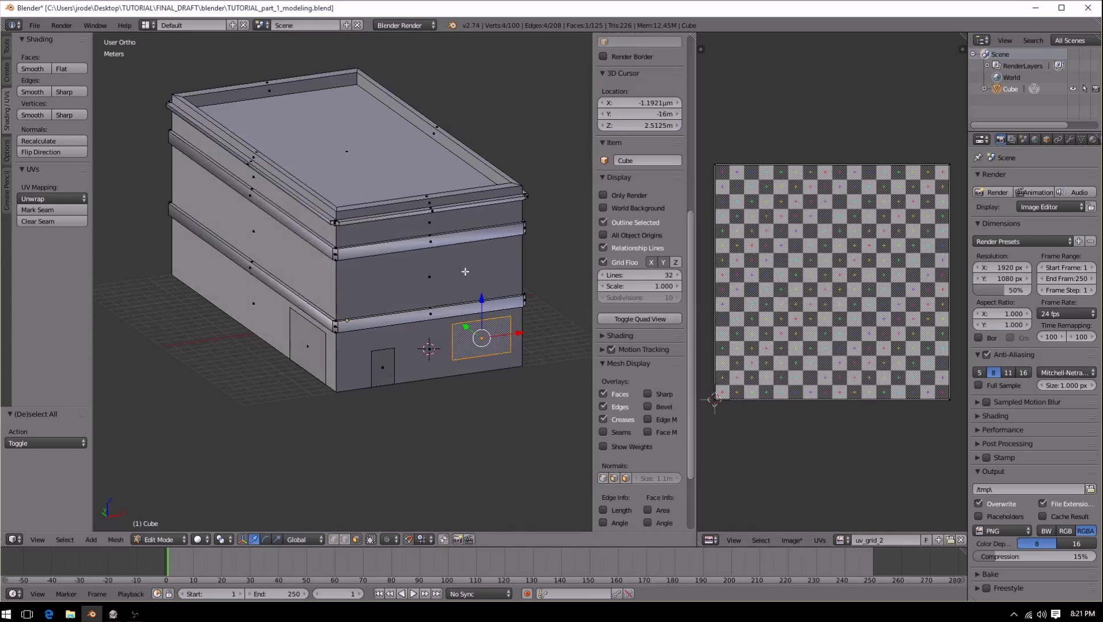
pyautogui.scroll(2, 461, 365)
pyautogui.scroll(-2, 462, 366)
pyautogui.scroll(-3, 748, 411)
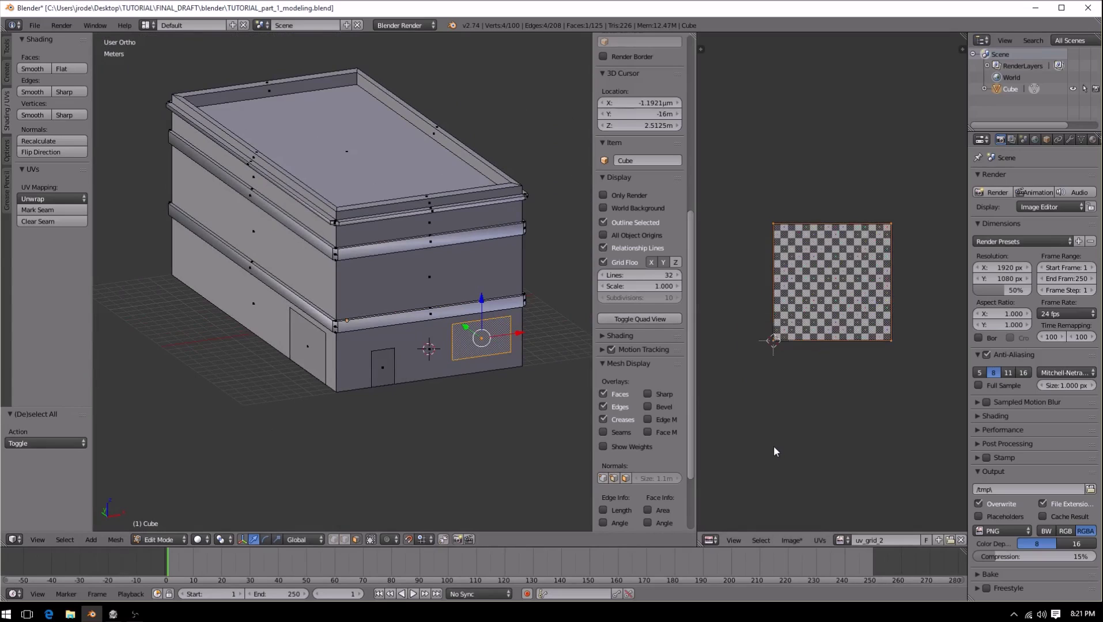
pyautogui.press('g')
pyautogui.press('y')
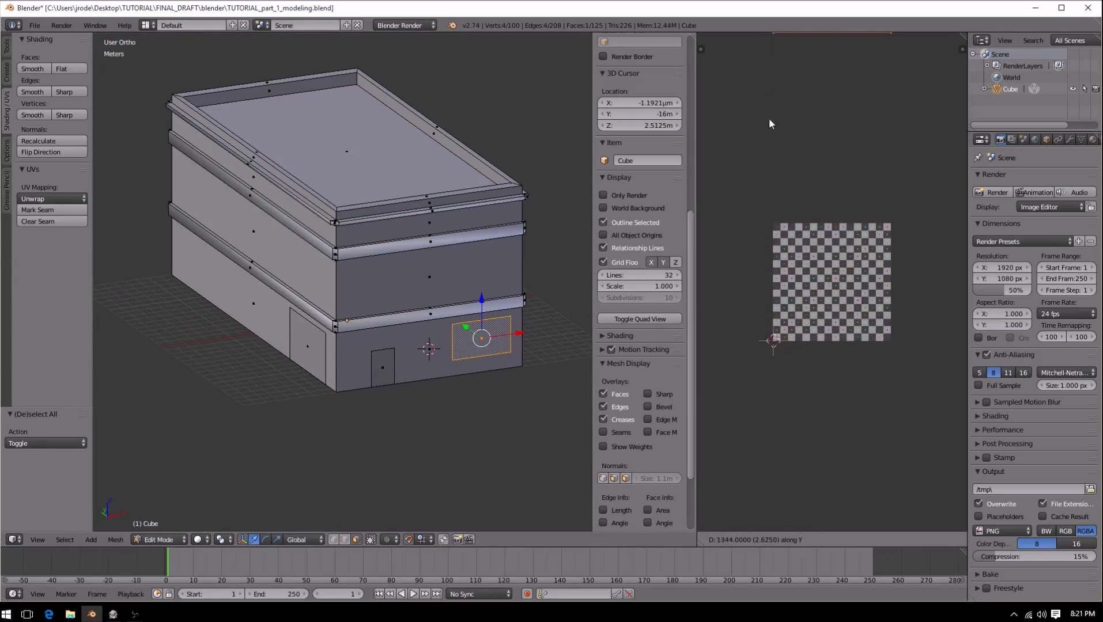
pyautogui.click(770, 104)
# Step: Select the building's roof face and subdivide it with one cut
pyautogui.scroll(-3, 478, 346)
pyautogui.moveTo(479, 346); pyautogui.dragTo(418, 356, button='middle')
pyautogui.scroll(3, 351, 354)
pyautogui.moveTo(351, 347); pyautogui.dragTo(409, 395, button='middle')
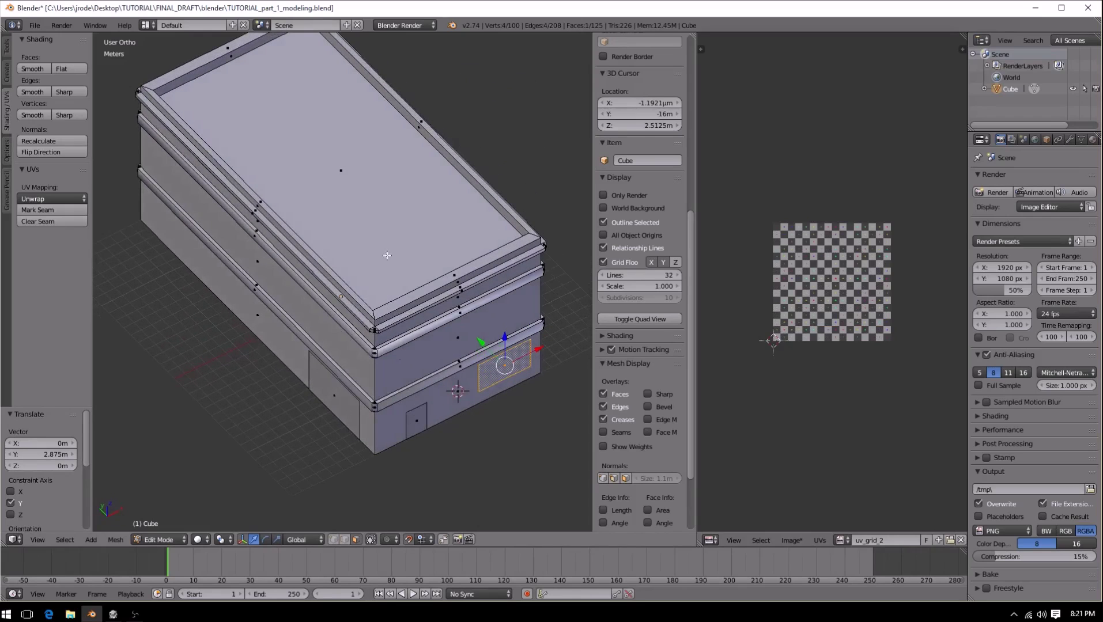
pyautogui.rightClick(338, 213)
pyautogui.press('shift+KP_7')
pyautogui.moveTo(344, 192); pyautogui.dragTo(310, 254, button='middle')
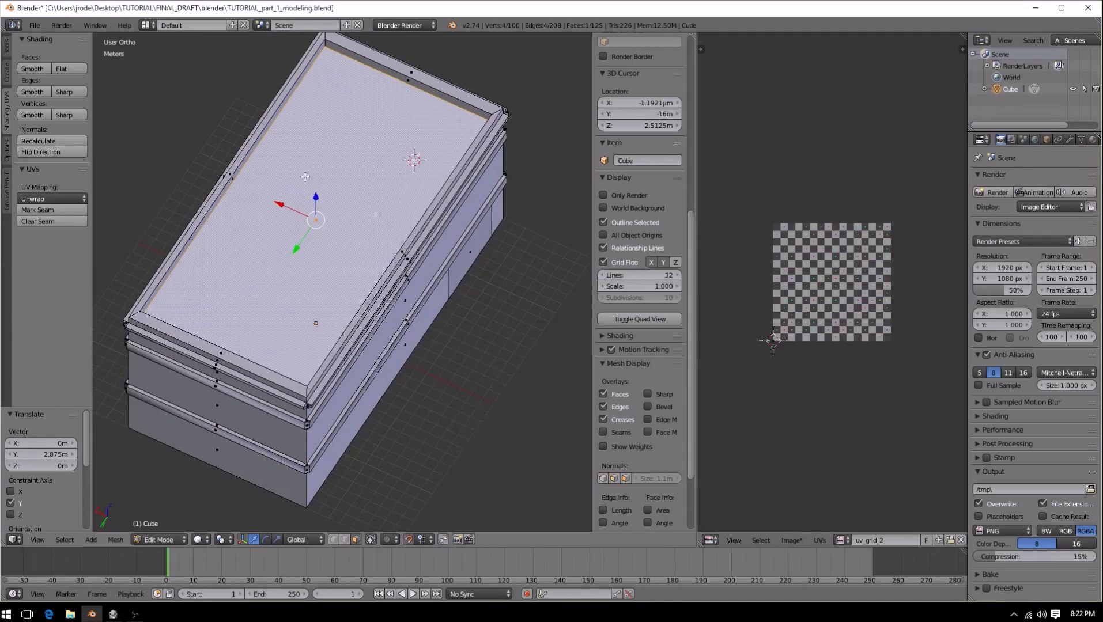
pyautogui.moveTo(305, 177)
pyautogui.mouseDown(button='middle')
pyautogui.moveTo(322, 219)
pyautogui.moveTo(311, 180)
pyautogui.mouseUp(button='middle')
pyautogui.click(9, 51)
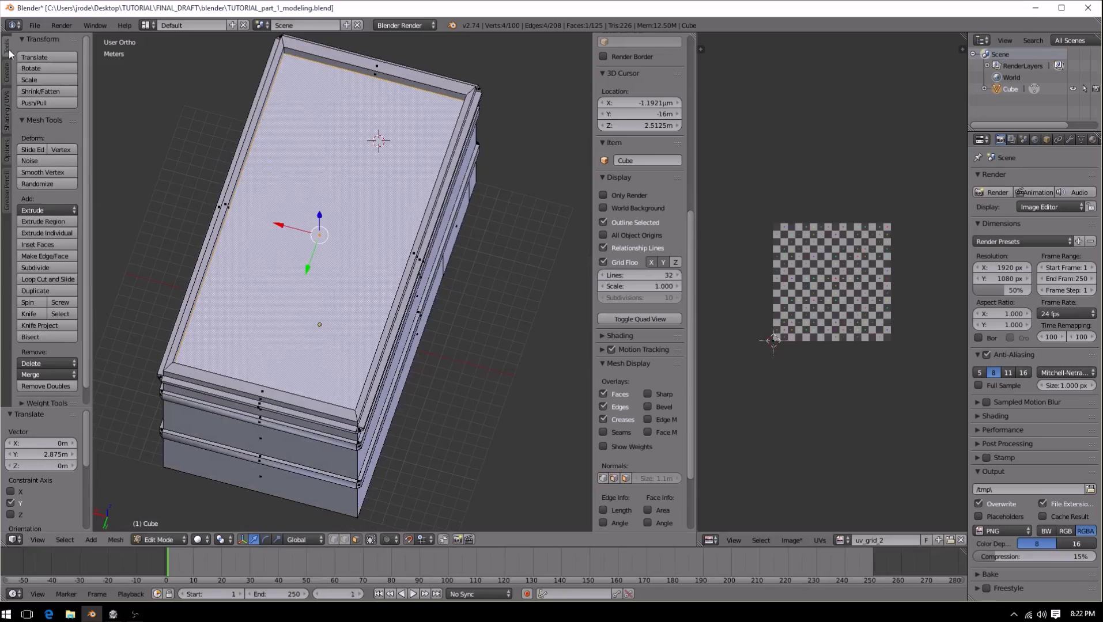
pyautogui.click(47, 268)
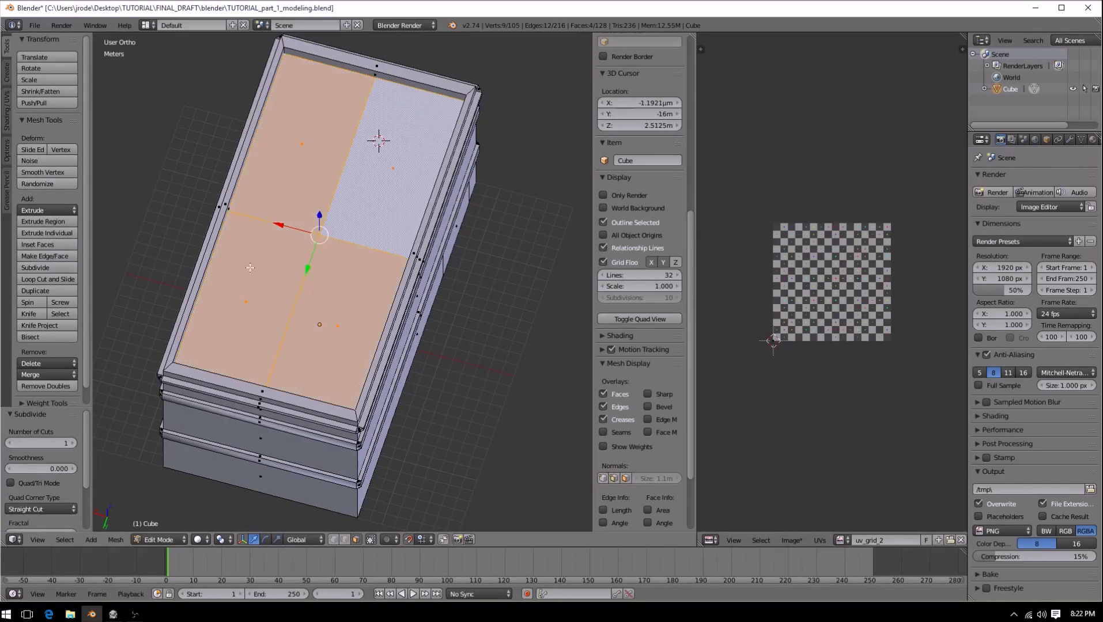
# Step: Select a single quarter of the subdivided roof to check its UVs, then deselect it
pyautogui.press('a')
pyautogui.rightClick(334, 303)
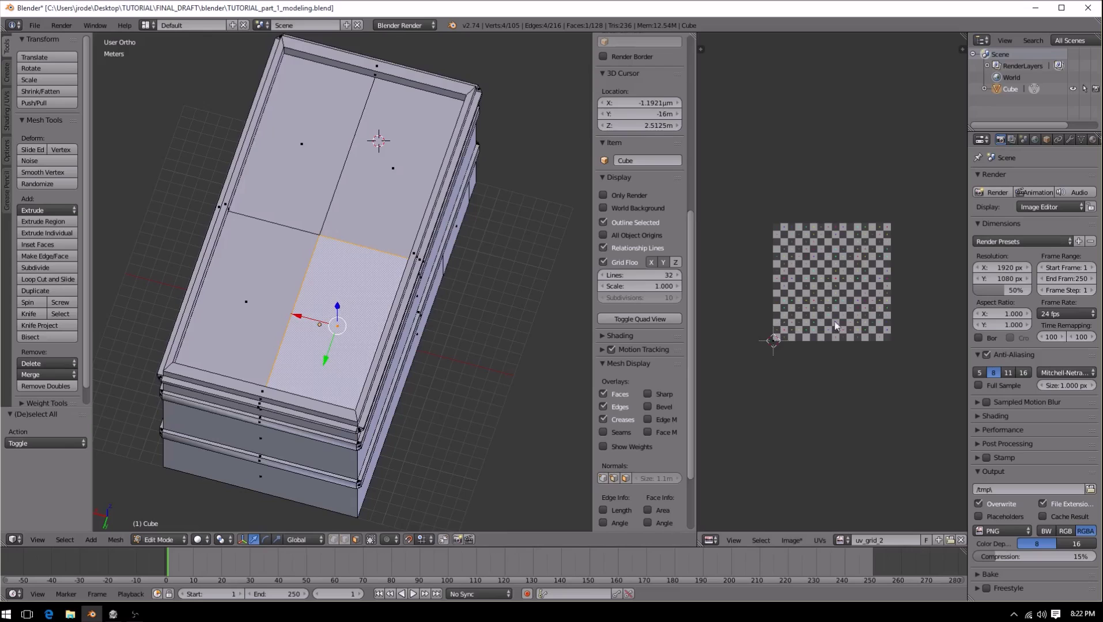
pyautogui.scroll(-5, 640, 231)
pyautogui.press('a')
# Step: Examine the upper trim band and its corners from several sides of the building
pyautogui.moveTo(368, 144); pyautogui.dragTo(400, 248, button='middle')
pyautogui.scroll(4, 396, 268)
pyautogui.scroll(-5, 437, 244)
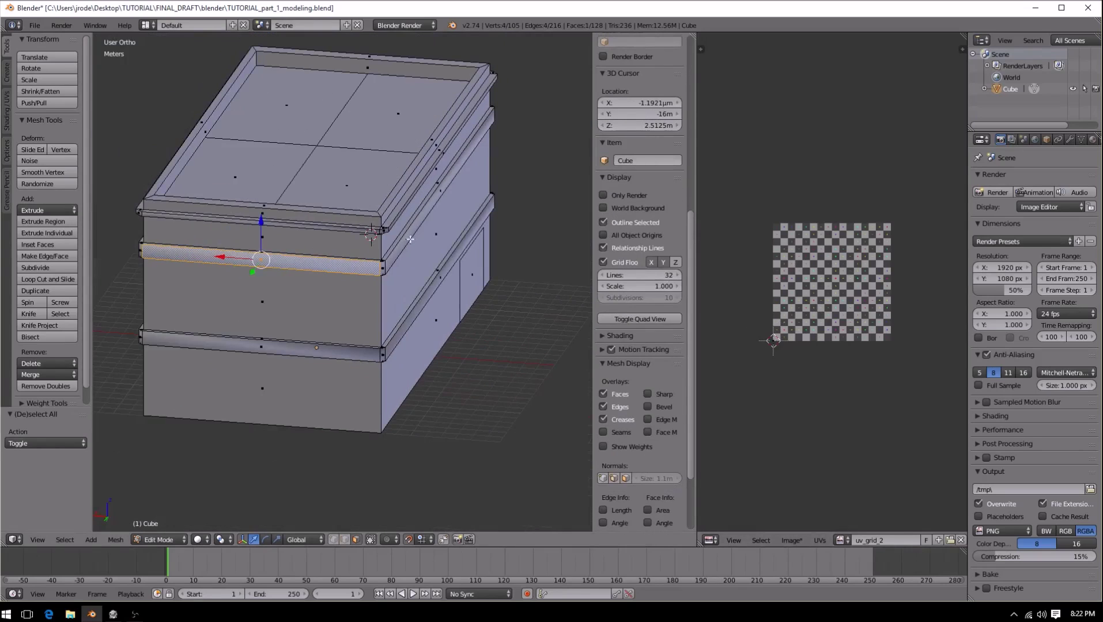
pyautogui.scroll(4, 509, 263)
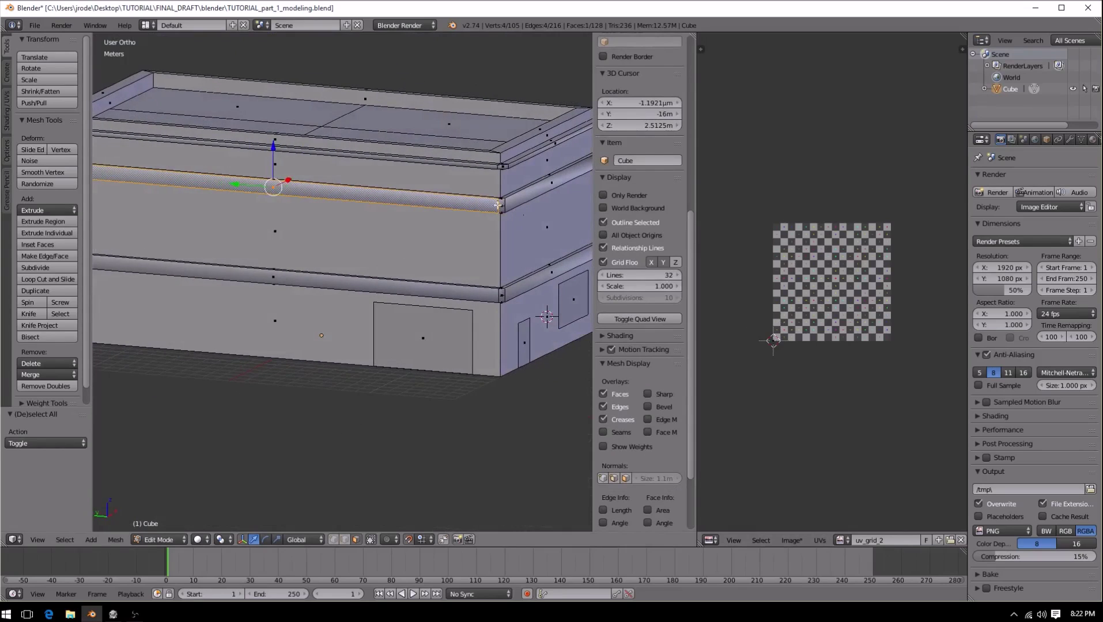
pyautogui.scroll(-3, 473, 202)
pyautogui.scroll(4, 464, 278)
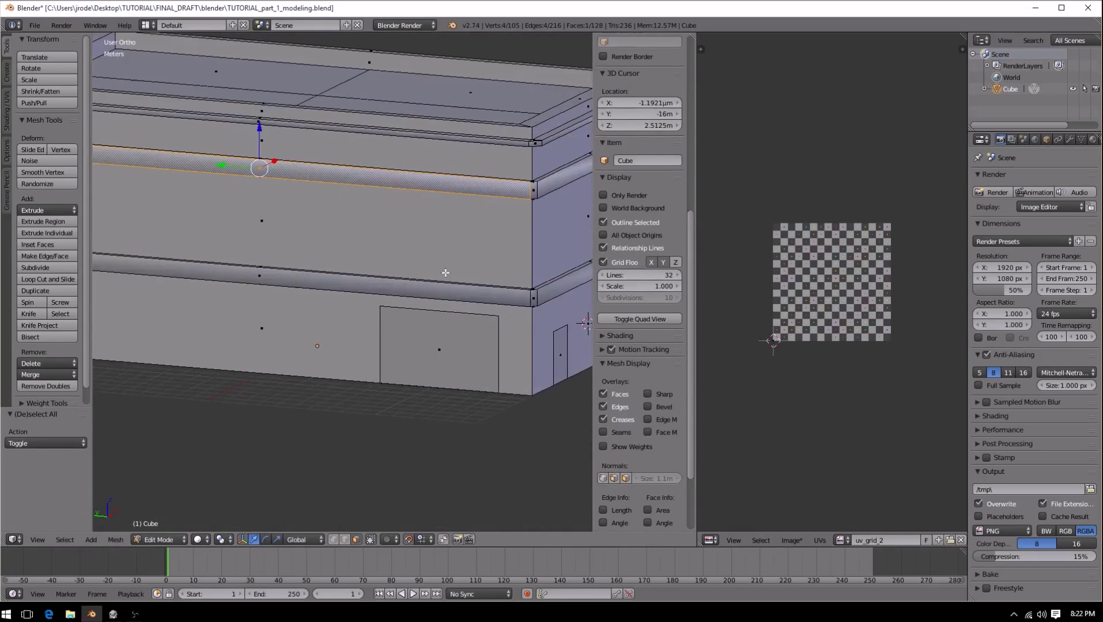
pyautogui.moveTo(463, 278); pyautogui.dragTo(415, 227, button='middle')
pyautogui.scroll(2, 415, 228)
pyautogui.scroll(2, 394, 324)
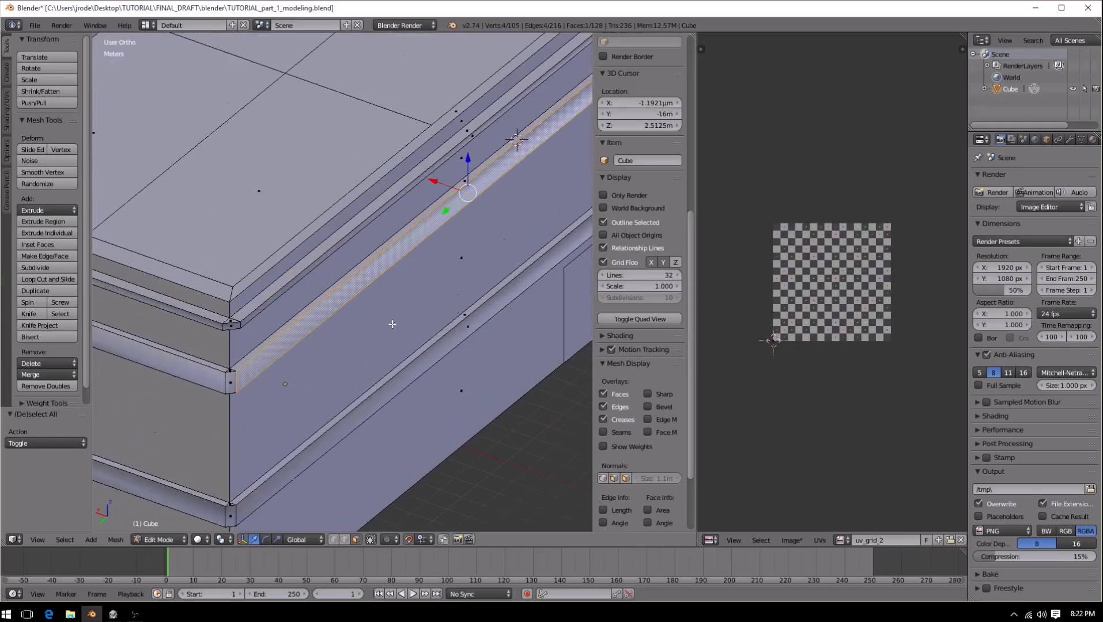
pyautogui.scroll(-3, 385, 327)
pyautogui.moveTo(417, 301)
pyautogui.mouseDown(button='middle')
pyautogui.moveTo(506, 266)
pyautogui.moveTo(400, 294)
pyautogui.mouseUp(button='middle')
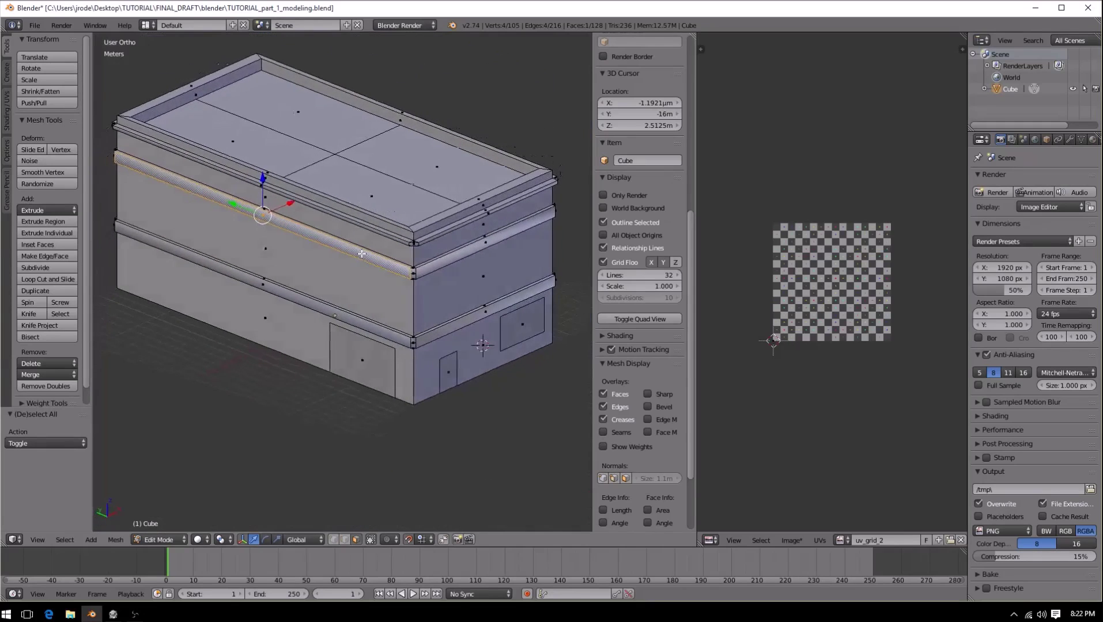
# Step: Deselect the trim face and examine the trim bands, their corners and the roof edge around the long walls
pyautogui.scroll(4, 399, 294)
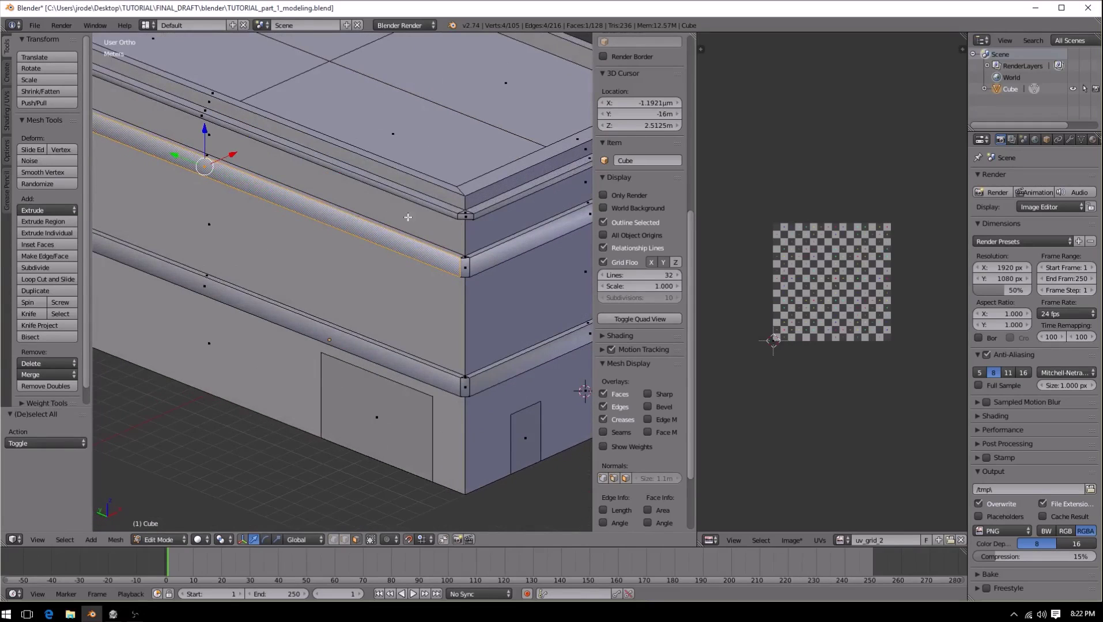
pyautogui.press('a')
pyautogui.moveTo(465, 264); pyautogui.dragTo(310, 252, button='middle')
pyautogui.scroll(-4, 298, 246)
pyautogui.scroll(4, 310, 251)
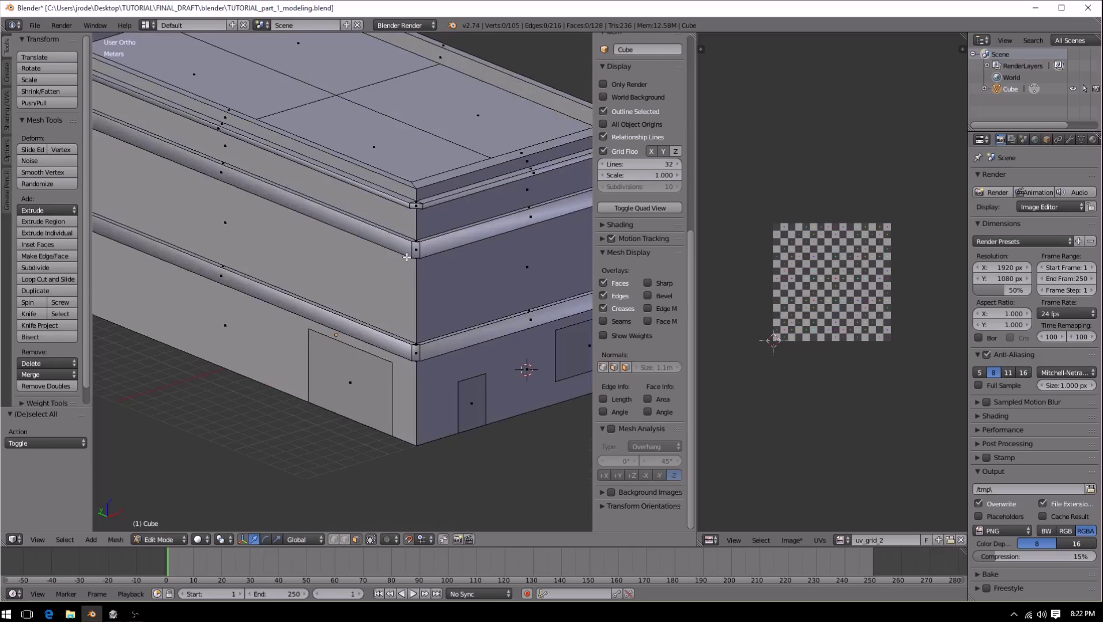
pyautogui.moveTo(165, 181); pyautogui.dragTo(375, 190, button='middle')
pyautogui.scroll(2, 417, 194)
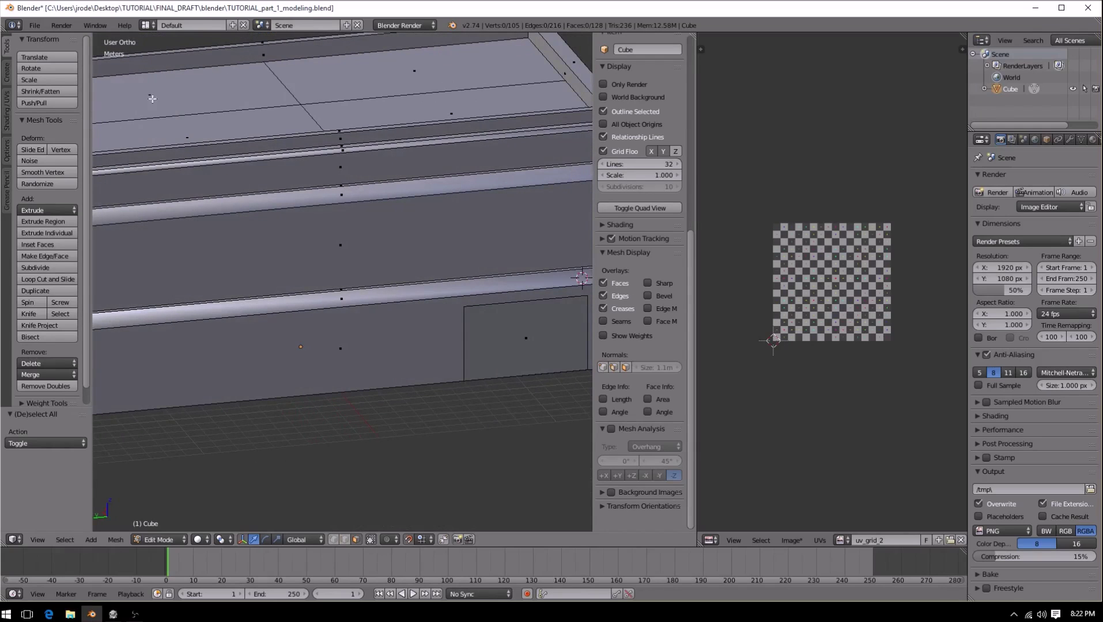
pyautogui.scroll(-4, 336, 248)
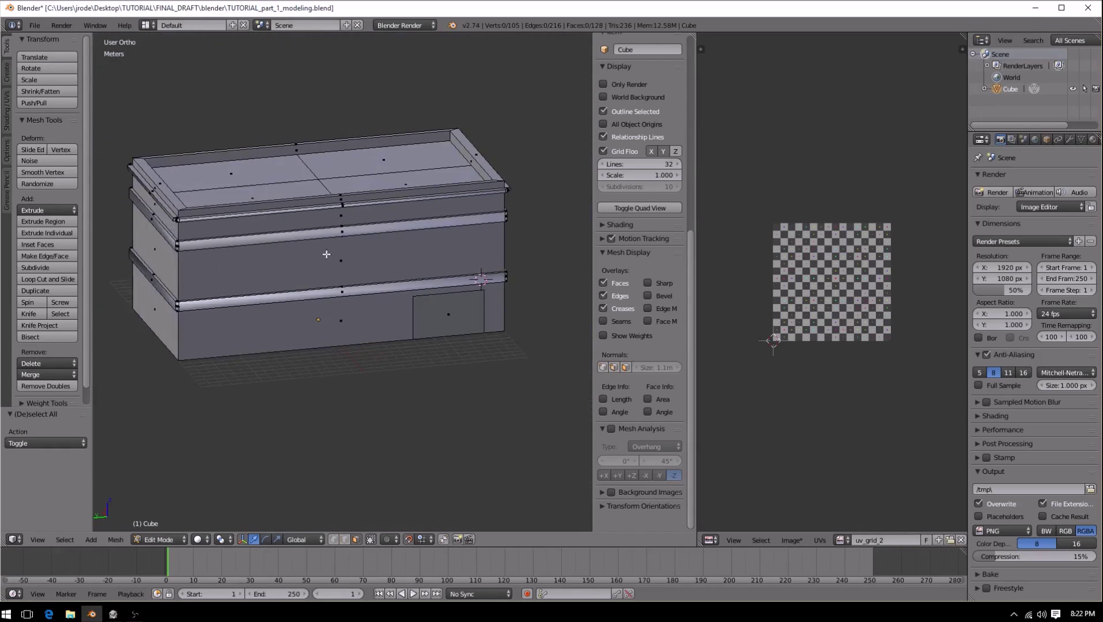
pyautogui.moveTo(227, 245); pyautogui.dragTo(257, 244, button='middle')
pyautogui.scroll(2, 241, 251)
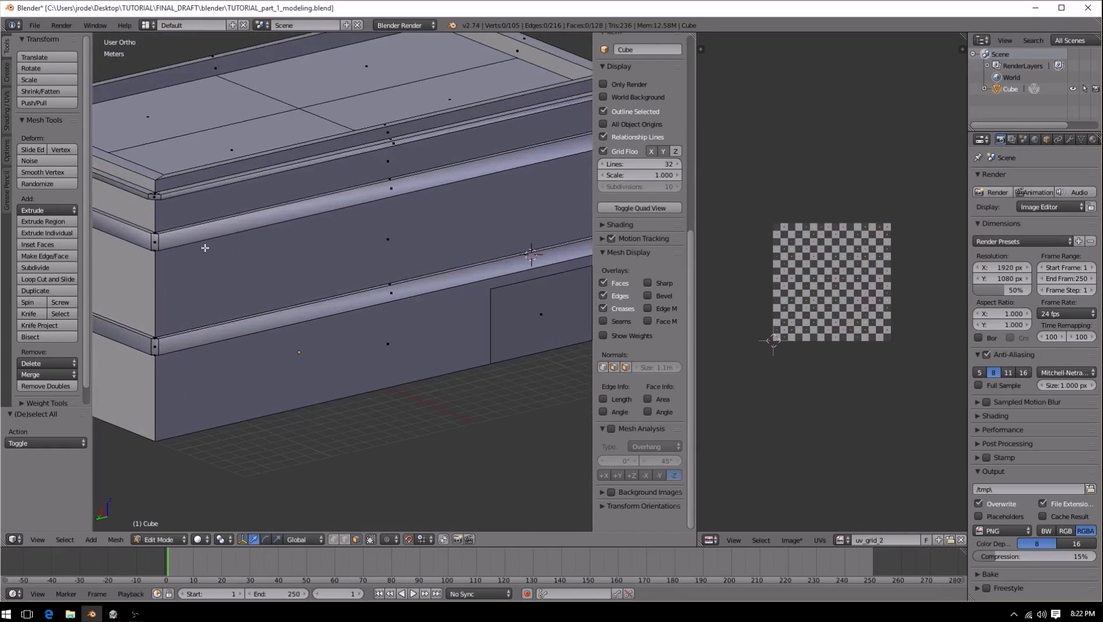
pyautogui.scroll(3, 236, 256)
pyautogui.moveTo(395, 305); pyautogui.dragTo(209, 318, button='middle')
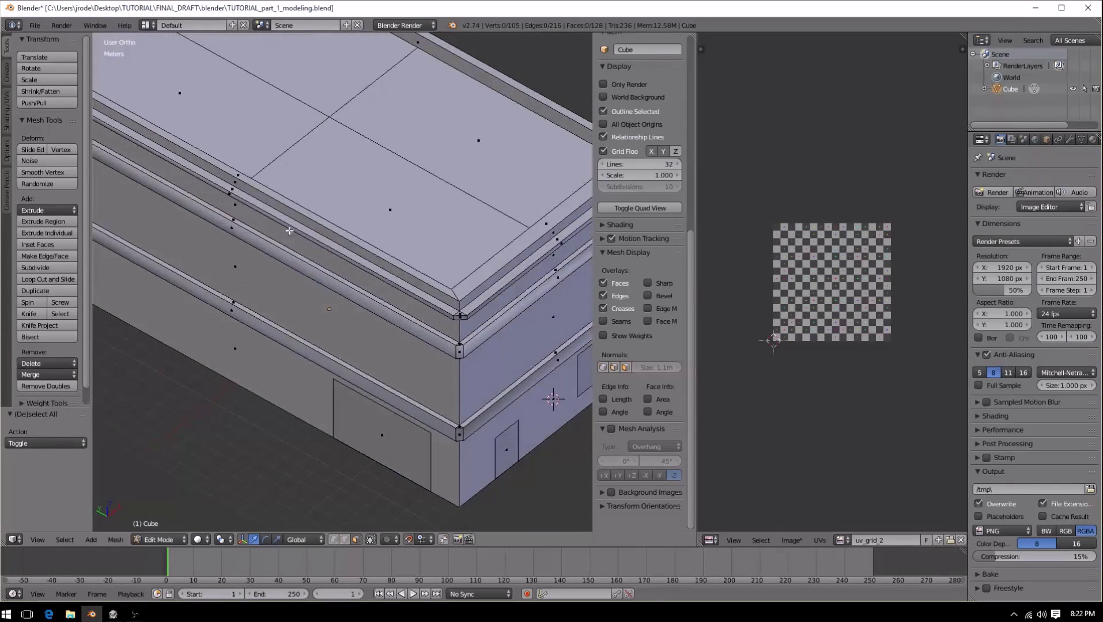
pyautogui.scroll(-5, 306, 230)
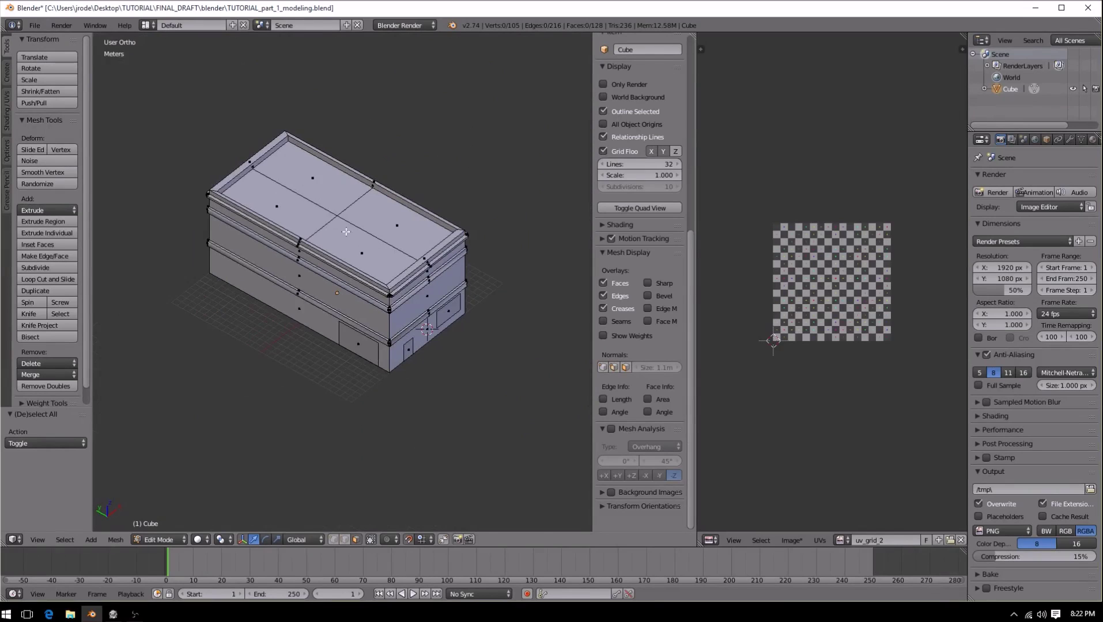
pyautogui.scroll(3, 407, 214)
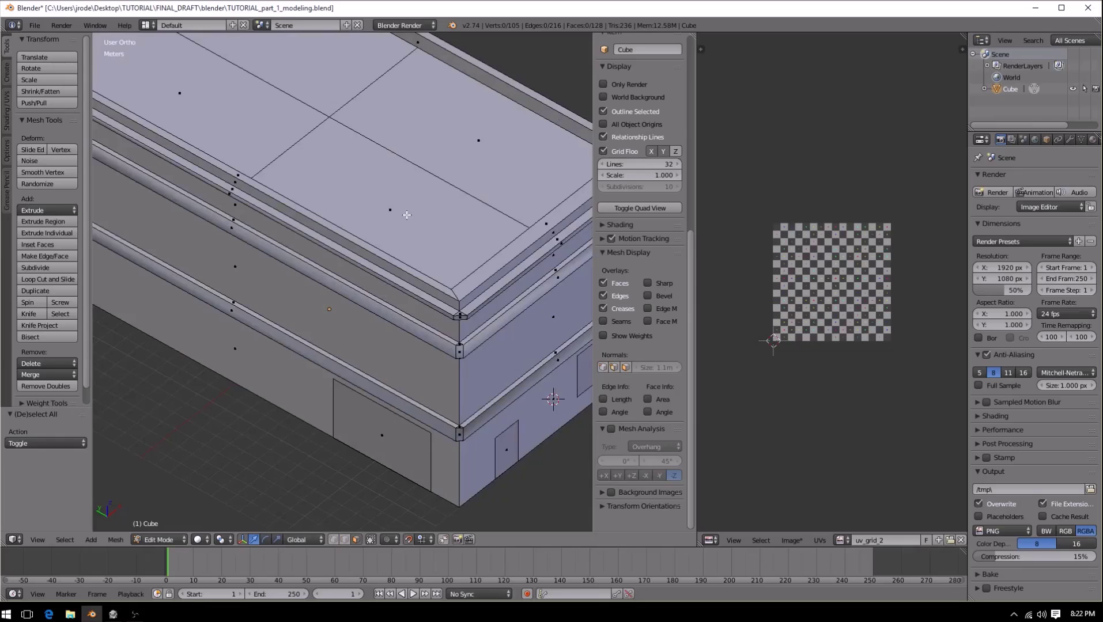
pyautogui.scroll(-3, 413, 212)
# Step: Select all four quarters of the subdivided roof and project their UVs from the top orthographic view
pyautogui.moveTo(413, 211); pyautogui.dragTo(348, 279, button='middle')
pyautogui.press('KP_7')
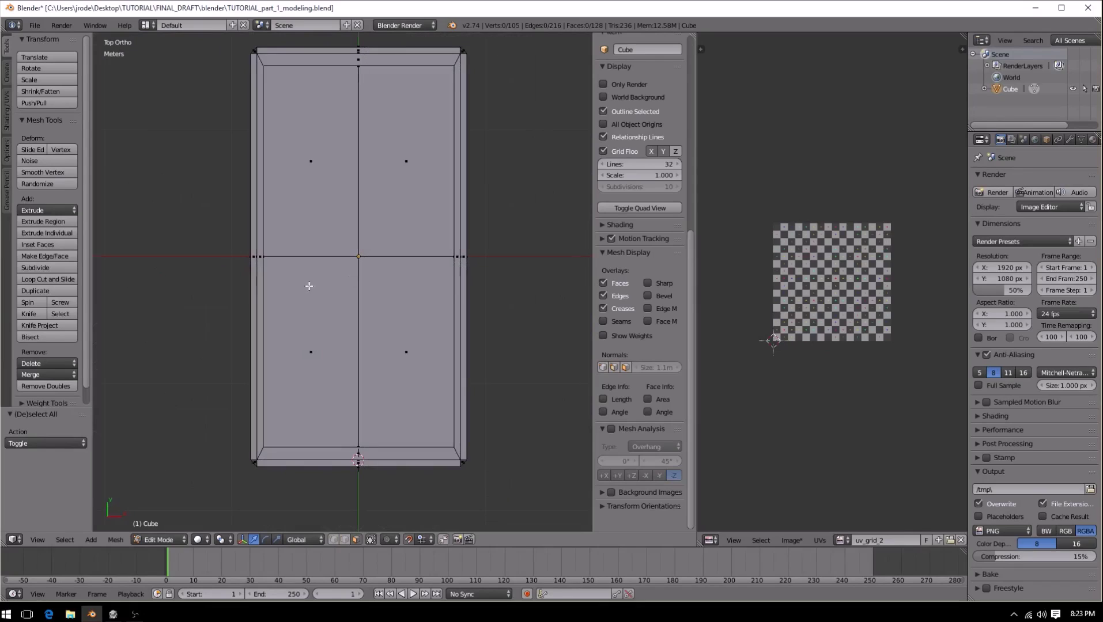
pyautogui.rightClick(317, 319)
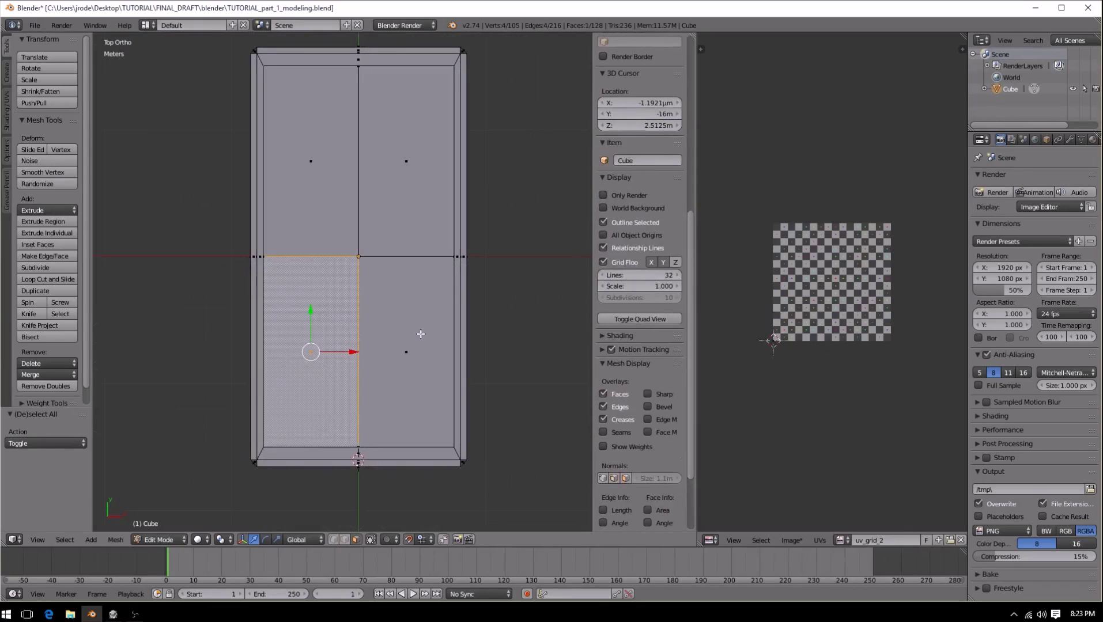
pyautogui.keyDown('shift'); pyautogui.rightClick(419, 335); pyautogui.keyUp('shift')
pyautogui.keyDown('shift'); pyautogui.rightClick(420, 222); pyautogui.keyUp('shift')
pyautogui.keyDown('shift'); pyautogui.rightClick(326, 199); pyautogui.keyUp('shift')
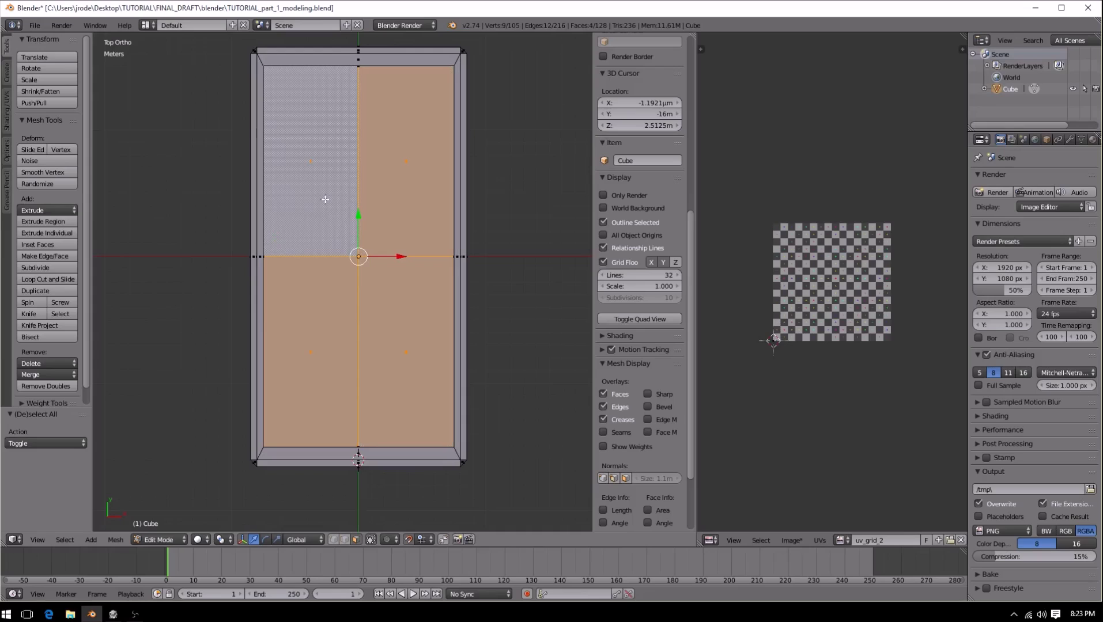
pyautogui.press('u')
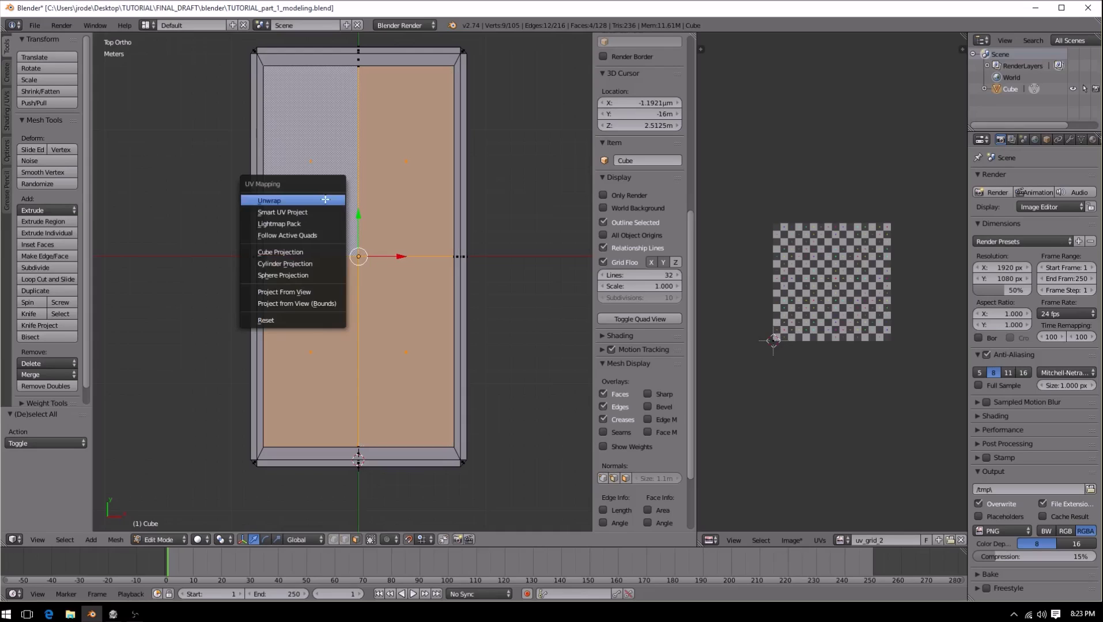
pyautogui.press('u')
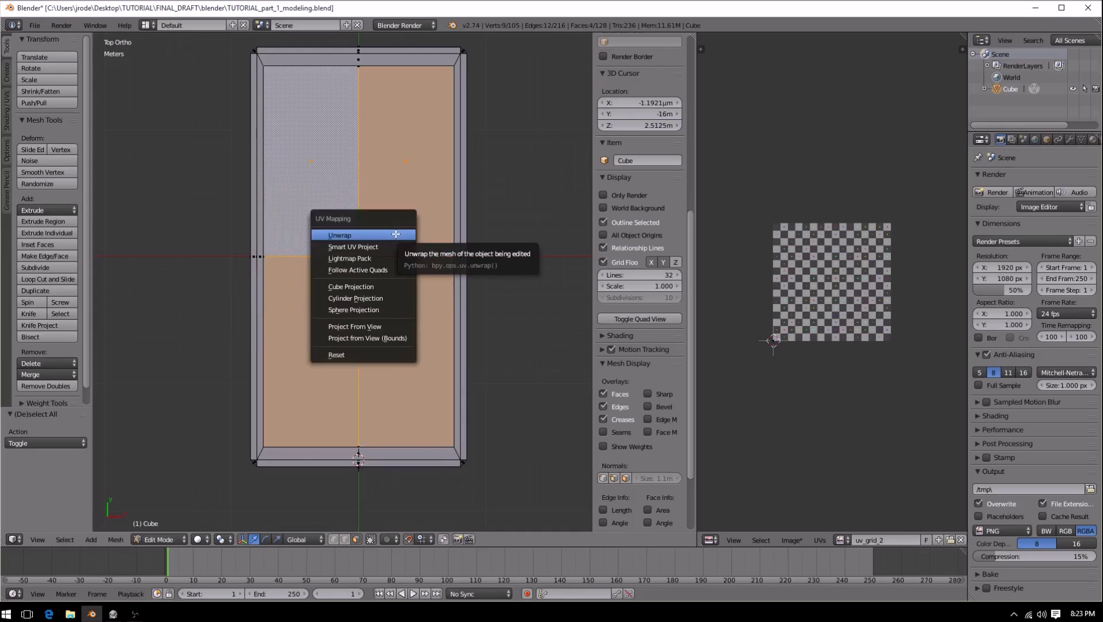
pyautogui.click(383, 326)
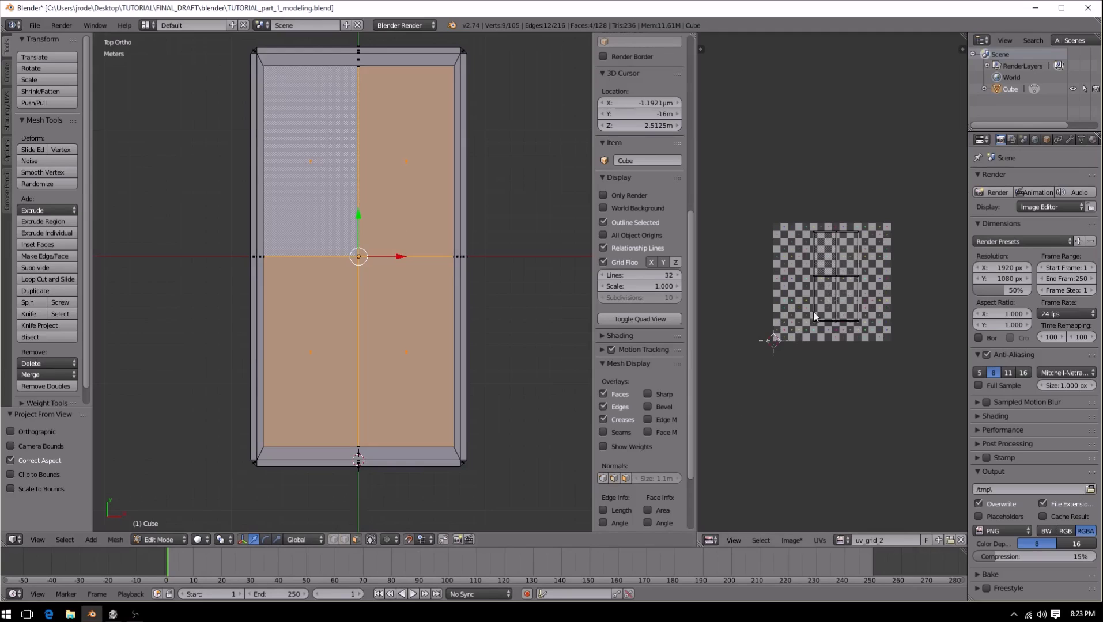
# Step: Move the roof's UVs 1.625 and another 0.625 along Y, above the grid image, and hide the roof faces in the mesh
pyautogui.press('a')
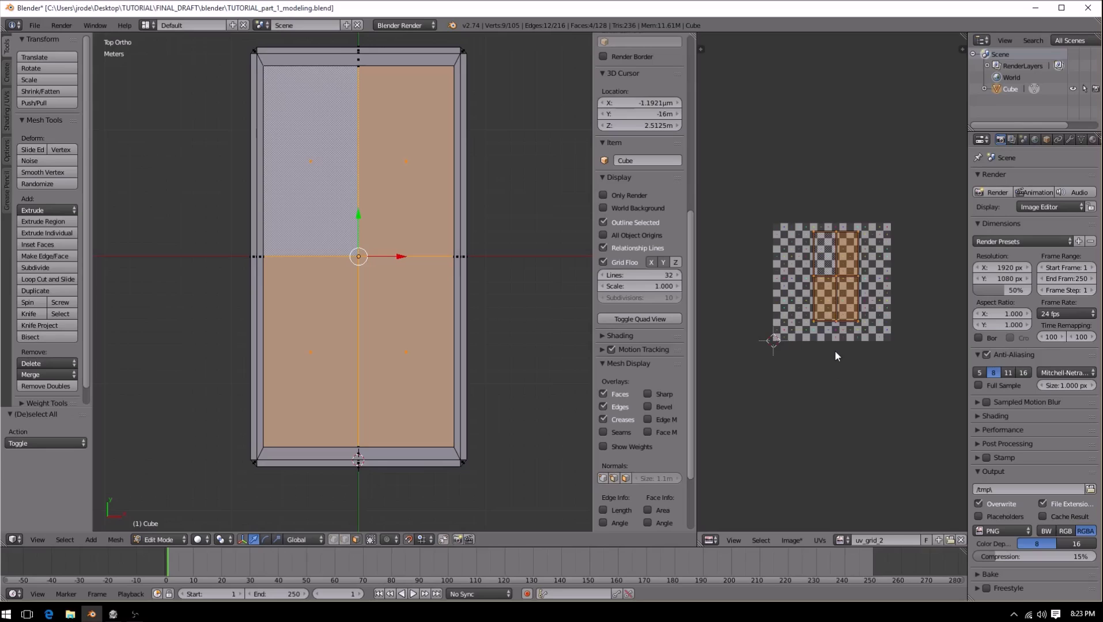
pyautogui.press('g')
pyautogui.press('y')
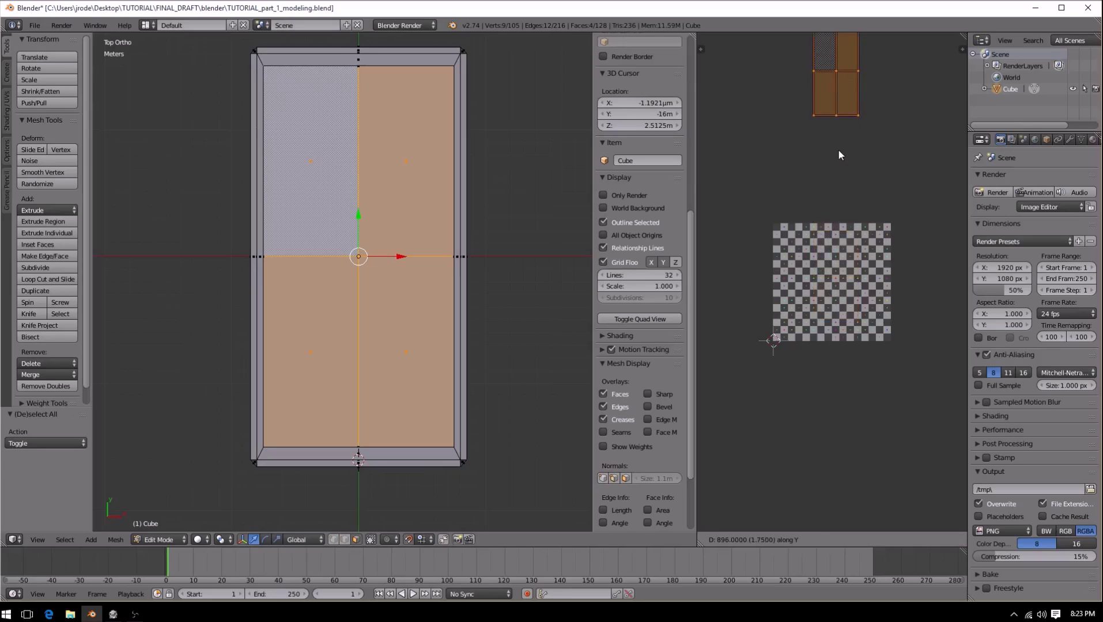
pyautogui.click(836, 185)
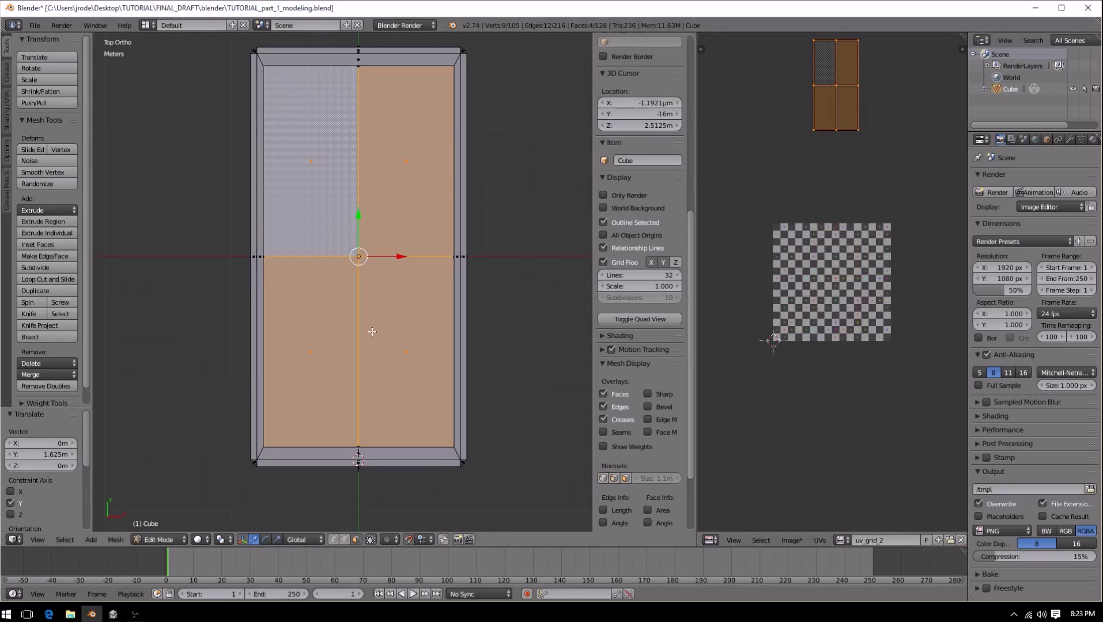
pyautogui.press('g')
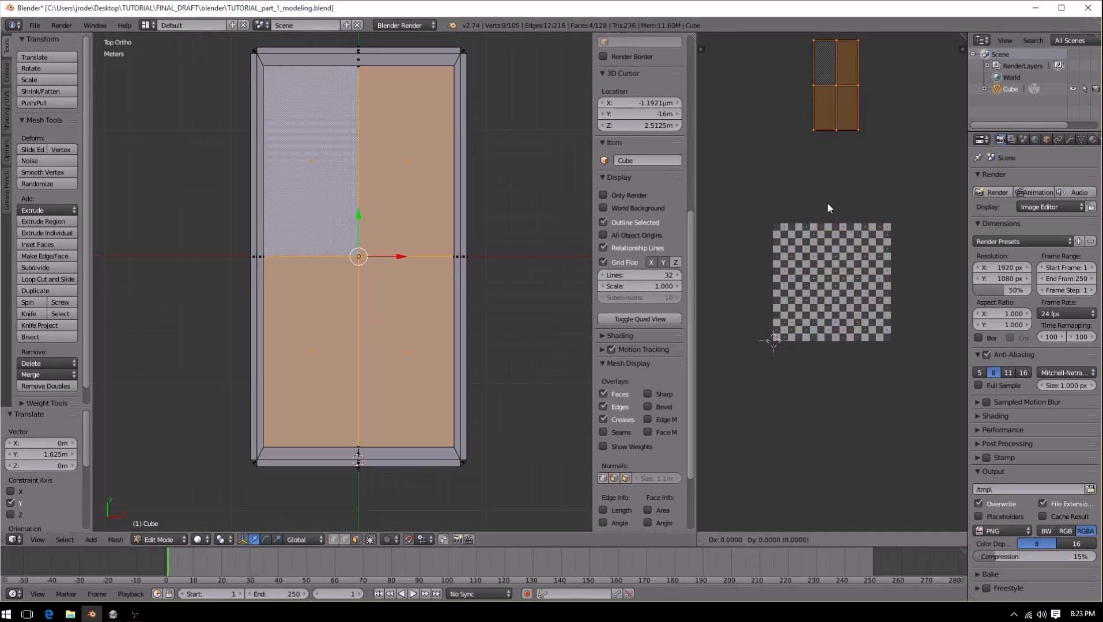
pyautogui.press('y')
pyautogui.click(830, 131)
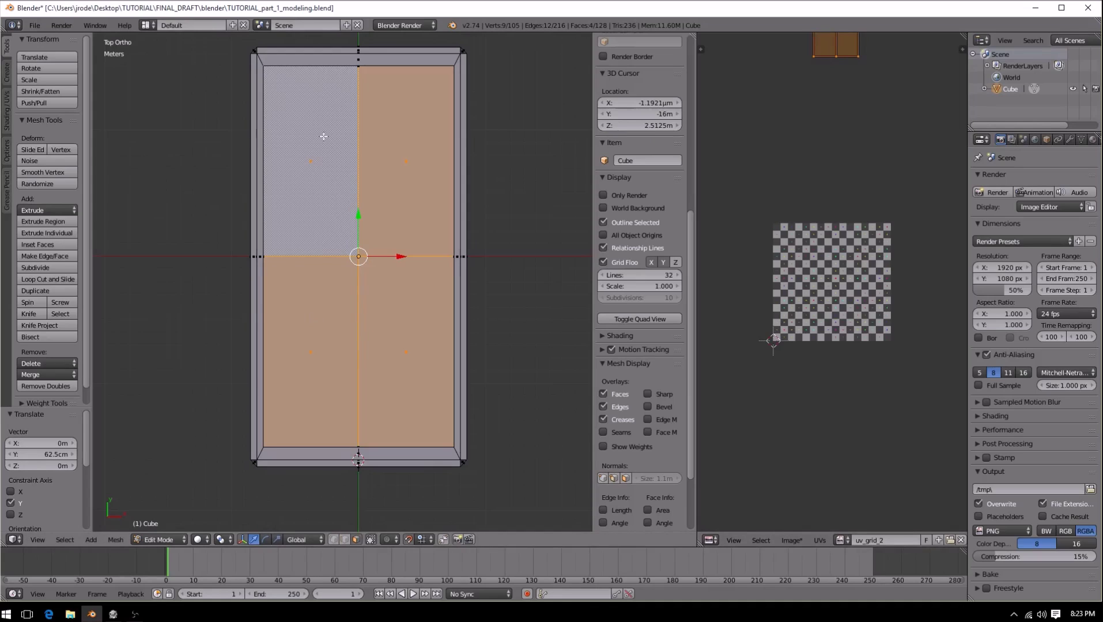
pyautogui.press('h')
# Step: Delete the large face on the underside of the building
pyautogui.moveTo(342, 398); pyautogui.dragTo(391, 224, button='middle')
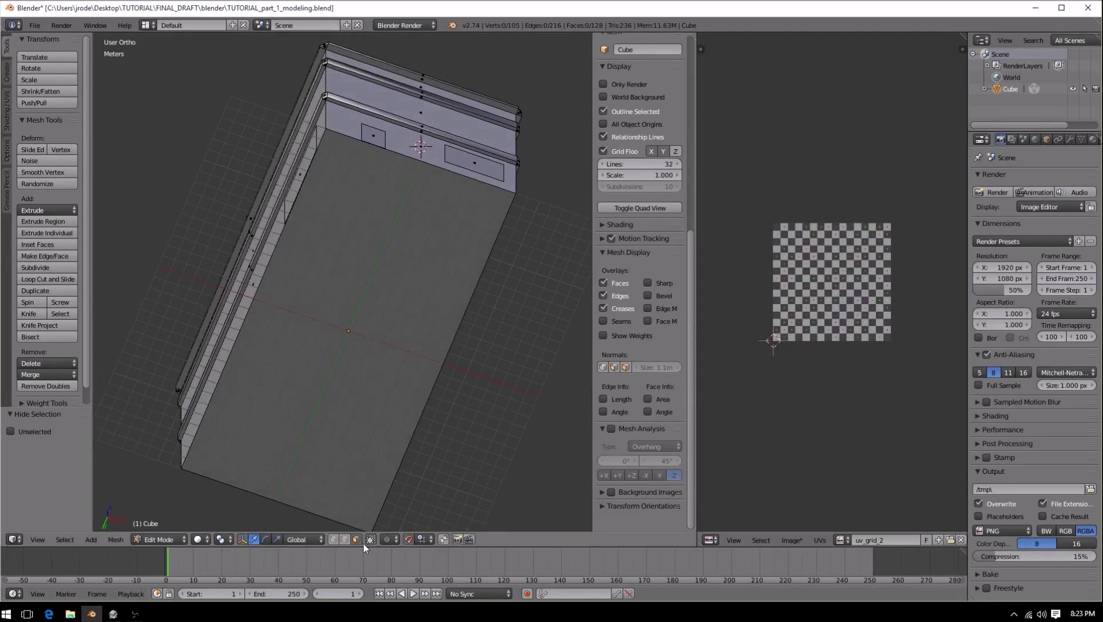
pyautogui.rightClick(386, 309)
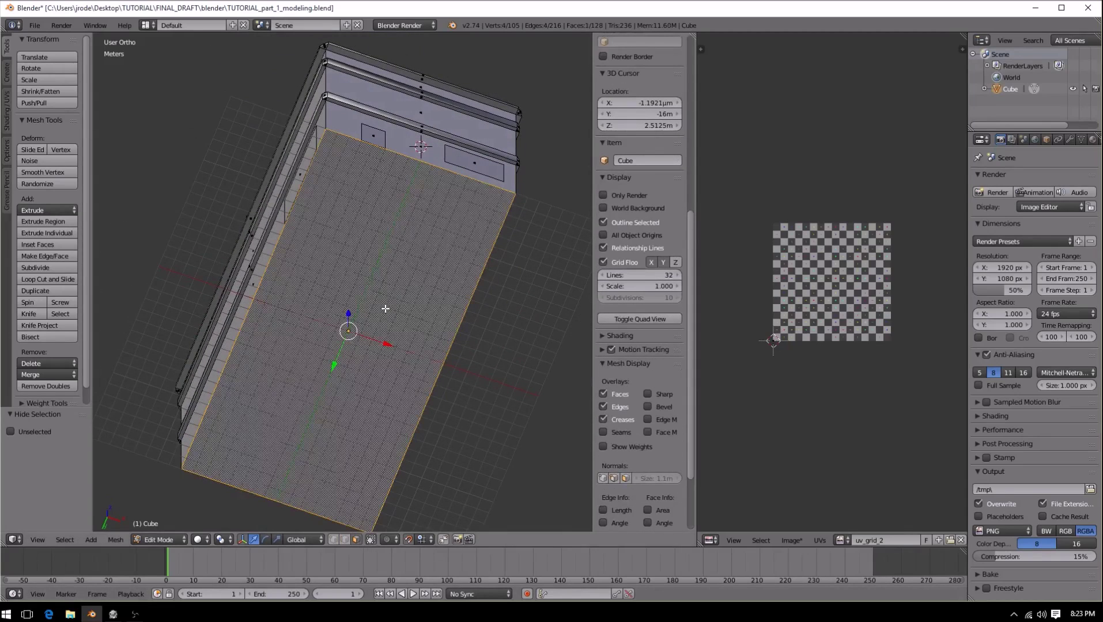
pyautogui.press('x')
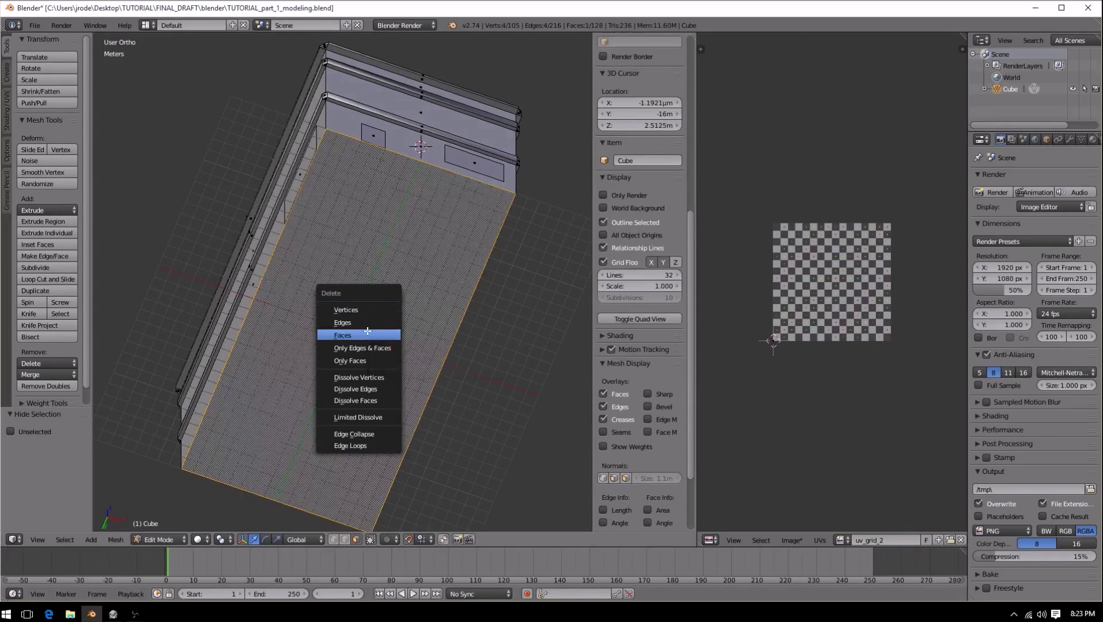
pyautogui.click(367, 331)
# Step: Check the remaining wall, door and window faces around the building by selecting them one at a time
pyautogui.moveTo(364, 260); pyautogui.dragTo(119, 274, button='middle')
pyautogui.rightClick(311, 341)
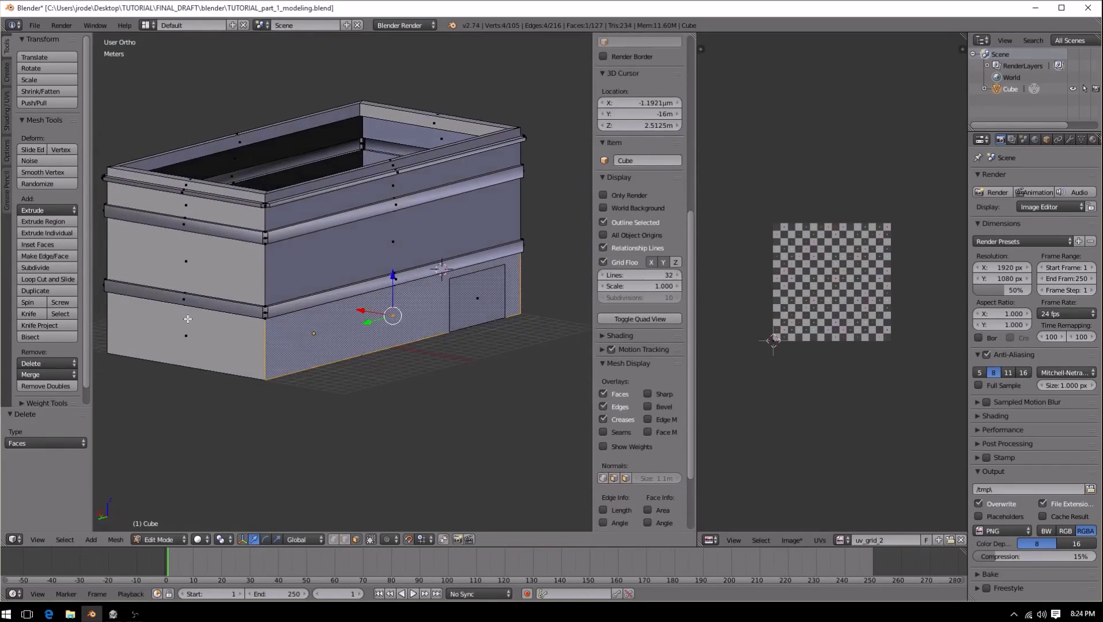
pyautogui.moveTo(188, 320); pyautogui.dragTo(293, 330, button='middle')
pyautogui.rightClick(290, 343)
pyautogui.moveTo(480, 341); pyautogui.dragTo(380, 342, button='middle')
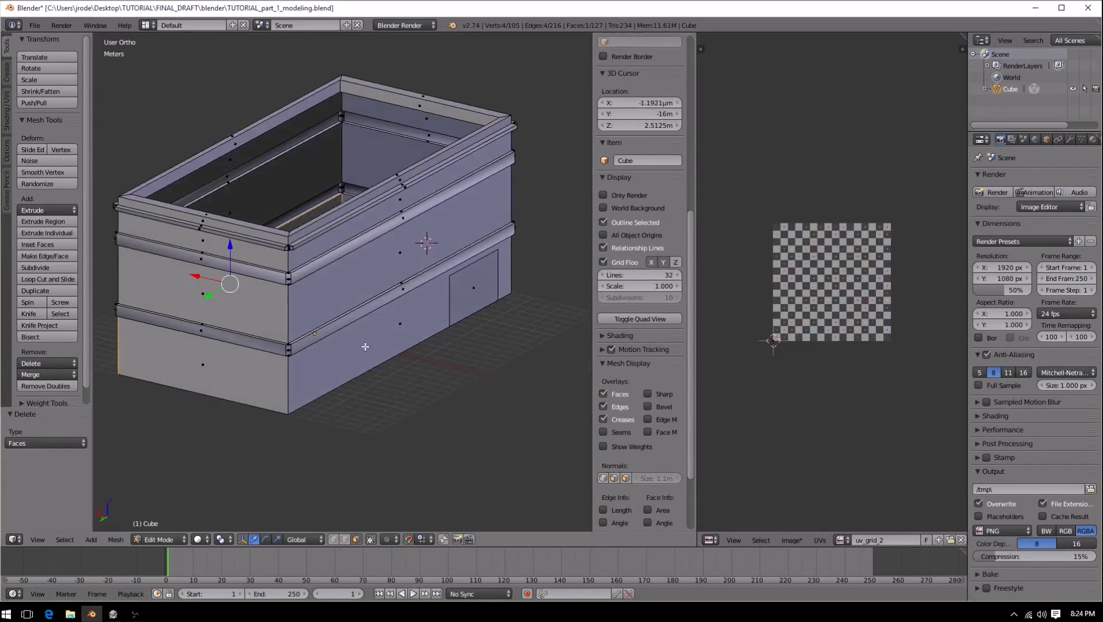
pyautogui.moveTo(237, 306); pyautogui.dragTo(443, 304, button='middle')
pyautogui.rightClick(457, 292)
pyautogui.moveTo(287, 327); pyautogui.dragTo(314, 321, button='middle')
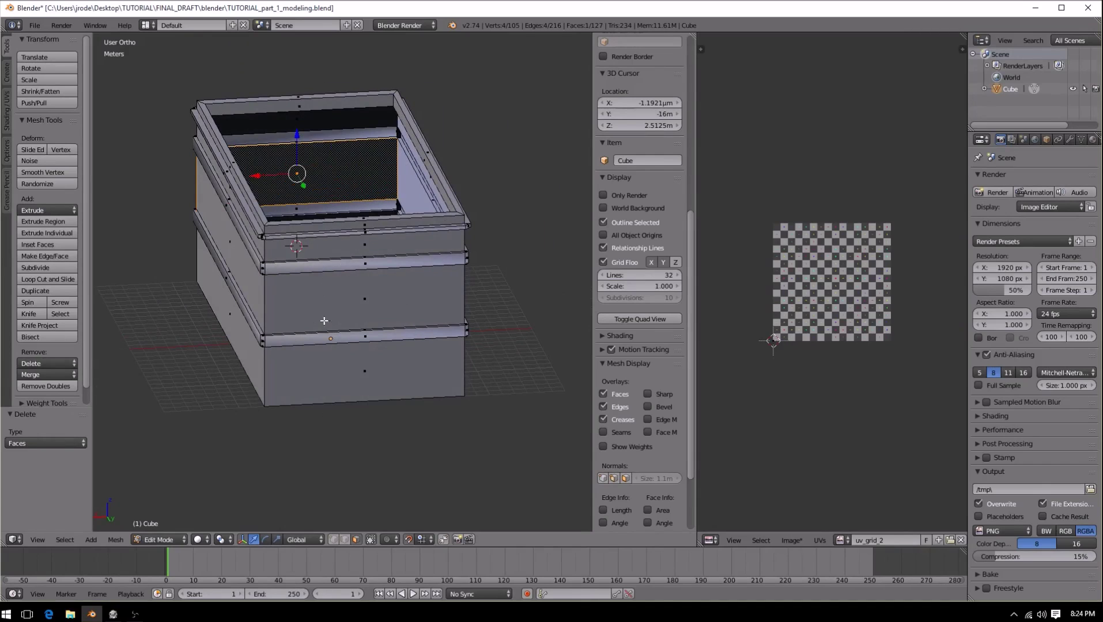
pyautogui.moveTo(279, 276); pyautogui.dragTo(356, 261, button='middle')
pyautogui.moveTo(236, 237); pyautogui.dragTo(366, 270, button='middle')
pyautogui.rightClick(358, 336)
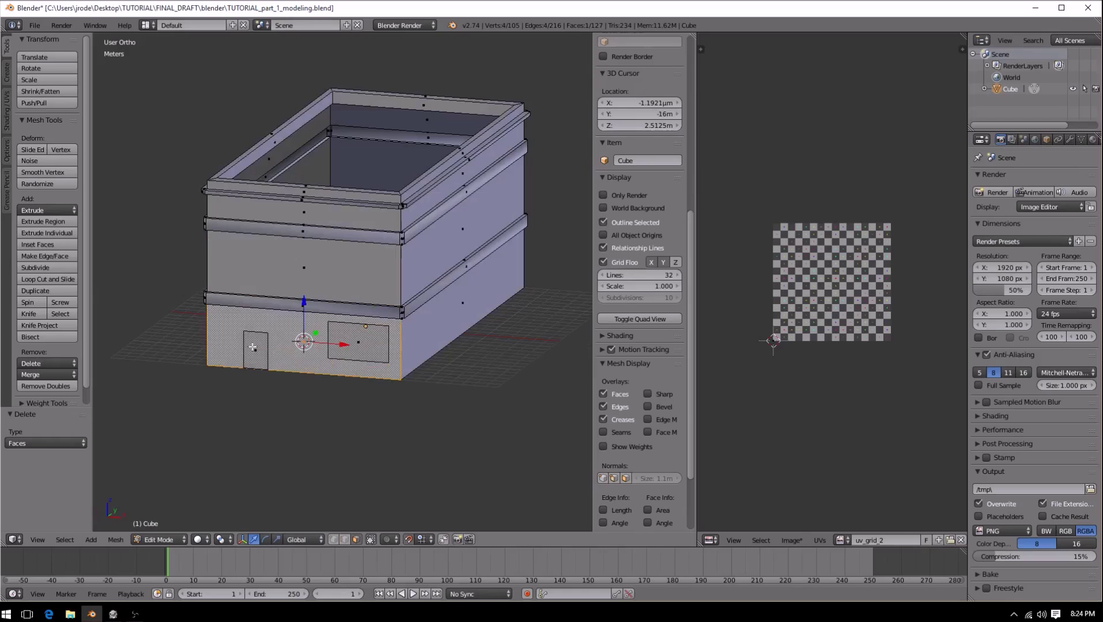
pyautogui.moveTo(269, 355); pyautogui.dragTo(331, 355, button='middle')
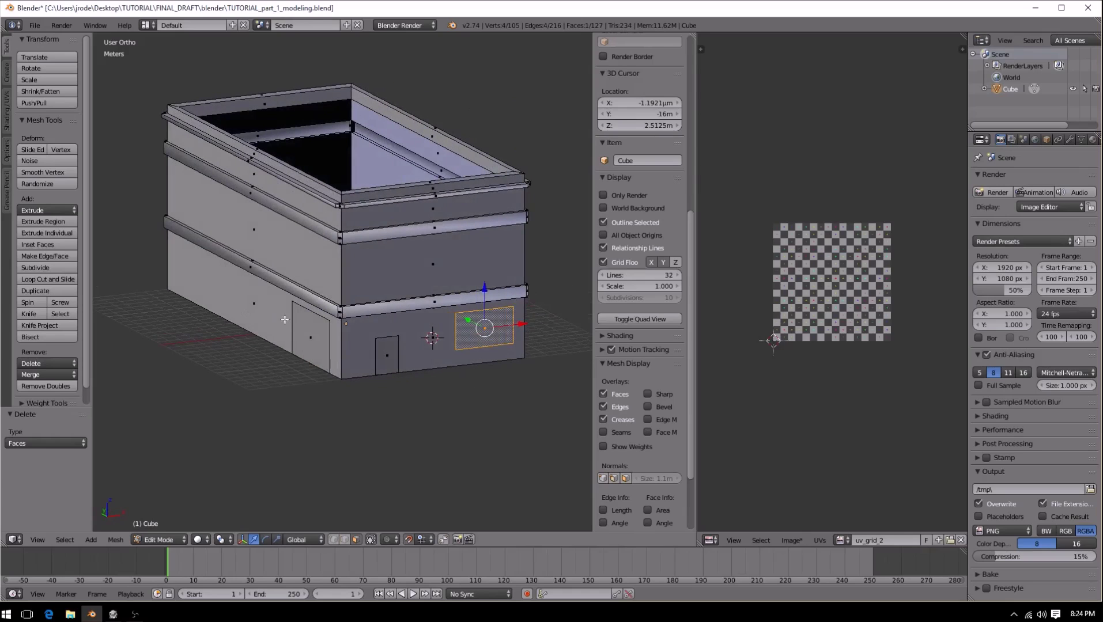
pyautogui.rightClick(303, 331)
pyautogui.rightClick(374, 352)
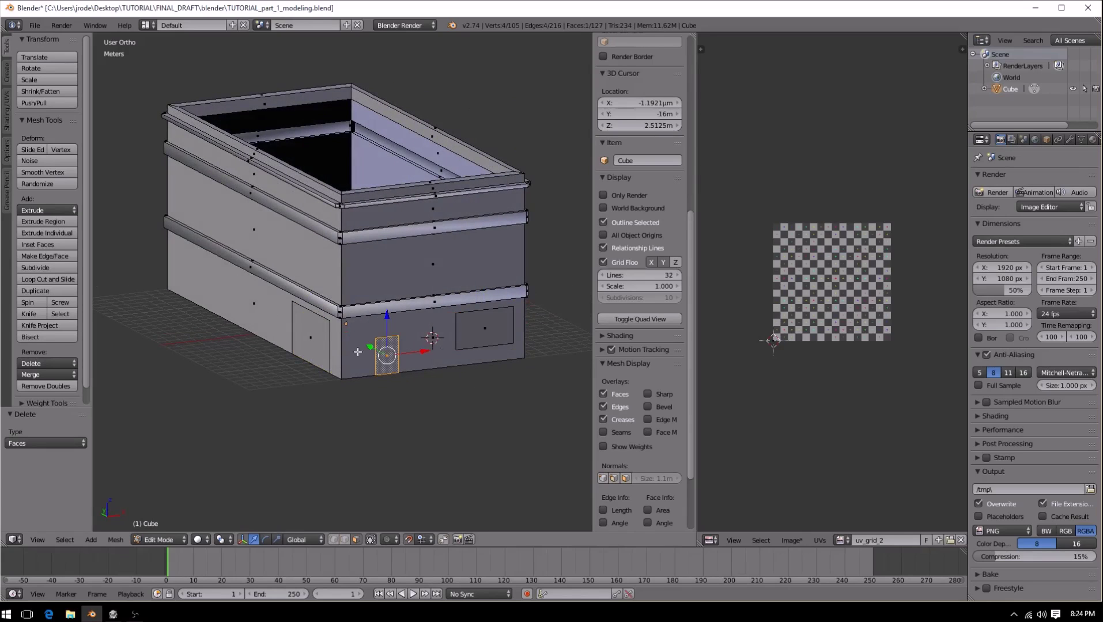
pyautogui.rightClick(325, 350)
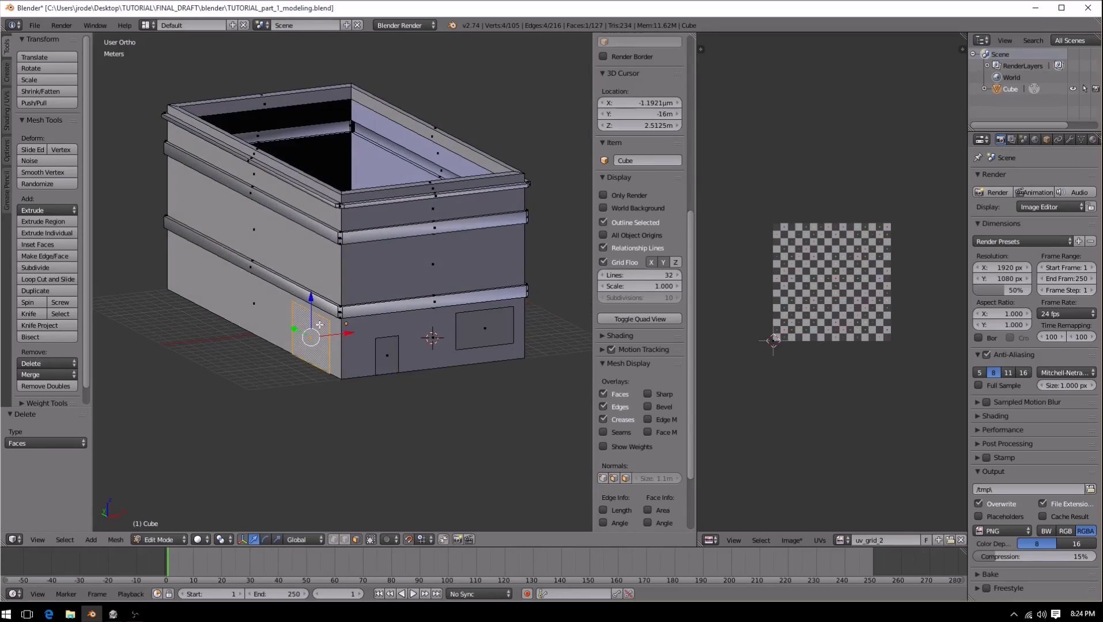
# Step: Select the three main wall faces on each long side of the building and project their UVs from the right orthographic view
pyautogui.rightClick(256, 303)
pyautogui.keyDown('shift'); pyautogui.rightClick(271, 252); pyautogui.keyUp('shift')
pyautogui.keyDown('shift'); pyautogui.rightClick(290, 200); pyautogui.keyUp('shift')
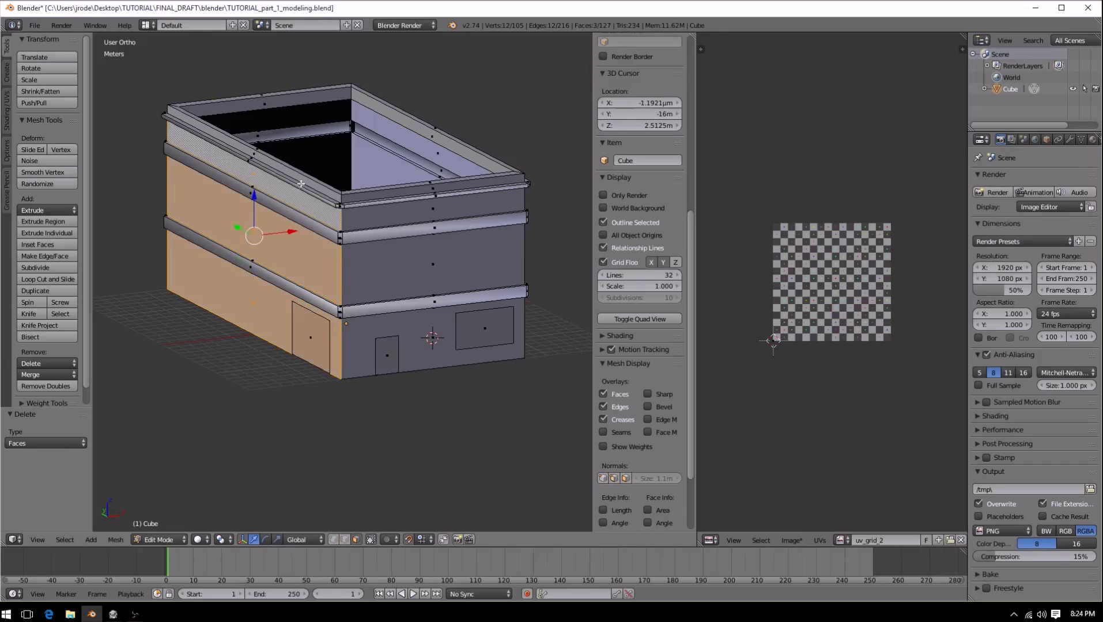
pyautogui.moveTo(469, 275); pyautogui.dragTo(382, 258, button='middle')
pyautogui.keyDown('shift'); pyautogui.rightClick(481, 175); pyautogui.keyUp('shift')
pyautogui.keyDown('shift'); pyautogui.rightClick(455, 226); pyautogui.keyUp('shift')
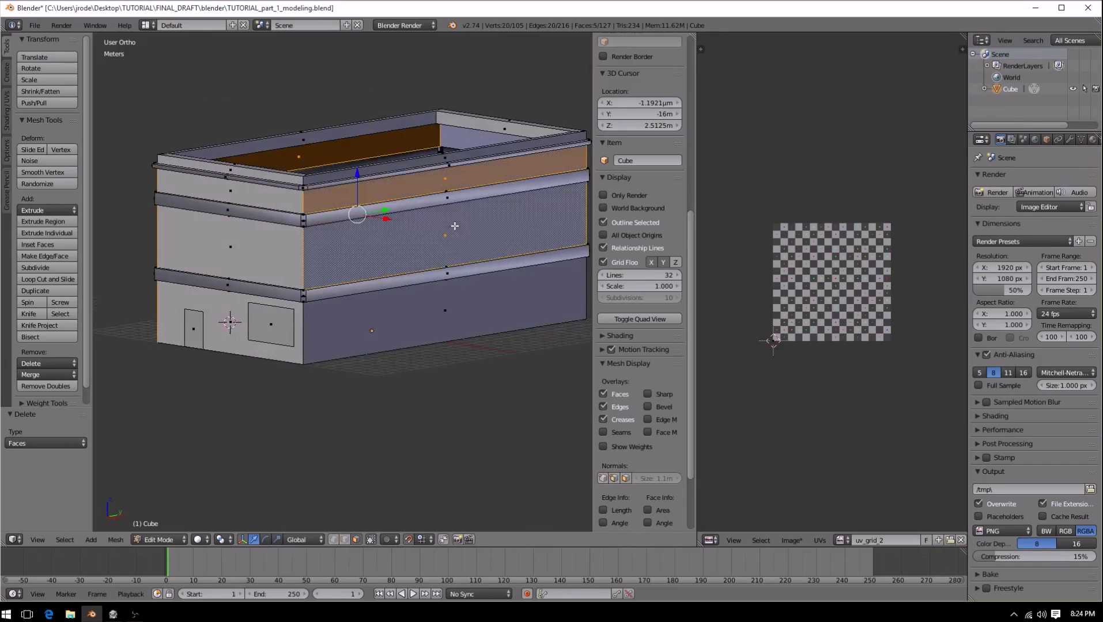
pyautogui.keyDown('shift'); pyautogui.rightClick(448, 317); pyautogui.keyUp('shift')
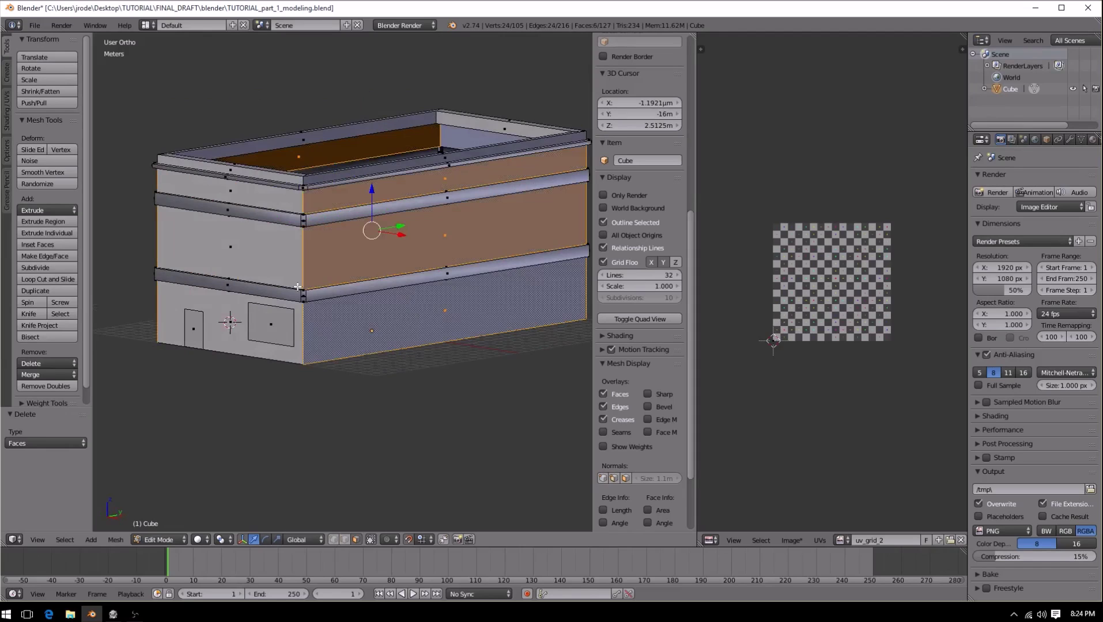
pyautogui.press('KP_3')
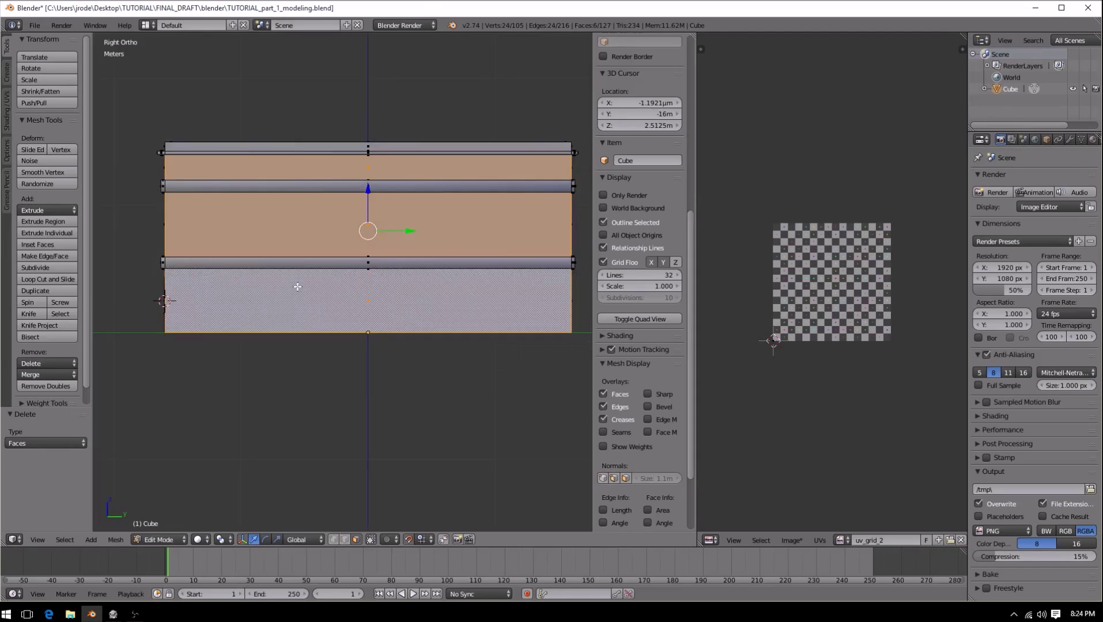
pyautogui.press('u')
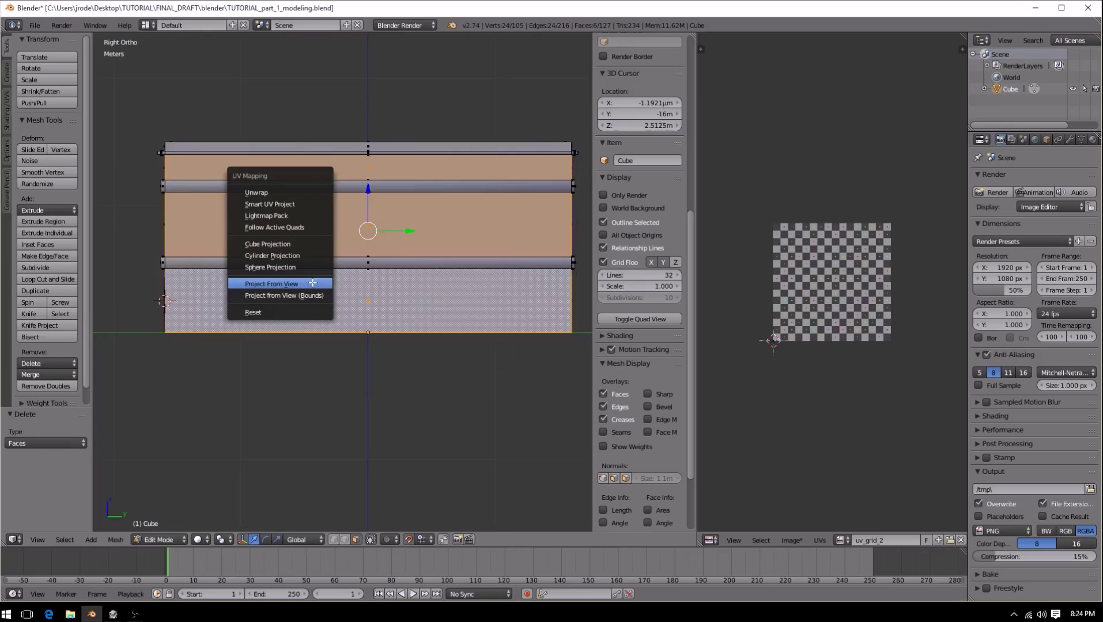
pyautogui.click(312, 282)
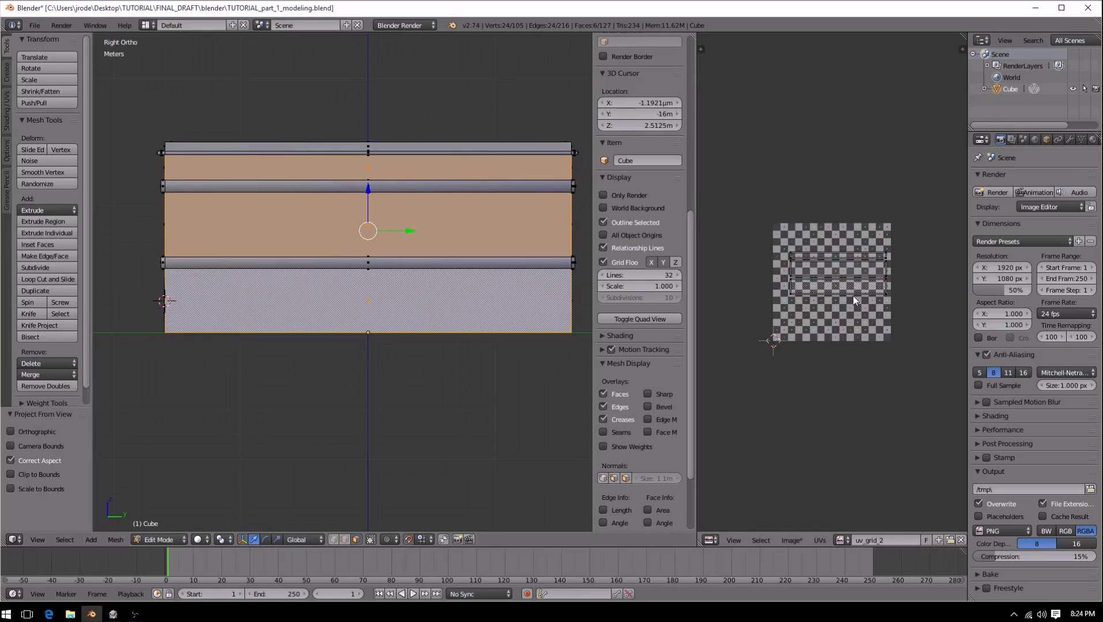
# Step: Move the long side walls' UVs -0.875 along Y, below the grid image
pyautogui.press('a')
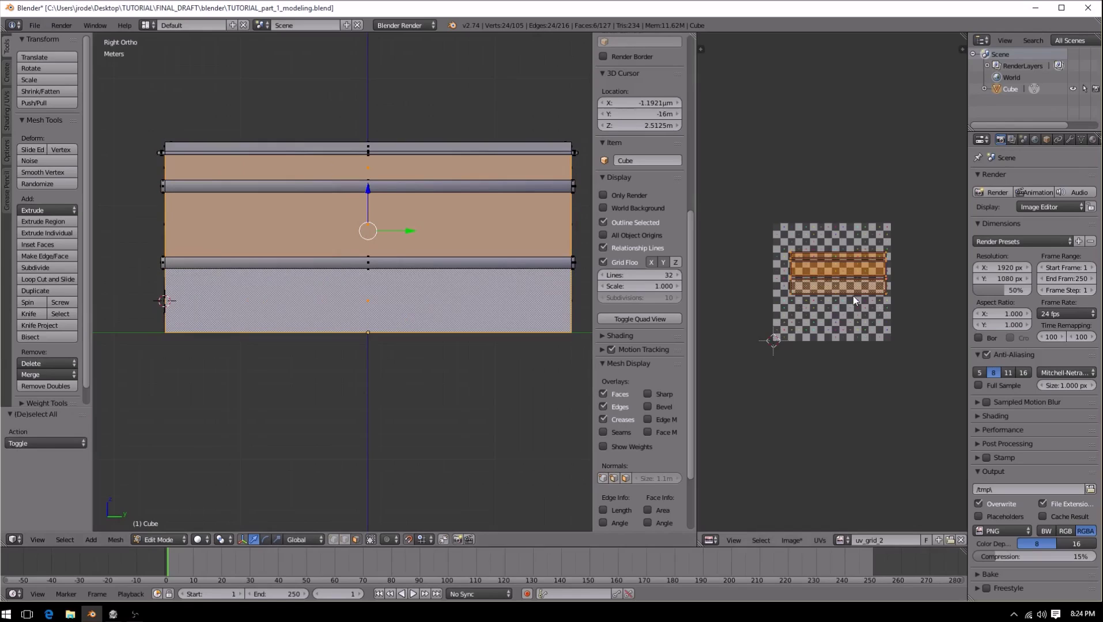
pyautogui.press('g')
pyautogui.press('y')
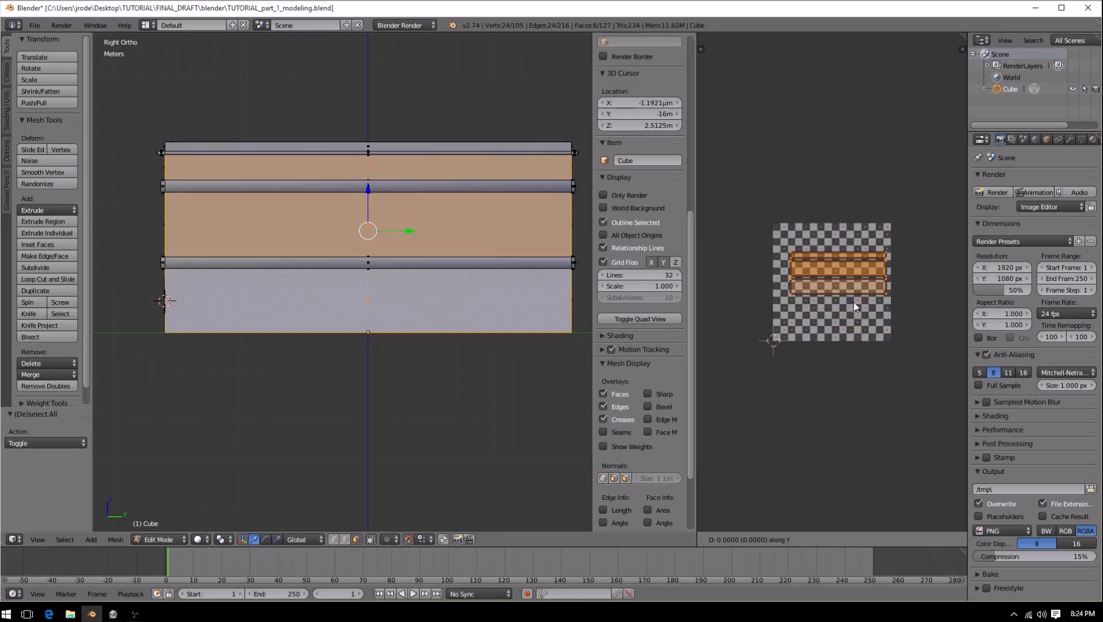
pyautogui.press('Return')
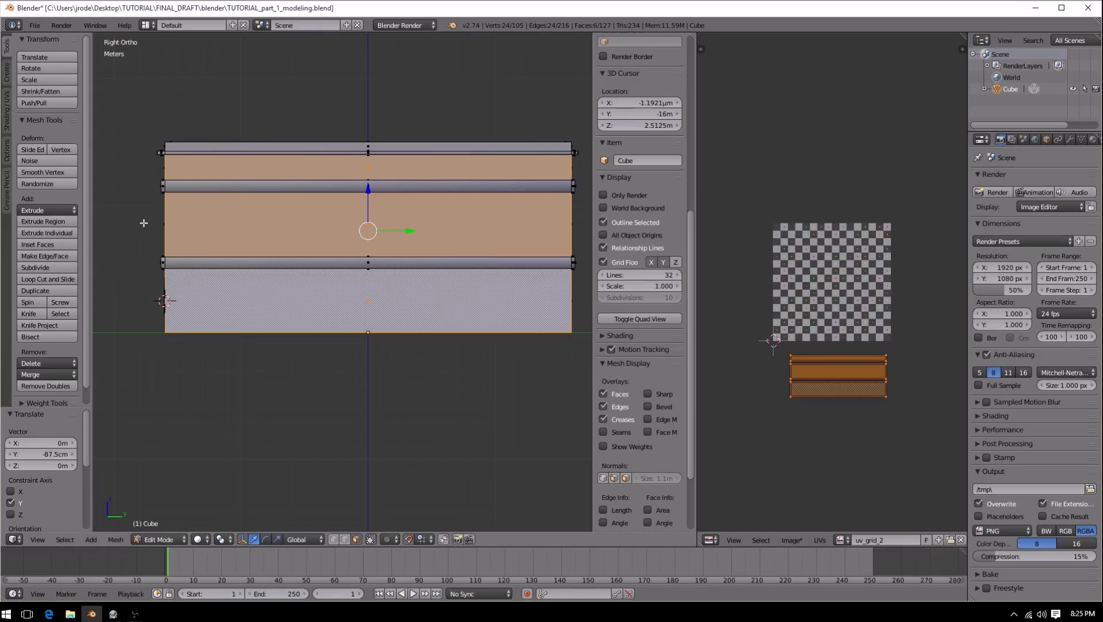
# Step: Select the three main wall faces on both the front and rear ends of the building and project their UVs from the end-on view
pyautogui.press('KP_4')
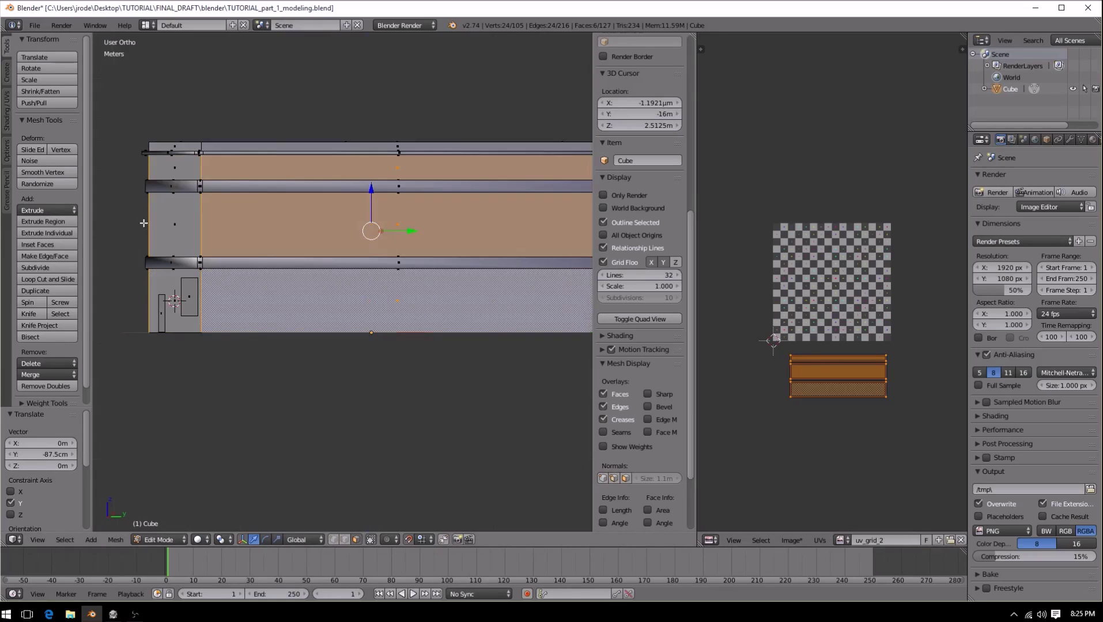
pyautogui.press('KP_4')
pyautogui.press('KP_4')
pyautogui.press('KP_4')
pyautogui.press('KP_4')
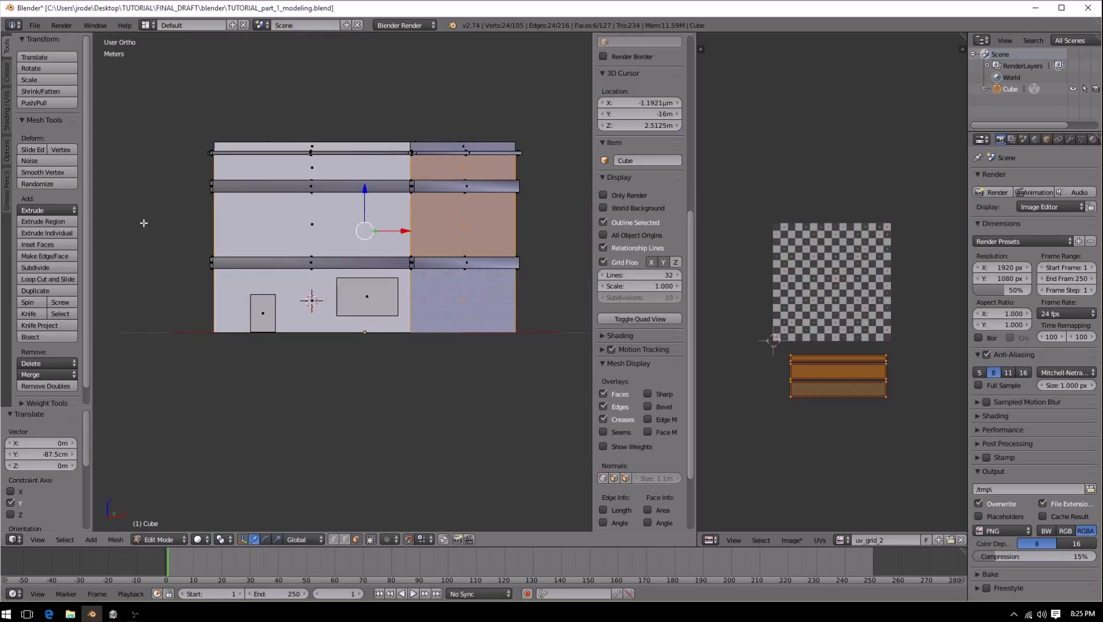
pyautogui.press('KP_4')
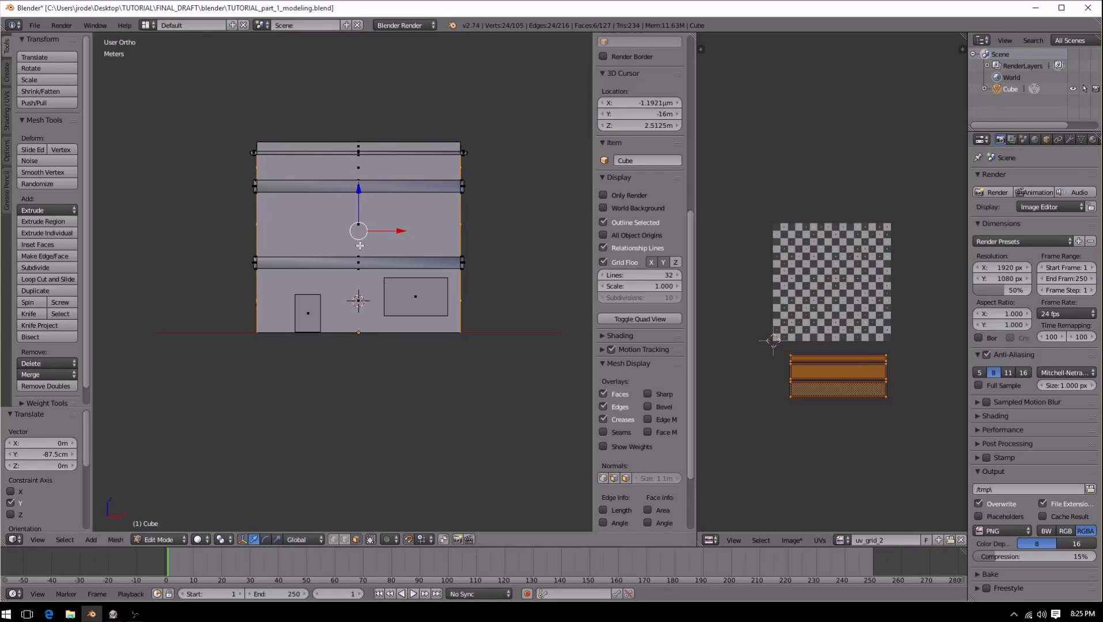
pyautogui.rightClick(340, 287)
pyautogui.keyDown('shift'); pyautogui.rightClick(340, 240); pyautogui.keyUp('shift')
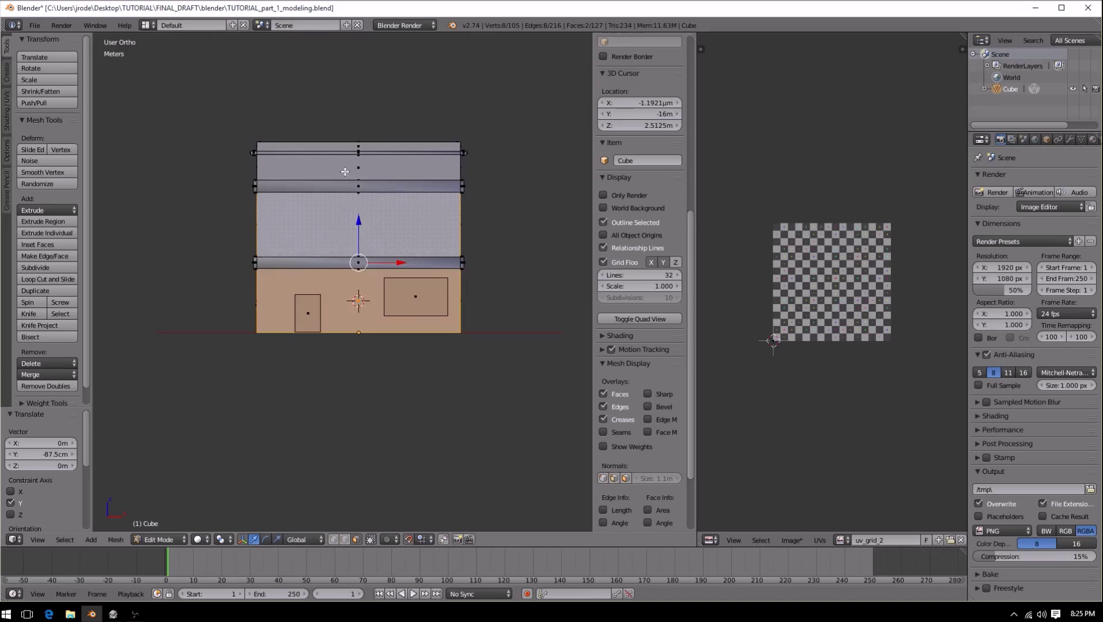
pyautogui.keyDown('shift'); pyautogui.rightClick(345, 171); pyautogui.keyUp('shift')
pyautogui.press('KP_6')
pyautogui.press('KP_6')
pyautogui.press('KP_6')
pyautogui.press('KP_6')
pyautogui.press('KP_6')
pyautogui.press('KP_6')
pyautogui.press('KP_6')
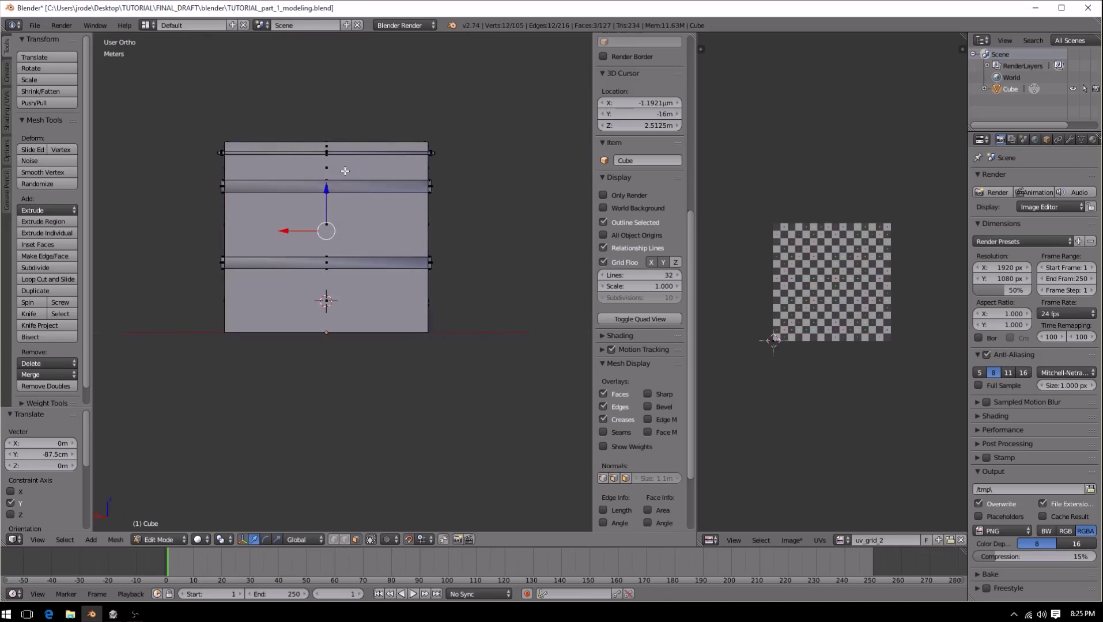
pyautogui.rightClick(273, 297)
pyautogui.keyDown('shift'); pyautogui.rightClick(277, 236); pyautogui.keyUp('shift')
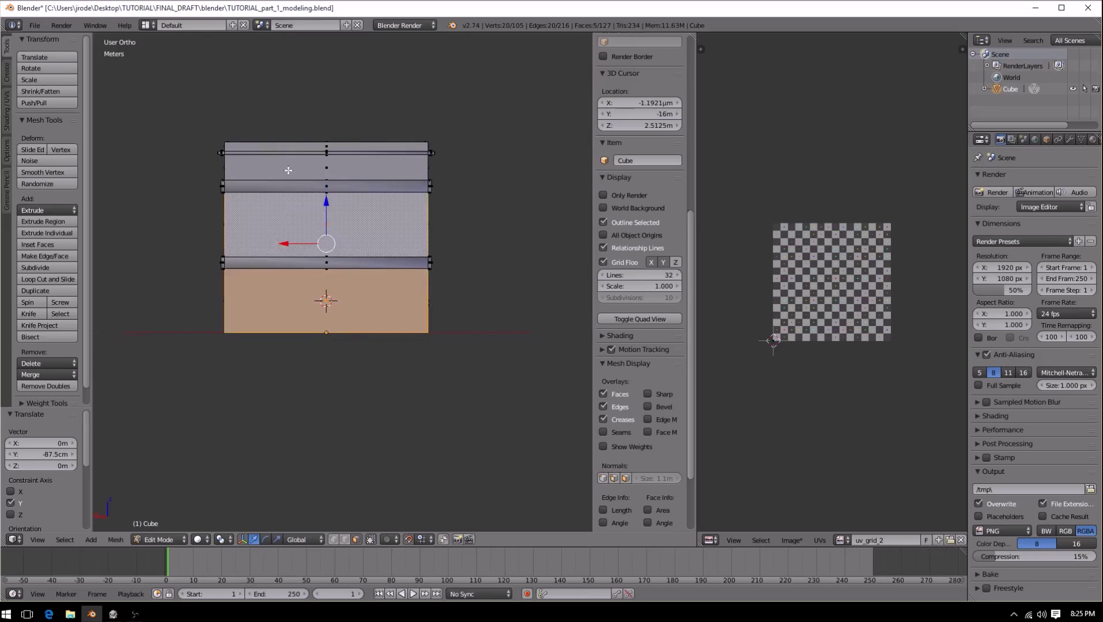
pyautogui.keyDown('shift'); pyautogui.rightClick(288, 170); pyautogui.keyUp('shift')
pyautogui.press('u')
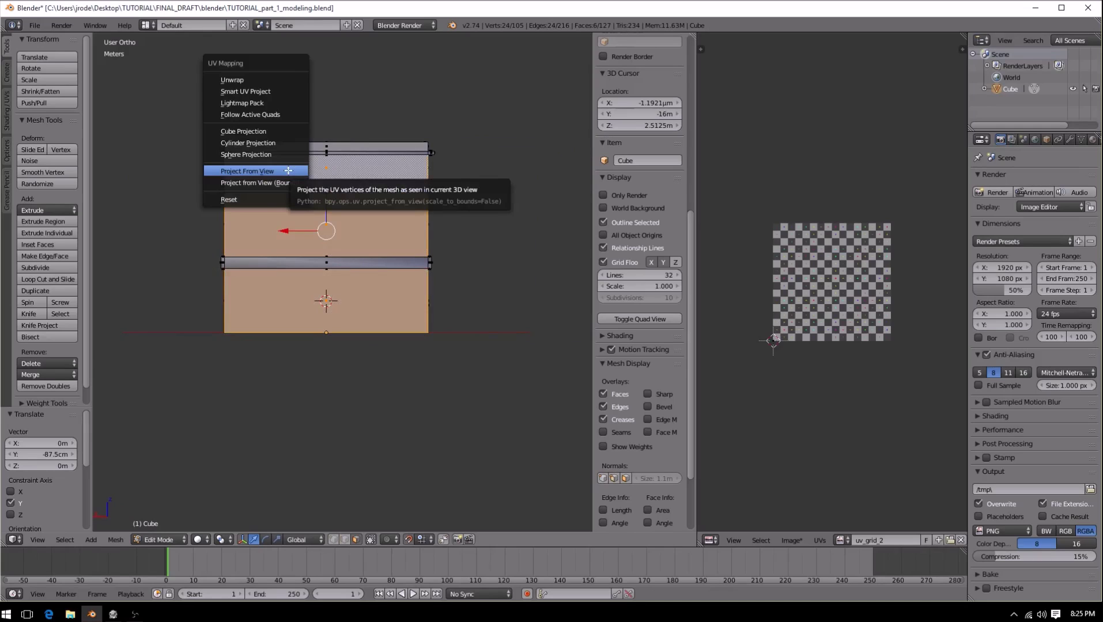
pyautogui.click(285, 171)
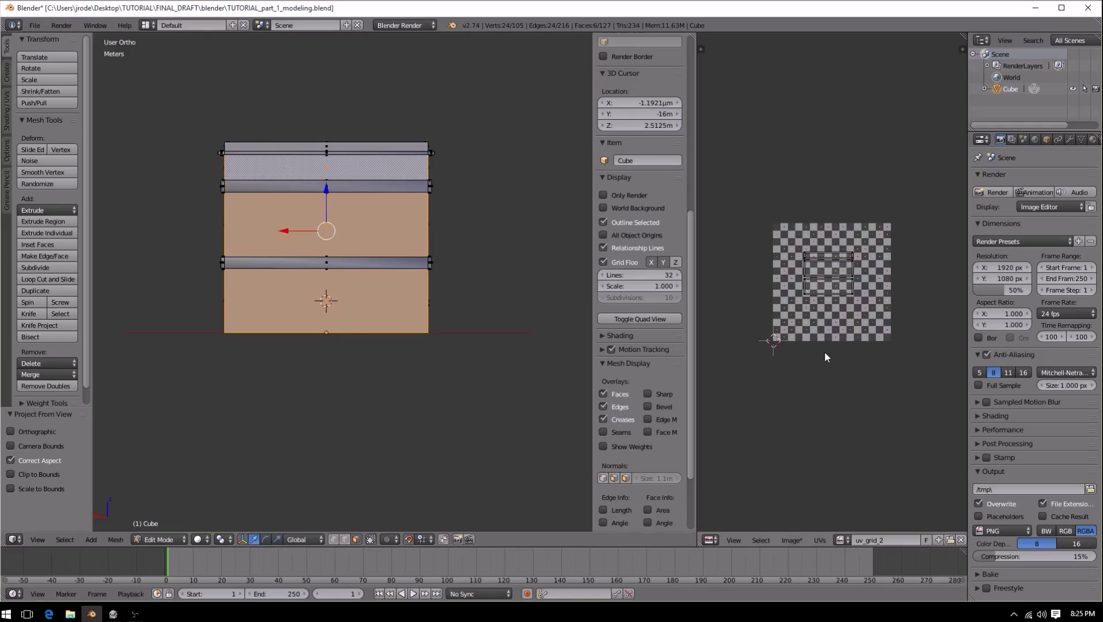
# Step: Move the end walls' UVs 0.5 along X and -1 along Y, off the grid image
pyautogui.press('a')
pyautogui.press('g')
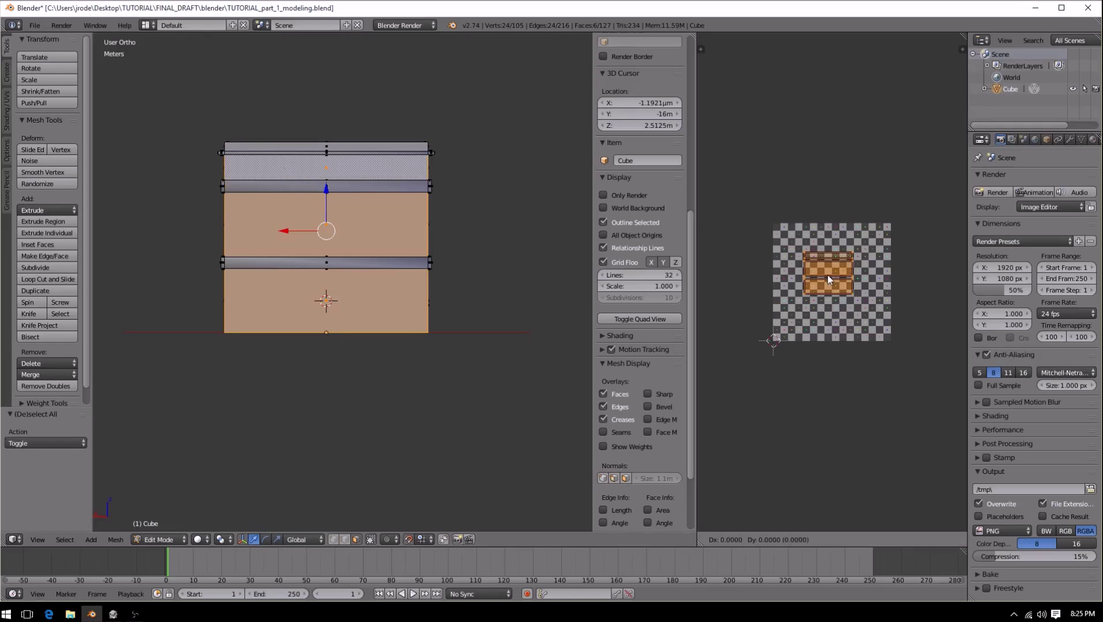
pyautogui.click(887, 388)
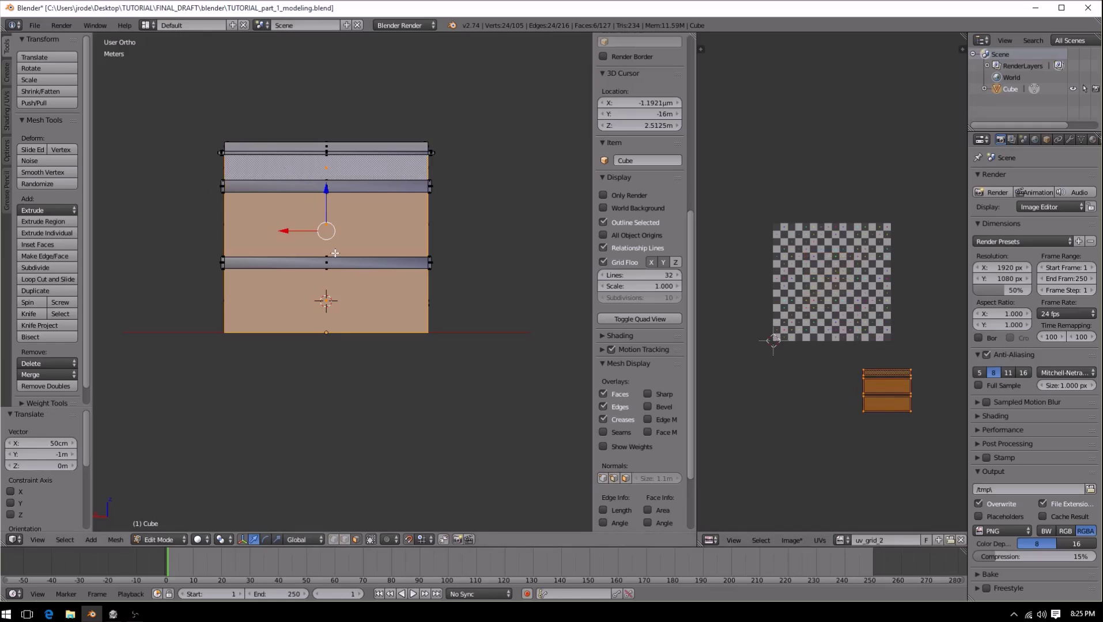
# Step: Hide the front and rear wall faces, and hide the three main wall faces on each long side
pyautogui.press('h')
pyautogui.moveTo(470, 263); pyautogui.dragTo(421, 230, button='middle')
pyautogui.rightClick(416, 236)
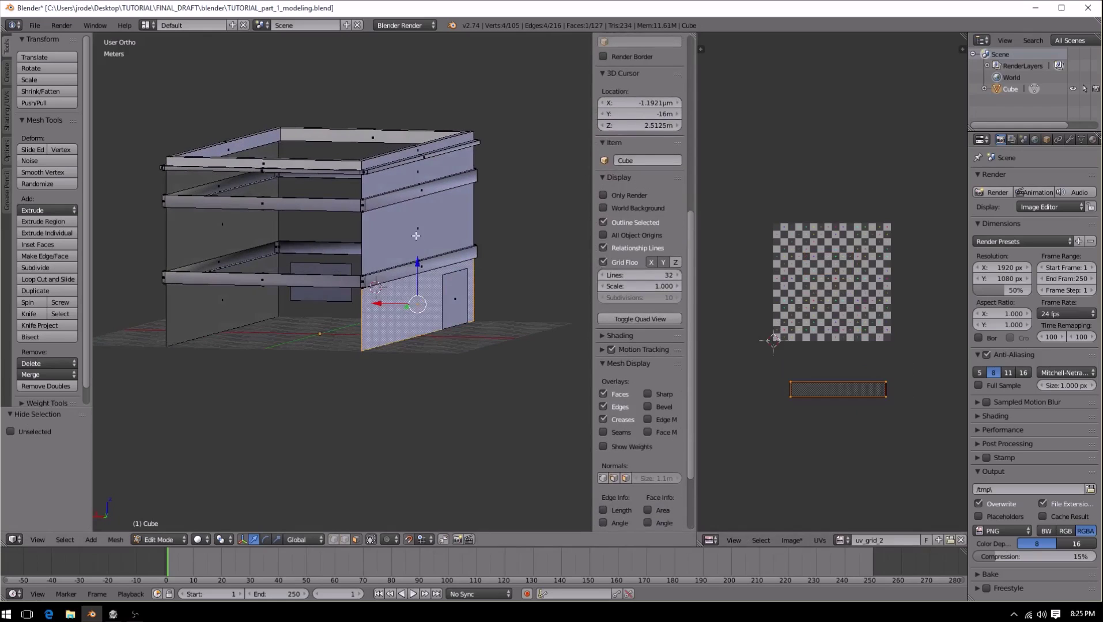
pyautogui.keyDown('shift'); pyautogui.rightClick(417, 236); pyautogui.keyUp('shift')
pyautogui.keyDown('shift'); pyautogui.rightClick(402, 174); pyautogui.keyUp('shift')
pyautogui.keyDown('shift'); pyautogui.rightClick(222, 223); pyautogui.keyUp('shift')
pyautogui.keyDown('shift'); pyautogui.rightClick(188, 181); pyautogui.keyUp('shift')
pyautogui.keyDown('shift'); pyautogui.rightClick(191, 283); pyautogui.keyUp('shift')
pyautogui.press('h')
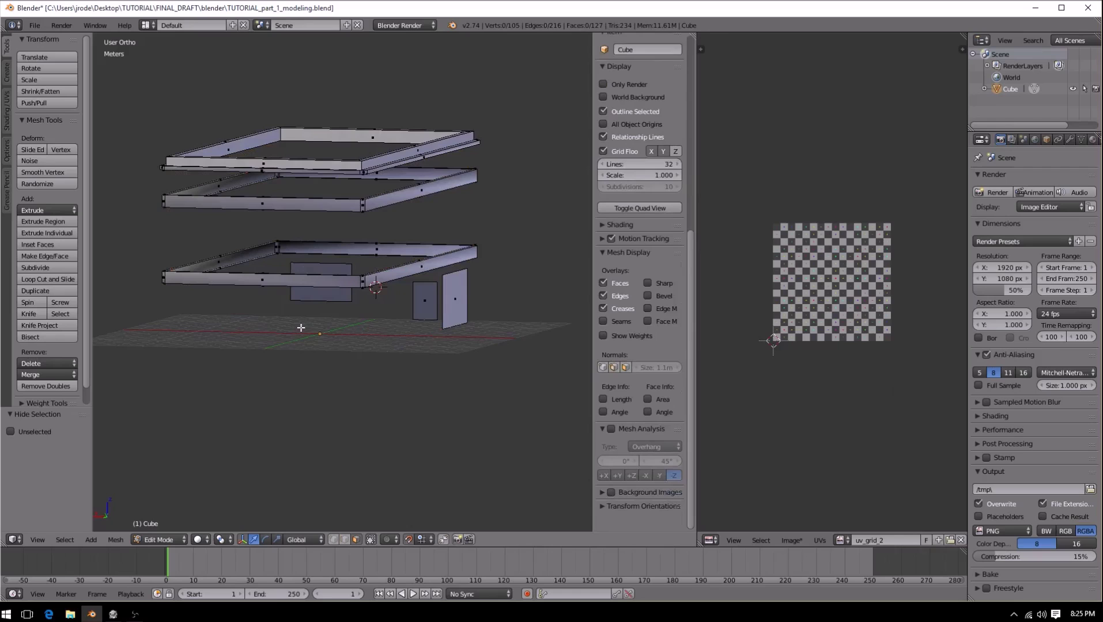
# Step: Examine the three trim bands and their corner joints from several angles, selecting individual band faces
pyautogui.moveTo(195, 188); pyautogui.dragTo(501, 275, button='middle')
pyautogui.rightClick(251, 211)
pyautogui.moveTo(252, 211); pyautogui.dragTo(320, 254, button='middle')
pyautogui.rightClick(401, 287)
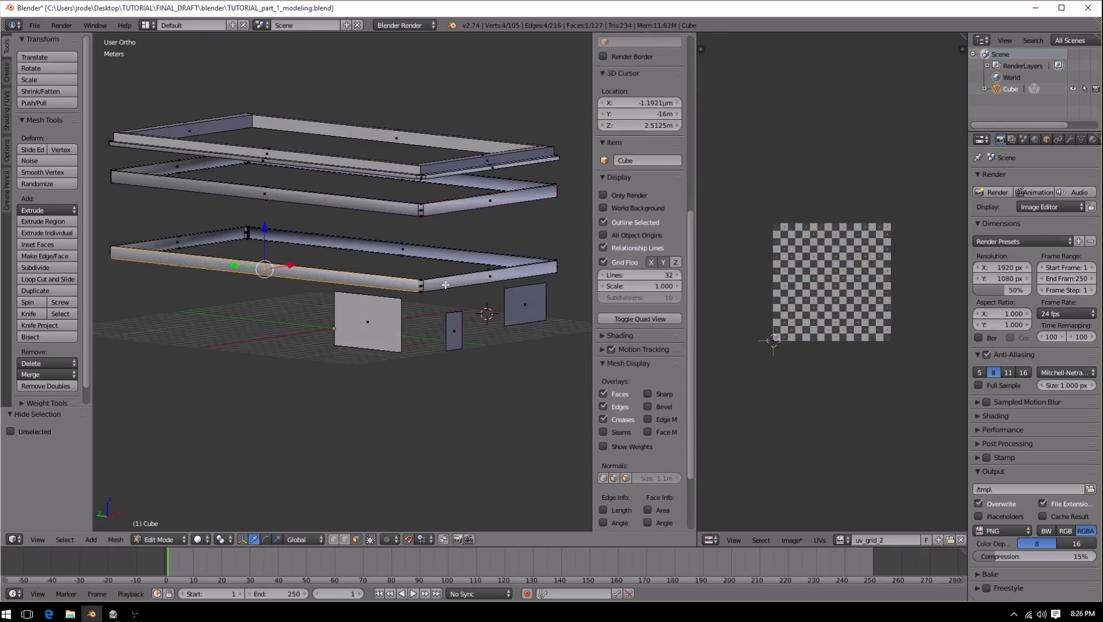
pyautogui.moveTo(210, 270); pyautogui.dragTo(335, 300, button='middle')
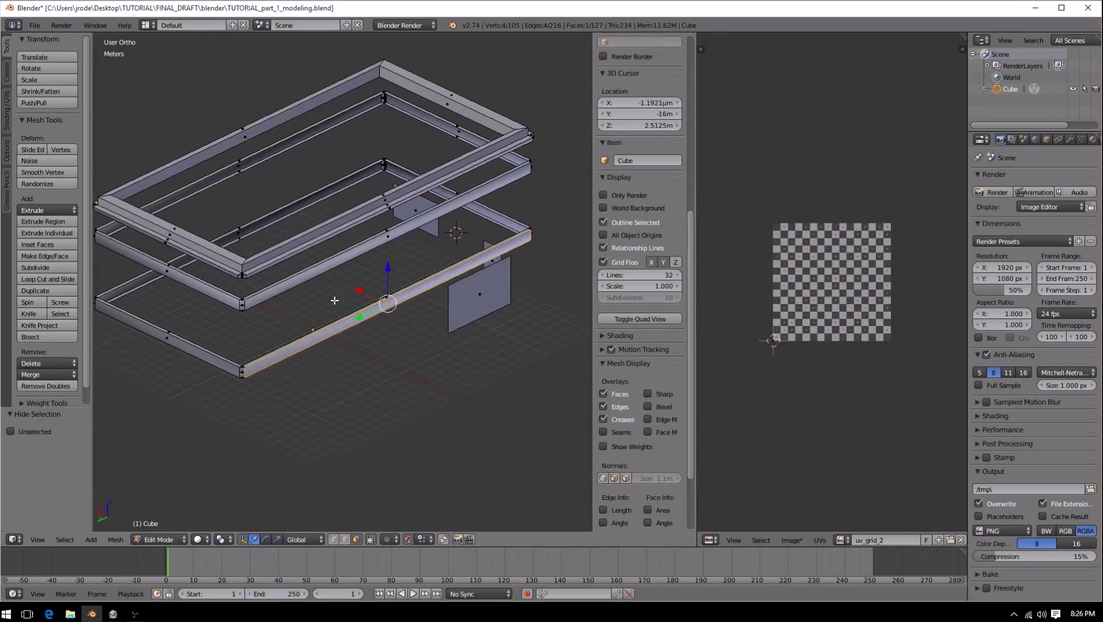
pyautogui.scroll(5, 311, 340)
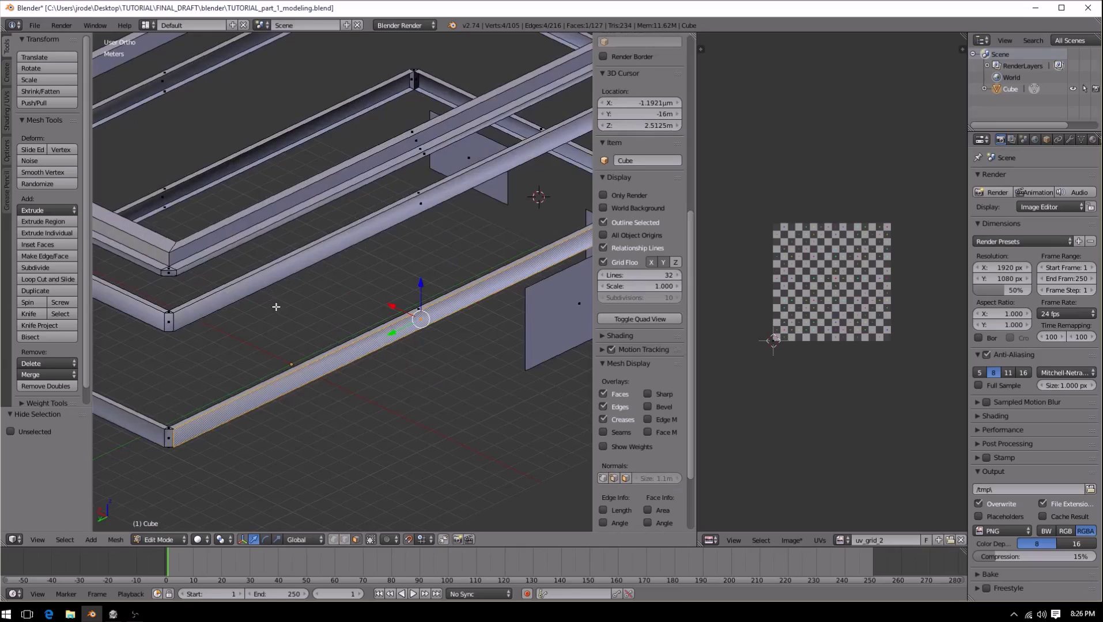
pyautogui.keyDown('shift'); pyautogui.moveTo(260, 393); pyautogui.dragTo(383, 234, button='middle'); pyautogui.keyUp('shift')
pyautogui.scroll(-4, 383, 233)
pyautogui.moveTo(503, 218); pyautogui.dragTo(338, 216, button='middle')
# Step: In wireframe shading, delete the hidden interior faces of the middle and top trim bands at the front corner beside the side-wall opening
pyautogui.scroll(3, 317, 261)
pyautogui.press('z')
pyautogui.moveTo(202, 364)
pyautogui.keyDown('shift'); pyautogui.mouseDown(button='middle')
pyautogui.moveTo(237, 357)
pyautogui.moveTo(397, 428)
pyautogui.moveTo(438, 482)
pyautogui.mouseUp(button='middle'); pyautogui.keyUp('shift')
pyautogui.rightClick(463, 433)
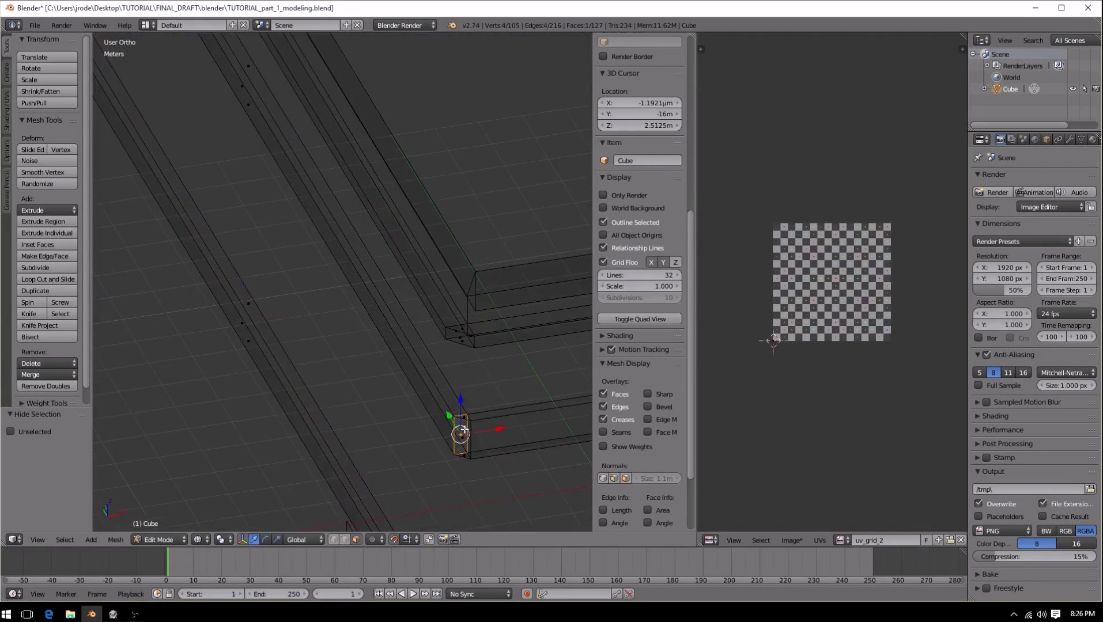
pyautogui.keyDown('shift'); pyautogui.rightClick(471, 430); pyautogui.keyUp('shift')
pyautogui.press('x')
pyautogui.click(472, 432)
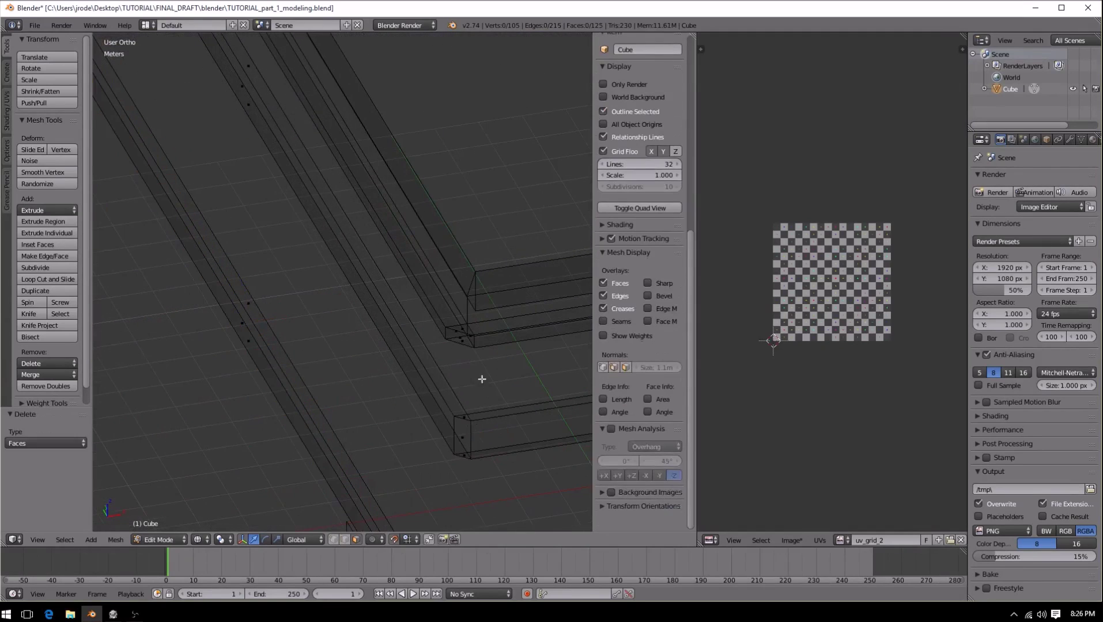
pyautogui.rightClick(459, 335)
pyautogui.keyDown('shift'); pyautogui.rightClick(471, 337); pyautogui.keyUp('shift')
pyautogui.press('x')
pyautogui.click(471, 338)
# Step: Delete the hidden interior faces of the top and middle trim bands at the other front corner
pyautogui.keyDown('shift'); pyautogui.moveTo(550, 387); pyautogui.dragTo(419, 375, button='middle'); pyautogui.keyUp('shift')
pyautogui.rightClick(531, 217)
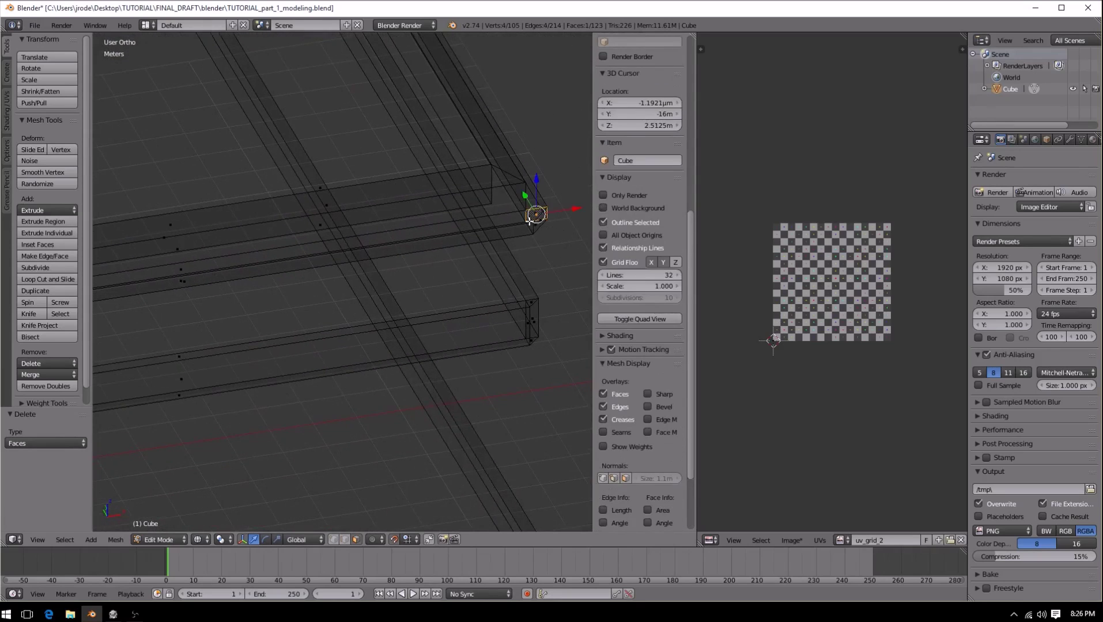
pyautogui.press('x')
pyautogui.click(531, 222)
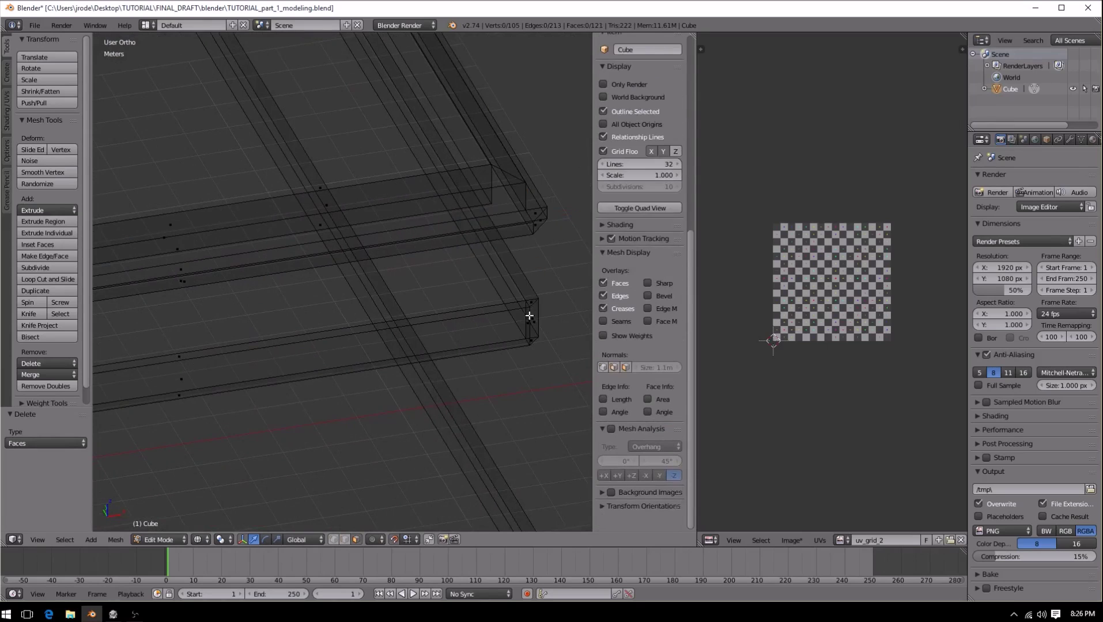
pyautogui.rightClick(529, 315)
pyautogui.keyDown('shift'); pyautogui.moveTo(546, 322); pyautogui.dragTo(520, 327, button='middle'); pyautogui.keyUp('shift')
pyautogui.keyDown('shift'); pyautogui.rightClick(508, 318); pyautogui.keyUp('shift')
pyautogui.press('x')
pyautogui.click(506, 321)
# Step: Delete the hidden interior faces of the bottom trim band at both front corners
pyautogui.keyDown('shift'); pyautogui.moveTo(510, 455); pyautogui.dragTo(494, 138, button='middle'); pyautogui.keyUp('shift')
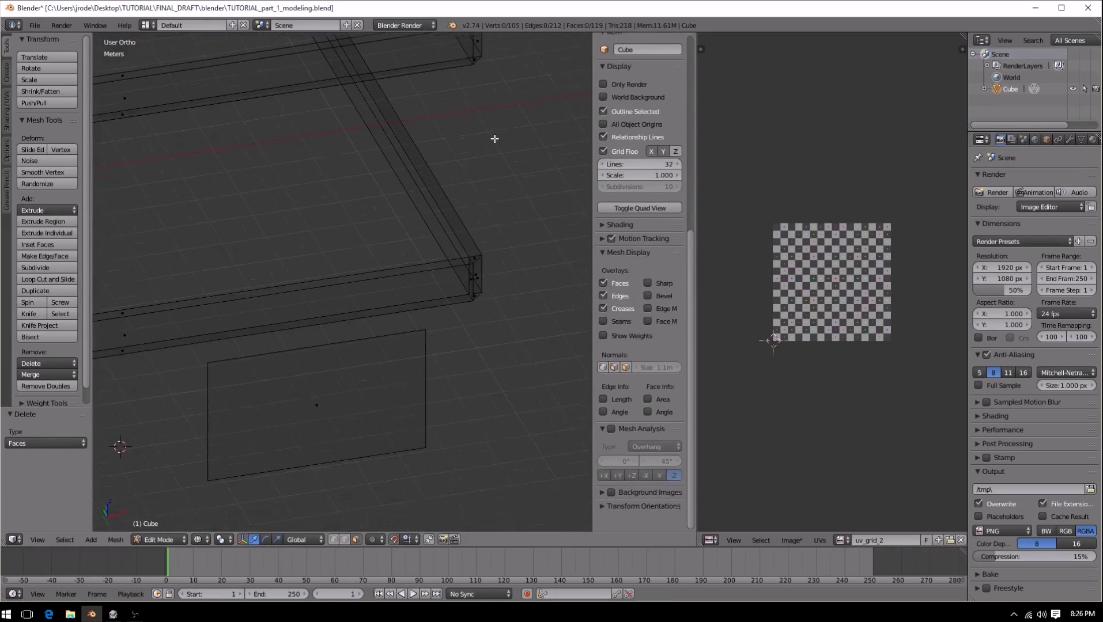
pyautogui.rightClick(478, 261)
pyautogui.press('x')
pyautogui.click(447, 250)
pyautogui.keyDown('shift'); pyautogui.moveTo(438, 286); pyautogui.dragTo(199, 267, button='middle'); pyautogui.keyUp('shift')
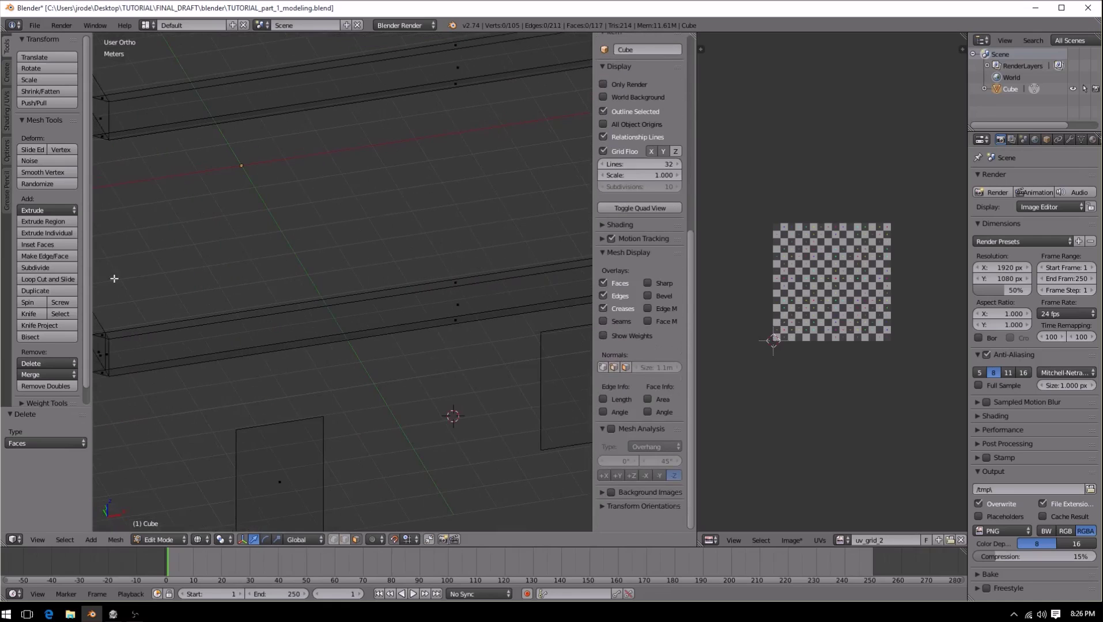
pyautogui.moveTo(249, 337); pyautogui.dragTo(348, 314, button='middle')
pyautogui.rightClick(348, 313)
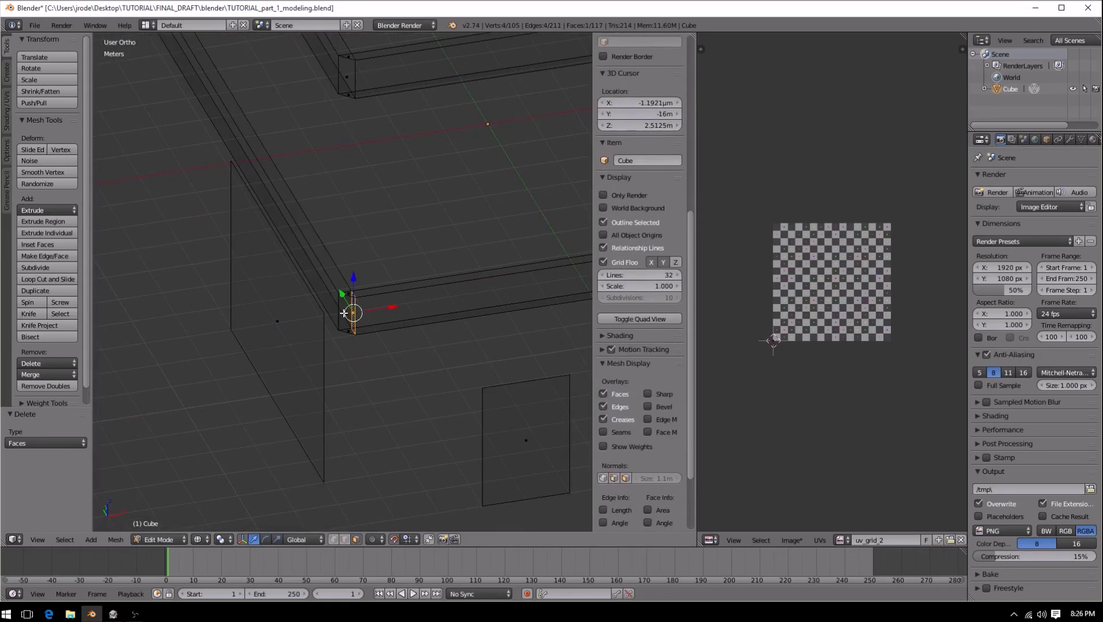
pyautogui.press('x')
pyautogui.click(346, 313)
# Step: Delete the hidden interior faces of the bottom trim band at the first rear corner
pyautogui.scroll(-3, 274, 243)
pyautogui.moveTo(232, 212); pyautogui.dragTo(451, 219, button='middle')
pyautogui.scroll(3, 323, 211)
pyautogui.rightClick(263, 165)
pyautogui.keyDown('shift'); pyautogui.rightClick(250, 161); pyautogui.keyUp('shift')
pyautogui.press('x')
pyautogui.click(249, 161)
# Step: Delete the hidden interior faces of the middle and top trim bands at the same rear corner
pyautogui.keyDown('shift'); pyautogui.moveTo(329, 93); pyautogui.dragTo(381, 453, button='middle'); pyautogui.keyUp('shift')
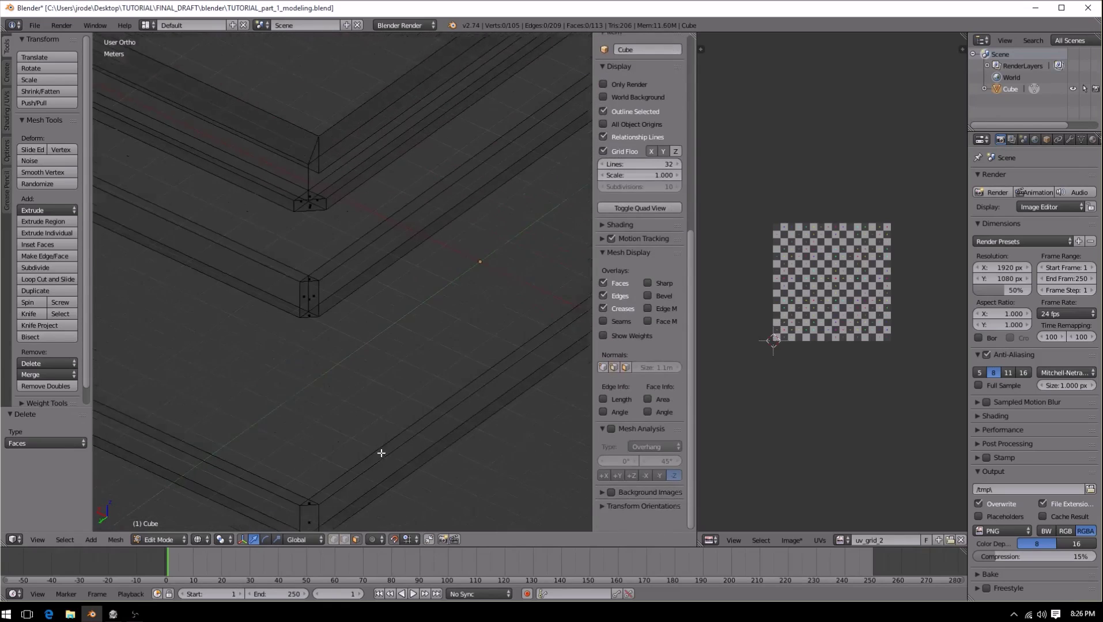
pyautogui.rightClick(309, 311)
pyautogui.keyDown('shift'); pyautogui.rightClick(305, 314); pyautogui.keyUp('shift')
pyautogui.press('x')
pyautogui.click(304, 314)
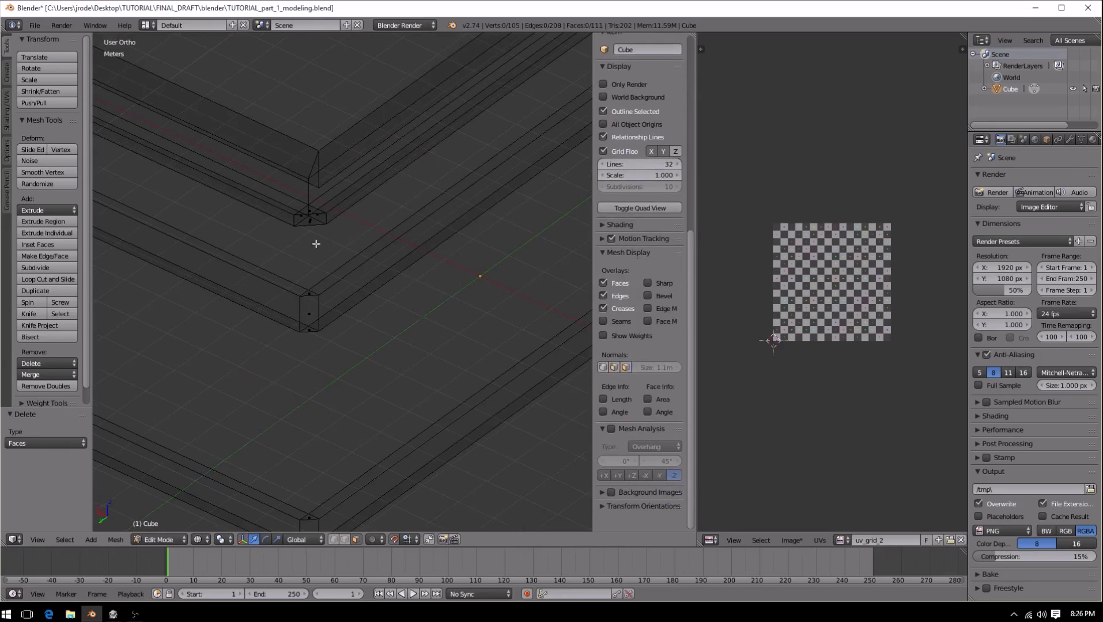
pyautogui.rightClick(316, 211)
pyautogui.press('x')
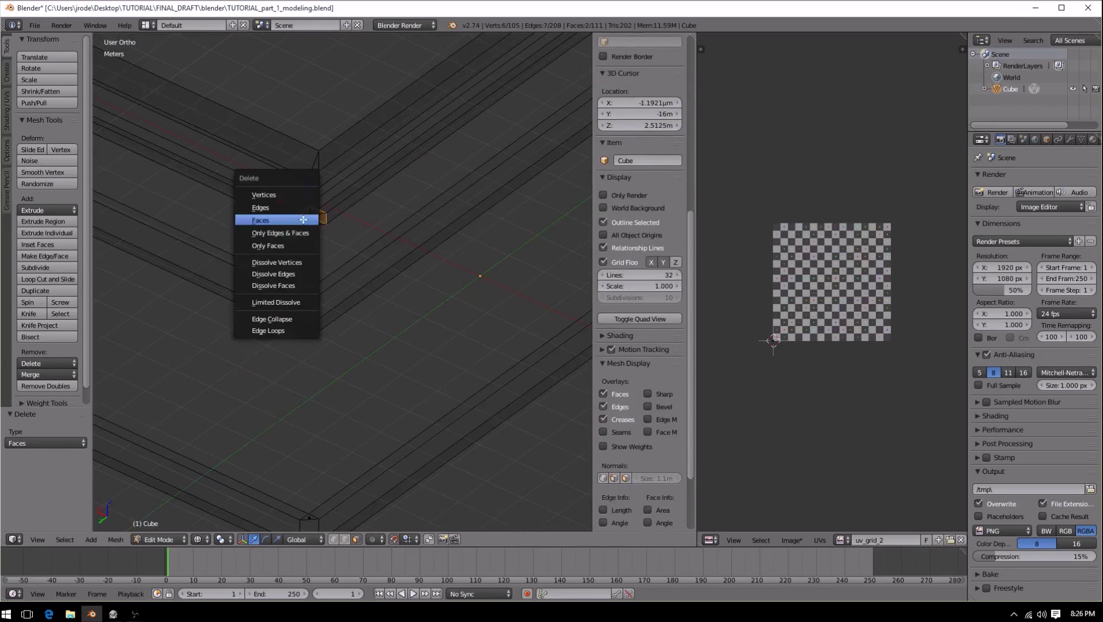
pyautogui.click(303, 219)
# Step: Delete the hidden interior faces of the top and middle trim bands at the remaining rear corner
pyautogui.scroll(-3, 288, 323)
pyautogui.moveTo(278, 333); pyautogui.dragTo(401, 343, button='middle')
pyautogui.scroll(4, 402, 343)
pyautogui.keyDown('shift'); pyautogui.moveTo(507, 208); pyautogui.dragTo(383, 272, button='middle'); pyautogui.keyUp('shift')
pyautogui.rightClick(365, 229)
pyautogui.press('x')
pyautogui.click(361, 225)
pyautogui.rightClick(363, 299)
pyautogui.press('x')
pyautogui.click(362, 299)
# Step: Delete the hidden interior faces of the bottom trim band at the last rear corner
pyautogui.keyDown('shift'); pyautogui.scroll(-5, 411, 207); pyautogui.keyUp('shift')
pyautogui.rightClick(359, 313)
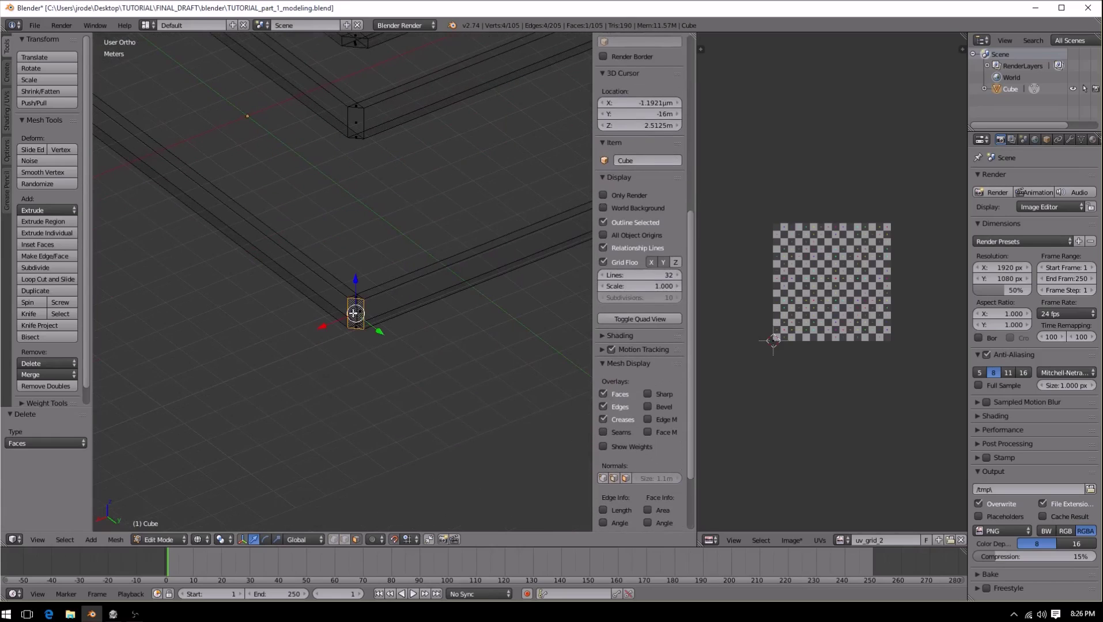
pyautogui.keyDown('shift'); pyautogui.rightClick(357, 313); pyautogui.keyUp('shift')
pyautogui.keyDown('shift'); pyautogui.rightClick(356, 313); pyautogui.keyUp('shift')
pyautogui.scroll(4, 356, 313)
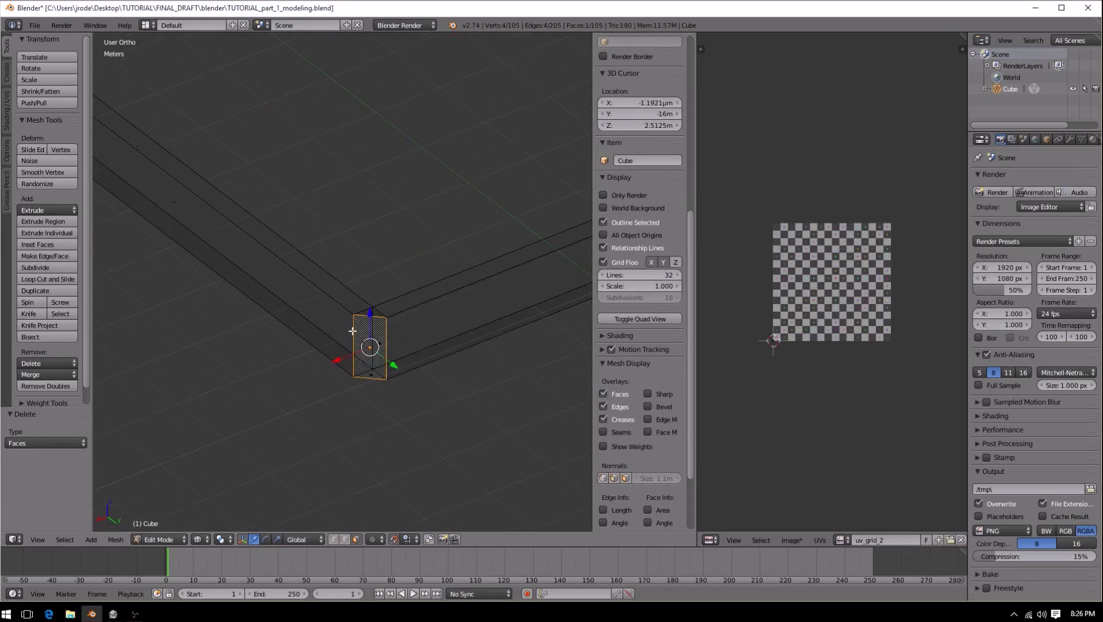
pyautogui.rightClick(367, 335)
pyautogui.press('x')
pyautogui.click(385, 344)
pyautogui.scroll(-5, 382, 345)
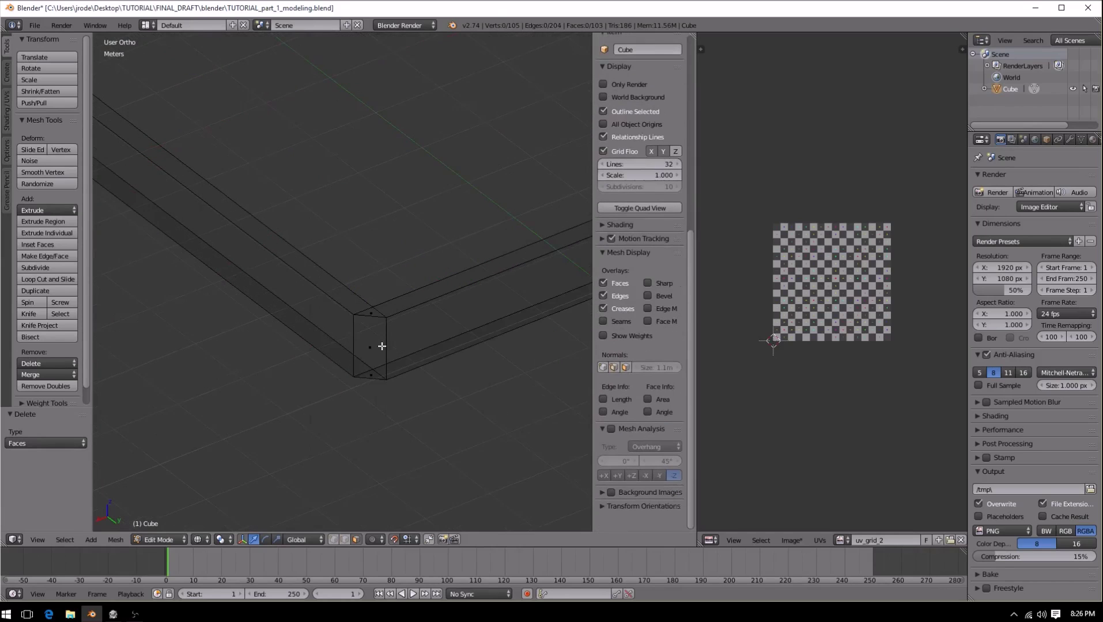
# Step: Return to solid shading and examine the cleaned trim bands from above, below and the sides
pyautogui.moveTo(311, 268); pyautogui.dragTo(362, 327, button='middle')
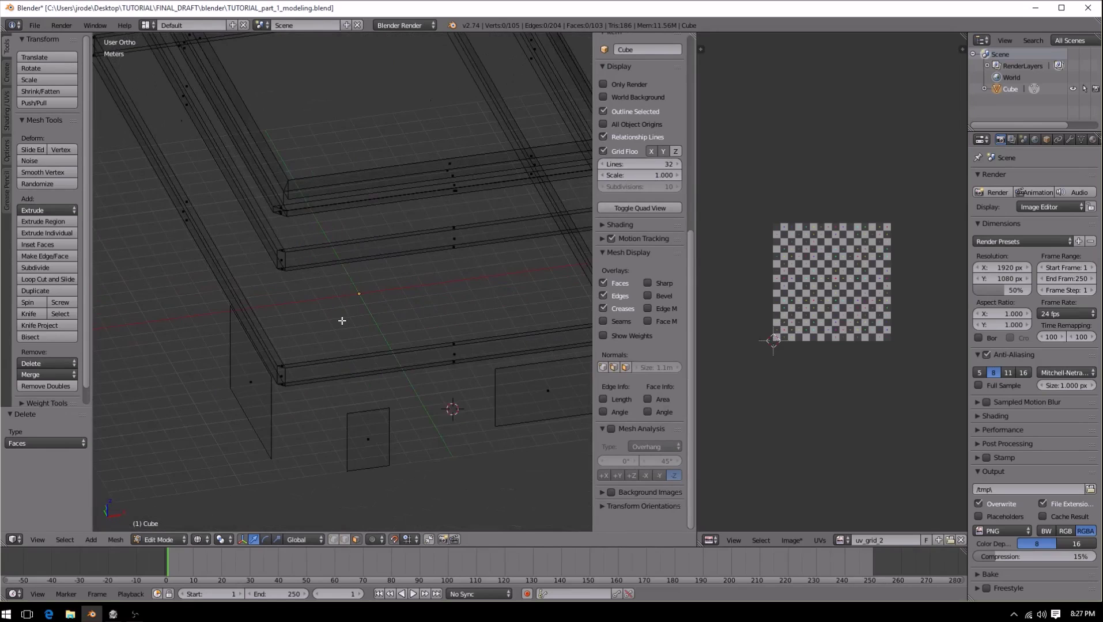
pyautogui.moveTo(297, 228); pyautogui.dragTo(463, 259, button='middle')
pyautogui.press('z')
pyautogui.scroll(-4, 448, 265)
pyautogui.moveTo(450, 266)
pyautogui.mouseDown(button='middle')
pyautogui.moveTo(442, 216)
pyautogui.moveTo(287, 176)
pyautogui.mouseUp(button='middle')
pyautogui.moveTo(230, 233); pyautogui.dragTo(188, 219, button='middle')
pyautogui.moveTo(326, 229); pyautogui.dragTo(398, 261, button='middle')
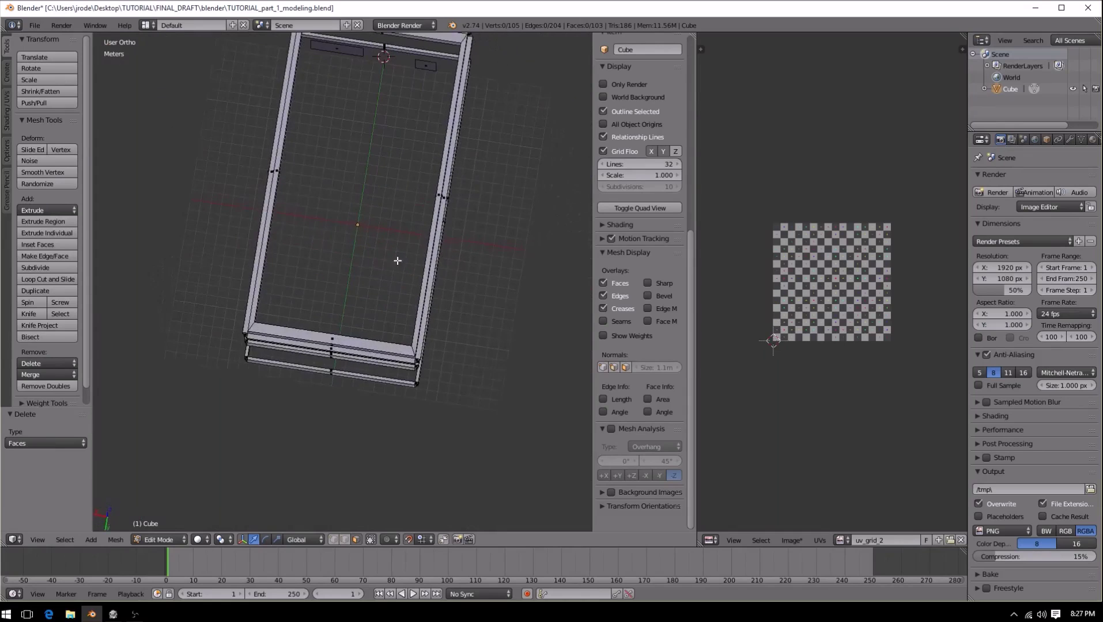
pyautogui.moveTo(414, 417); pyautogui.dragTo(370, 175, button='middle')
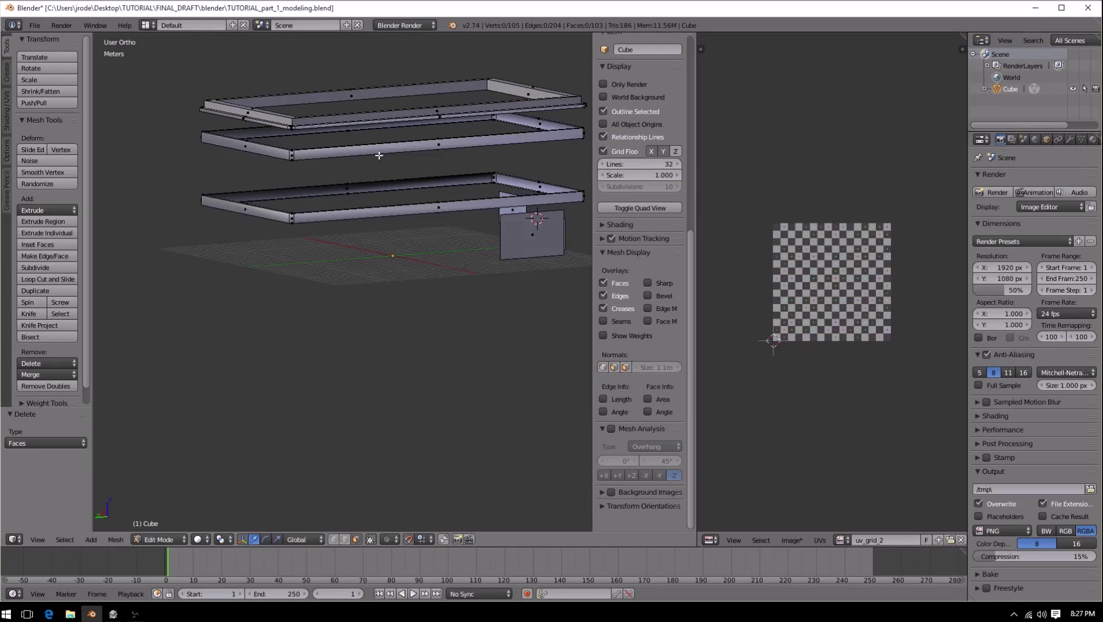
pyautogui.moveTo(335, 202); pyautogui.dragTo(296, 199, button='middle')
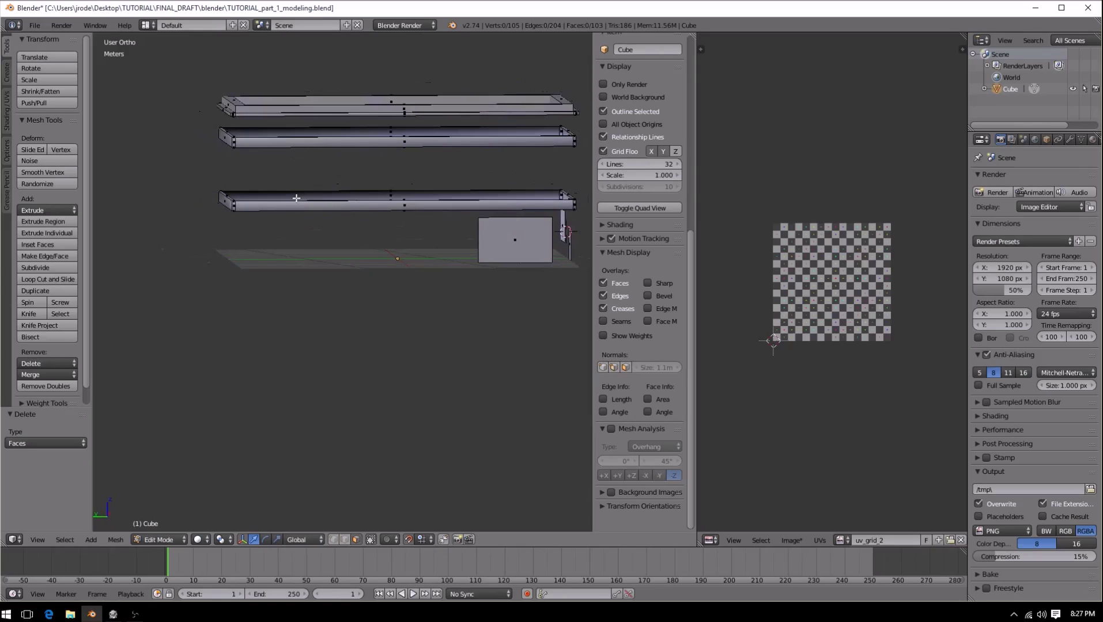
# Step: Select the outer faces of the three trim bands on one long side of the building
pyautogui.press('KP_3')
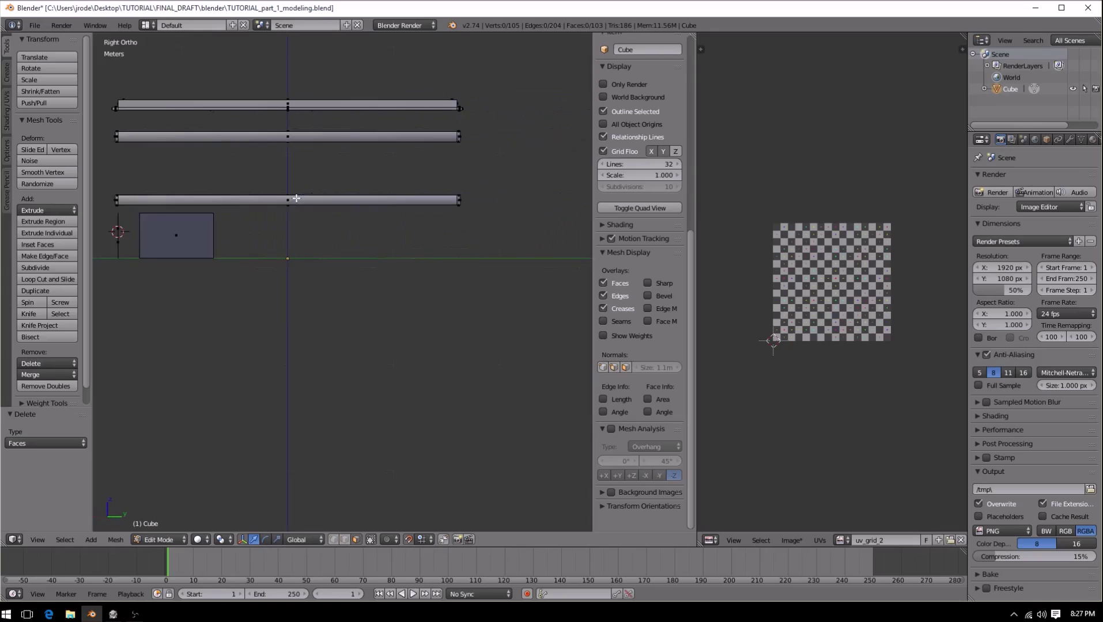
pyautogui.keyDown('shift'); pyautogui.moveTo(278, 143); pyautogui.dragTo(353, 298, button='middle'); pyautogui.keyUp('shift')
pyautogui.scroll(5, 339, 377)
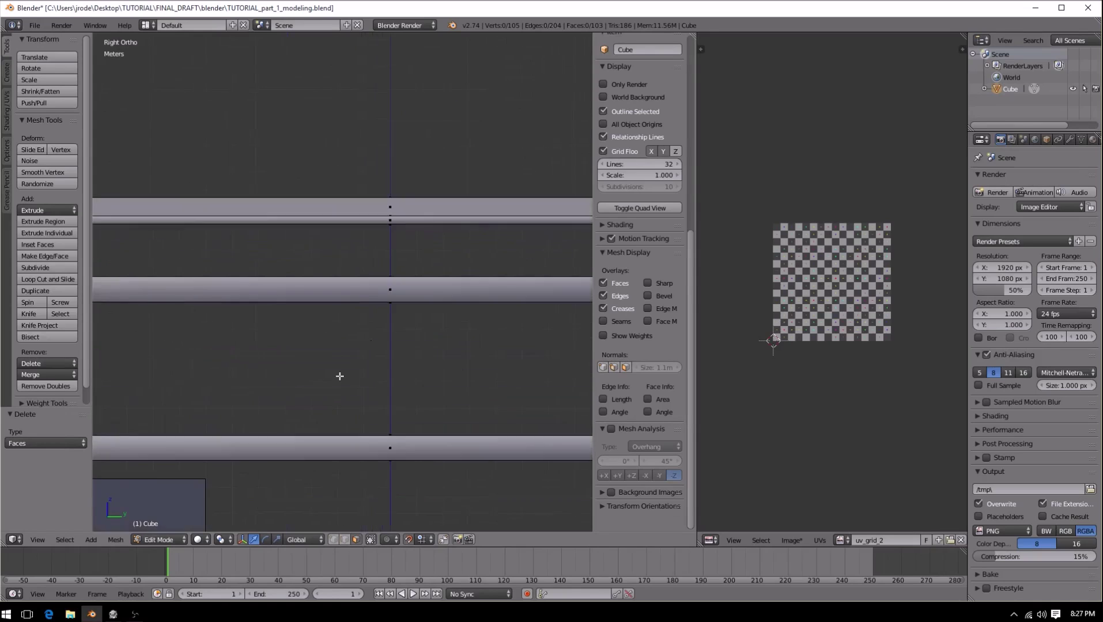
pyautogui.rightClick(390, 219)
pyautogui.keyDown('shift'); pyautogui.rightClick(398, 288); pyautogui.keyUp('shift')
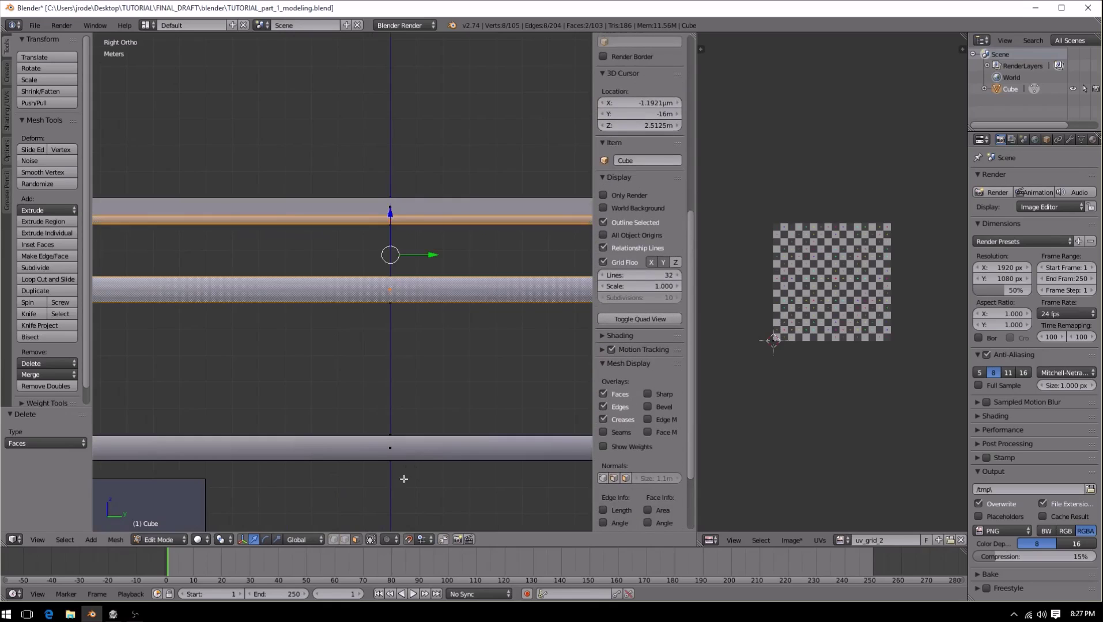
pyautogui.keyDown('shift'); pyautogui.rightClick(410, 452); pyautogui.keyUp('shift')
# Step: Add the outer faces of the three trim bands on the opposite long side to the selection
pyautogui.press('KP_6')
pyautogui.press('KP_6')
pyautogui.press('KP_6')
pyautogui.press('KP_6')
pyautogui.press('KP_6')
pyautogui.press('KP_6')
pyautogui.press('KP_6')
pyautogui.press('KP_6')
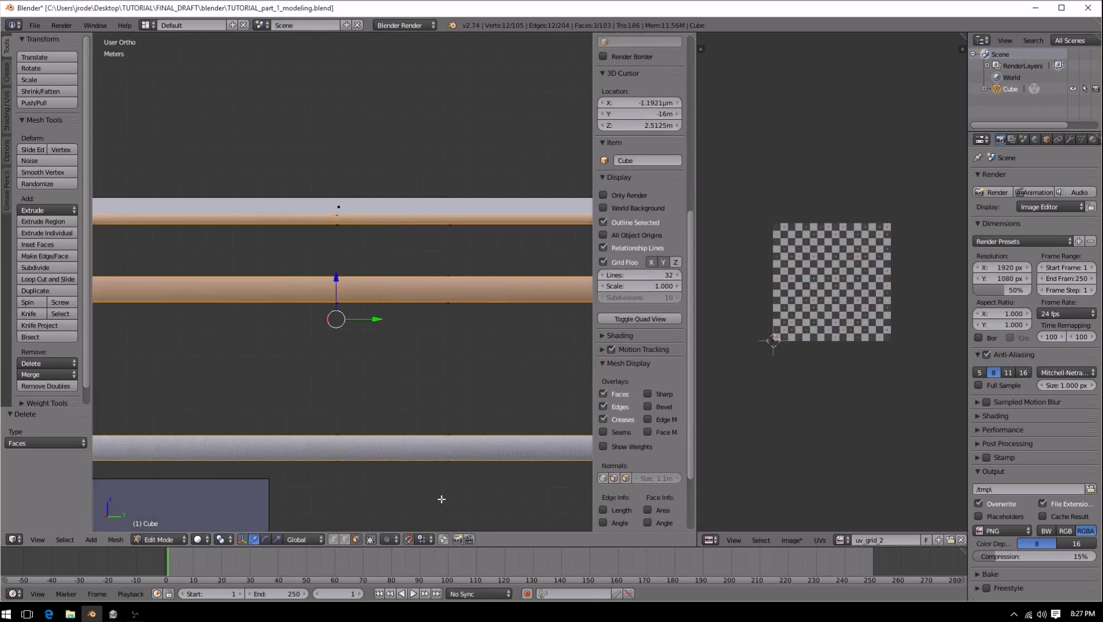
pyautogui.press('KP_6')
pyautogui.press('KP_6')
pyautogui.press('KP_6')
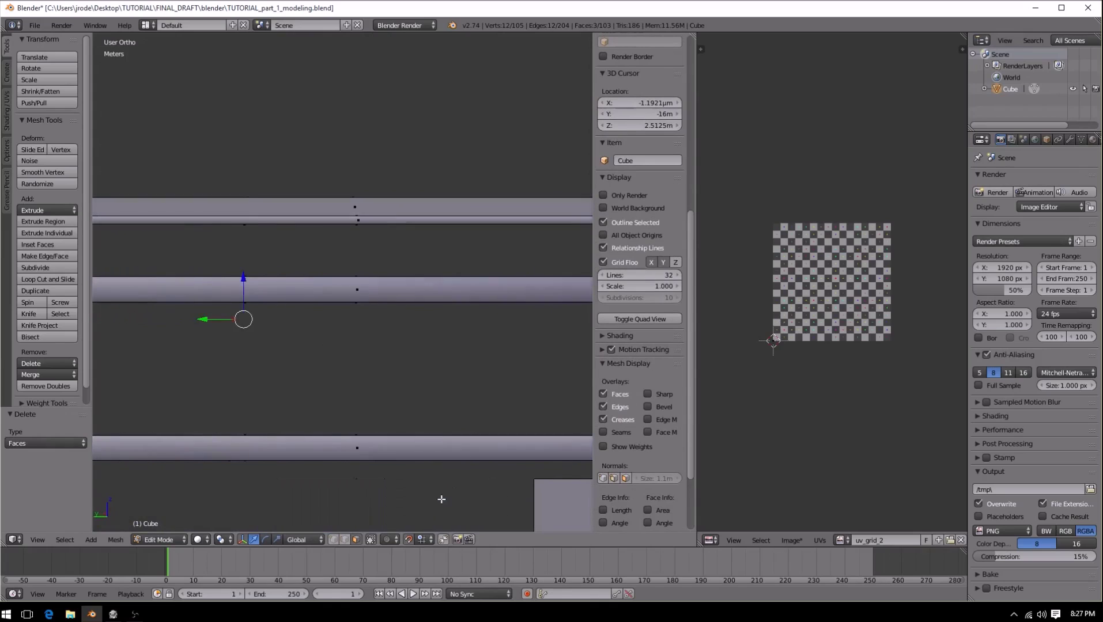
pyautogui.keyDown('shift'); pyautogui.rightClick(318, 454); pyautogui.keyUp('shift')
pyautogui.keyDown('shift'); pyautogui.rightClick(302, 294); pyautogui.keyUp('shift')
pyautogui.keyDown('shift'); pyautogui.rightClick(312, 220); pyautogui.keyUp('shift')
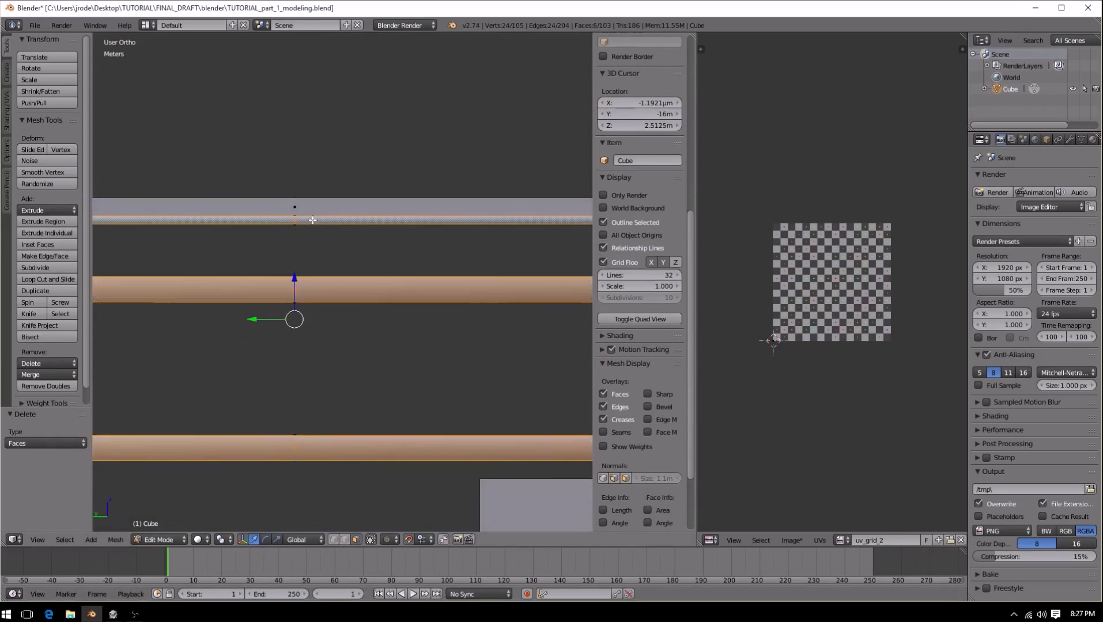
# Step: Project the selected trim faces' UVs from the view and move them -2.625 m along Y, clear of the UV grid
pyautogui.press('u')
pyautogui.click(312, 220)
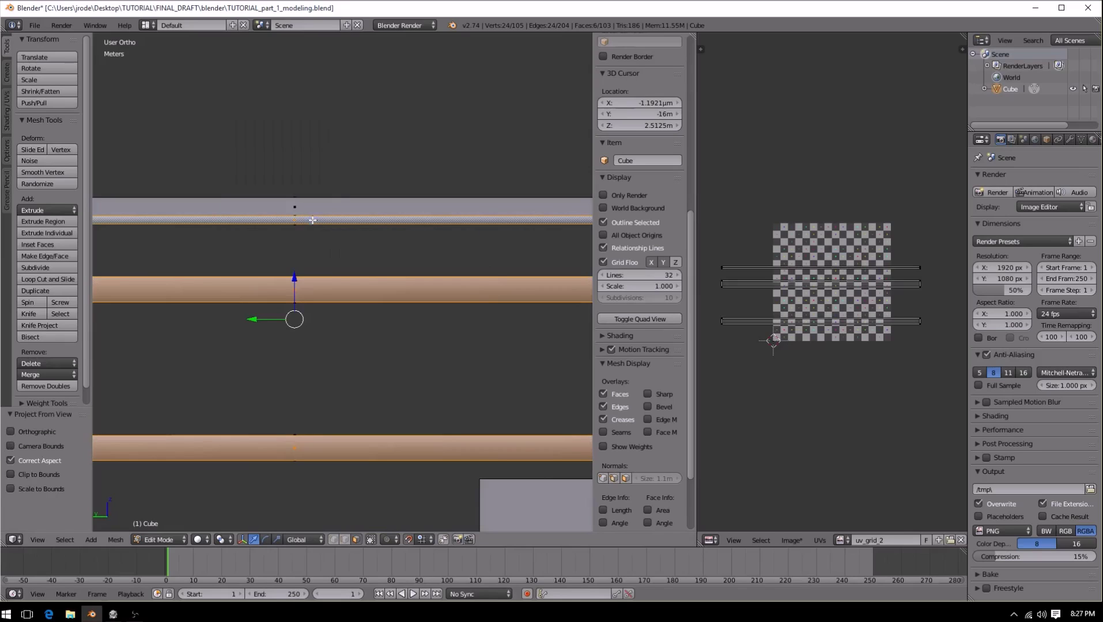
pyautogui.press('a')
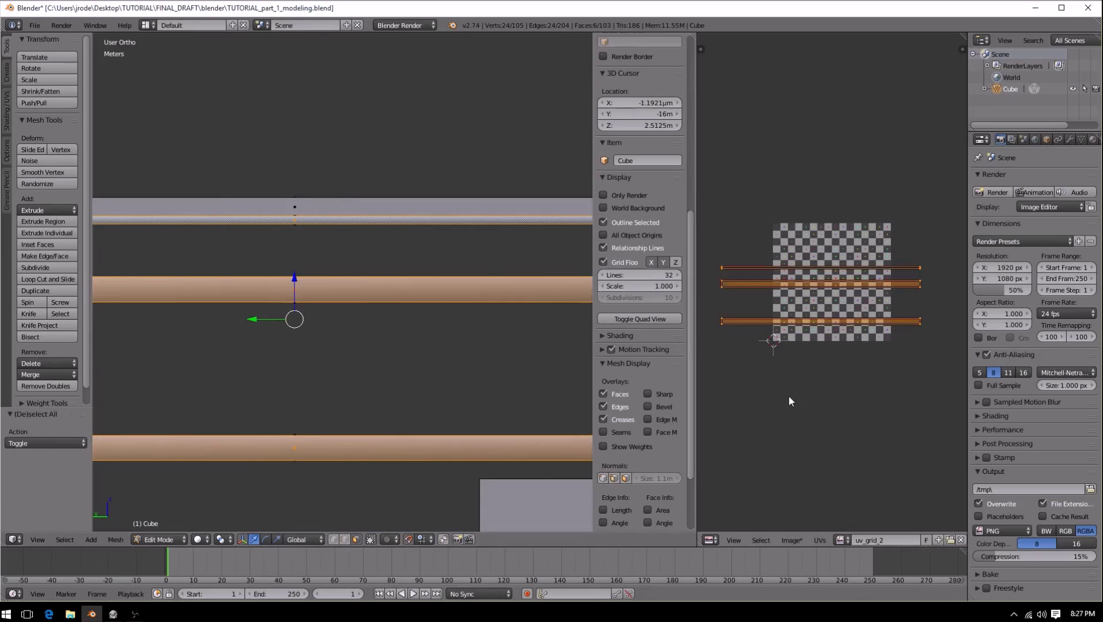
pyautogui.press('g')
pyautogui.press('y')
pyautogui.click(808, 204)
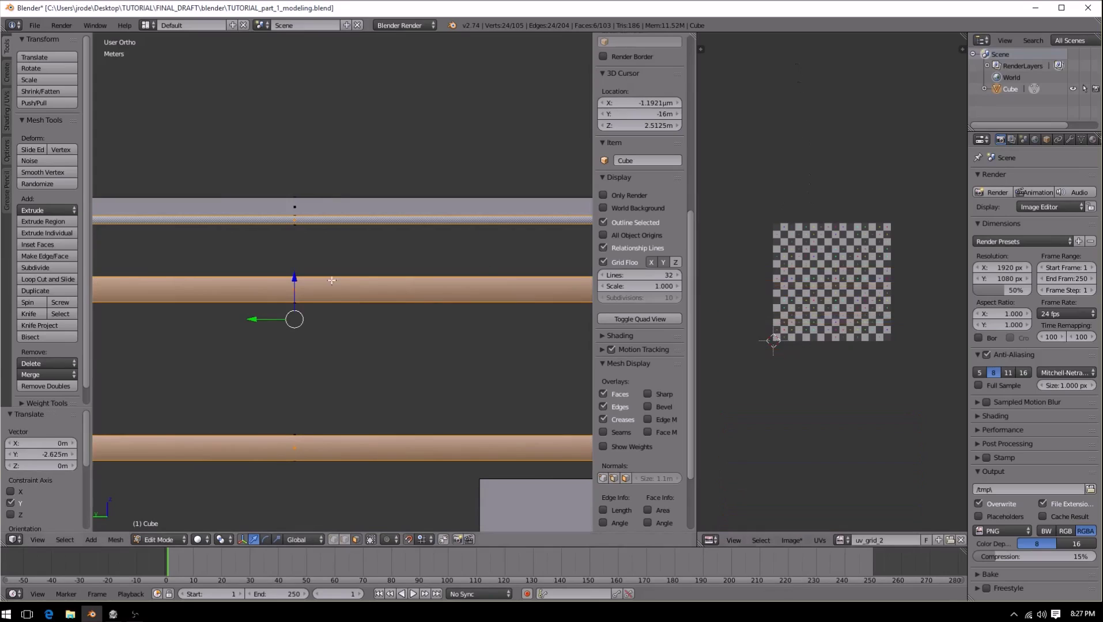
# Step: Hide the mapped long-side faces and select the outer and corner faces of all three trim bands on one short side
pyautogui.scroll(-3, 309, 311)
pyautogui.scroll(4, 310, 310)
pyautogui.press('h')
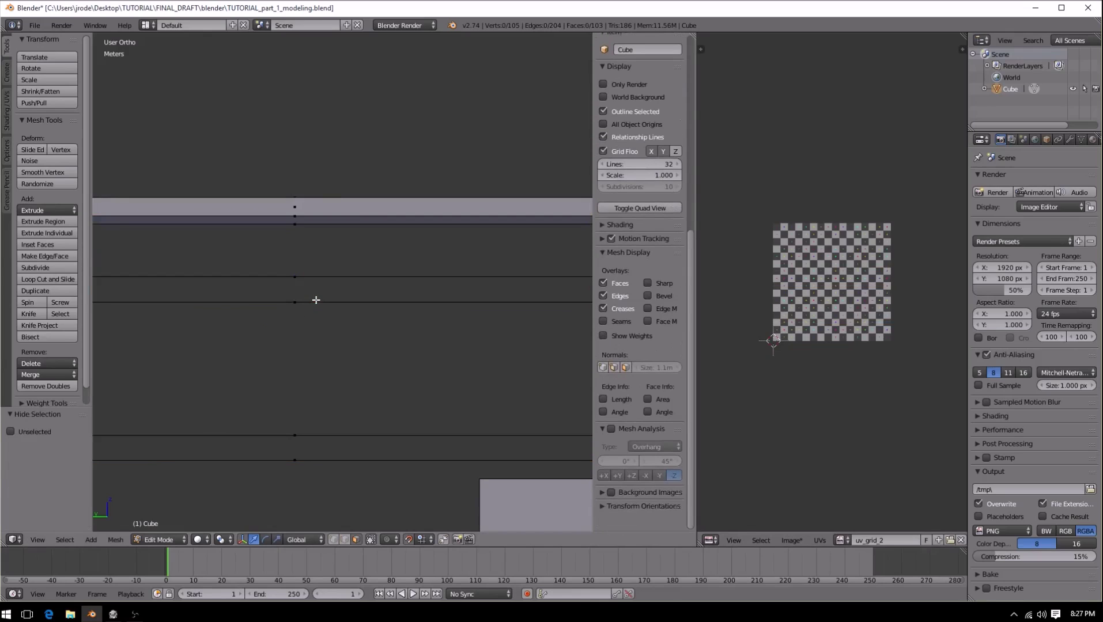
pyautogui.press('KP_6')
pyautogui.press('KP_6')
pyautogui.press('KP_6')
pyautogui.press('KP_6')
pyautogui.press('KP_6')
pyautogui.press('KP_6')
pyautogui.press('KP_6')
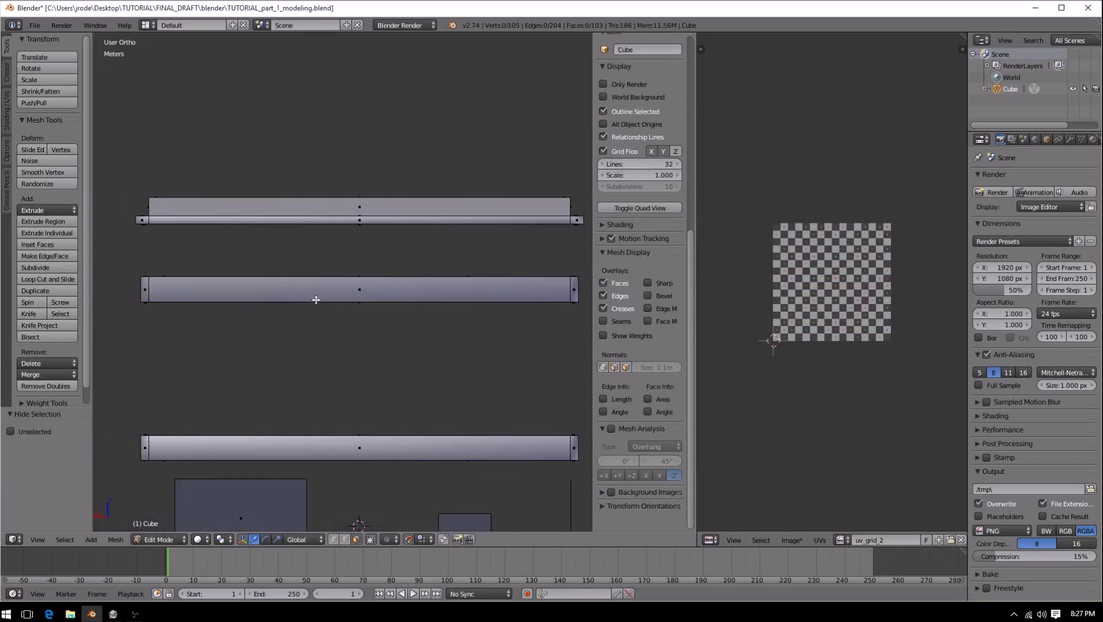
pyautogui.press('b')
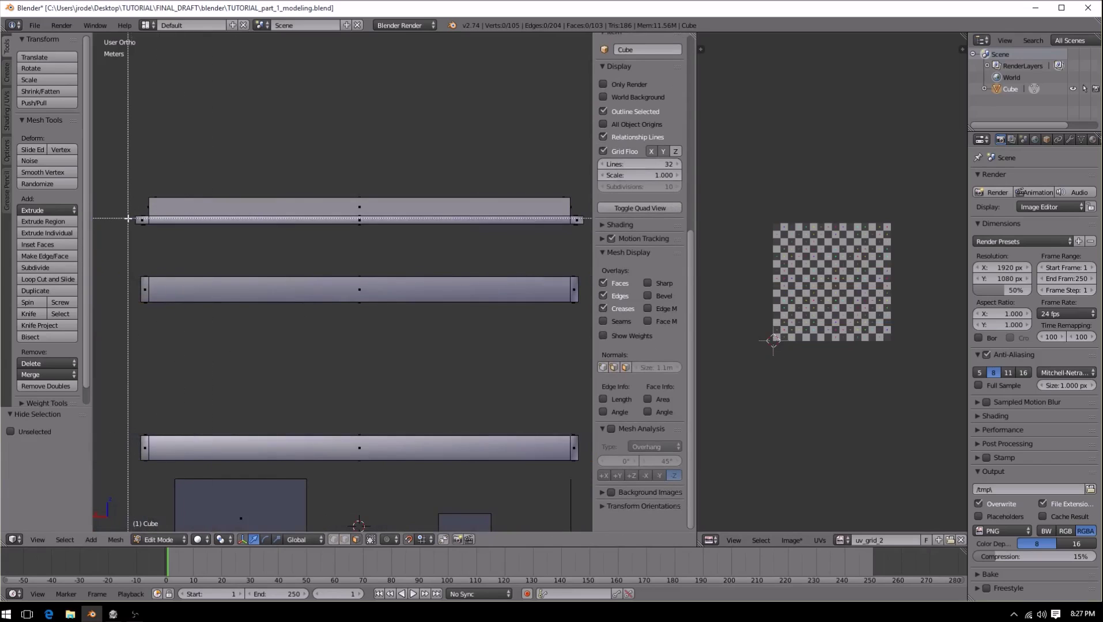
pyautogui.moveTo(128, 218); pyautogui.dragTo(588, 246)
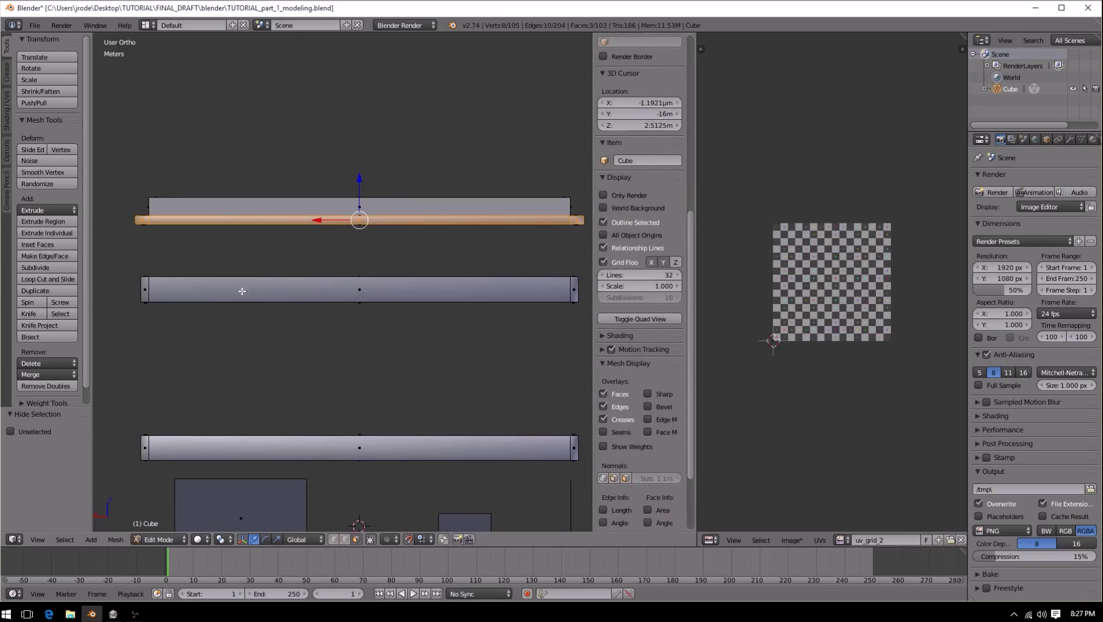
pyautogui.press('b')
pyautogui.moveTo(126, 279); pyautogui.dragTo(569, 340)
pyautogui.press('b')
pyautogui.moveTo(118, 436); pyautogui.dragTo(586, 464)
# Step: Add the outer and corner faces of the three trim bands on the opposite short side to the selection
pyautogui.press('g')
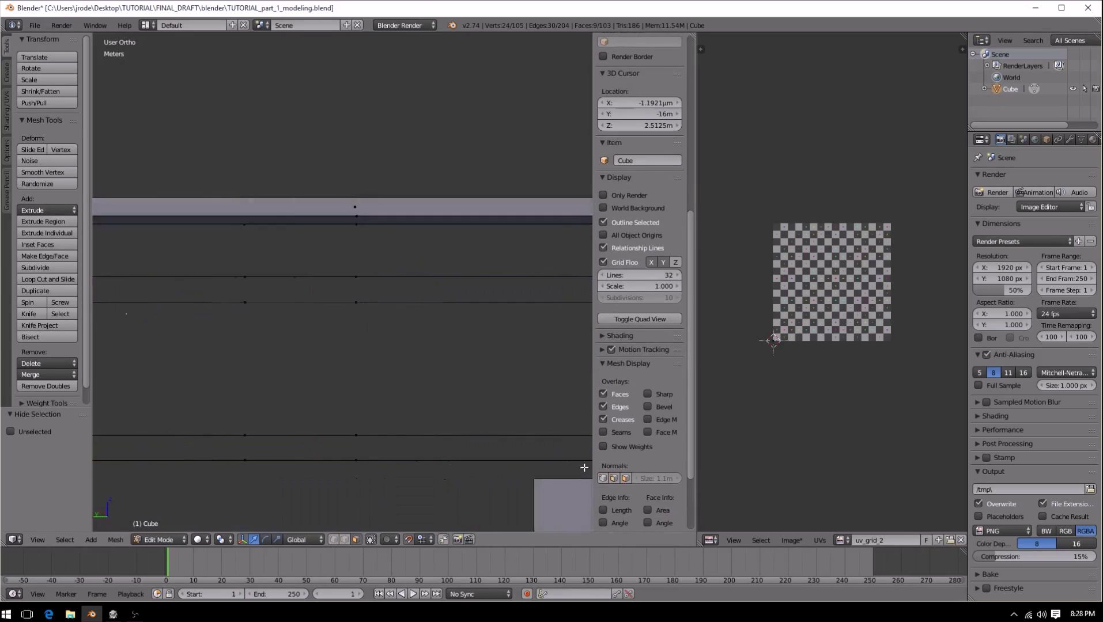
pyautogui.rightClick(584, 467)
pyautogui.press('b')
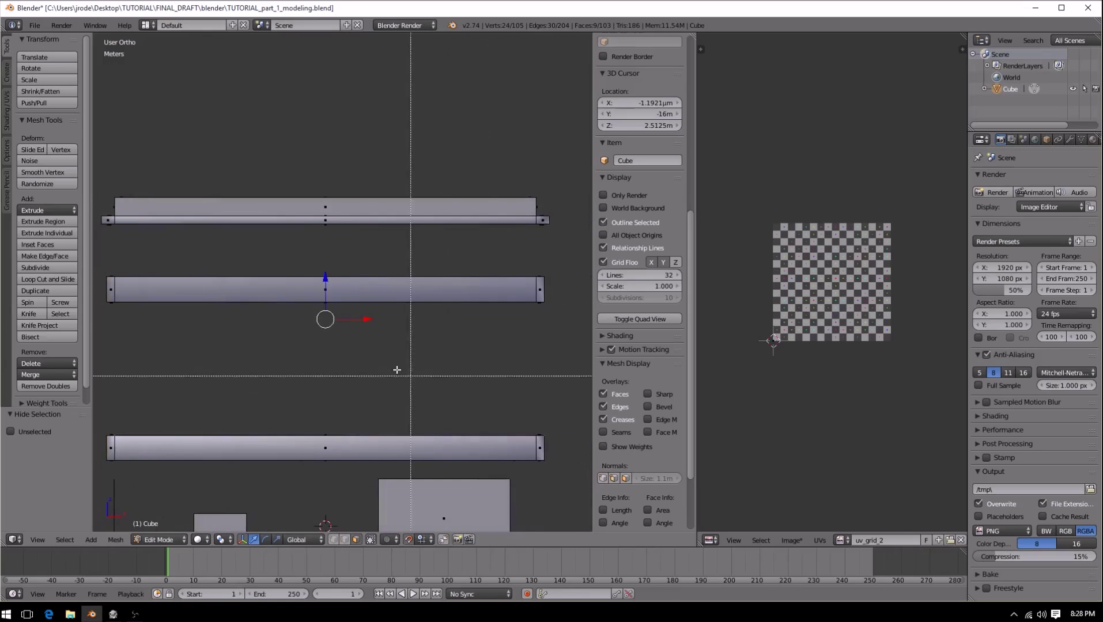
pyautogui.moveTo(97, 218); pyautogui.dragTo(573, 264)
pyautogui.press('b')
pyautogui.moveTo(106, 274); pyautogui.dragTo(570, 306)
pyautogui.press('b')
pyautogui.moveTo(102, 431); pyautogui.dragTo(571, 464)
# Step: Project the short-side trim UVs from the view and move them -2.375 m along Y, off the UV grid
pyautogui.press('u')
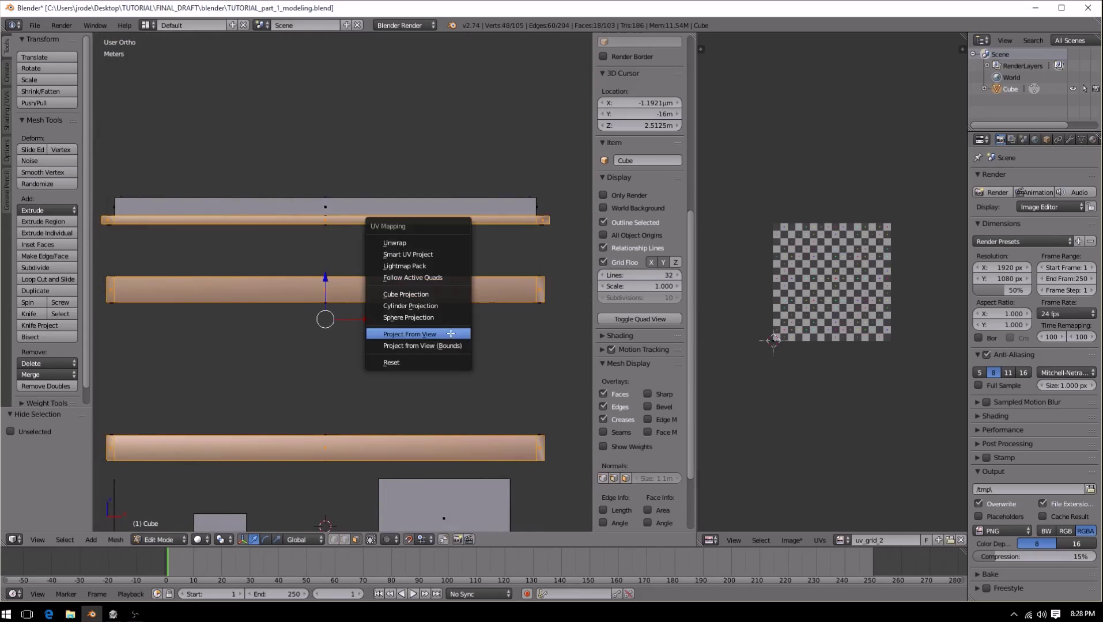
pyautogui.click(449, 400)
pyautogui.press('a')
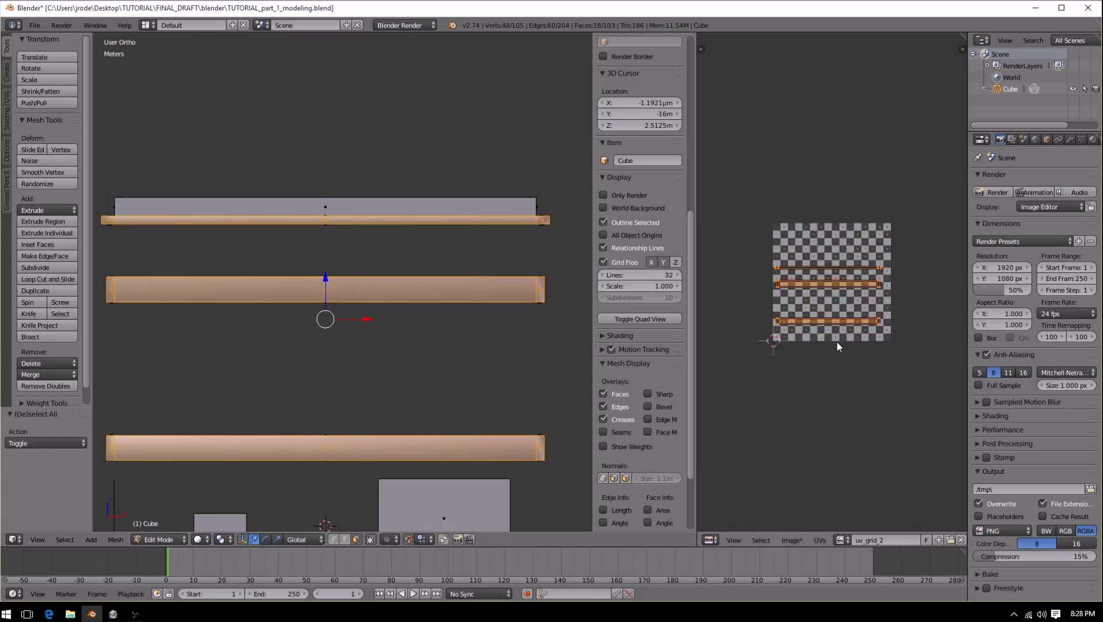
pyautogui.press('g')
pyautogui.press('y')
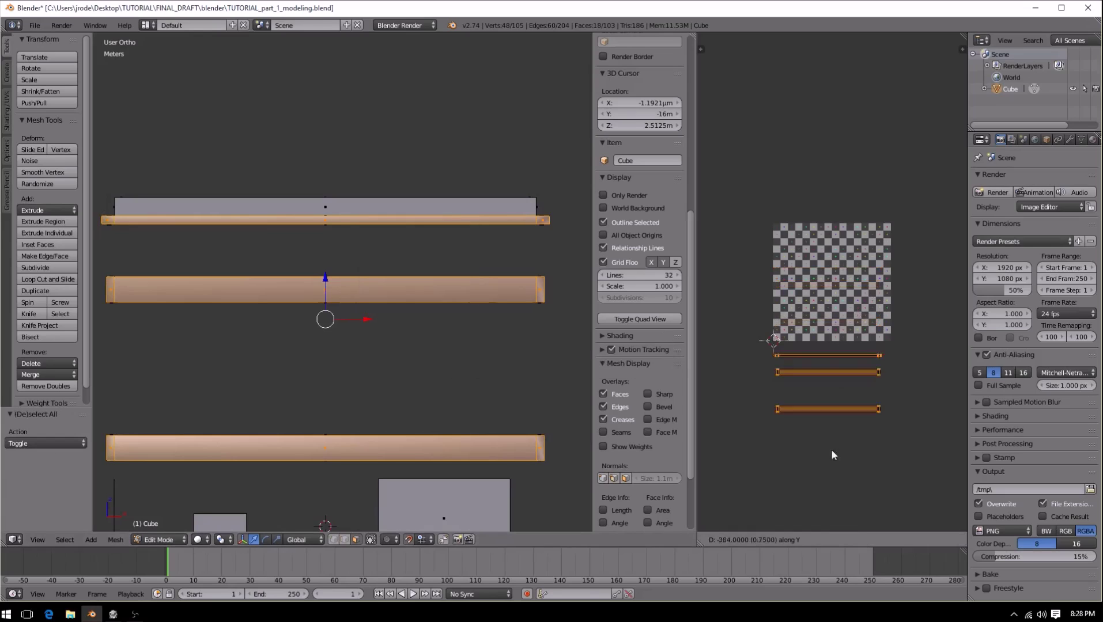
pyautogui.click(840, 126)
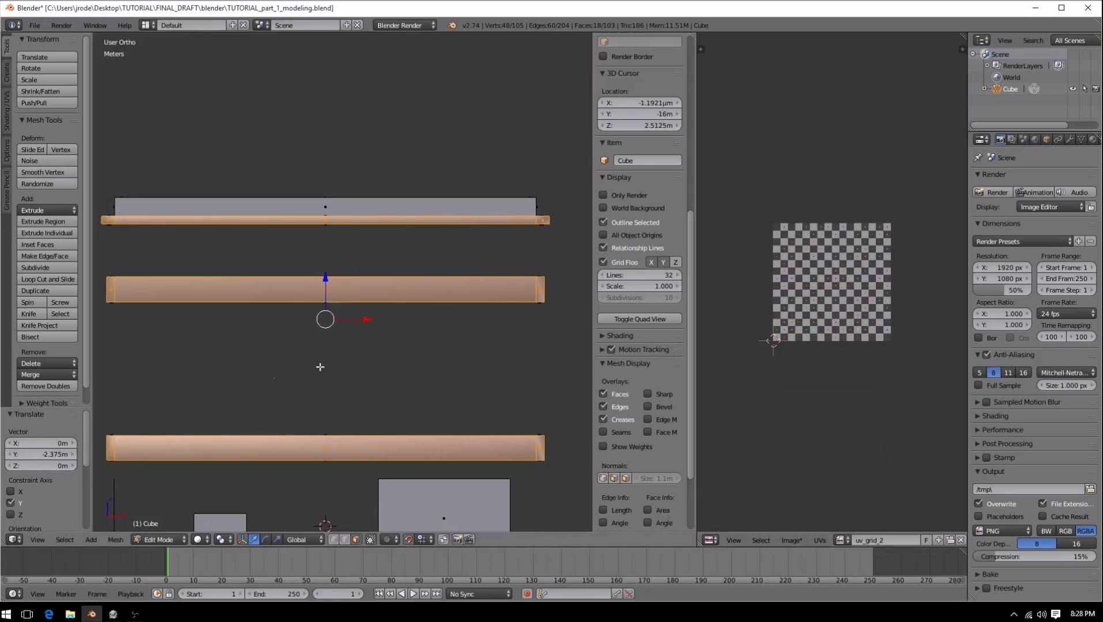
# Step: Hide the mapped short-side faces and, in top view wireframe, select the outer trim strips along both long sides
pyautogui.press('h')
pyautogui.press('KP_7')
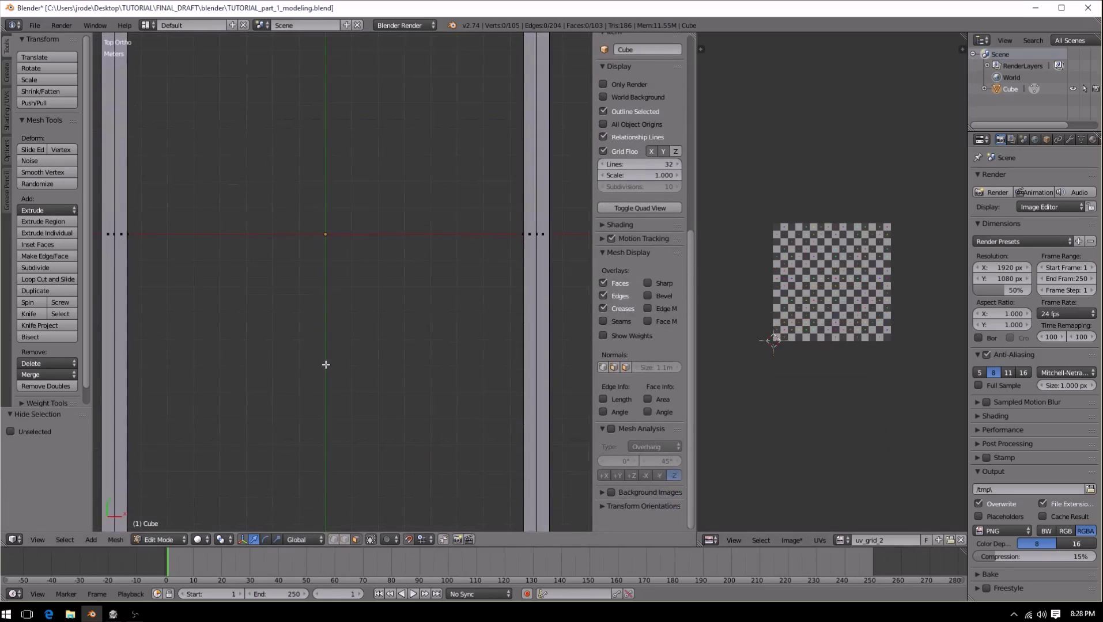
pyautogui.press('b')
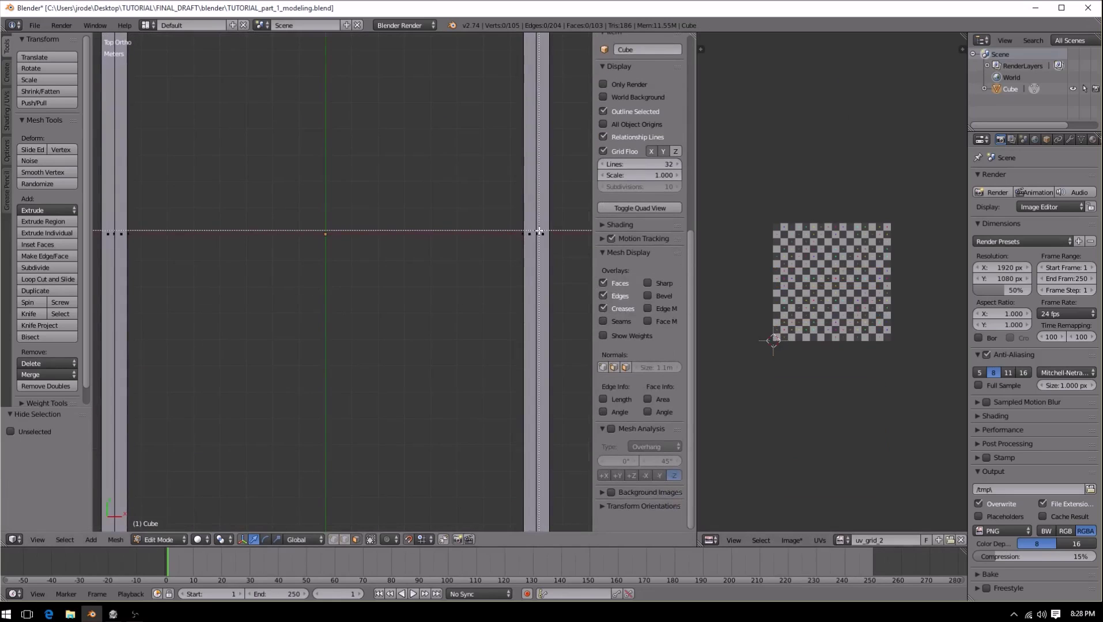
pyautogui.press('Escape')
pyautogui.press('z')
pyautogui.press('b')
pyautogui.moveTo(536, 226); pyautogui.dragTo(553, 254)
pyautogui.press('b')
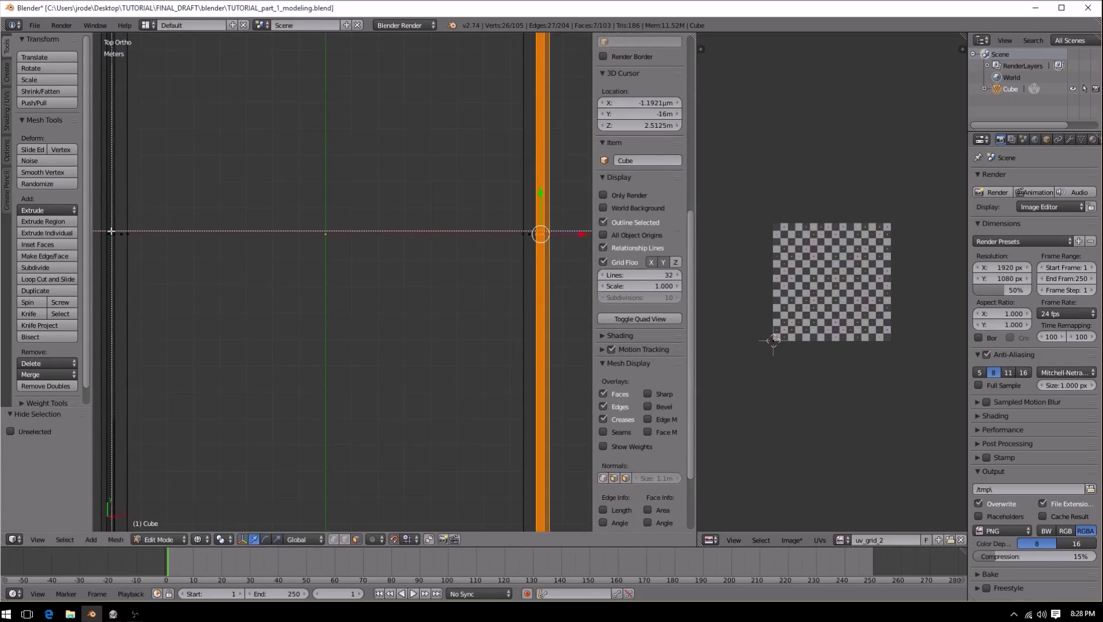
pyautogui.moveTo(101, 226); pyautogui.dragTo(121, 259)
pyautogui.press('z')
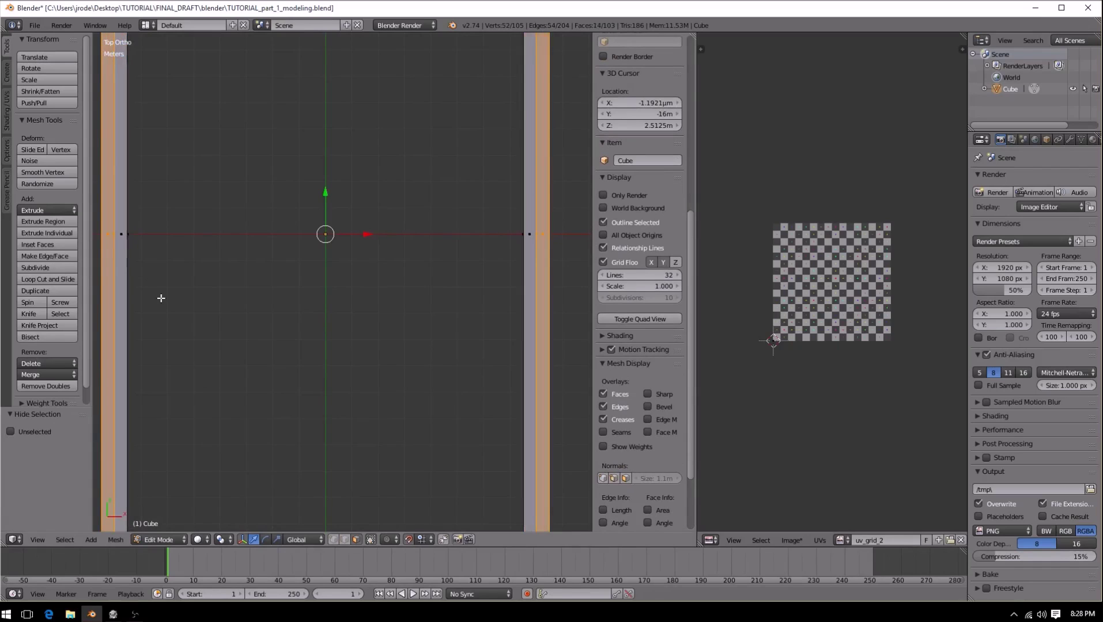
# Step: Remove the two vertical roof-edge side faces from the selection, keeping only the trim bands' upper and lower faces
pyautogui.press('KP_8')
pyautogui.press('KP_8')
pyautogui.press('KP_8')
pyautogui.press('KP_8')
pyautogui.press('KP_8')
pyautogui.press('KP_8')
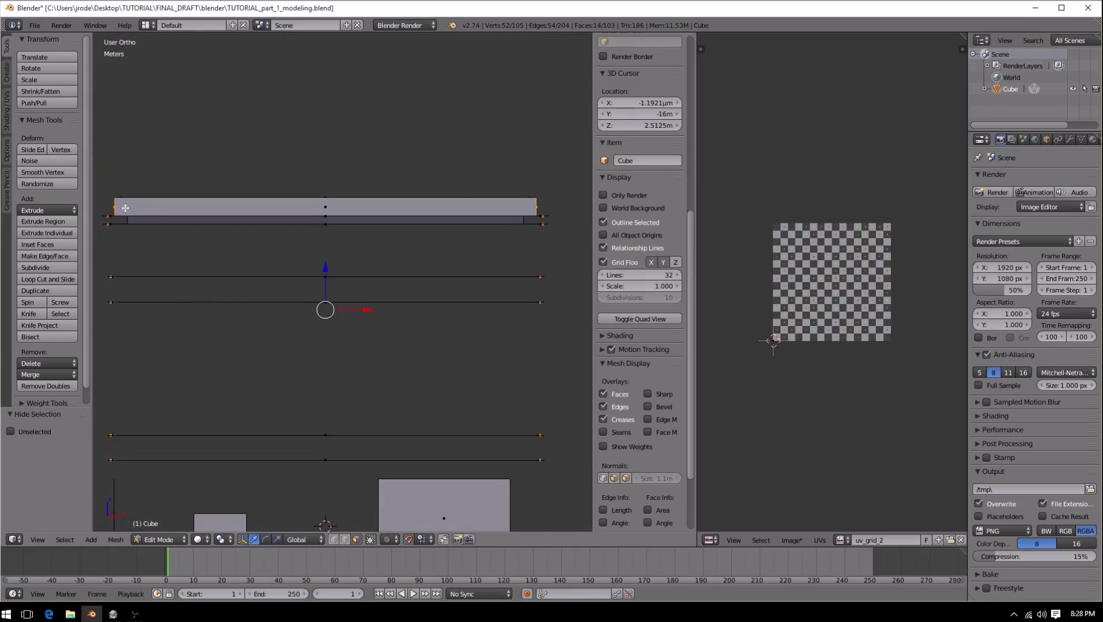
pyautogui.press('z')
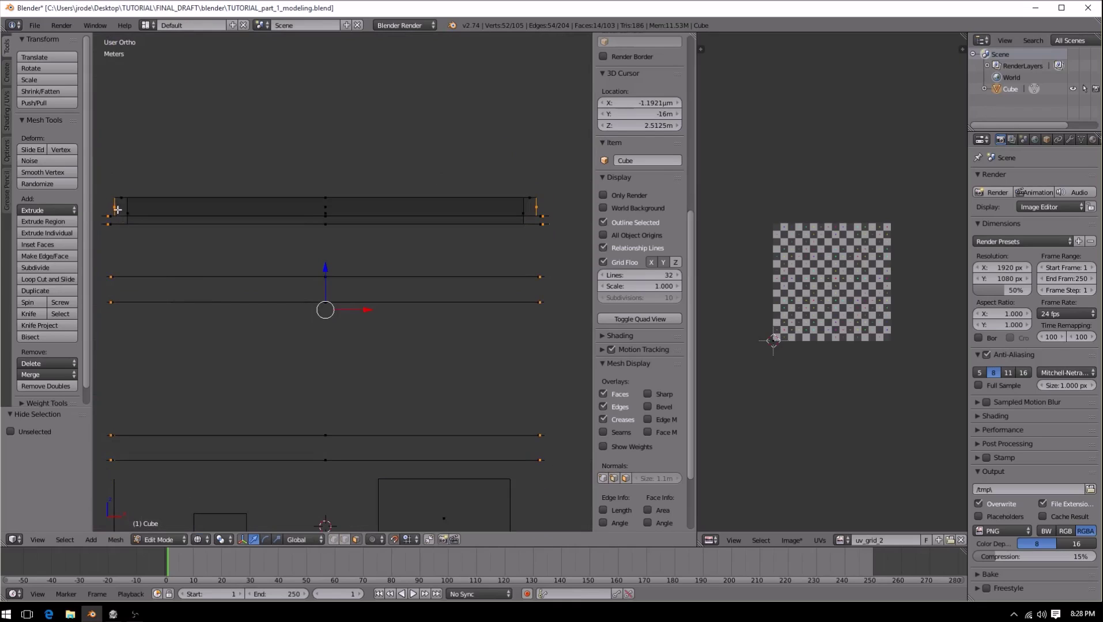
pyautogui.press('b')
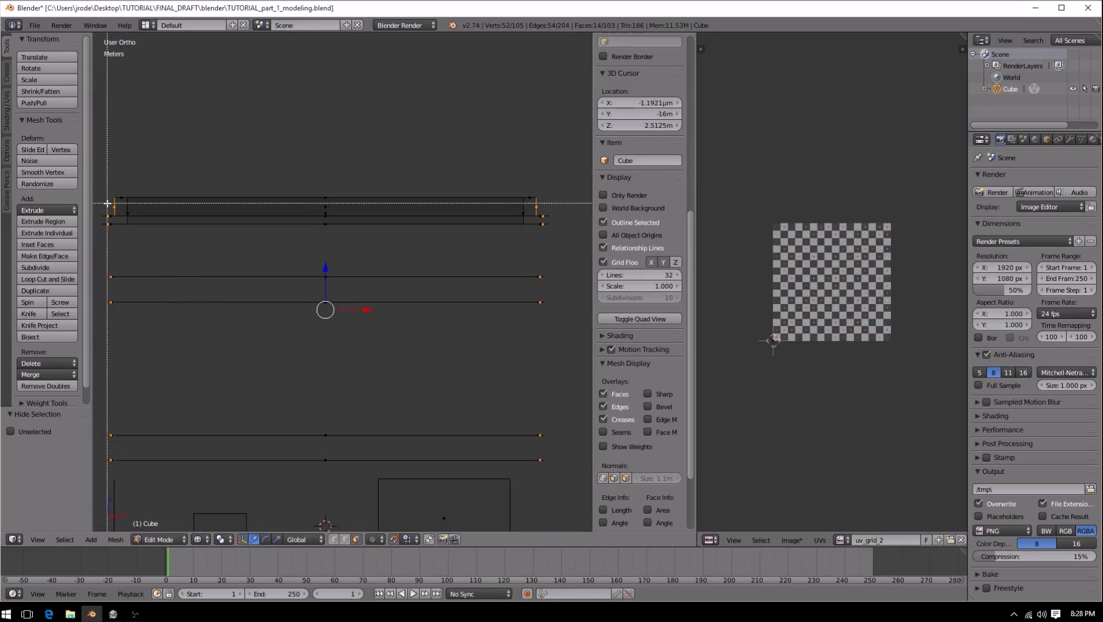
pyautogui.moveTo(106, 203); pyautogui.dragTo(120, 209)
pyautogui.moveTo(119, 210); pyautogui.dragTo(121, 210, button='middle')
pyautogui.press('b')
pyautogui.moveTo(526, 202); pyautogui.dragTo(545, 215, button='middle')
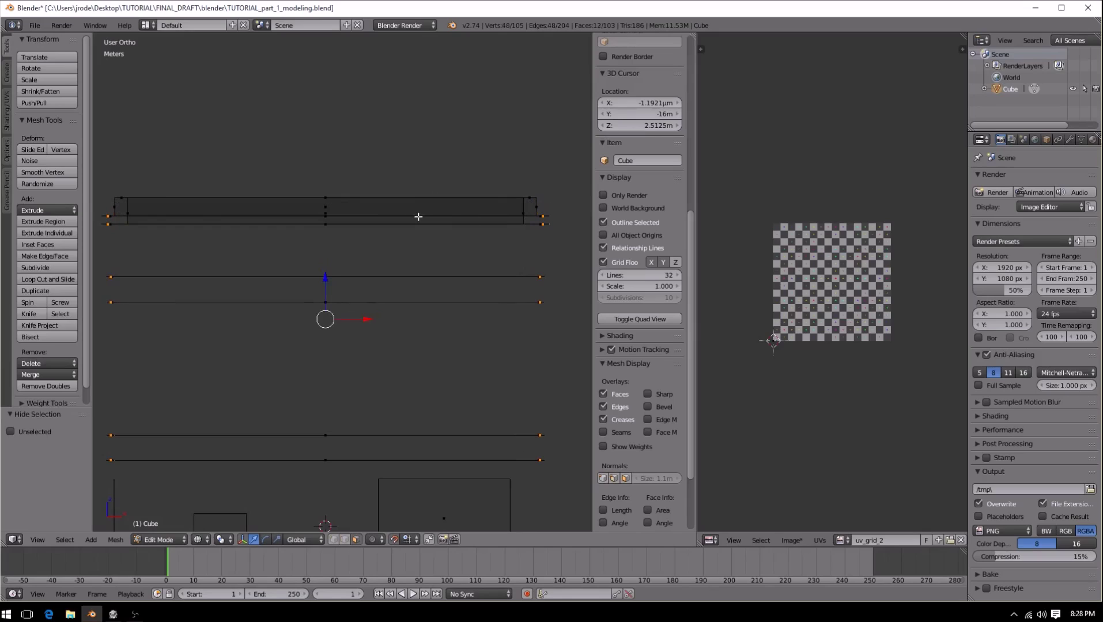
pyautogui.press('z')
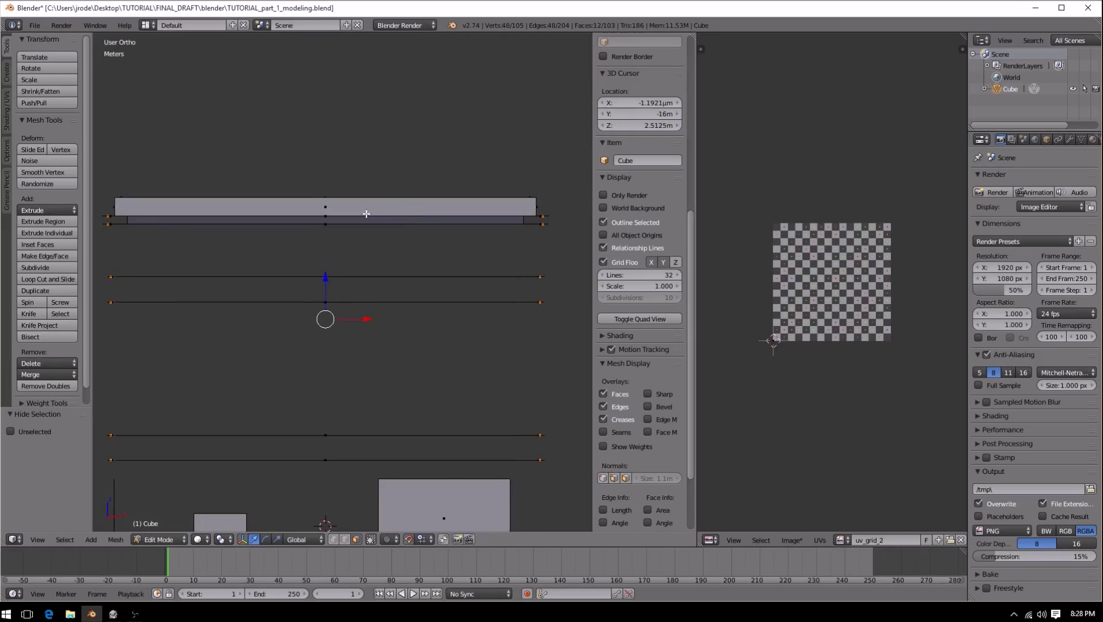
# Step: Project the selected long-side trim faces' UVs from the top view and move them 2.75 m along X
pyautogui.press('KP_7')
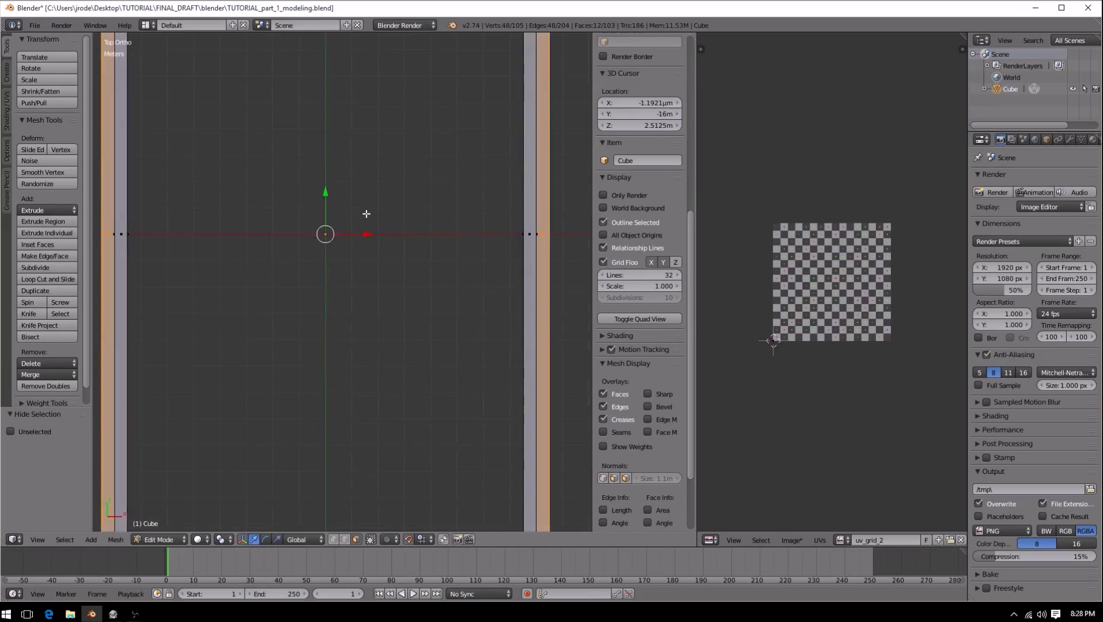
pyautogui.press('u')
pyautogui.click(367, 213)
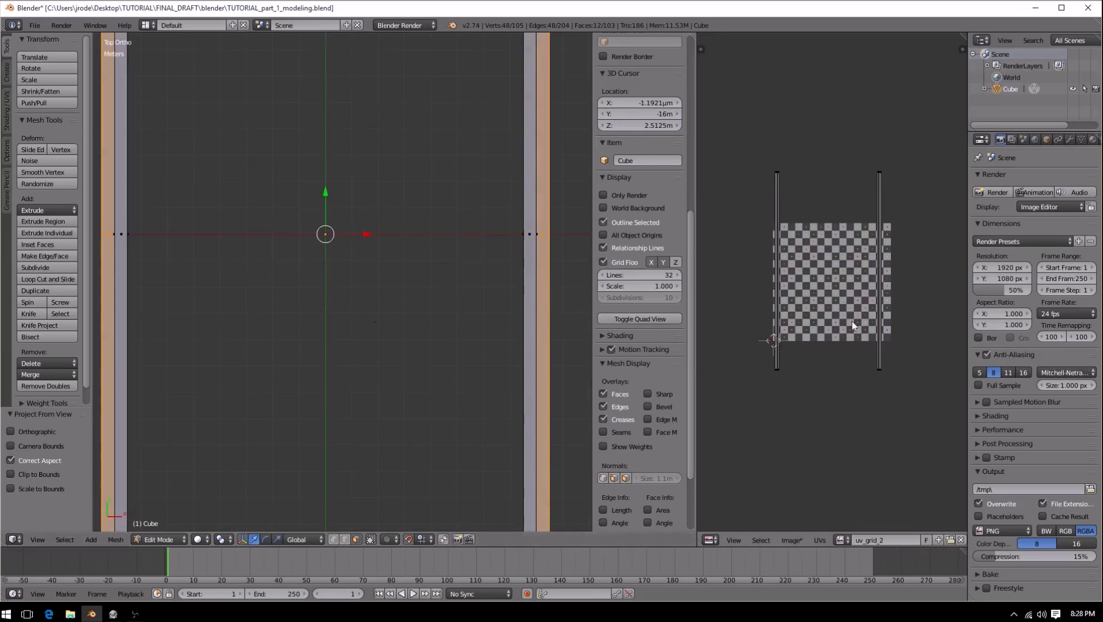
pyautogui.press('b')
pyautogui.moveTo(755, 138); pyautogui.dragTo(901, 398)
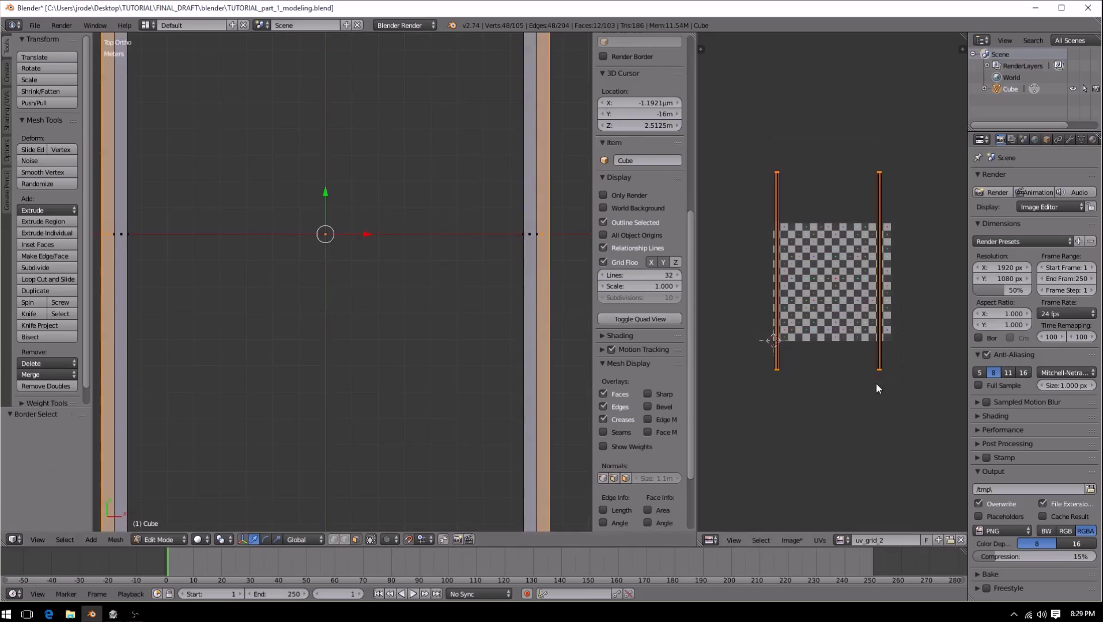
pyautogui.write('gx2.75')
pyautogui.press('Return')
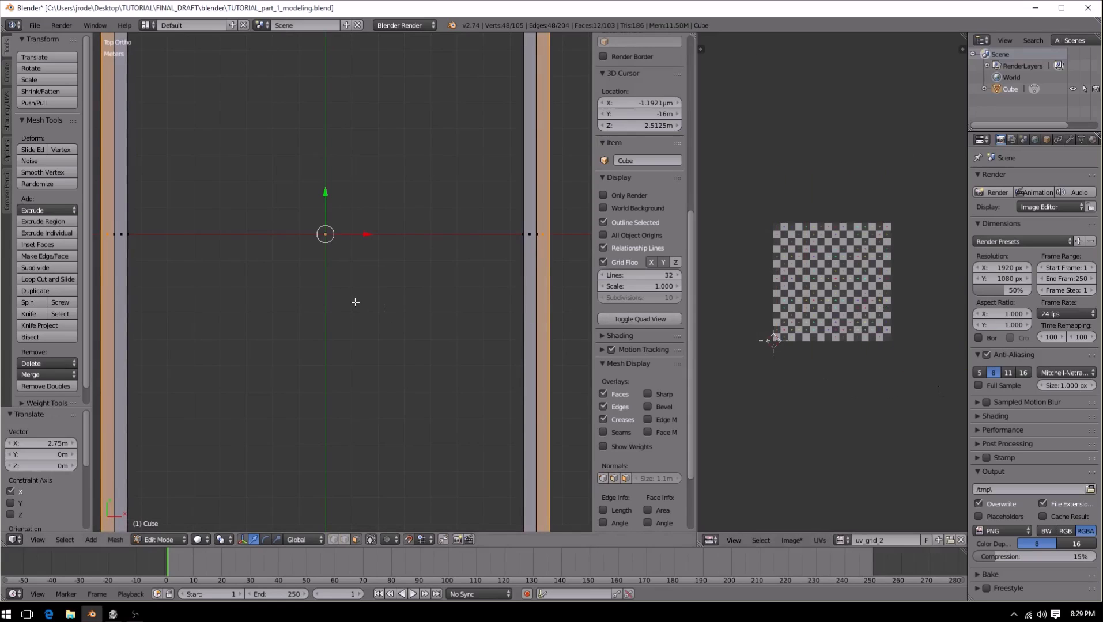
# Step: Hide the mapped upper and lower faces of the long-side trim bands
pyautogui.press('h')
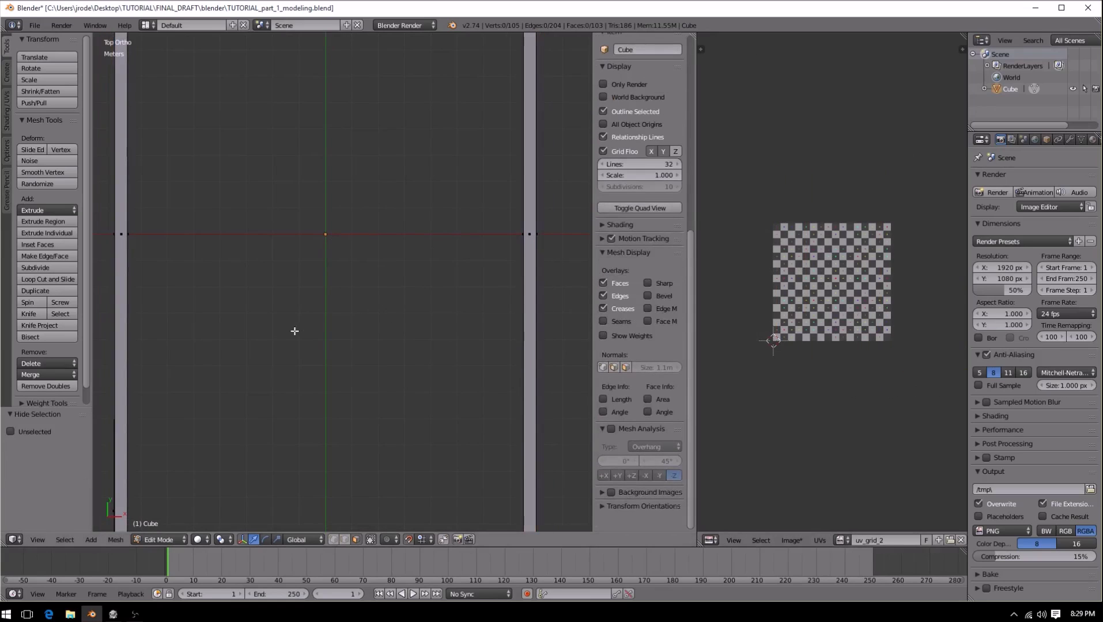
pyautogui.press('KP_2')
pyautogui.press('KP_2')
pyautogui.press('KP_2')
pyautogui.press('KP_2')
pyautogui.press('KP_2')
pyautogui.press('KP_2')
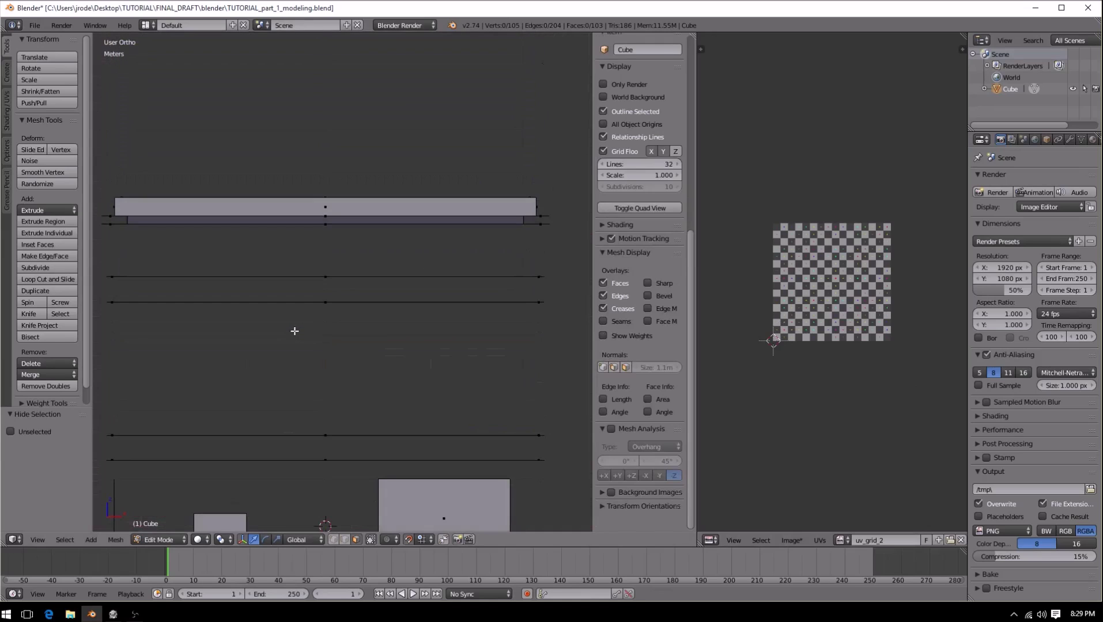
pyautogui.press('KP_2')
pyautogui.press('KP_2')
pyautogui.press('KP_2')
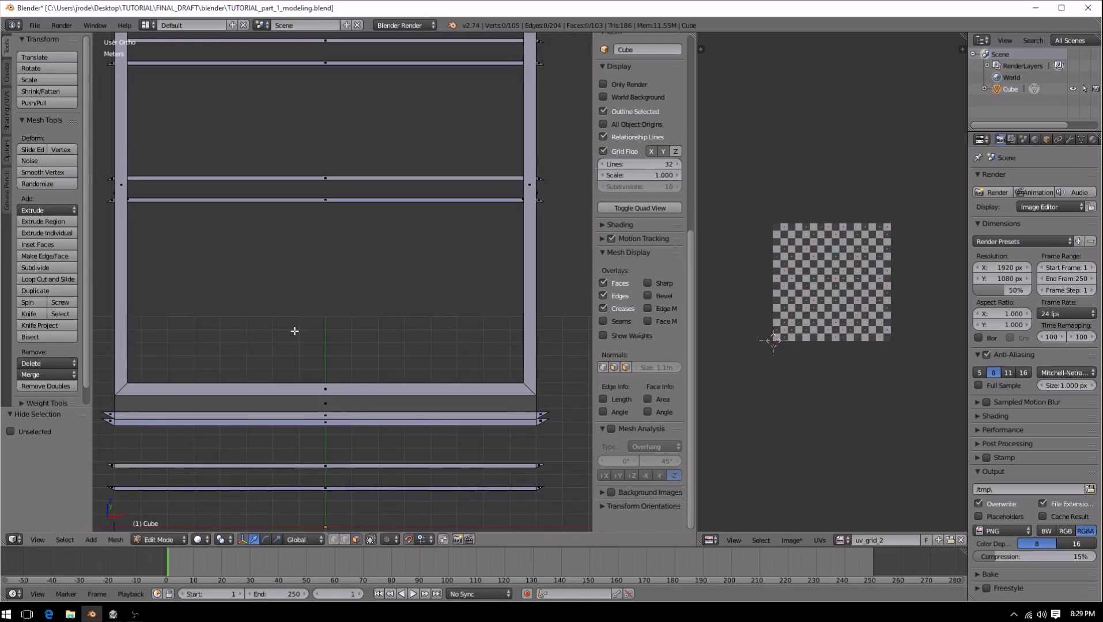
# Step: Undo the last hide and add the trim strips along the far short side to the selection
pyautogui.press('KP_8')
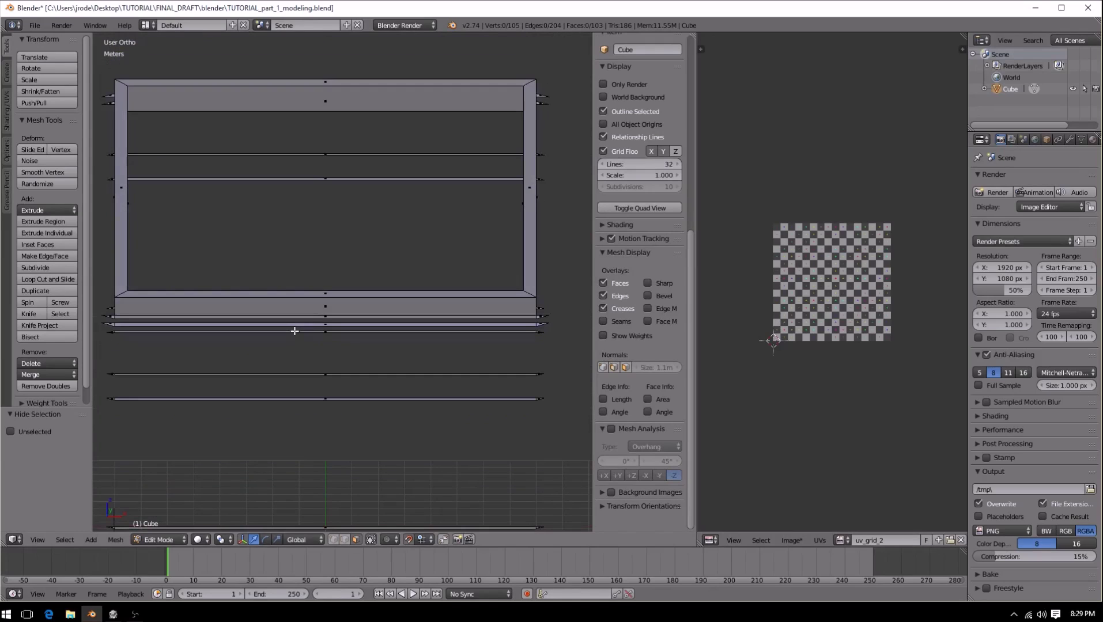
pyautogui.press('KP_8')
pyautogui.press('KP_8')
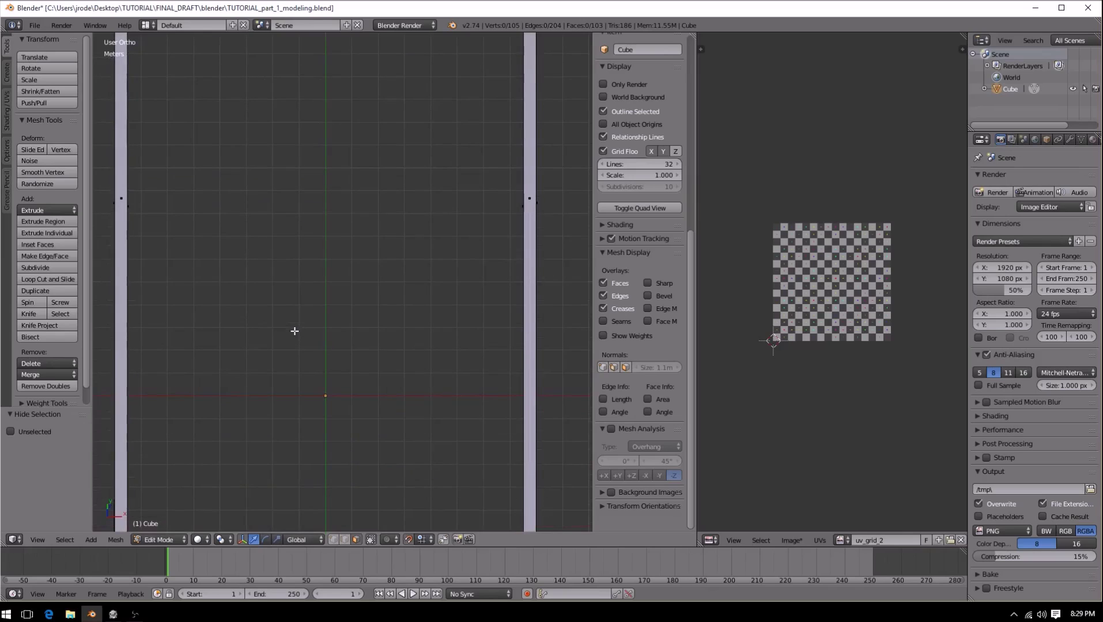
pyautogui.press('KP_8')
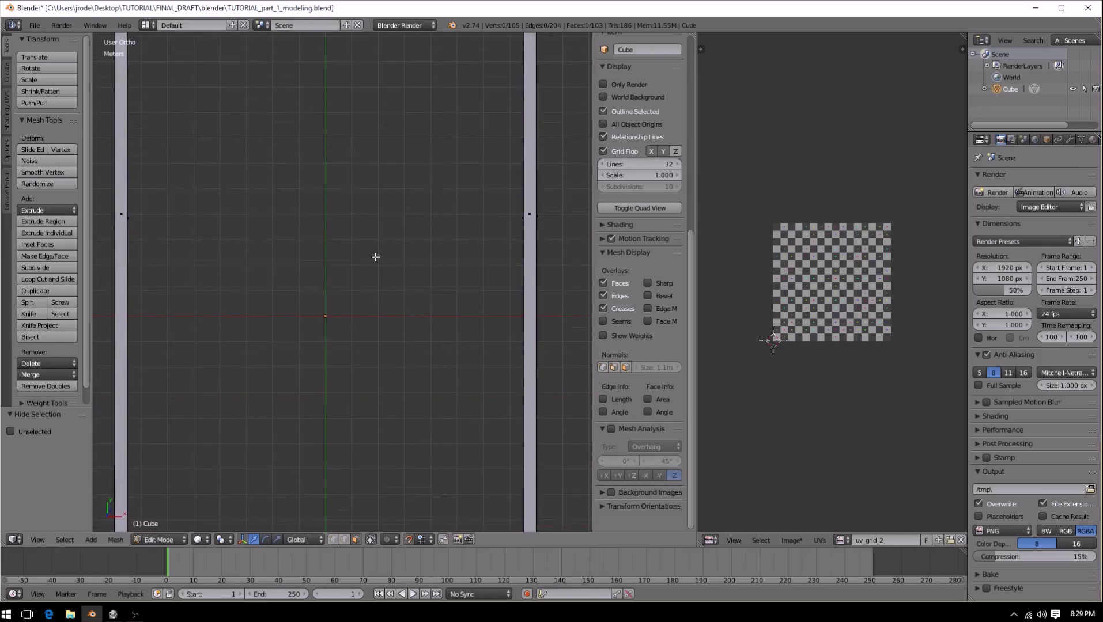
pyautogui.press('KP_8')
pyautogui.keyDown('shift'); pyautogui.moveTo(374, 184); pyautogui.dragTo(382, 509, button='middle'); pyautogui.keyUp('shift')
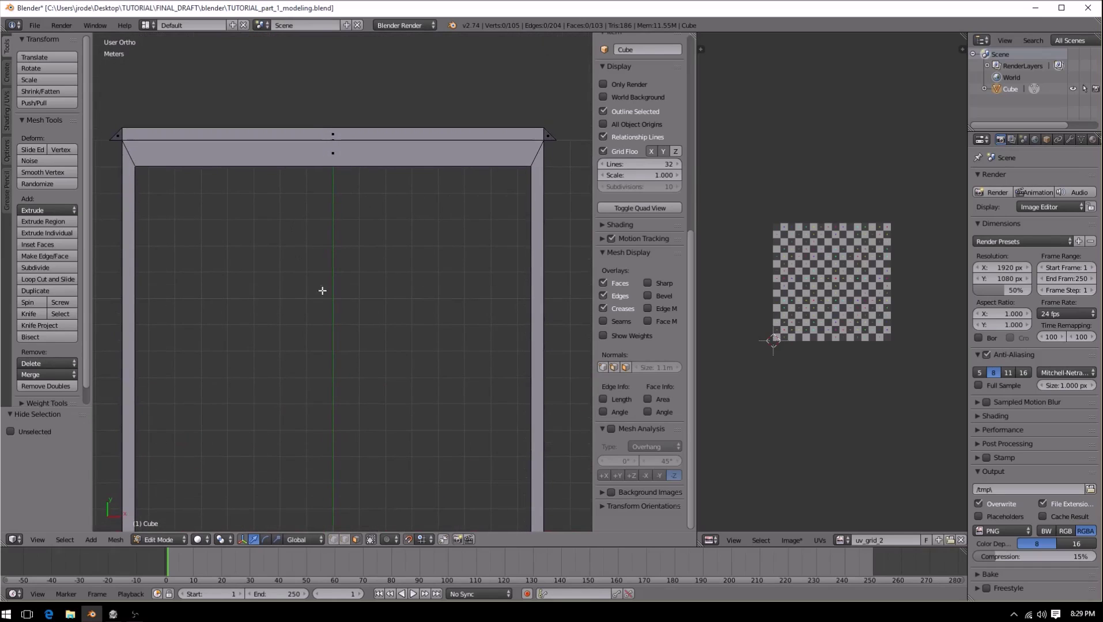
pyautogui.hotkey('ctrl', 'z')
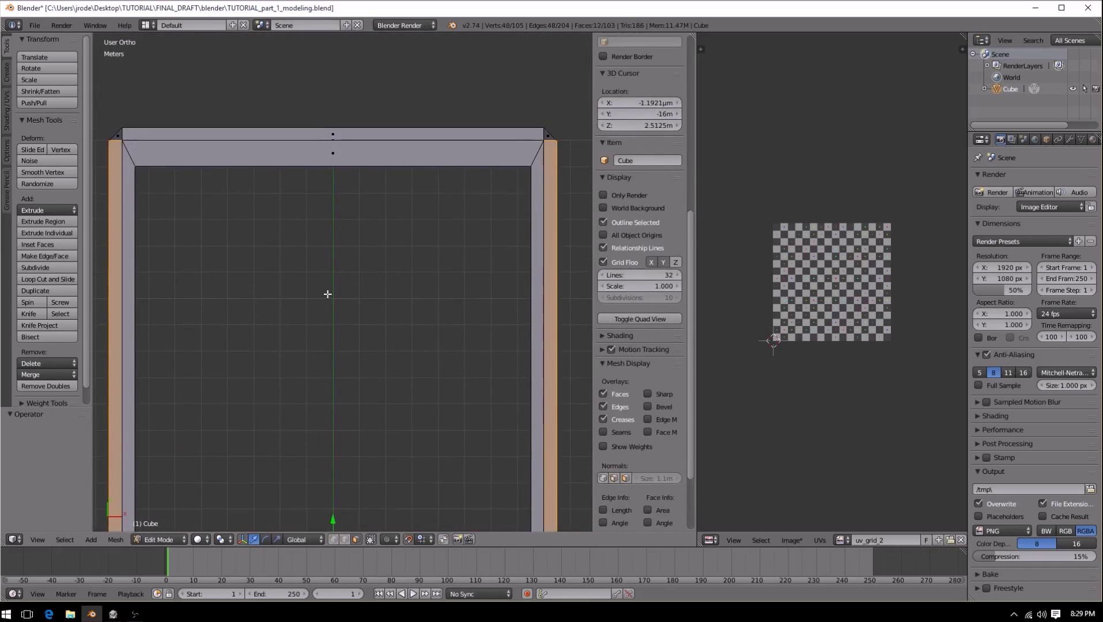
pyautogui.press('b')
pyautogui.moveTo(98, 109); pyautogui.dragTo(586, 140)
pyautogui.keyDown('shift'); pyautogui.moveTo(485, 360); pyautogui.dragTo(498, 87, button='middle'); pyautogui.keyUp('shift')
pyautogui.keyDown('shift'); pyautogui.moveTo(446, 380); pyautogui.dragTo(445, 173, button='middle'); pyautogui.keyUp('shift')
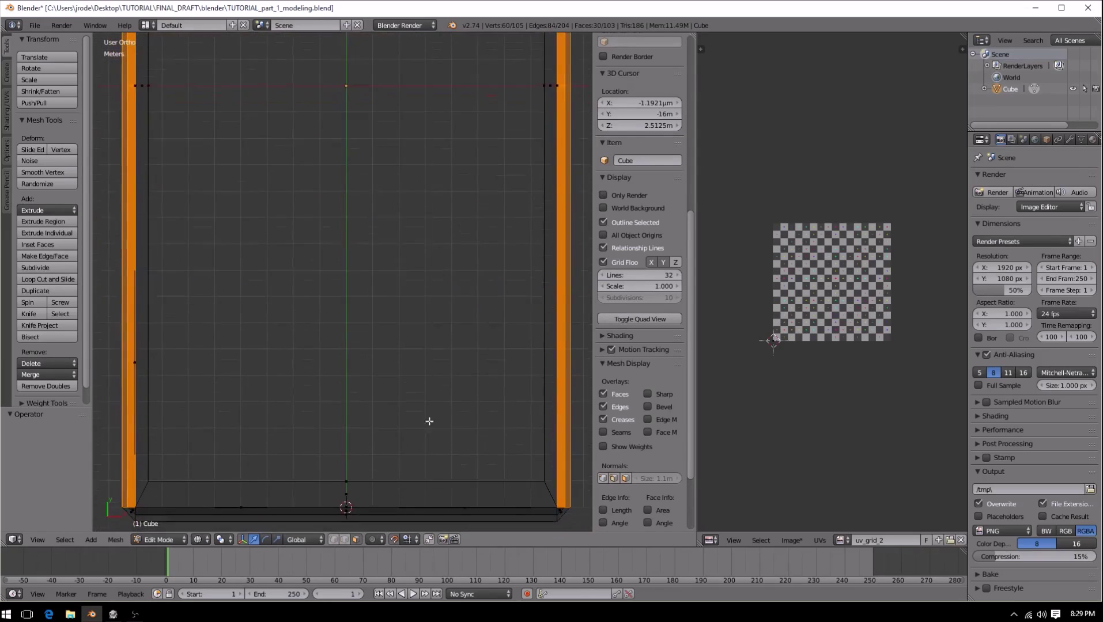
# Step: Add the near short side's trim strips to the selection, then remove that side's vertical roof-edge face from it
pyautogui.keyDown('shift'); pyautogui.moveTo(428, 421); pyautogui.dragTo(430, 308, button='middle'); pyautogui.keyUp('shift')
pyautogui.press('b')
pyautogui.moveTo(118, 392); pyautogui.dragTo(585, 476)
pyautogui.press('b')
pyautogui.moveTo(236, 396); pyautogui.dragTo(277, 438)
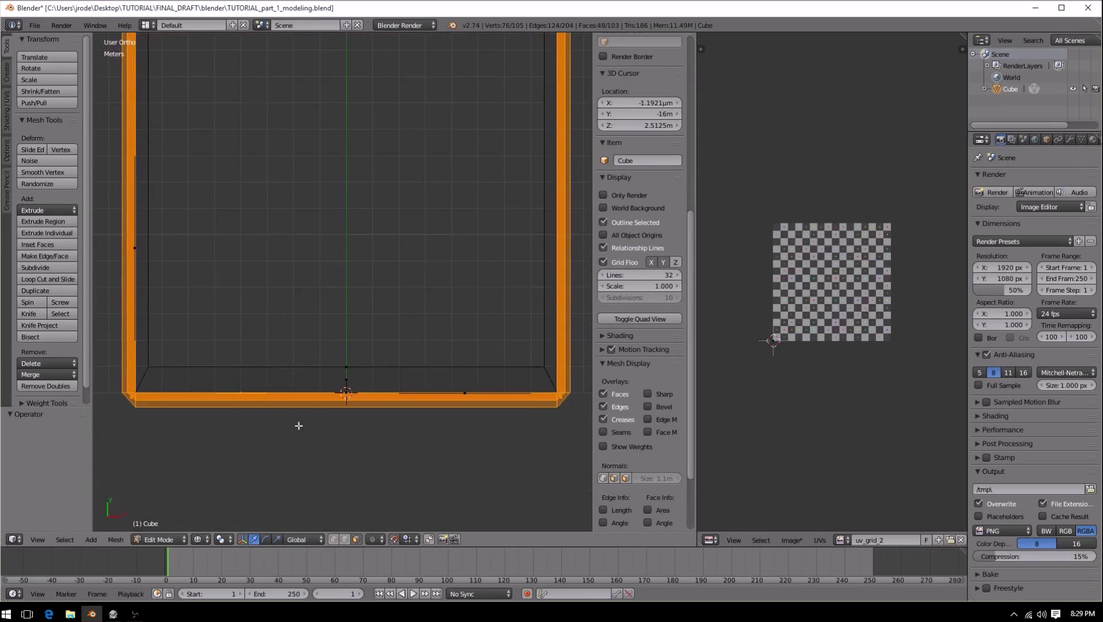
pyautogui.keyDown('shift'); pyautogui.rightClick(246, 380); pyautogui.keyUp('shift')
# Step: Box-select at the centres of the roof edge along both long sides and the far short side
pyautogui.keyDown('shift'); pyautogui.moveTo(404, 203); pyautogui.dragTo(354, 478, button='middle'); pyautogui.keyUp('shift')
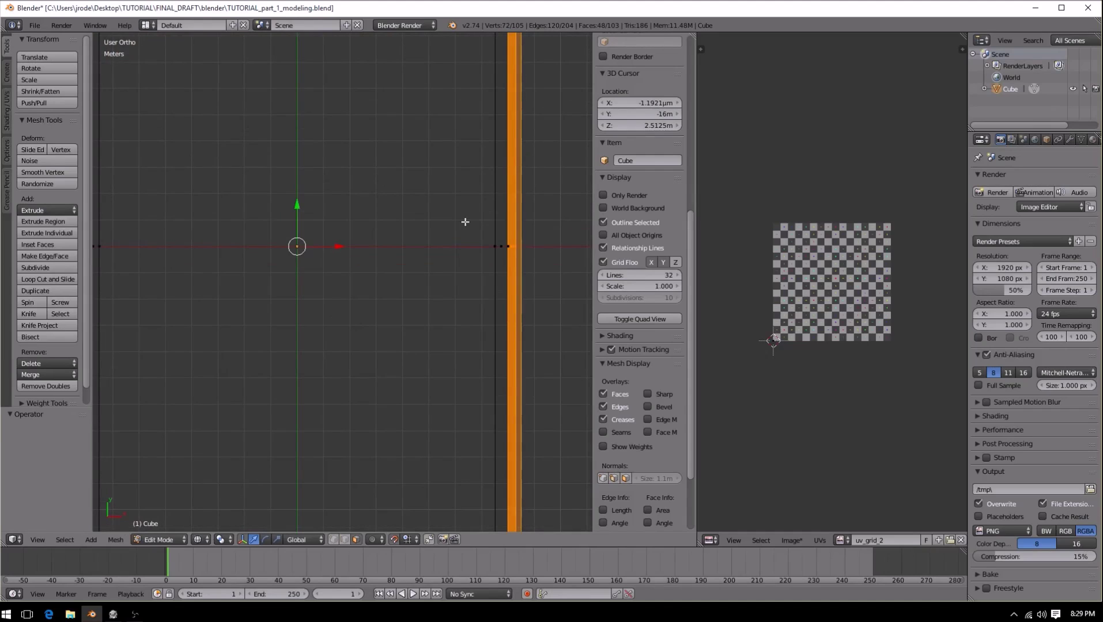
pyautogui.press('b')
pyautogui.moveTo(511, 239); pyautogui.dragTo(539, 294)
pyautogui.keyDown('shift'); pyautogui.moveTo(333, 240); pyautogui.dragTo(525, 250, button='middle'); pyautogui.keyUp('shift')
pyautogui.press('b')
pyautogui.moveTo(269, 249); pyautogui.dragTo(282, 277)
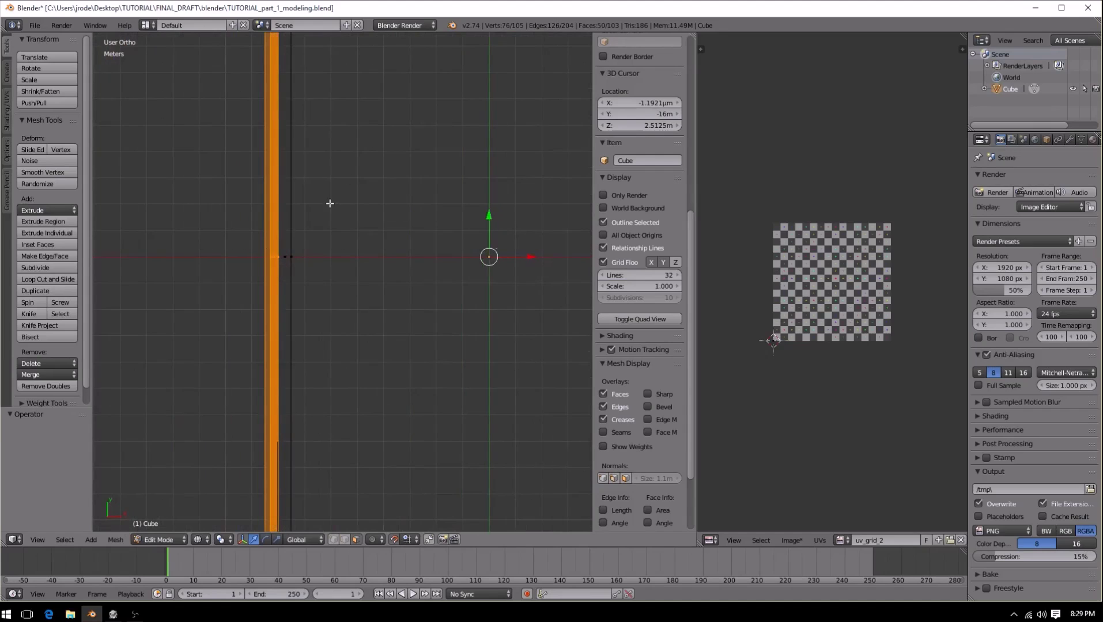
pyautogui.keyDown('shift'); pyautogui.moveTo(398, 141); pyautogui.dragTo(344, 408, button='middle'); pyautogui.keyUp('shift')
pyautogui.moveTo(465, 273); pyautogui.dragTo(488, 263, button='middle')
pyautogui.press('b')
pyautogui.moveTo(431, 97); pyautogui.dragTo(461, 114)
pyautogui.keyDown('shift'); pyautogui.moveTo(508, 212); pyautogui.dragTo(323, 180, button='middle'); pyautogui.keyUp('shift')
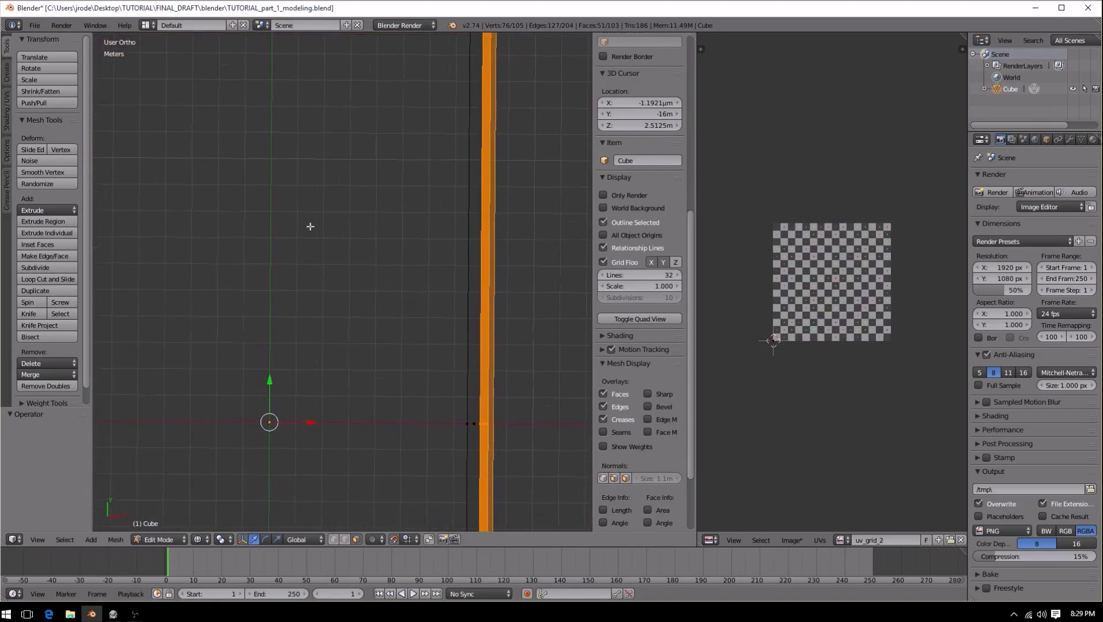
# Step: In solid shading, remove the vertical roof-edge side faces on both long sides from the selection
pyautogui.press('z')
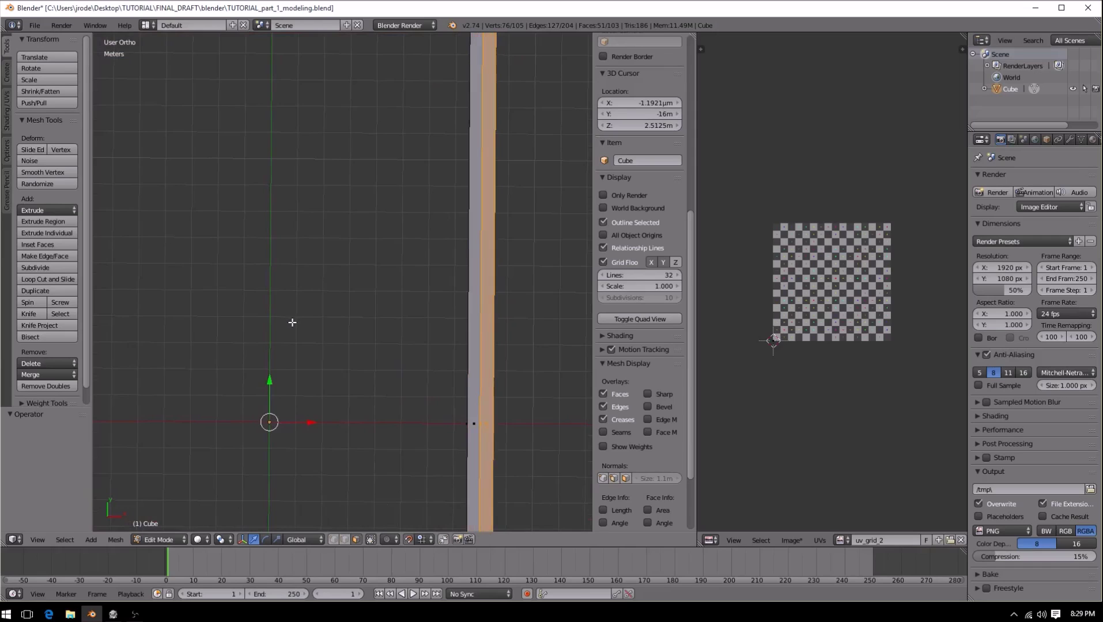
pyautogui.press('KP_2')
pyautogui.press('KP_2')
pyautogui.press('KP_2')
pyautogui.press('KP_2')
pyautogui.press('KP_2')
pyautogui.press('KP_2')
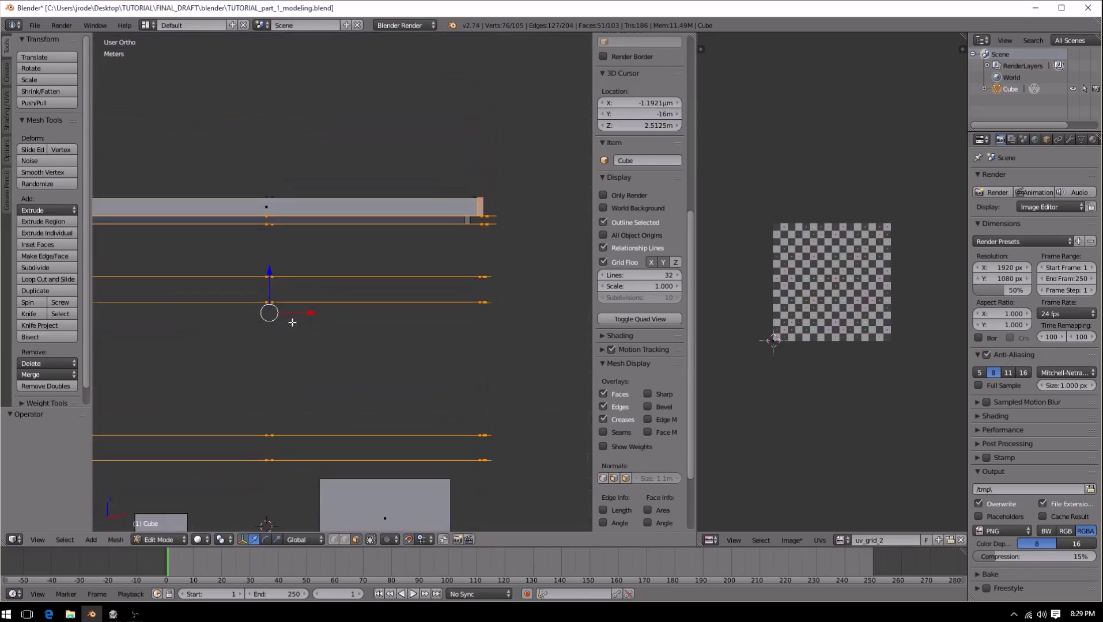
pyautogui.press('KP_6')
pyautogui.press('KP_6')
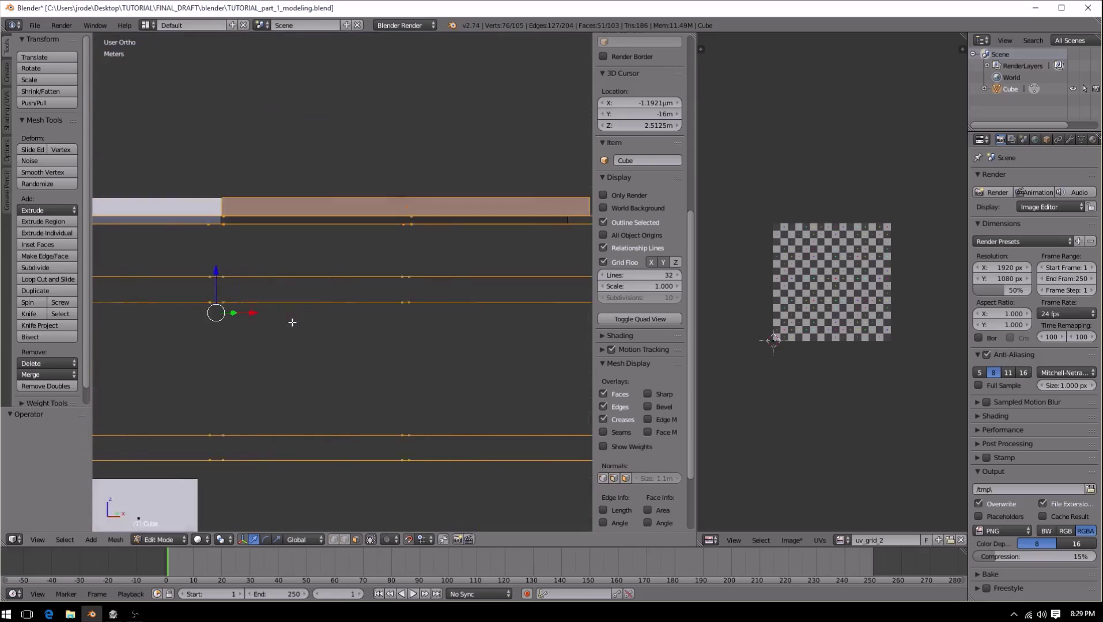
pyautogui.press('KP_4')
pyautogui.press('KP_4')
pyautogui.press('KP_4')
pyautogui.press('KP_4')
pyautogui.press('KP_4')
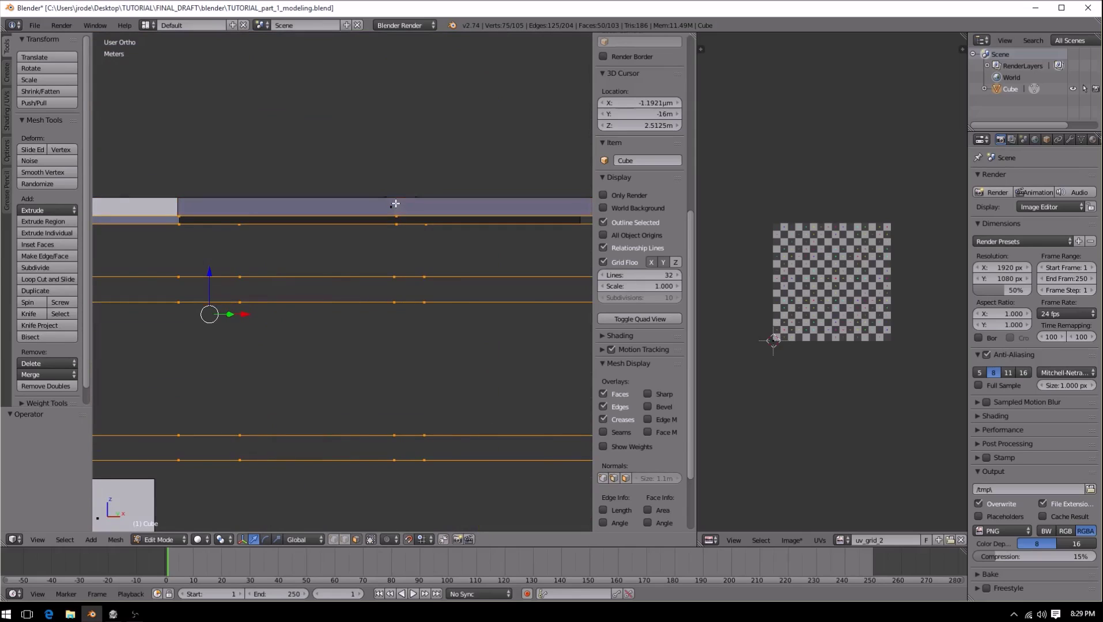
pyautogui.keyDown('shift'); pyautogui.rightClick(396, 203); pyautogui.keyUp('shift')
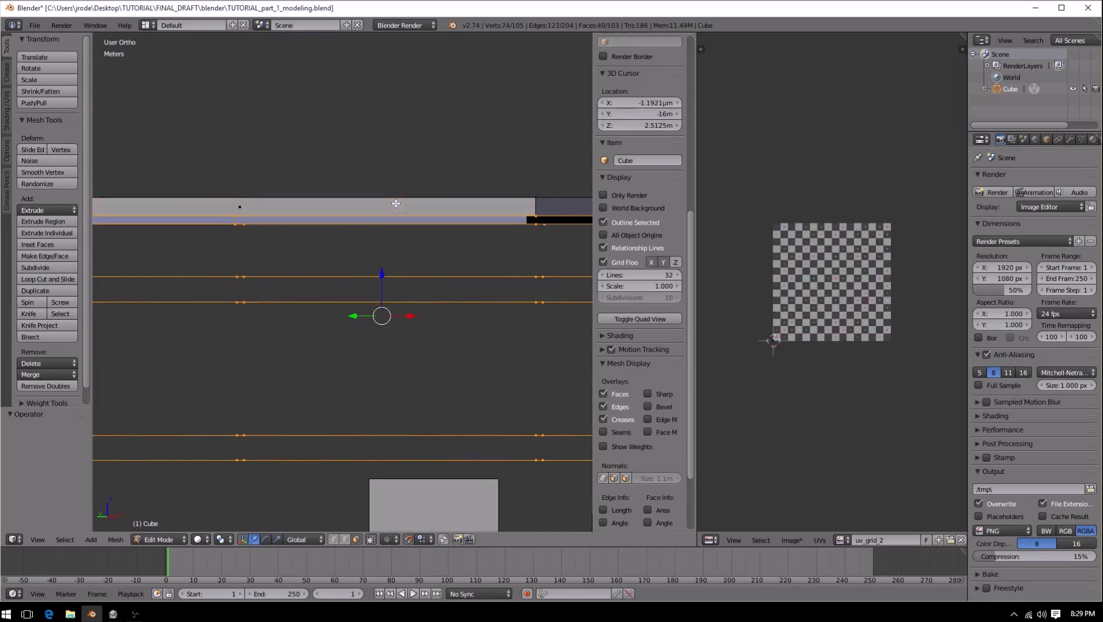
# Step: Project the selected trim faces' UVs from the top view
pyautogui.press('KP_8')
pyautogui.press('KP_8')
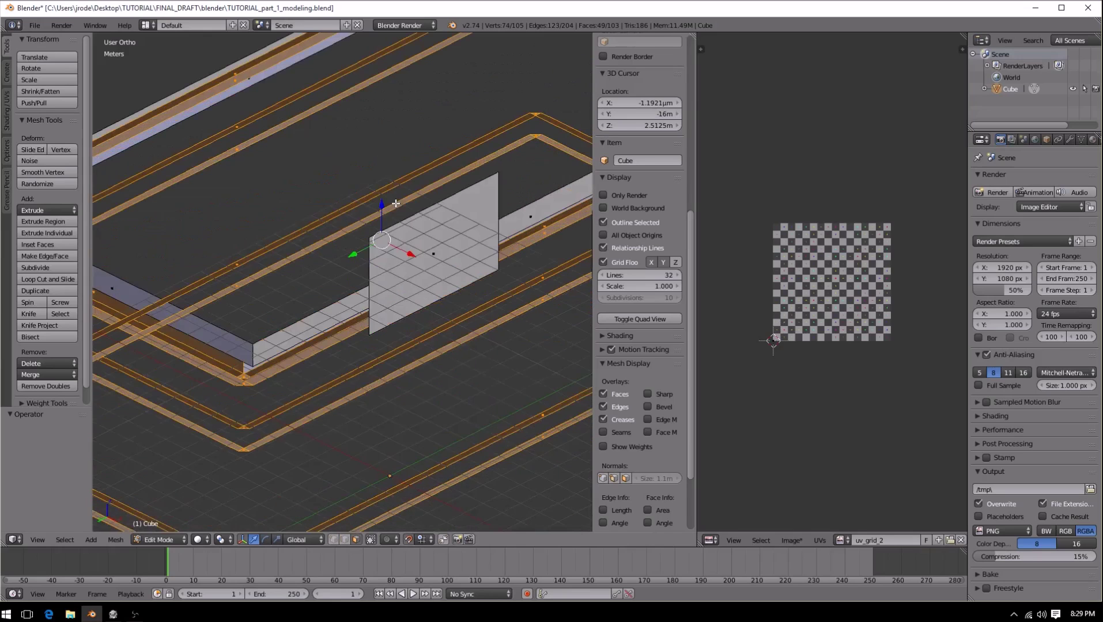
pyautogui.press('KP_8')
pyautogui.press('KP_8')
pyautogui.press('KP_8')
pyautogui.press('KP_8')
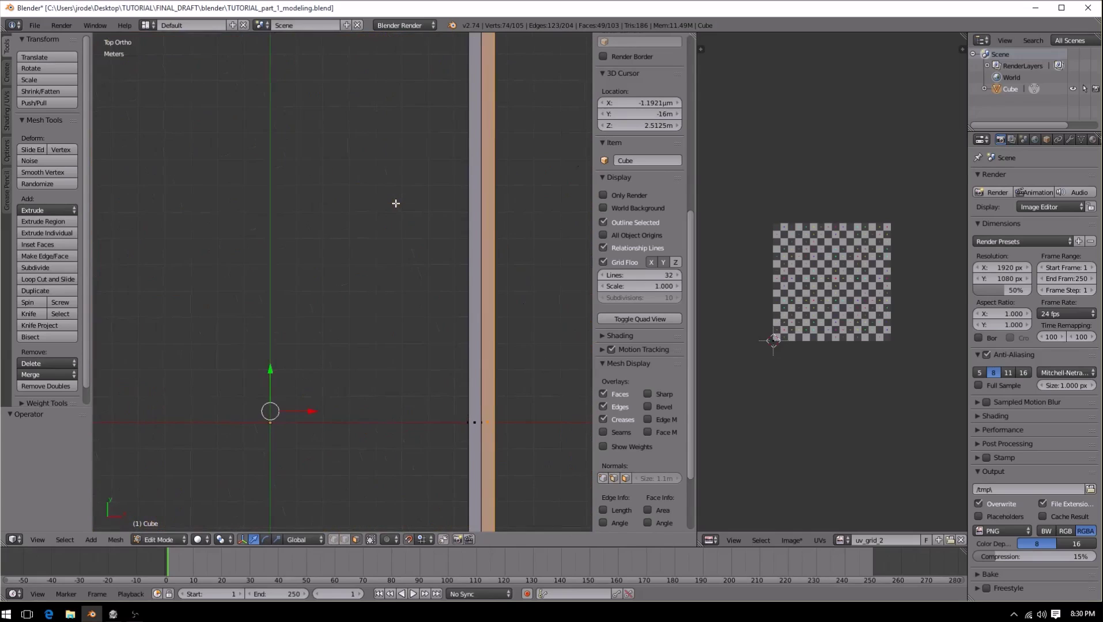
pyautogui.press('u')
pyautogui.click(397, 201)
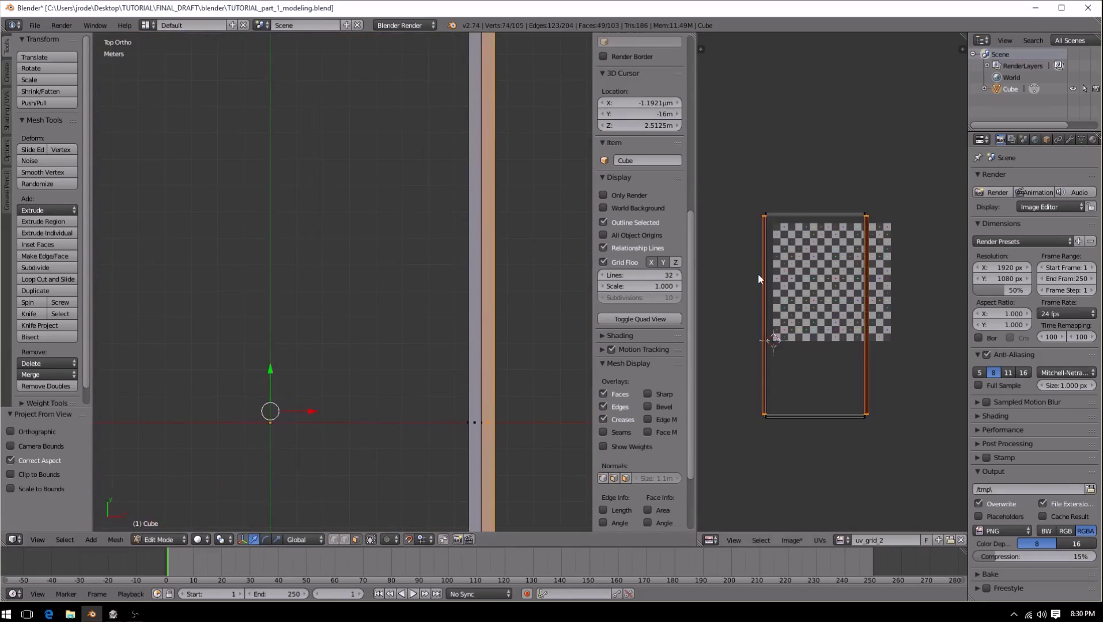
# Step: Move all the projected trim UVs 4.125 m along X and hide the mapped faces
pyautogui.press('a')
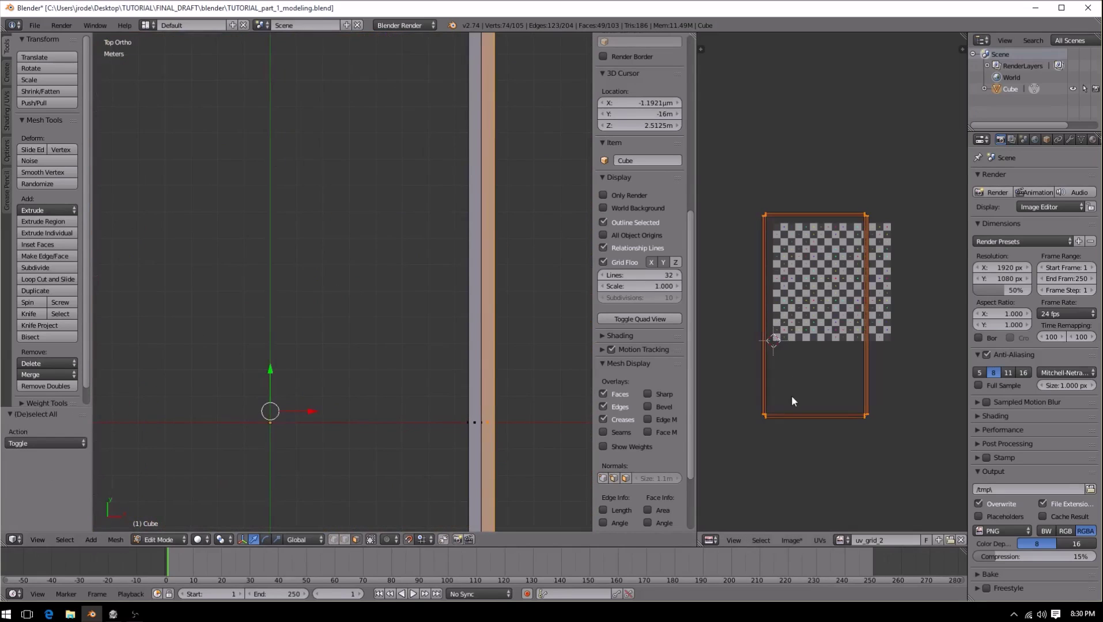
pyautogui.press('g')
pyautogui.press('x')
pyautogui.click(746, 253)
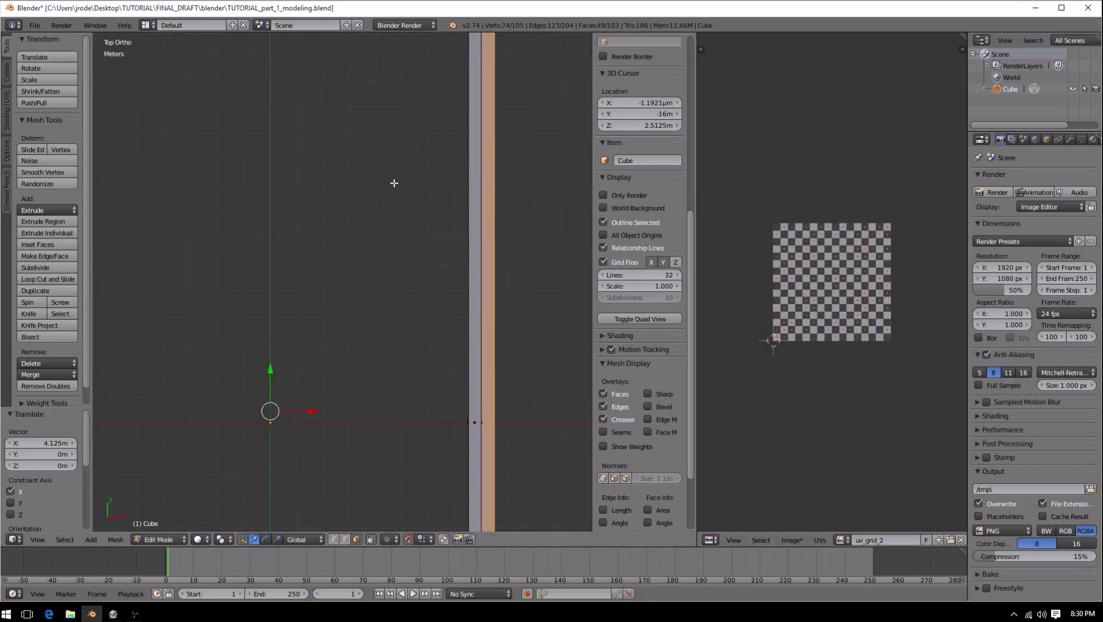
pyautogui.press('h')
# Step: In a wireframe side view, select all remaining faces of the roof-edge frame above the door and window planes
pyautogui.scroll(-3, 372, 265)
pyautogui.moveTo(333, 388); pyautogui.dragTo(356, 259, button='middle')
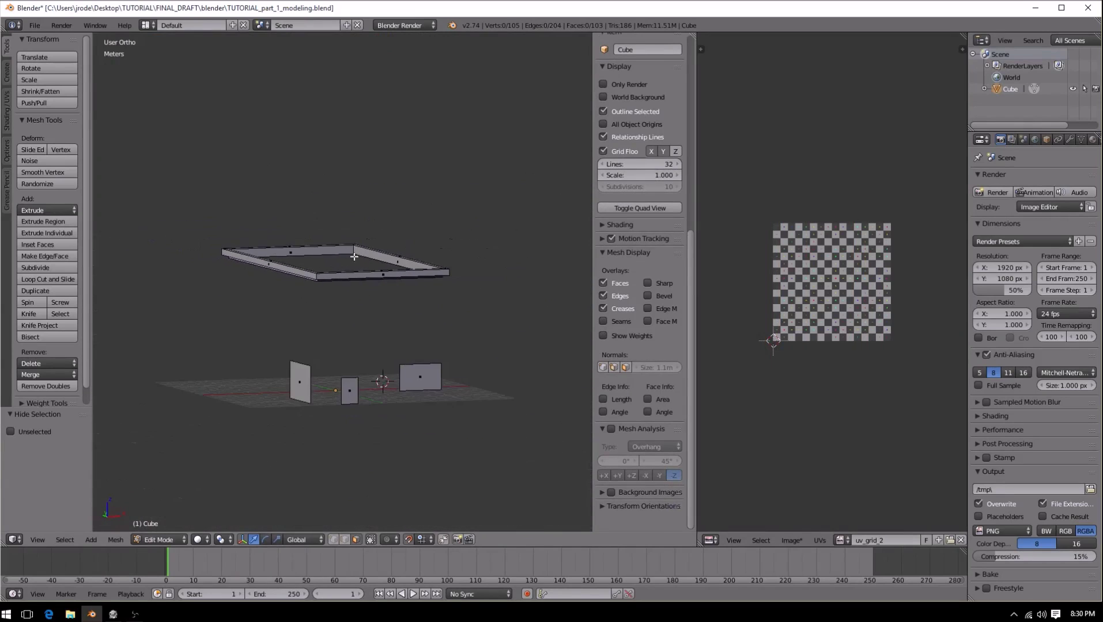
pyautogui.moveTo(232, 263); pyautogui.dragTo(317, 269, button='middle')
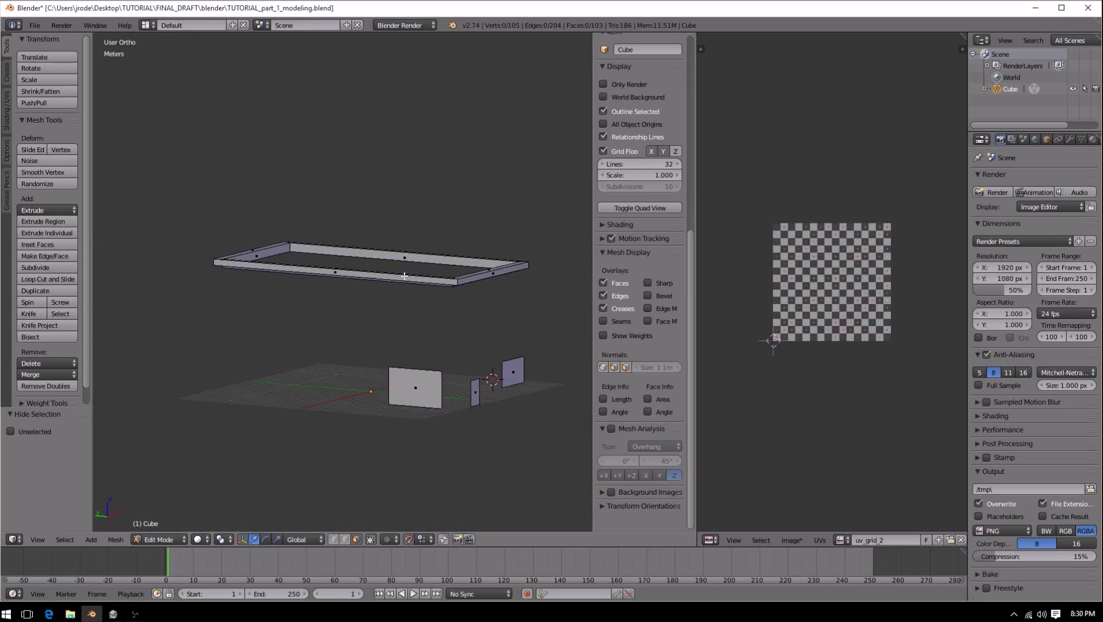
pyautogui.moveTo(401, 283)
pyautogui.mouseDown(button='middle')
pyautogui.moveTo(362, 316)
pyautogui.moveTo(207, 256)
pyautogui.moveTo(115, 251)
pyautogui.moveTo(257, 274)
pyautogui.moveTo(210, 261)
pyautogui.mouseUp(button='middle')
pyautogui.press('b')
pyautogui.moveTo(133, 228)
pyautogui.mouseDown()
pyautogui.moveTo(238, 257)
pyautogui.moveTo(196, 215)
pyautogui.mouseUp()
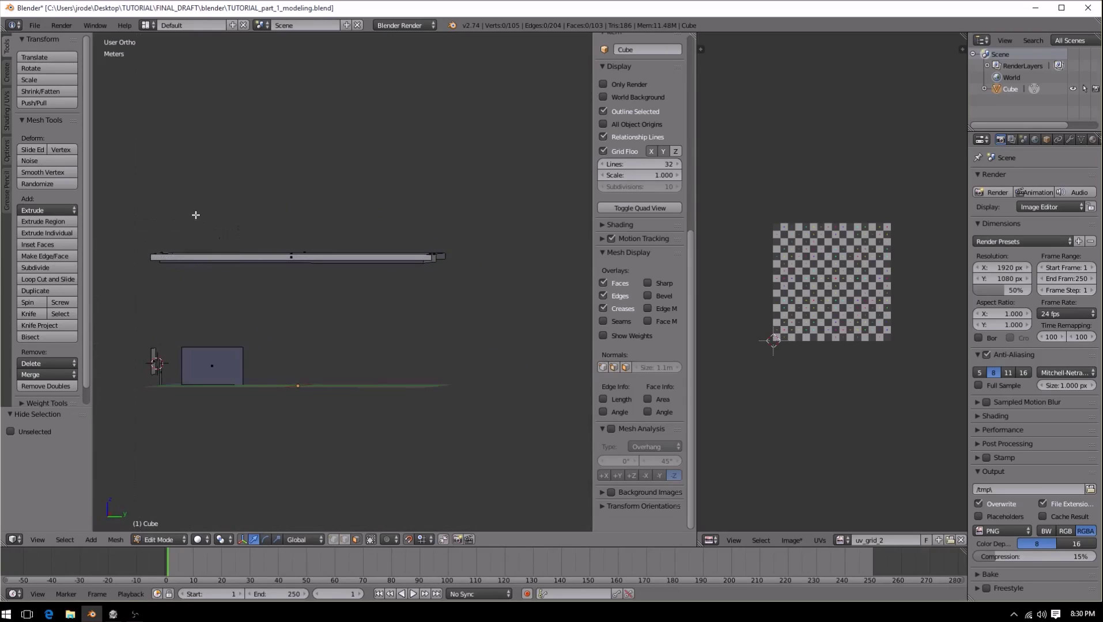
pyautogui.press('z')
pyautogui.press('b')
pyautogui.moveTo(109, 221); pyautogui.dragTo(496, 295)
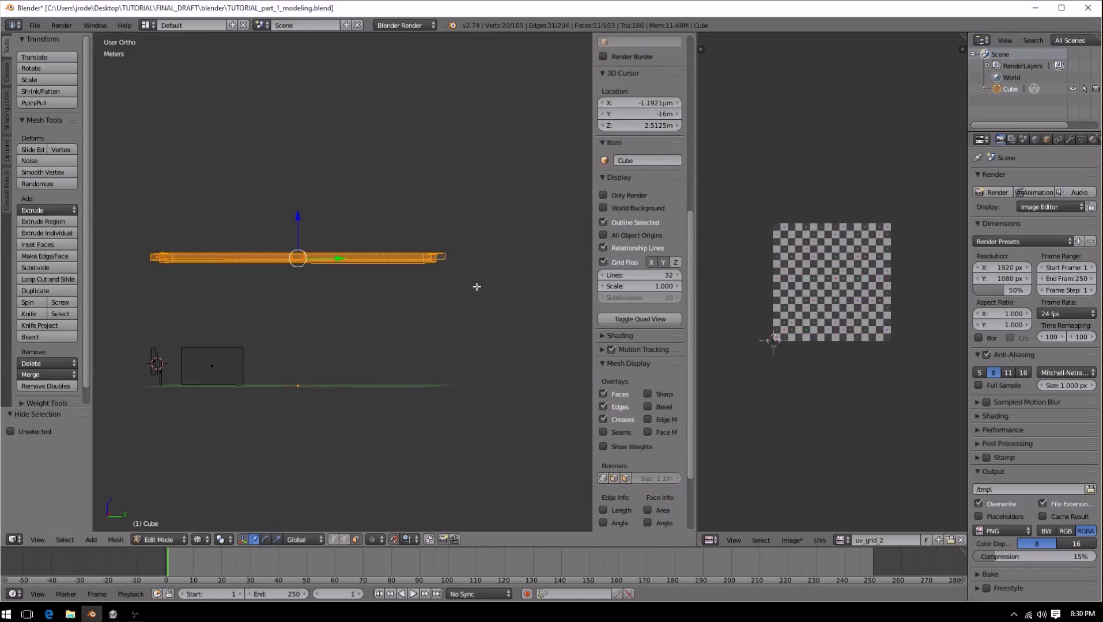
# Step: Unwrap the roof-edge frame with Smart UV Project, using angle limit 66 and island margin 0
pyautogui.press('u')
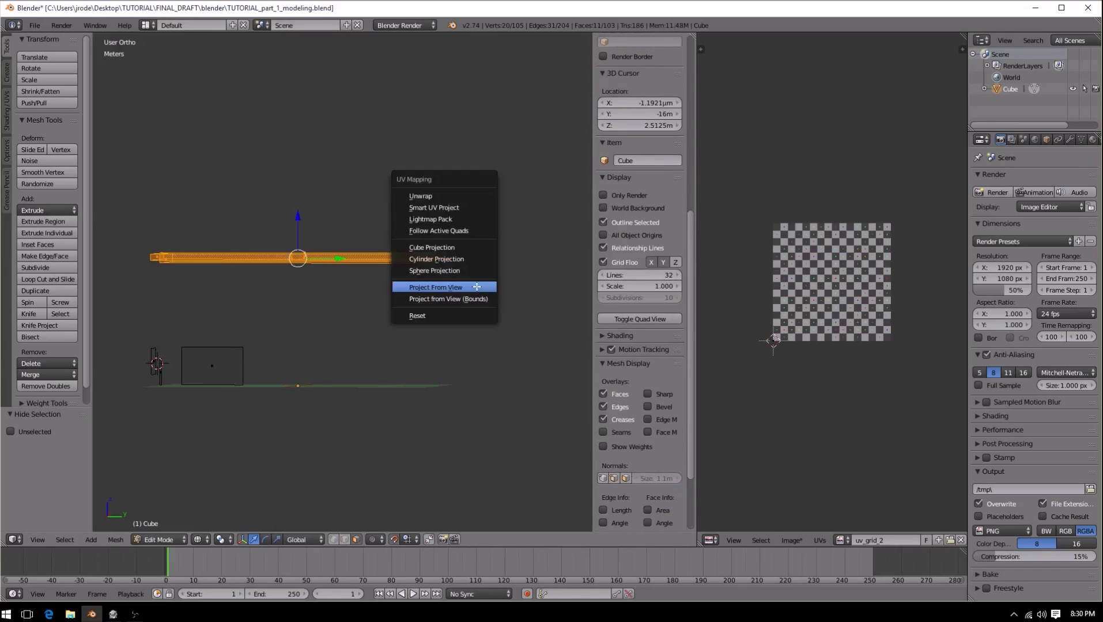
pyautogui.click(461, 207)
pyautogui.moveTo(436, 204); pyautogui.dragTo(443, 133)
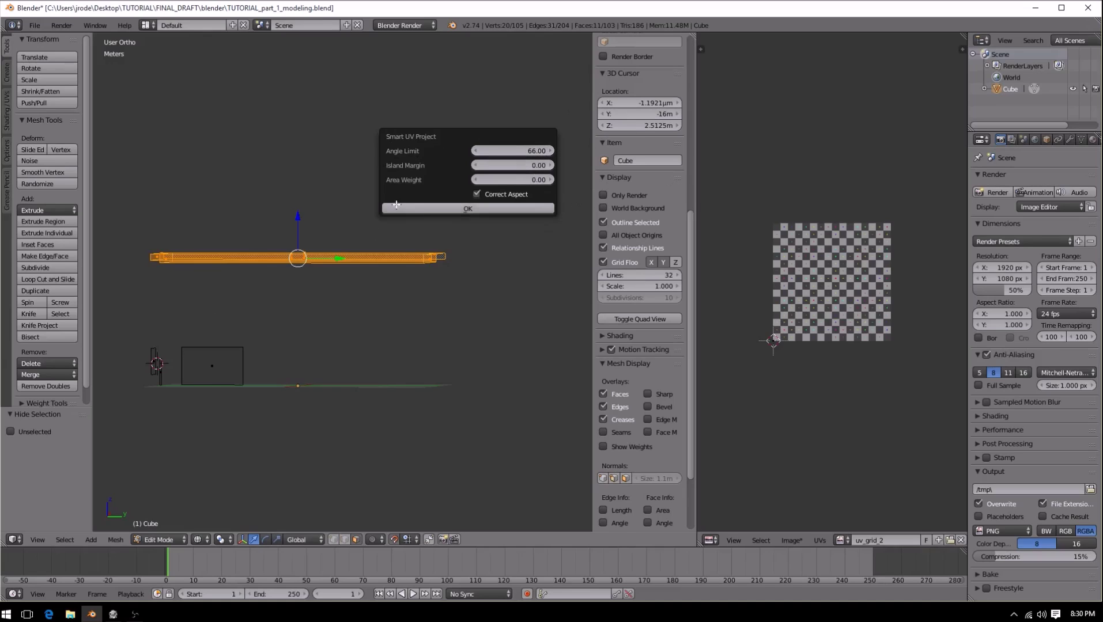
pyautogui.click(414, 208)
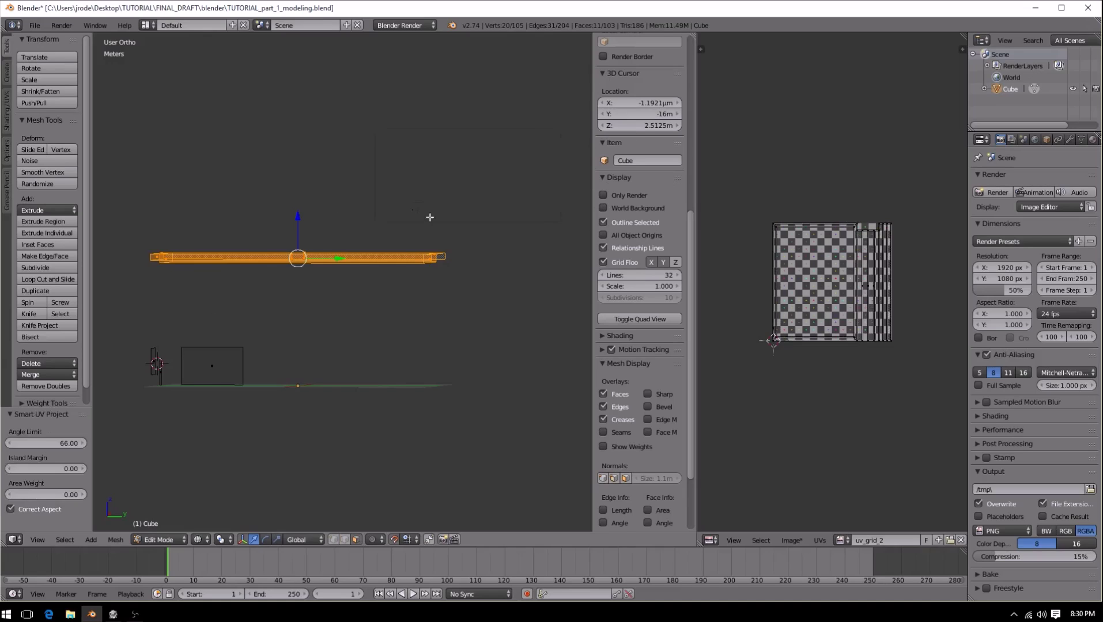
# Step: Move the frame's UVs off the grid by 1.125 m in Y, then 1.75 m in X and -2.875 m in Y, and hide the frame
pyautogui.press('a')
pyautogui.press('g')
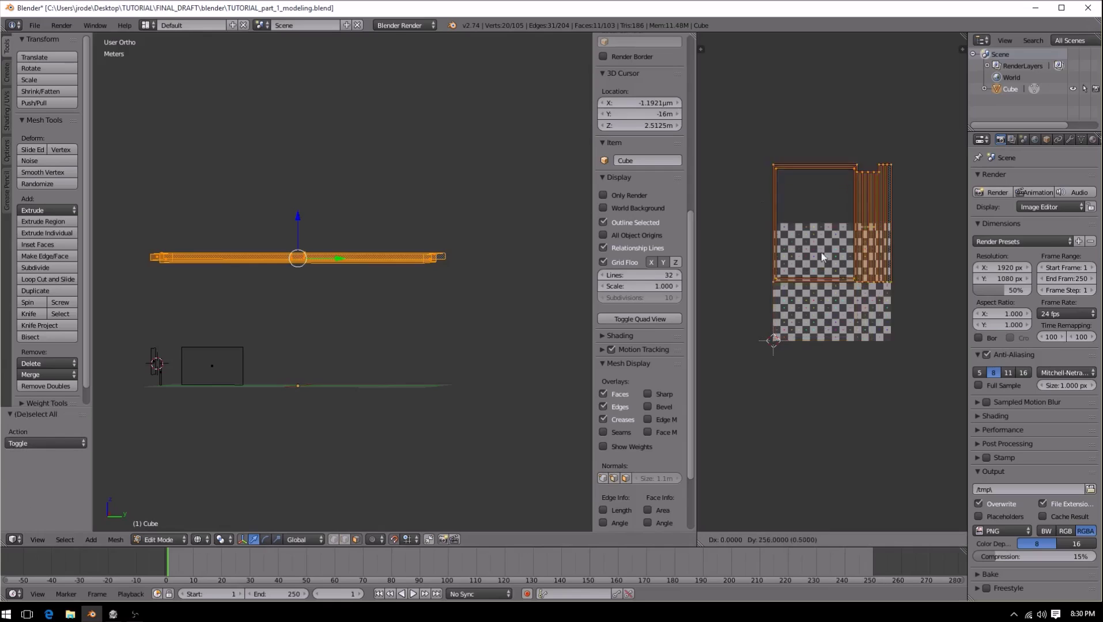
pyautogui.click(821, 192)
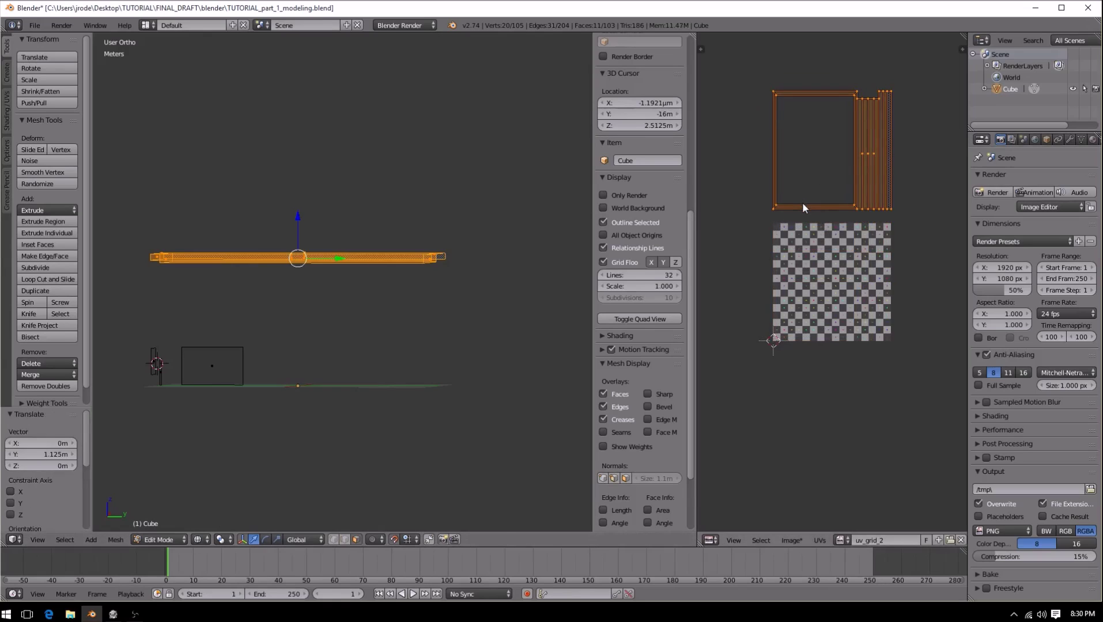
pyautogui.press('g')
pyautogui.click(743, 40)
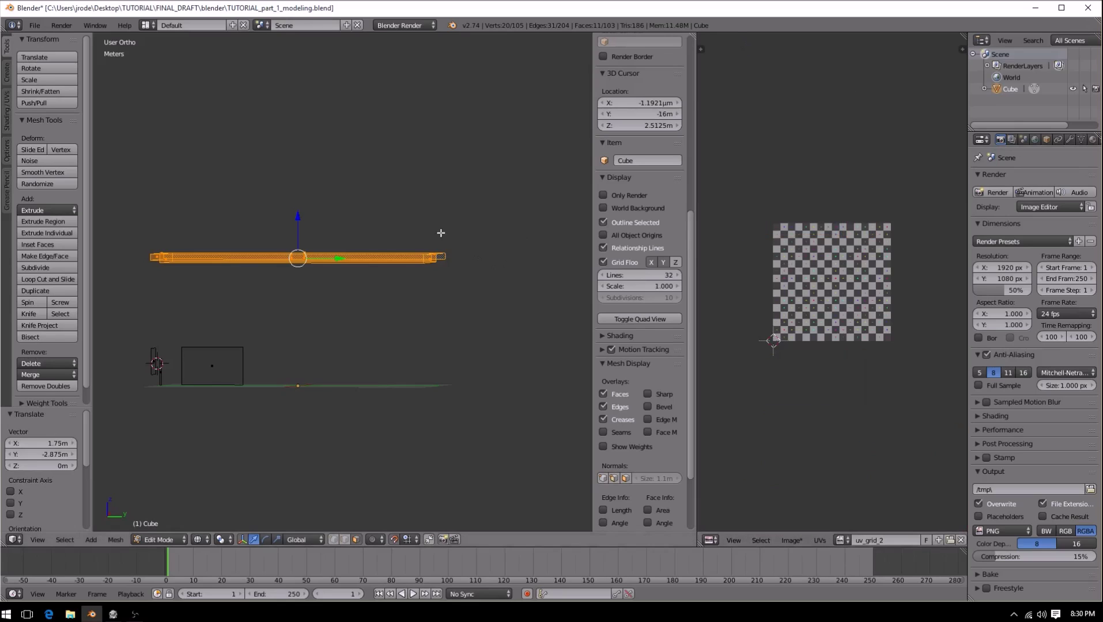
pyautogui.press('h')
# Step: Select the three door and window planes and apply the standard Unwrap to them
pyautogui.moveTo(215, 325); pyautogui.dragTo(330, 410, button='middle')
pyautogui.rightClick(345, 406)
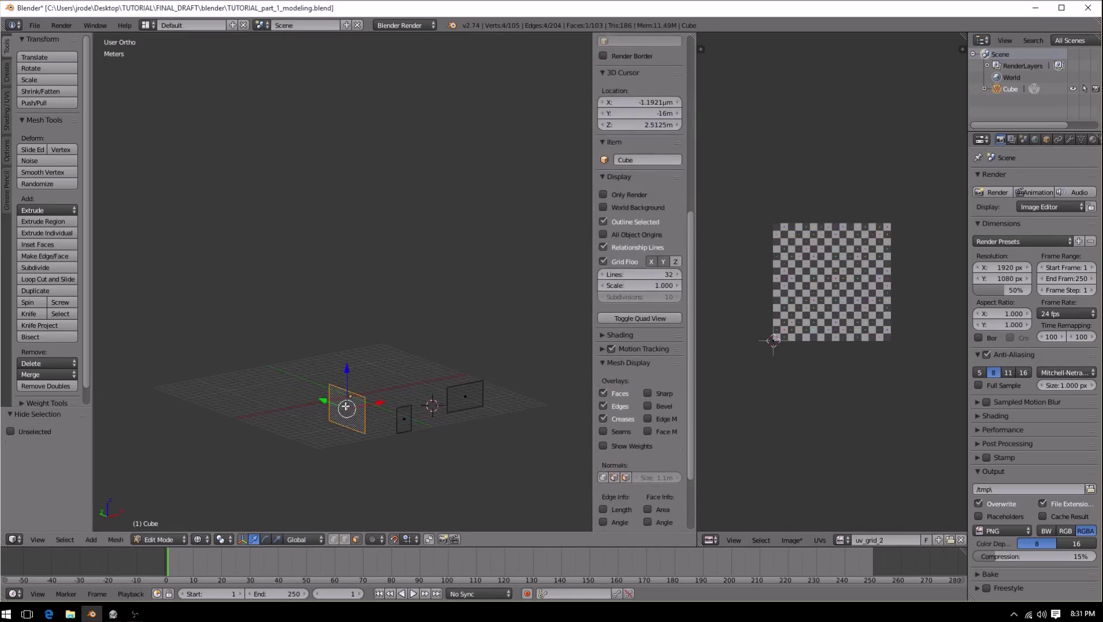
pyautogui.keyDown('shift'); pyautogui.rightClick(403, 419); pyautogui.keyUp('shift')
pyautogui.keyDown('shift'); pyautogui.rightClick(466, 402); pyautogui.keyUp('shift')
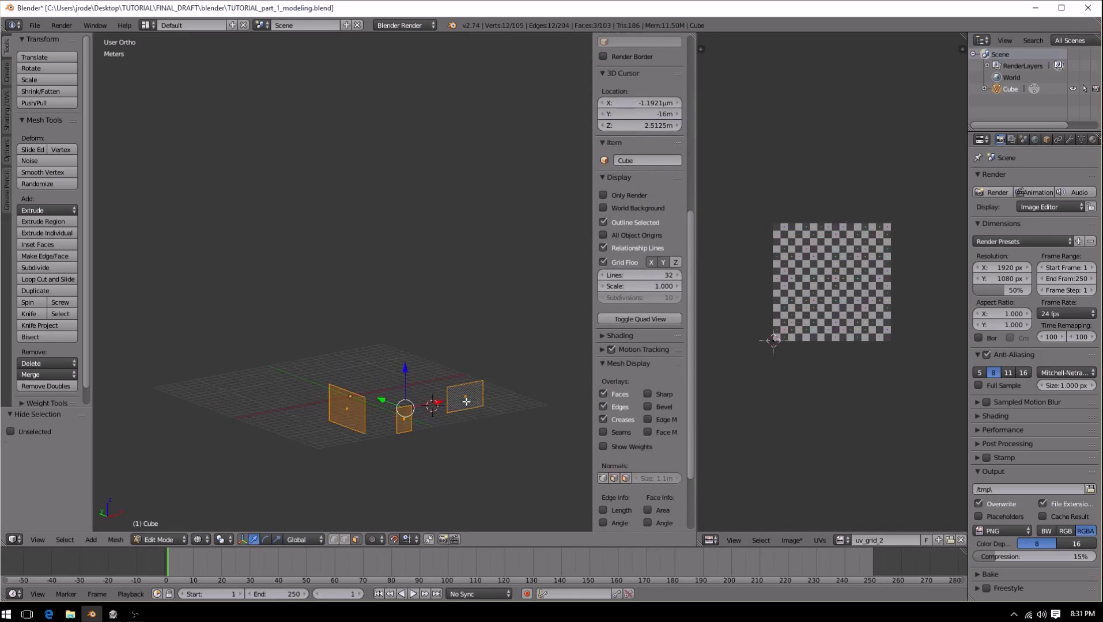
pyautogui.press('u')
pyautogui.click(424, 387)
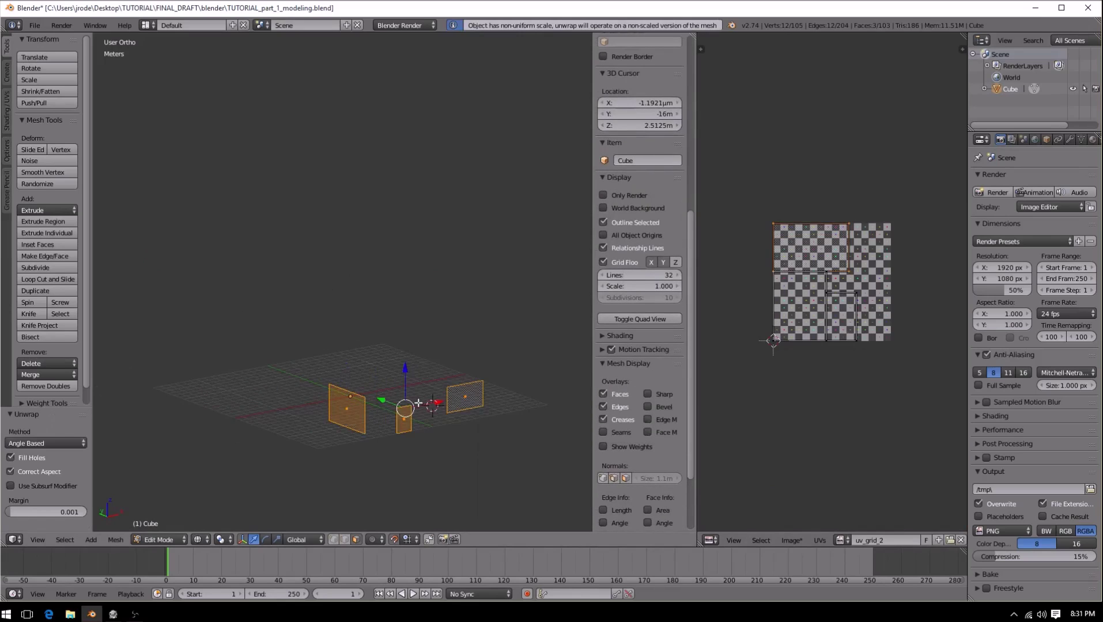
# Step: Move all UVs of the door and window planes along Y to below the grid and hide the planes
pyautogui.press('a')
pyautogui.press('b')
pyautogui.moveTo(753, 151); pyautogui.dragTo(899, 384)
pyautogui.press('g')
pyautogui.press('y')
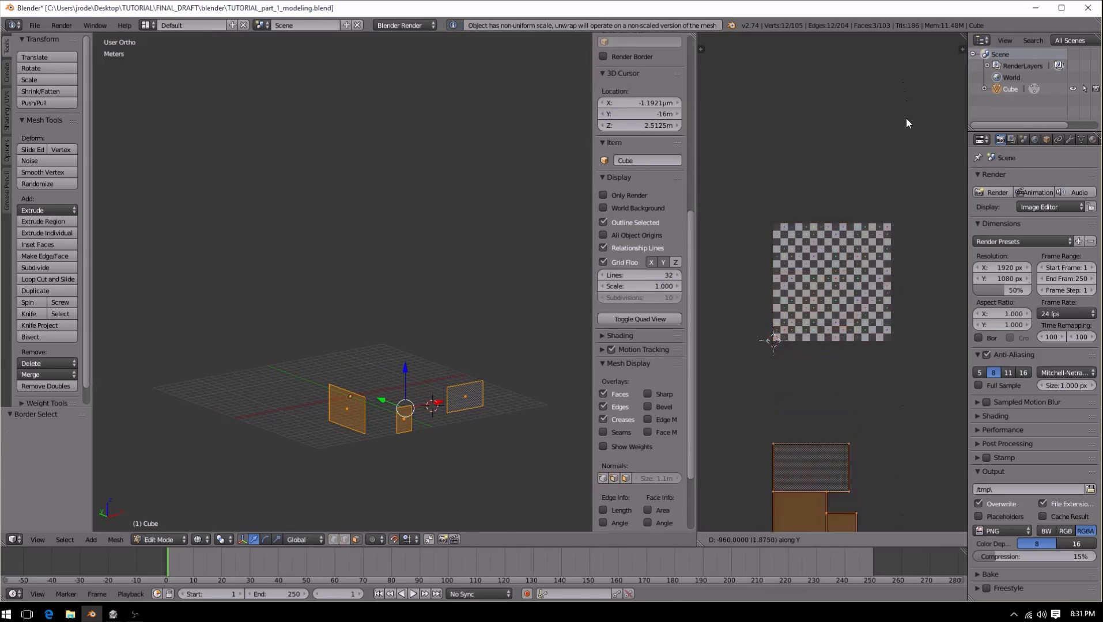
pyautogui.click(900, 162)
pyautogui.press('h')
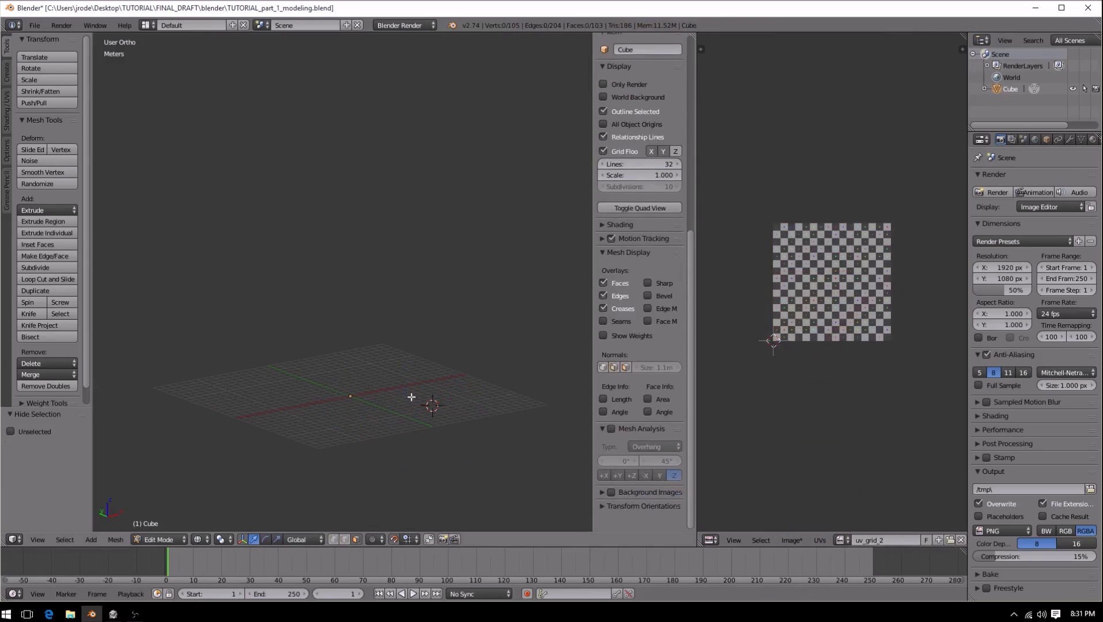
# Step: Reveal all hidden parts of the building and select the entire mesh to show its complete UV layout
pyautogui.hotkey('alt', 'h')
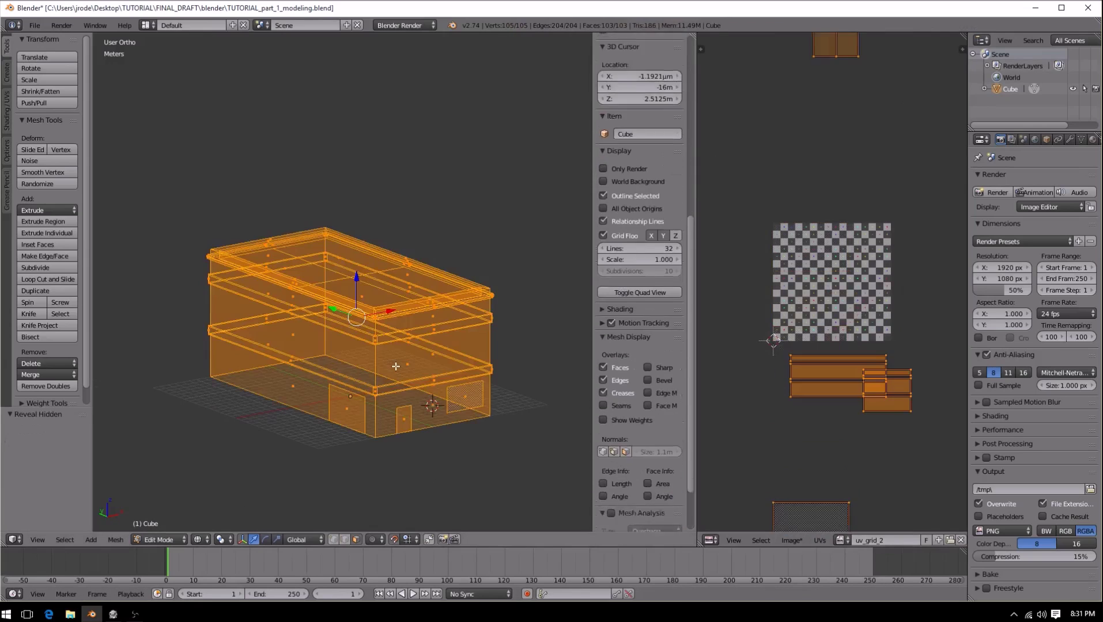
pyautogui.scroll(-3, 409, 368)
pyautogui.press('a')
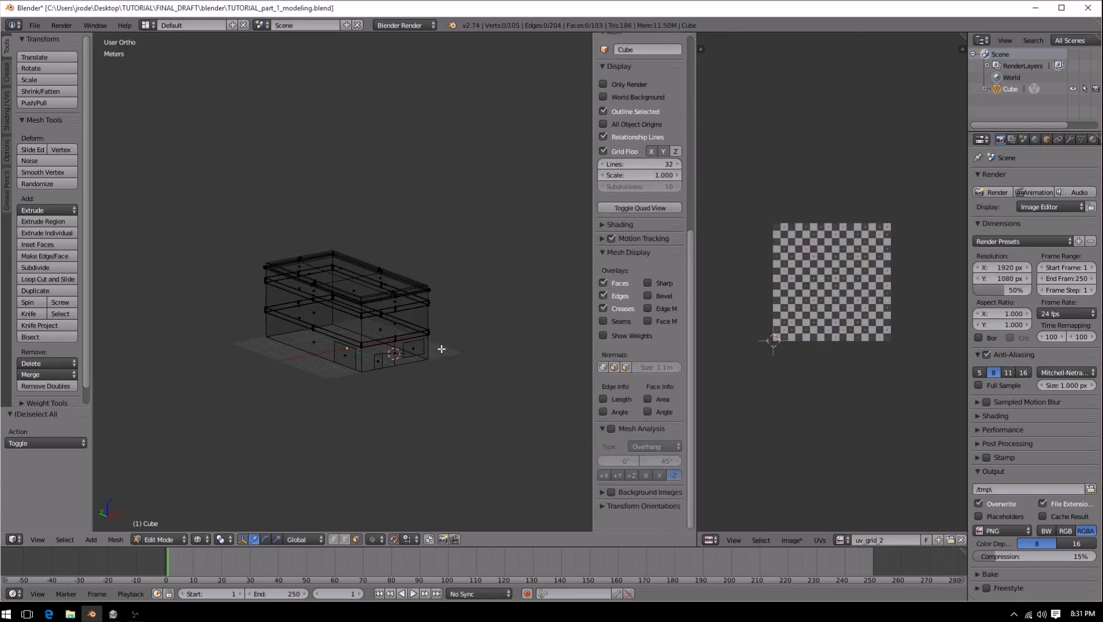
pyautogui.press('a')
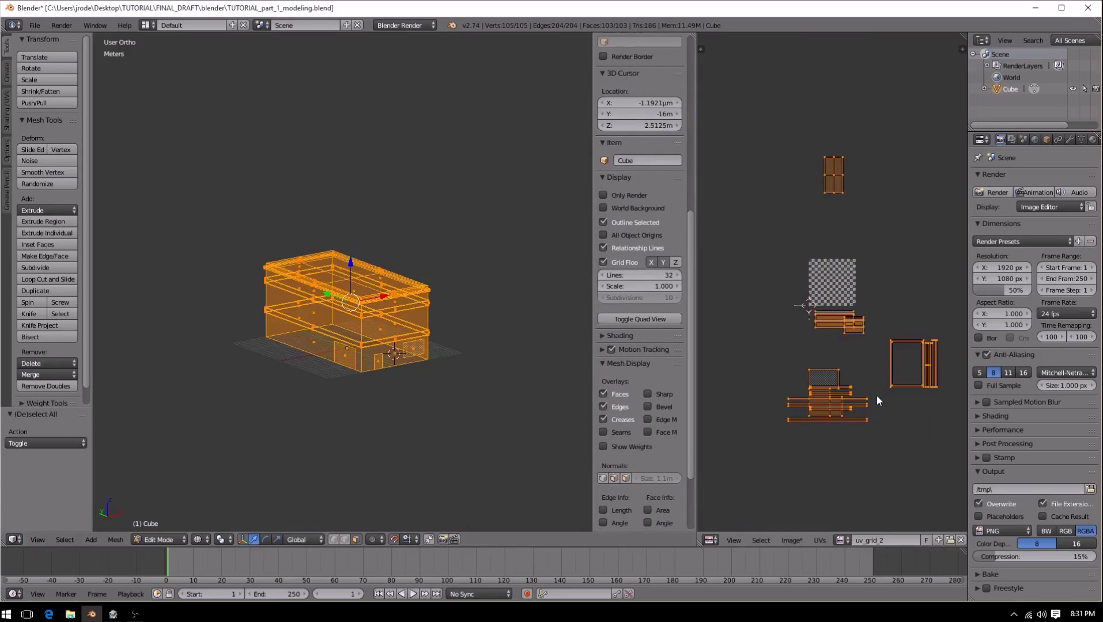
# Step: Examine how the UV islands of the roof, walls, trim and openings are arranged around the UV grid
pyautogui.moveTo(875, 415); pyautogui.dragTo(852, 338, button='middle')
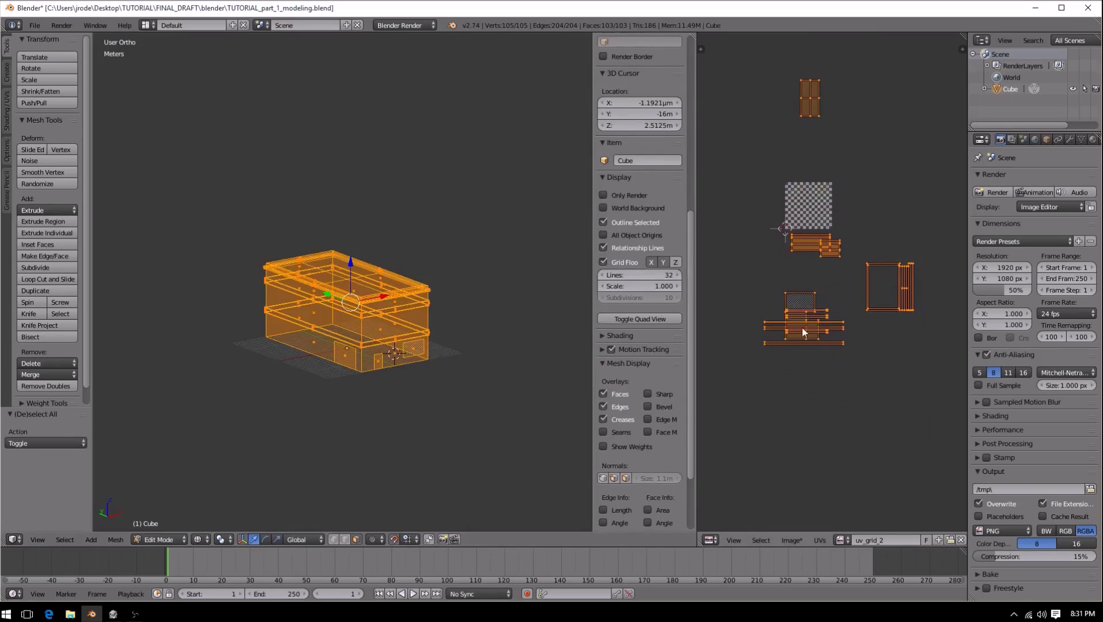
pyautogui.scroll(4, 801, 346)
pyautogui.press('a')
pyautogui.press('a')
pyautogui.scroll(-3, 776, 344)
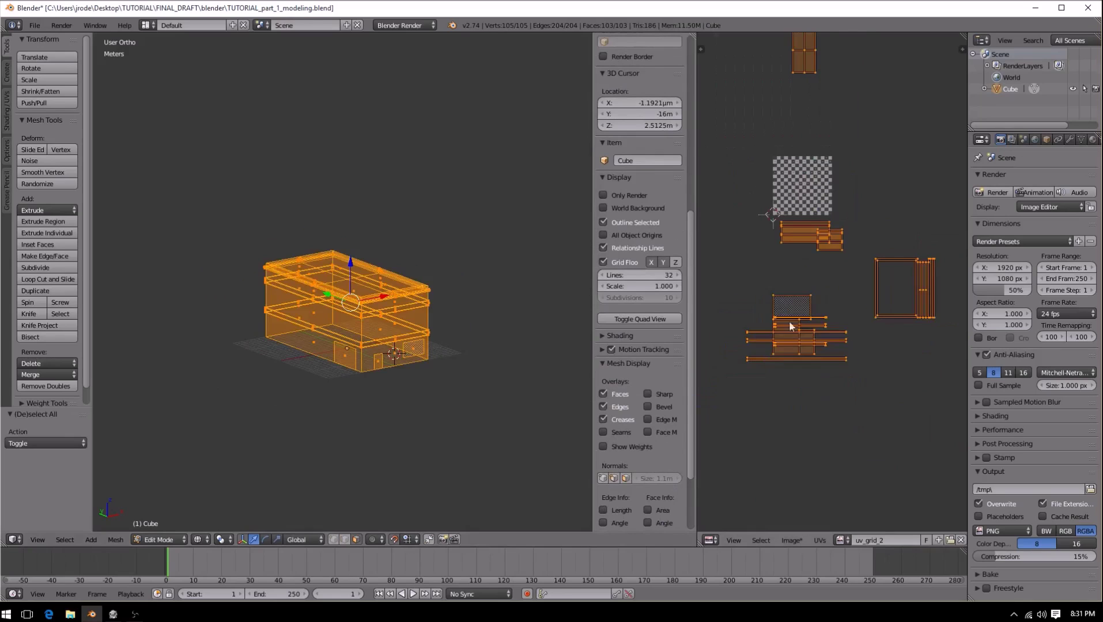
pyautogui.scroll(-1, 830, 291)
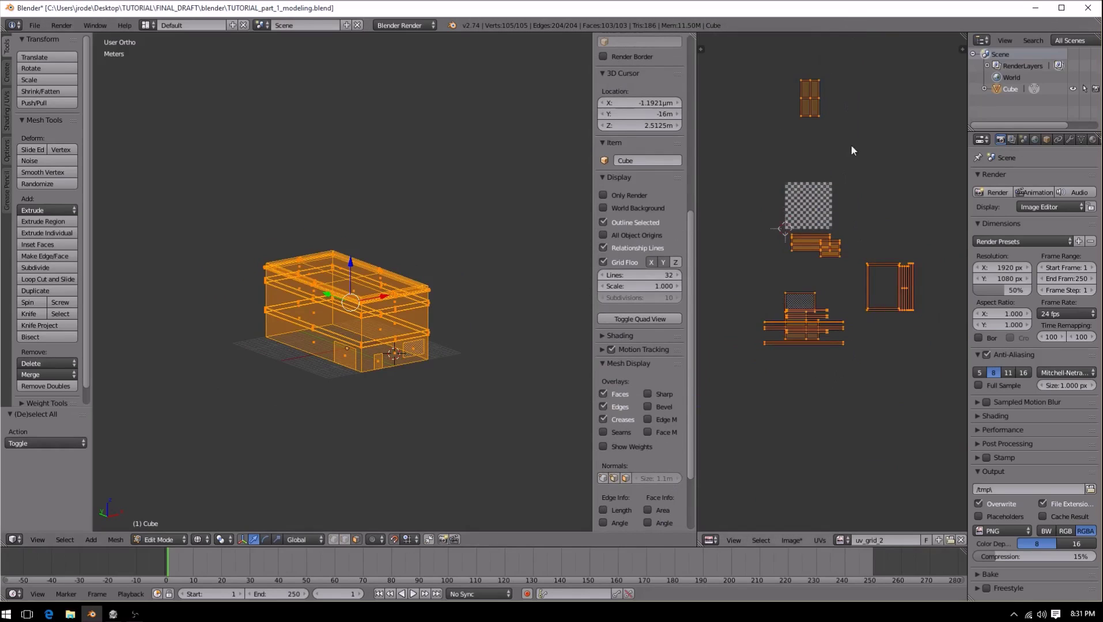
pyautogui.scroll(4, 852, 296)
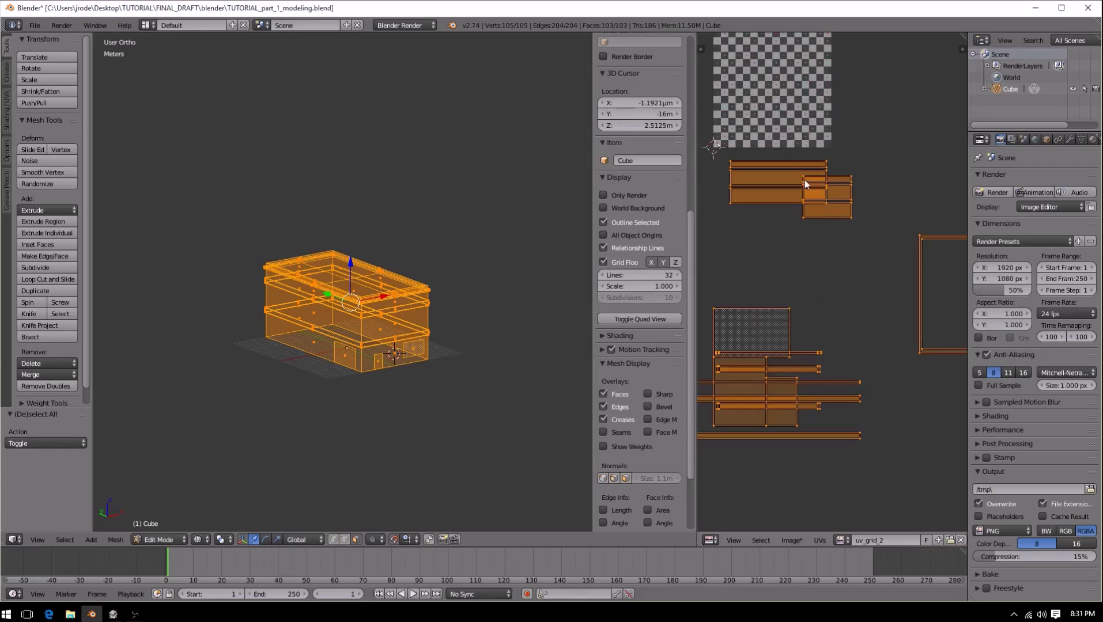
pyautogui.scroll(-2, 773, 245)
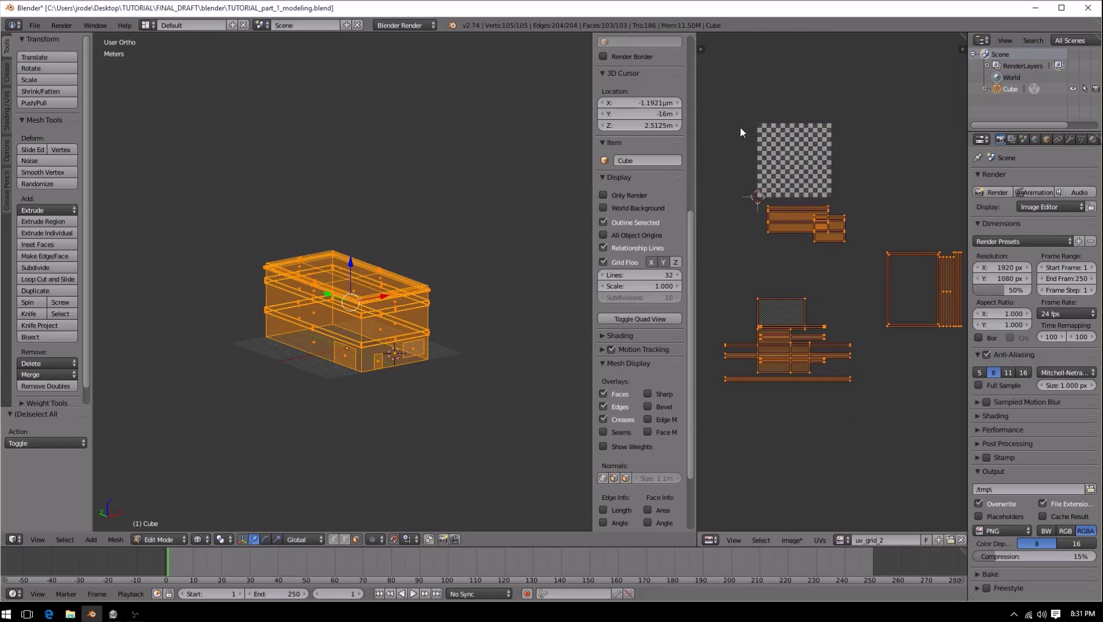
pyautogui.keyDown('shift'); pyautogui.scroll(5, 798, 138); pyautogui.keyUp('shift')
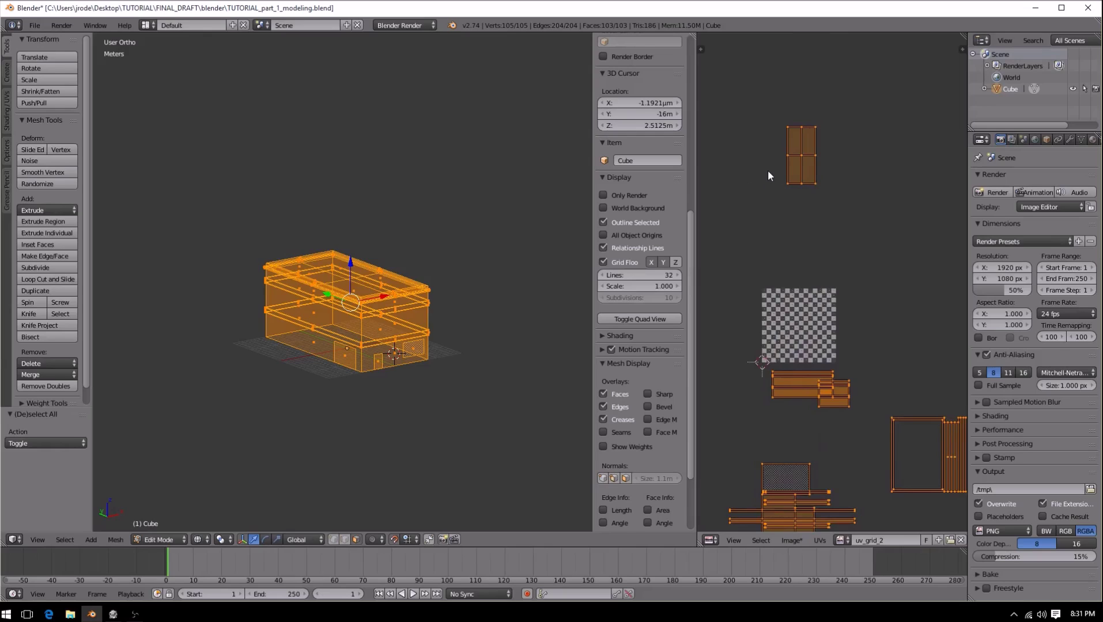
# Step: Deselect all UV islands in the UV layout while keeping the whole building mesh selected
pyautogui.press('a')
pyautogui.moveTo(877, 476); pyautogui.dragTo(835, 266, button='middle')
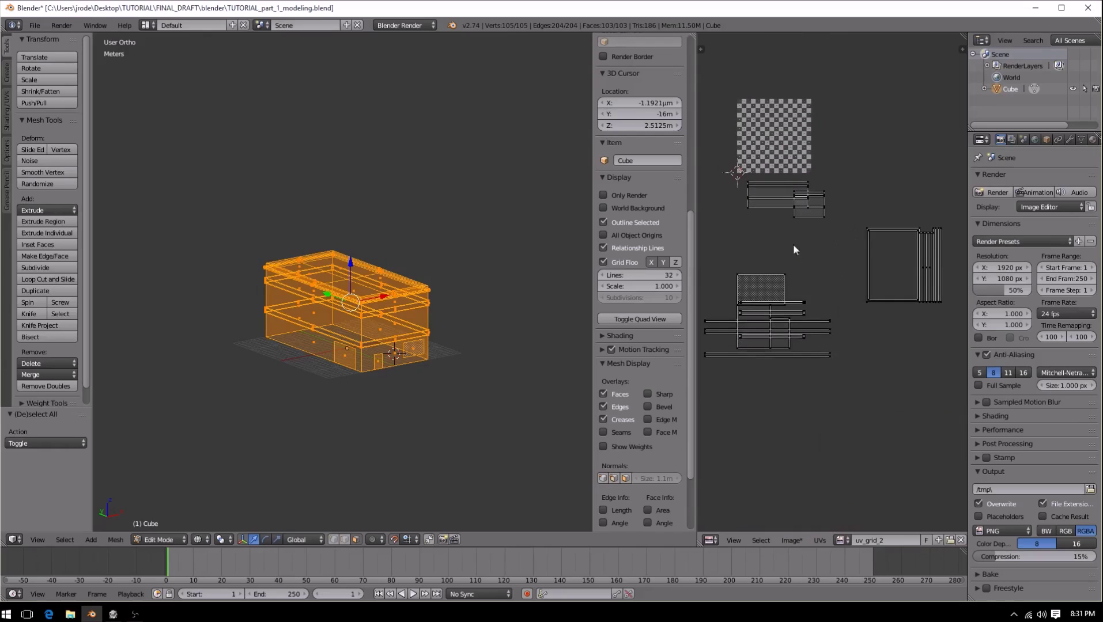
pyautogui.moveTo(784, 171); pyautogui.dragTo(807, 262, button='middle')
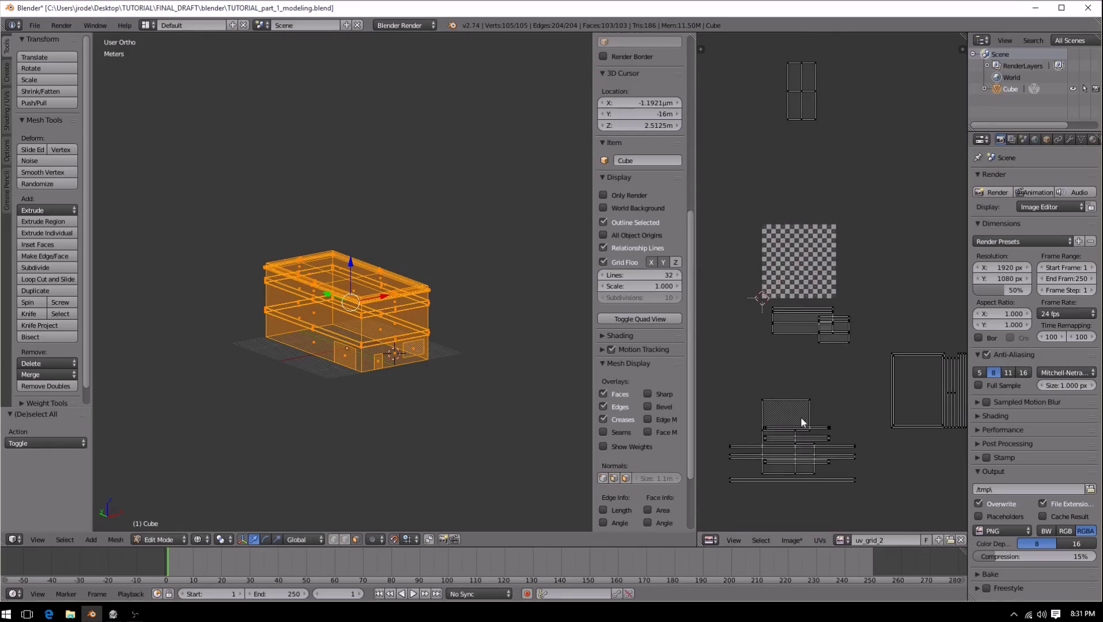